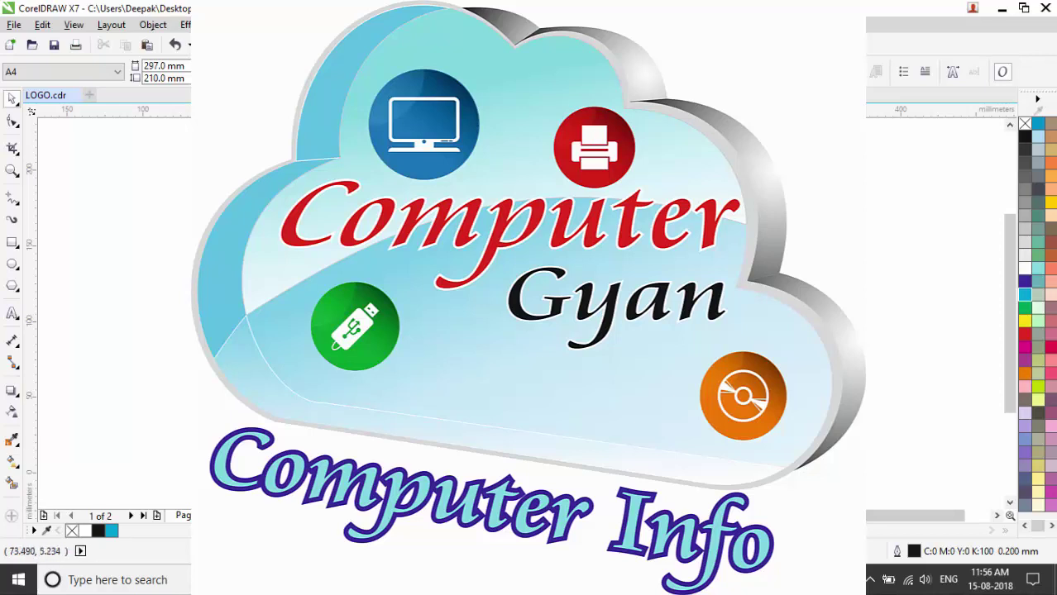
Examine the finished cloud logo on Page 1 up close.
{"action": "left_click", "coordinate": [14, 170]}
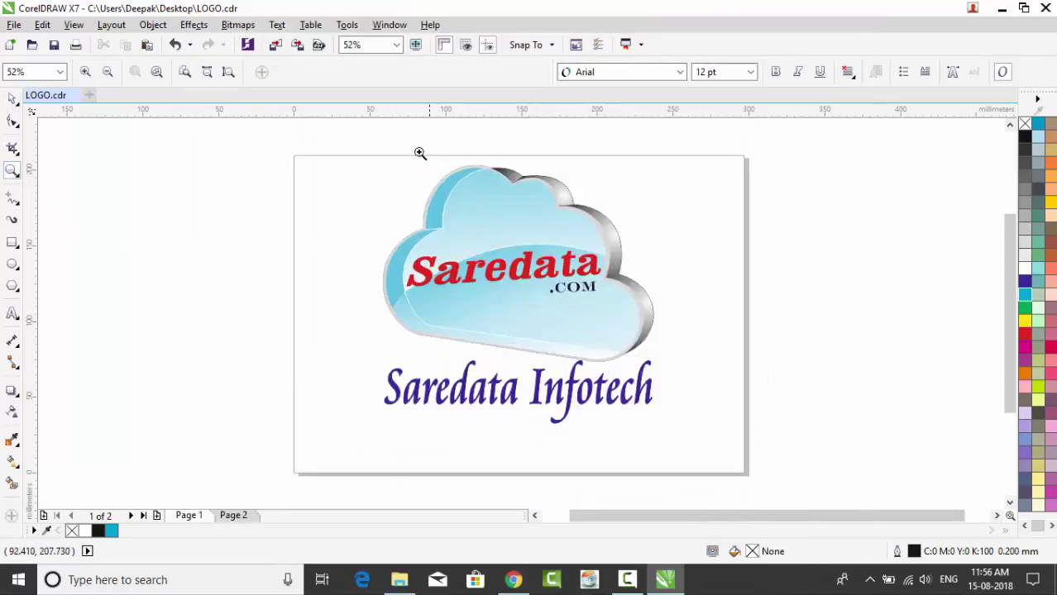
{"action": "left_click_drag", "start_coordinate": [301, 142], "coordinate": [738, 443]}
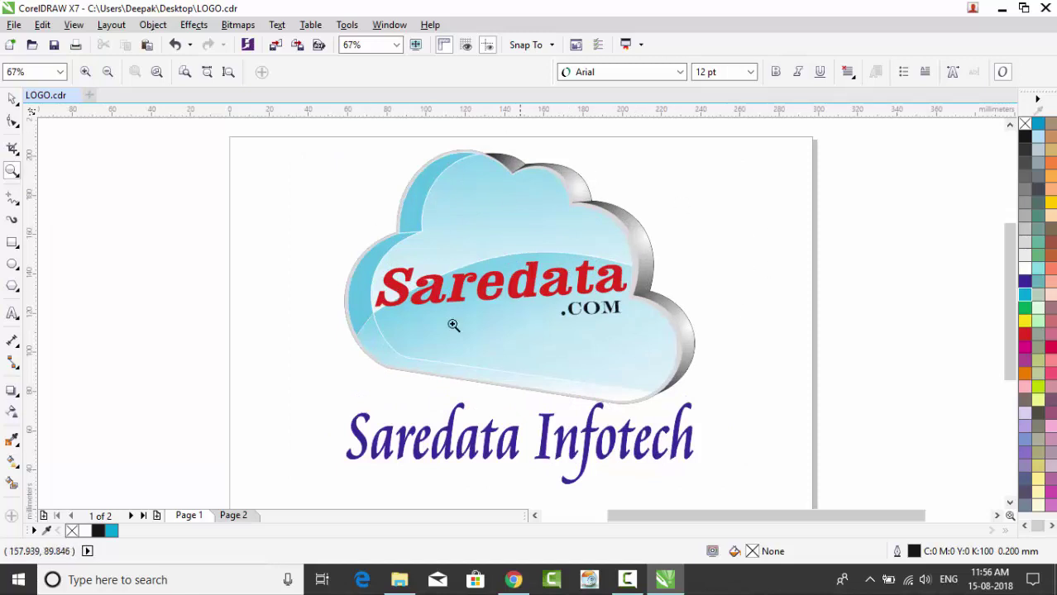
{"action": "left_click", "coordinate": [13, 99]}
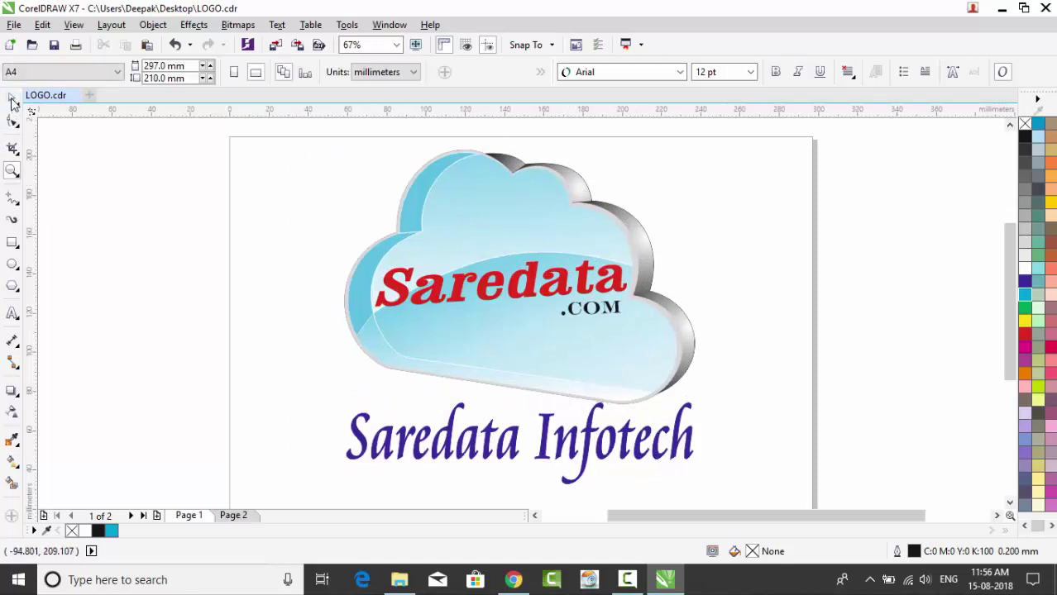
Import the LOGO cloud outline image from the Desktop onto Page 2, placing it at about 191 × 146 mm.
{"action": "left_click", "coordinate": [232, 516]}
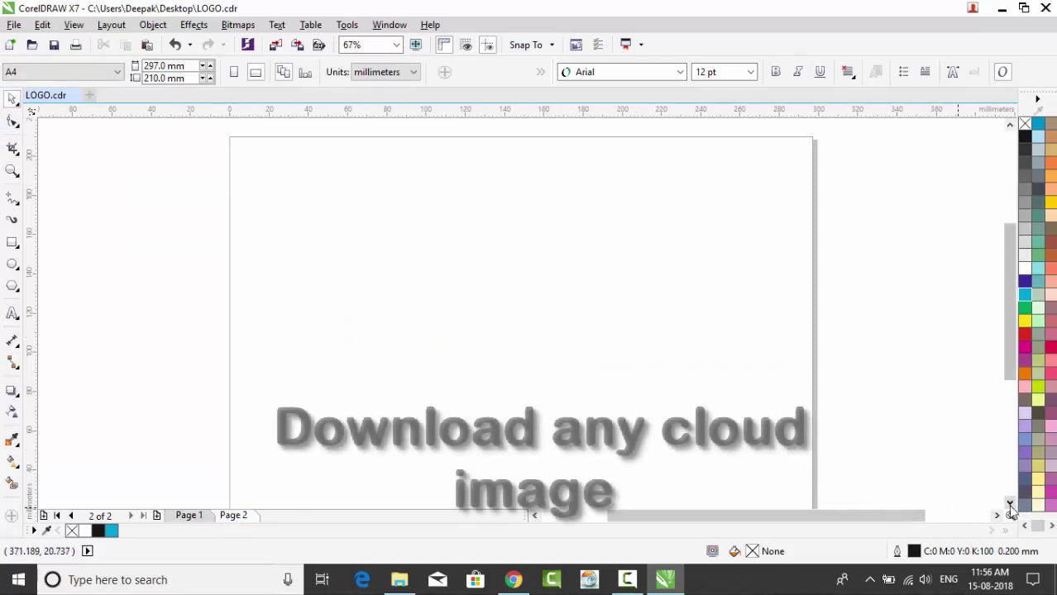
{"action": "scroll", "coordinate": [464, 269], "scroll_direction": "down", "scroll_amount": 2}
{"action": "key", "text": "ctrl+i"}
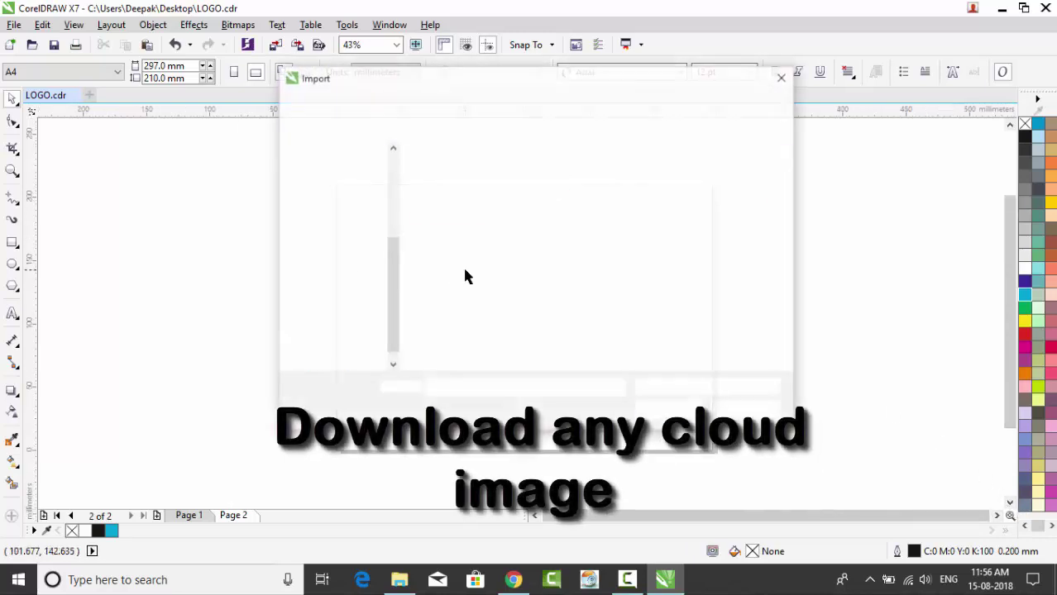
{"action": "left_click", "coordinate": [734, 217]}
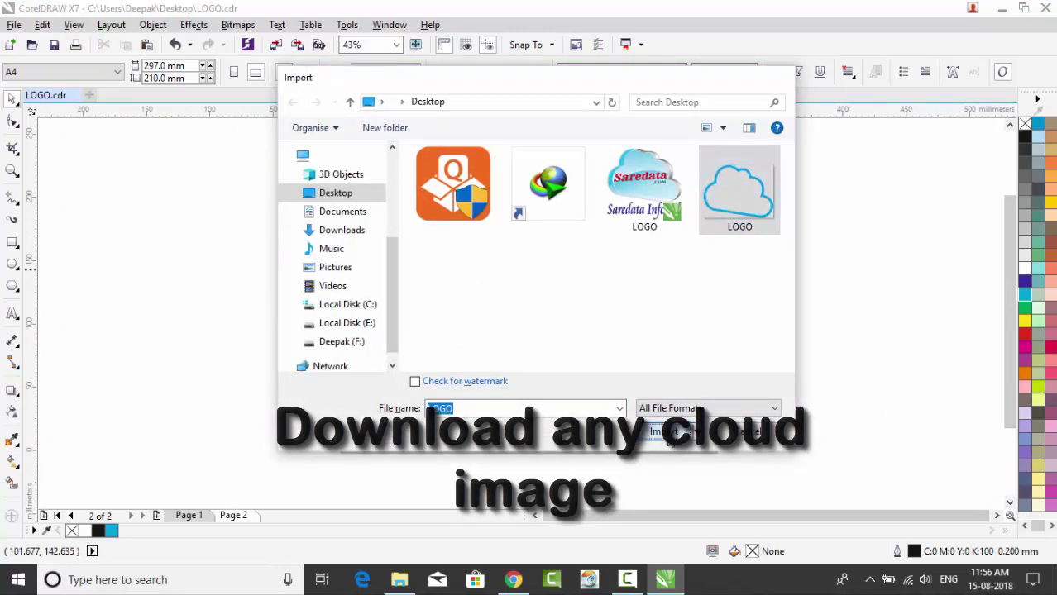
{"action": "left_click", "coordinate": [662, 431]}
{"action": "left_click_drag", "start_coordinate": [406, 248], "coordinate": [655, 436]}
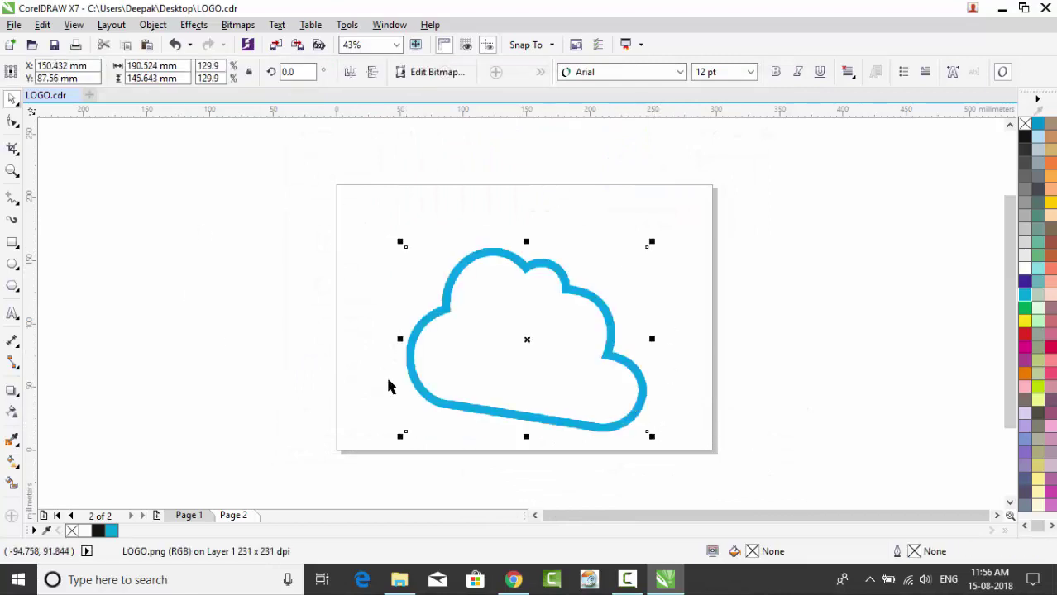
{"action": "left_click", "coordinate": [277, 314]}
{"action": "left_click", "coordinate": [446, 308]}
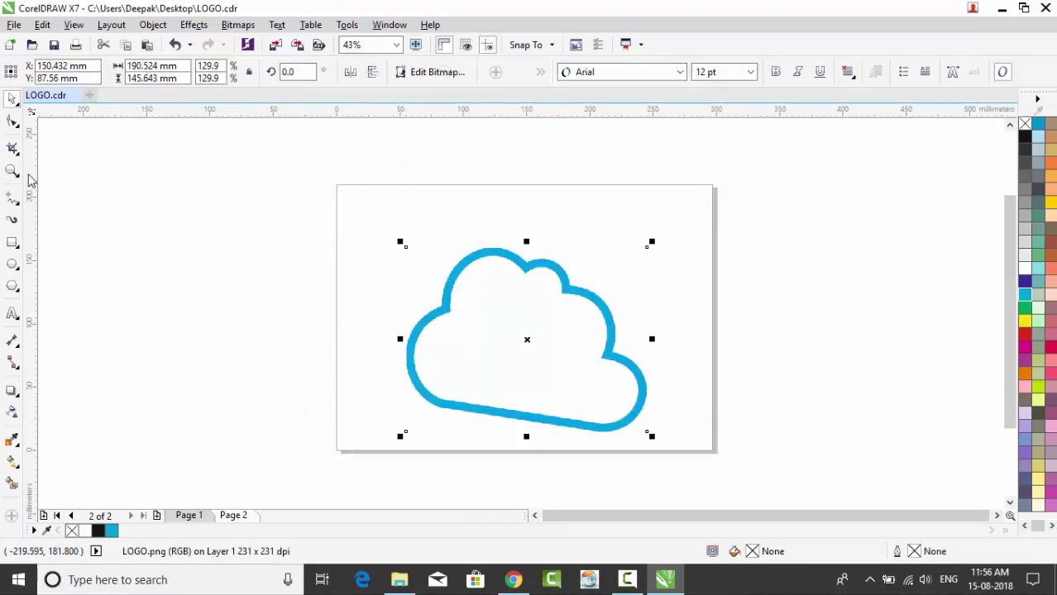
Draw a closed five-node shape about 132 × 106 mm with the Pen tool, placing nodes at the cloud outline's corners.
{"action": "left_click", "coordinate": [13, 200]}
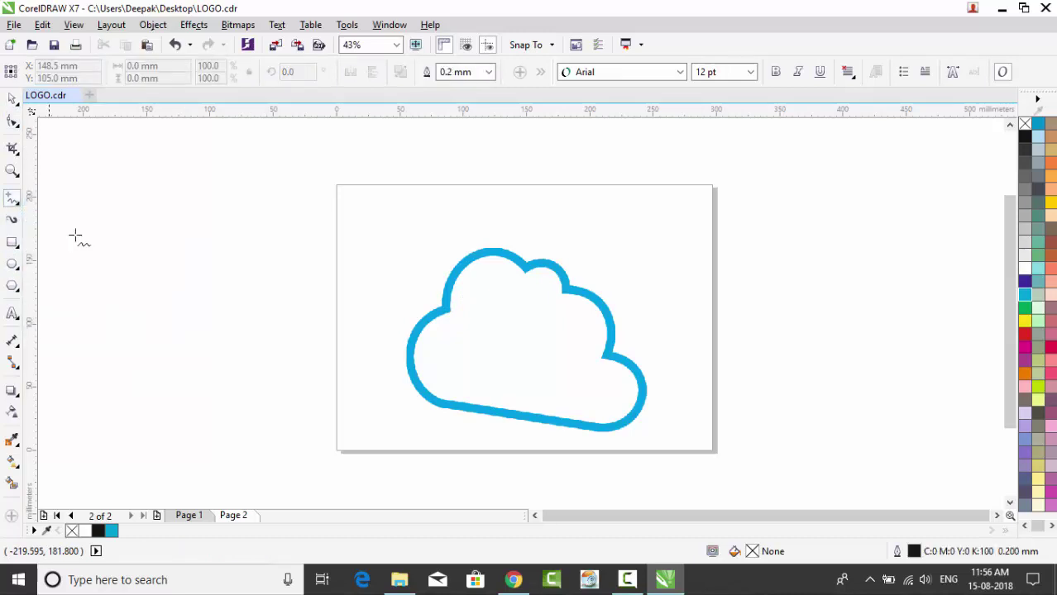
{"action": "left_click", "coordinate": [17, 212]}
{"action": "left_click", "coordinate": [59, 245]}
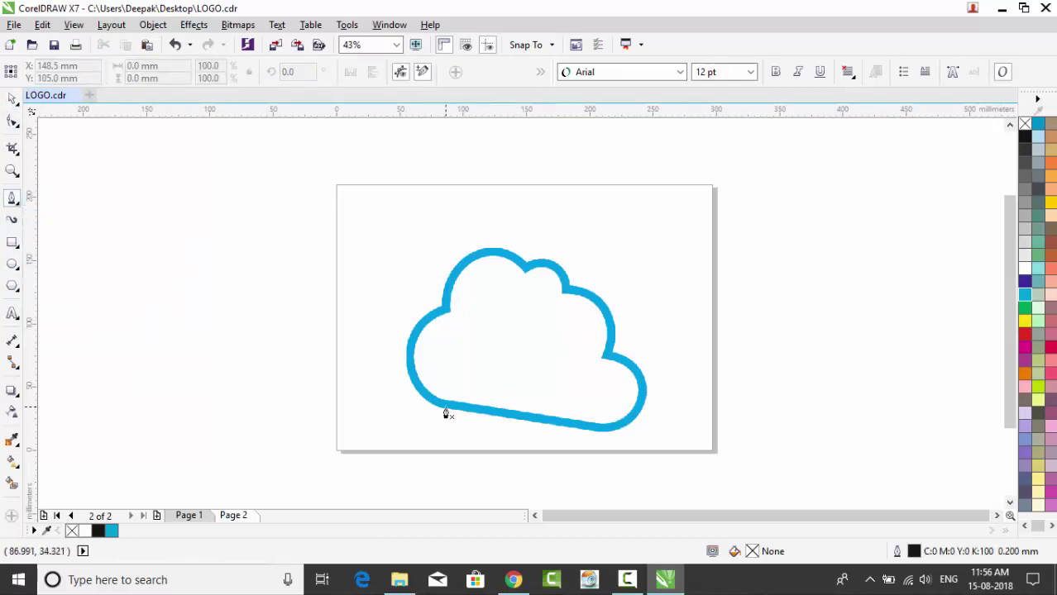
{"action": "left_click", "coordinate": [441, 306]}
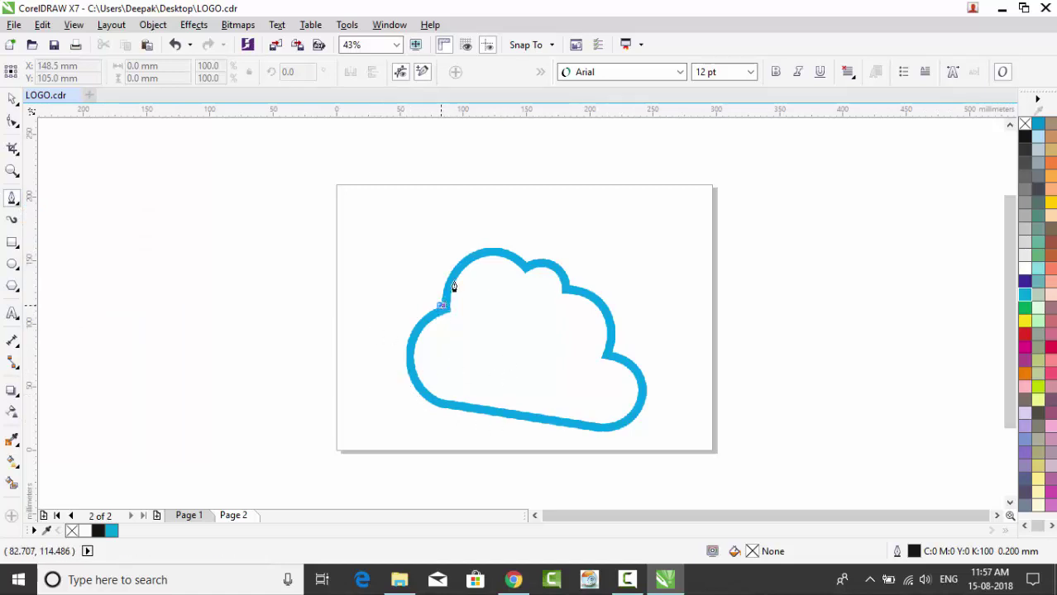
{"action": "double_click", "coordinate": [527, 264]}
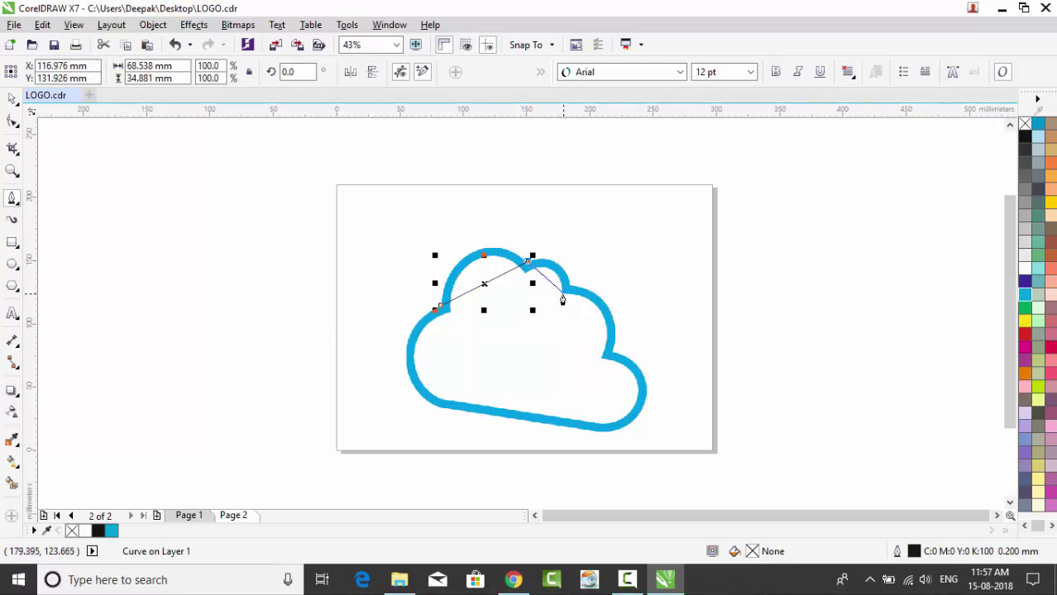
{"action": "left_click", "coordinate": [562, 295]}
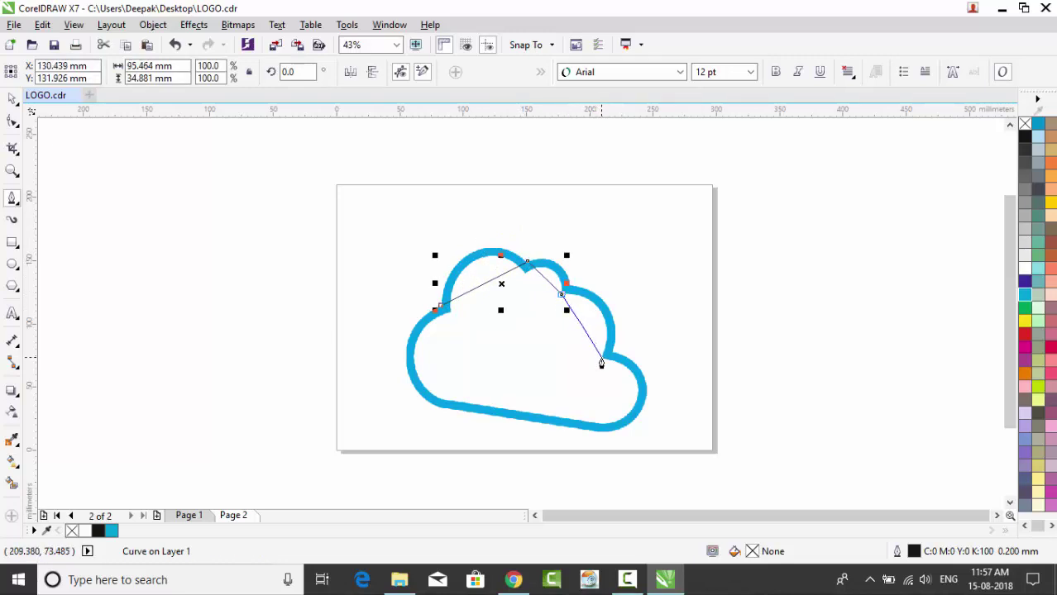
{"action": "left_click", "coordinate": [601, 362]}
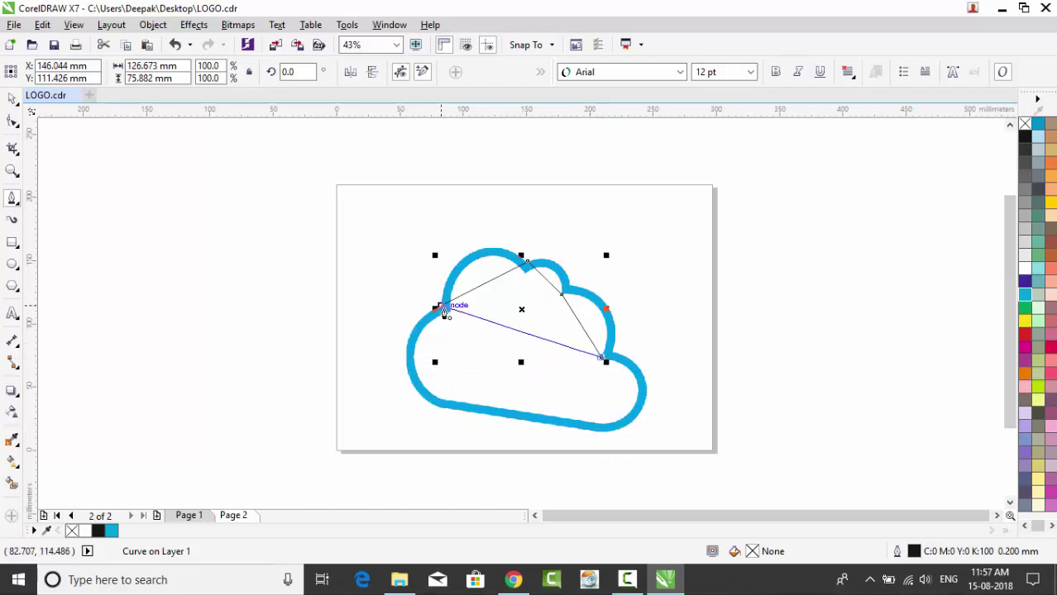
{"action": "left_click", "coordinate": [429, 399]}
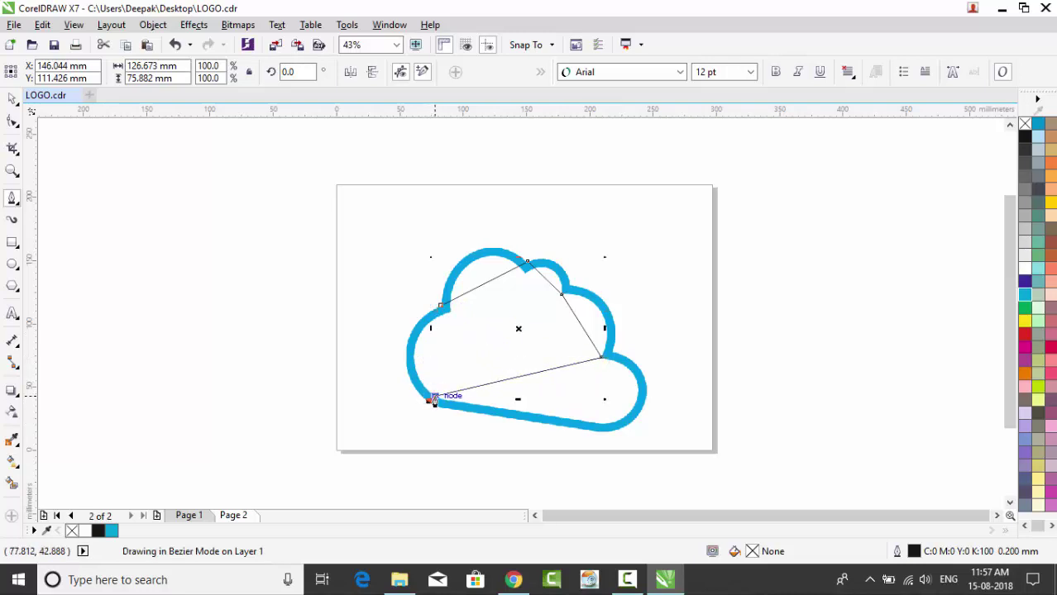
{"action": "left_click", "coordinate": [439, 308]}
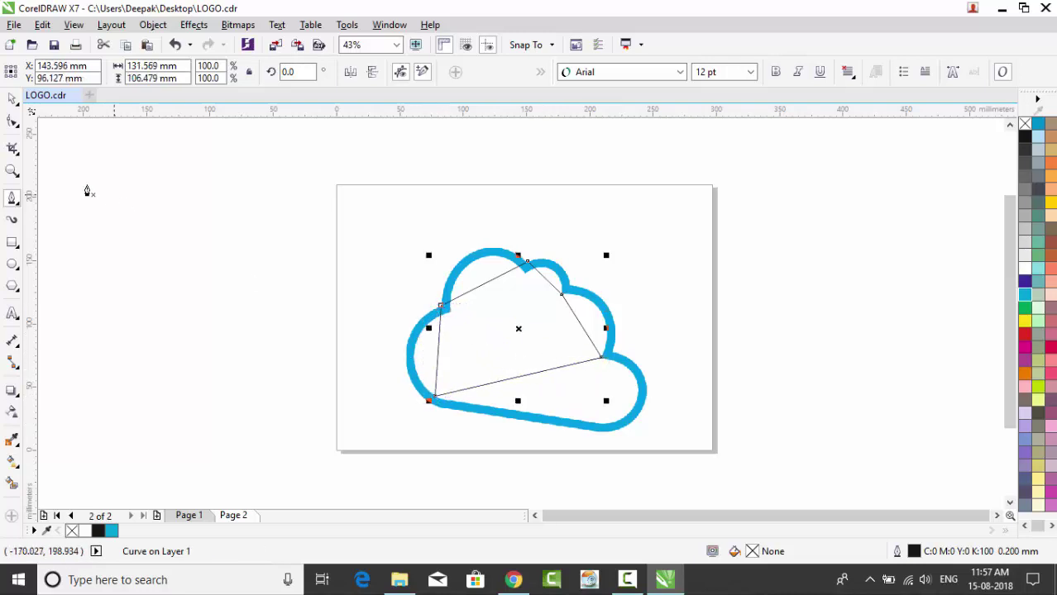
Bend the traced shape's straight segments into curves that roughly follow the blue cloud outline.
{"action": "left_click", "coordinate": [11, 122]}
{"action": "left_click_drag", "start_coordinate": [375, 239], "coordinate": [627, 409]}
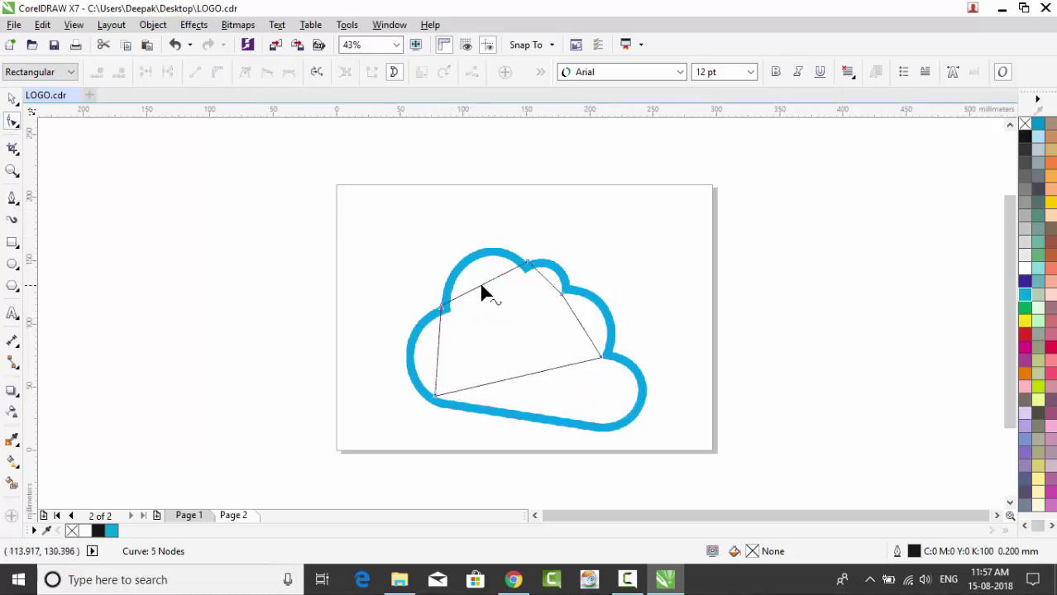
{"action": "left_click_drag", "start_coordinate": [479, 287], "coordinate": [465, 259]}
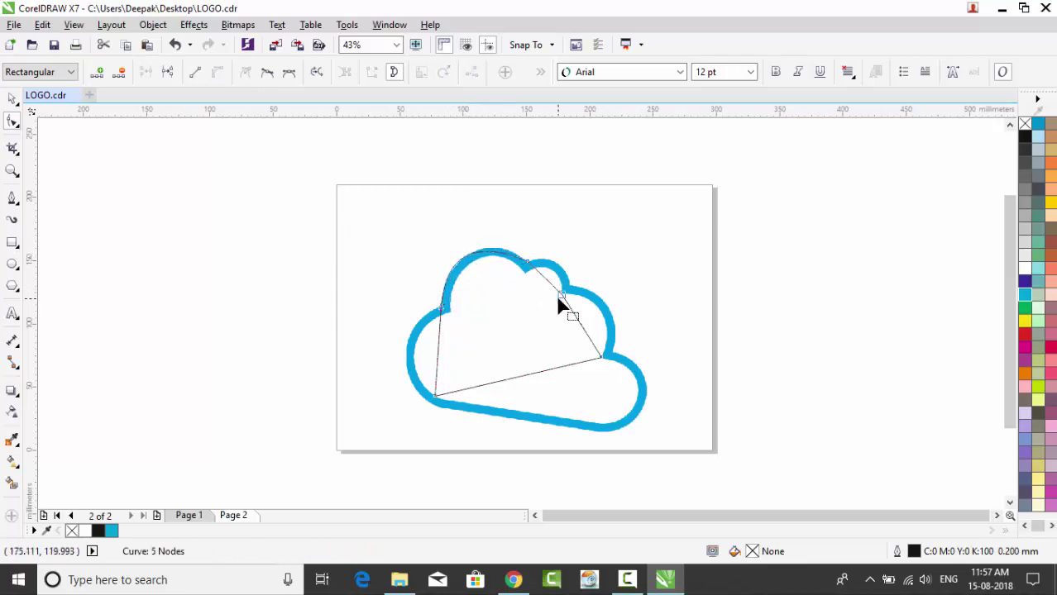
{"action": "left_click_drag", "start_coordinate": [545, 283], "coordinate": [563, 273]}
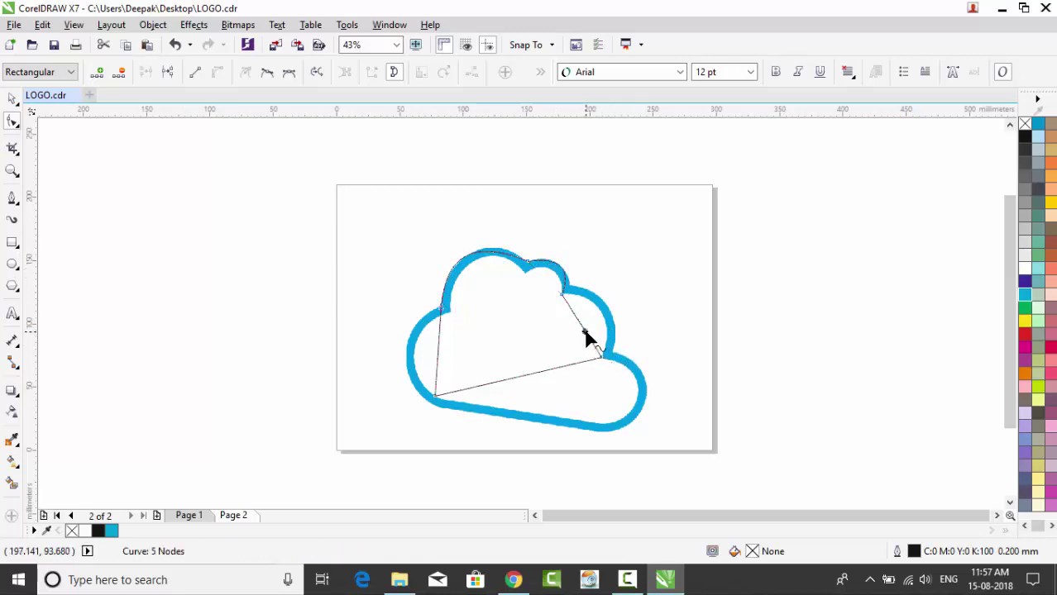
{"action": "left_click_drag", "start_coordinate": [586, 338], "coordinate": [611, 314]}
{"action": "left_click_drag", "start_coordinate": [543, 376], "coordinate": [603, 431]}
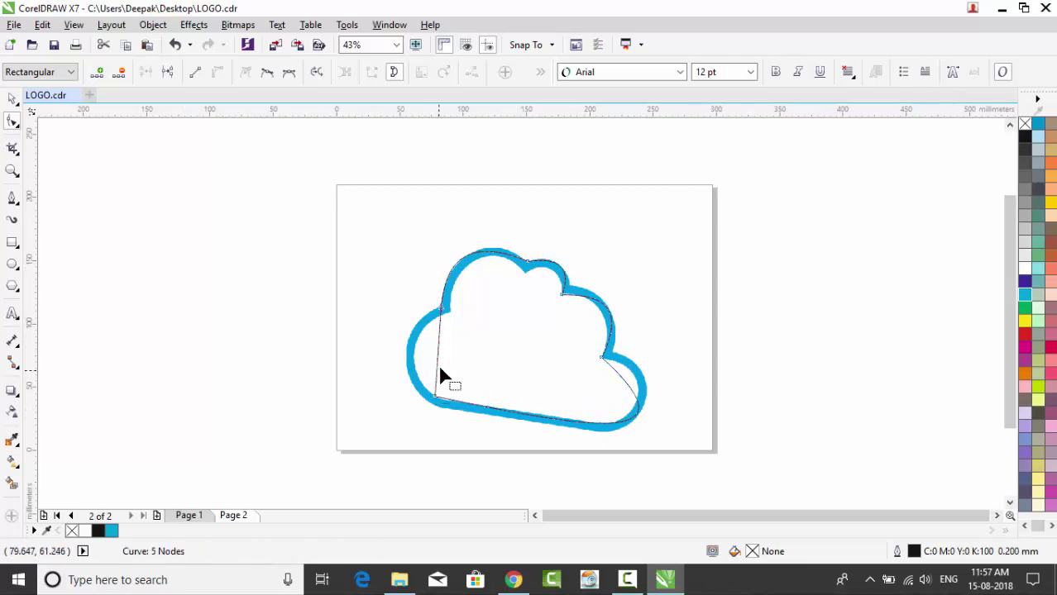
{"action": "left_click_drag", "start_coordinate": [440, 364], "coordinate": [410, 359]}
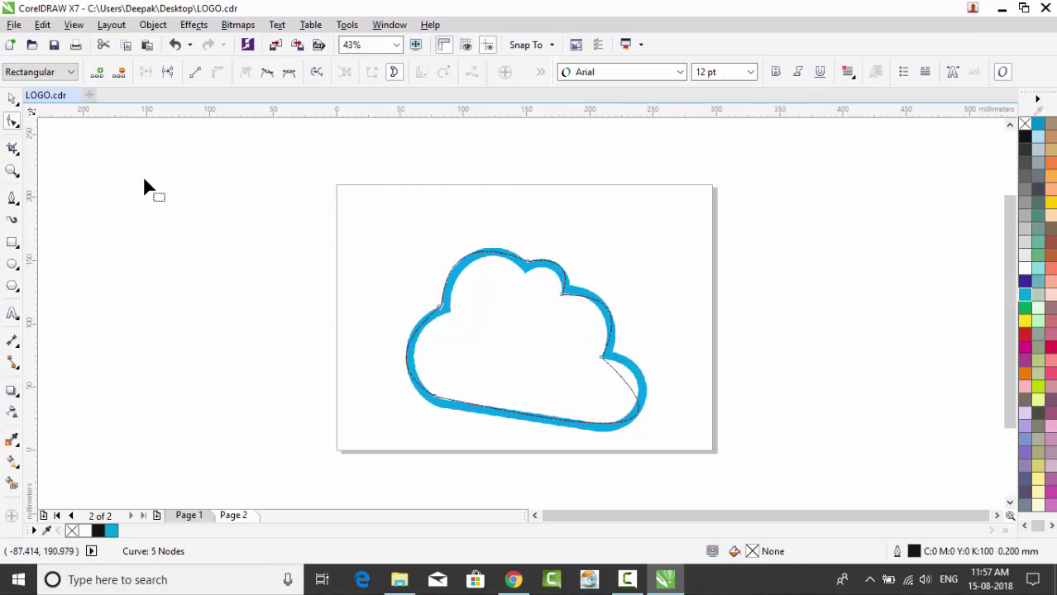
Adjust the nodes and handles of the small upper lobe and middle right lobe to follow the cloud's inner edge.
{"action": "left_click", "coordinate": [13, 172]}
{"action": "left_click_drag", "start_coordinate": [377, 223], "coordinate": [675, 455]}
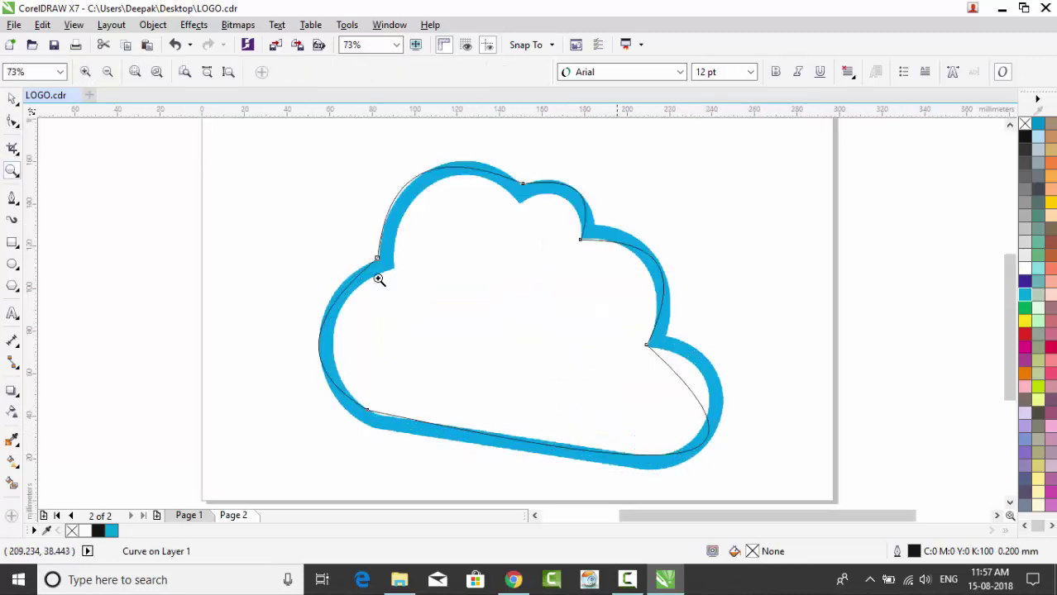
{"action": "left_click", "coordinate": [13, 122]}
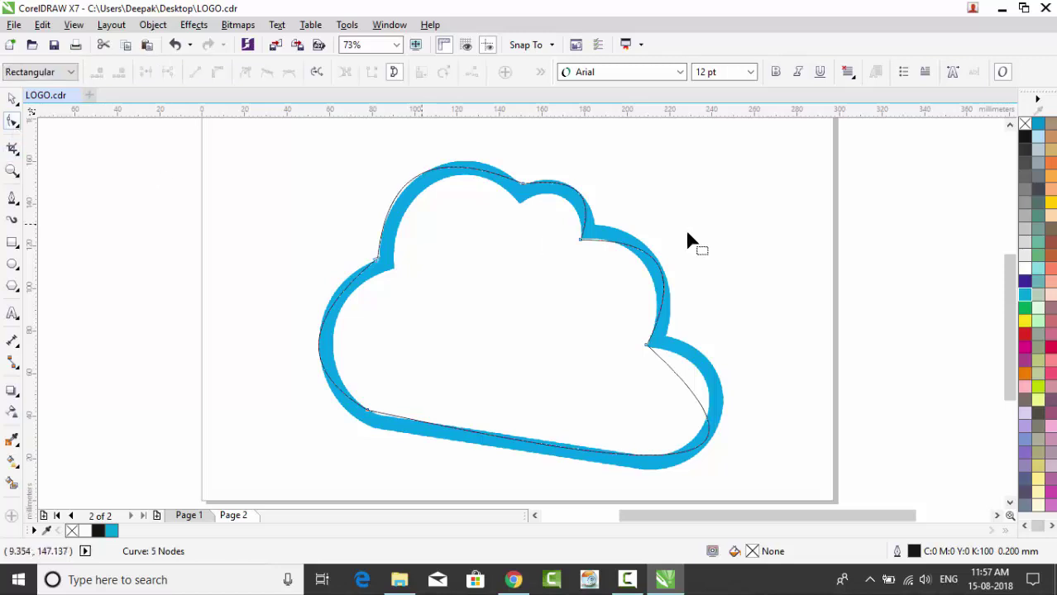
{"action": "left_click", "coordinate": [646, 345]}
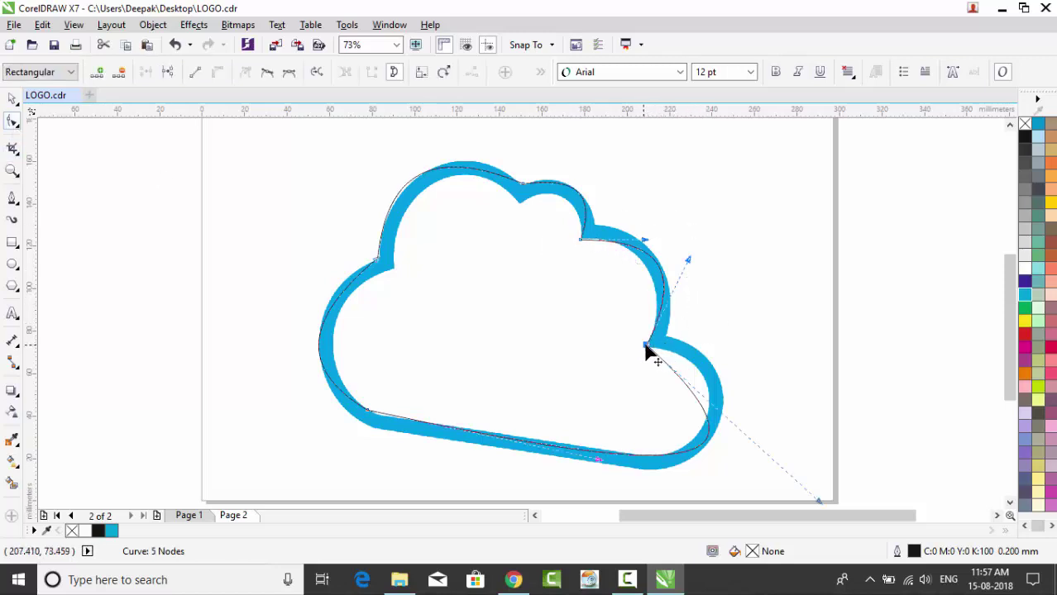
{"action": "left_click_drag", "start_coordinate": [689, 258], "coordinate": [669, 284]}
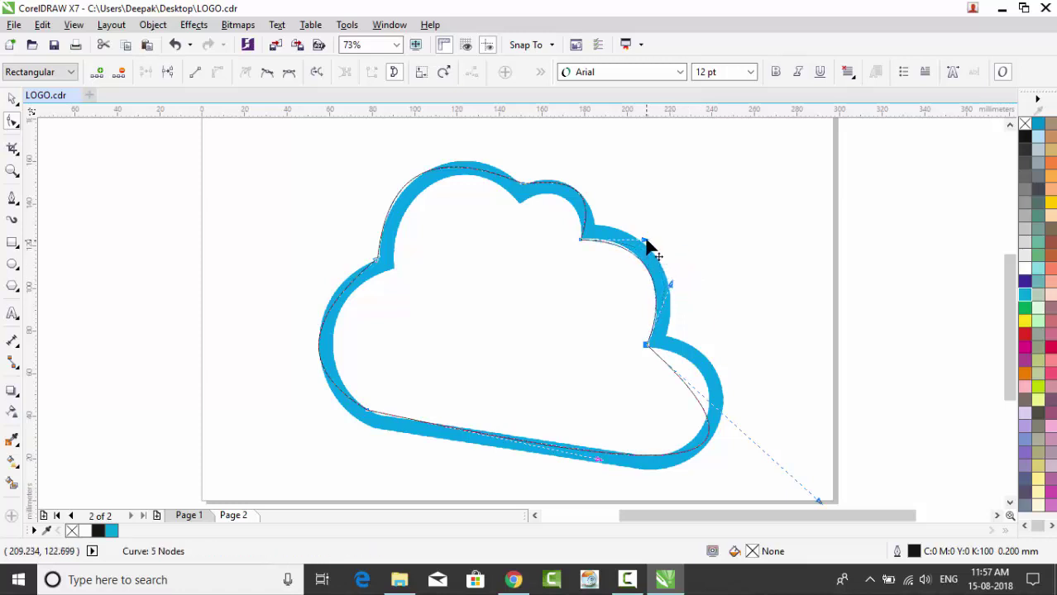
{"action": "left_click_drag", "start_coordinate": [647, 240], "coordinate": [641, 237]}
{"action": "left_click_drag", "start_coordinate": [592, 191], "coordinate": [556, 190]}
{"action": "left_click", "coordinate": [581, 240]}
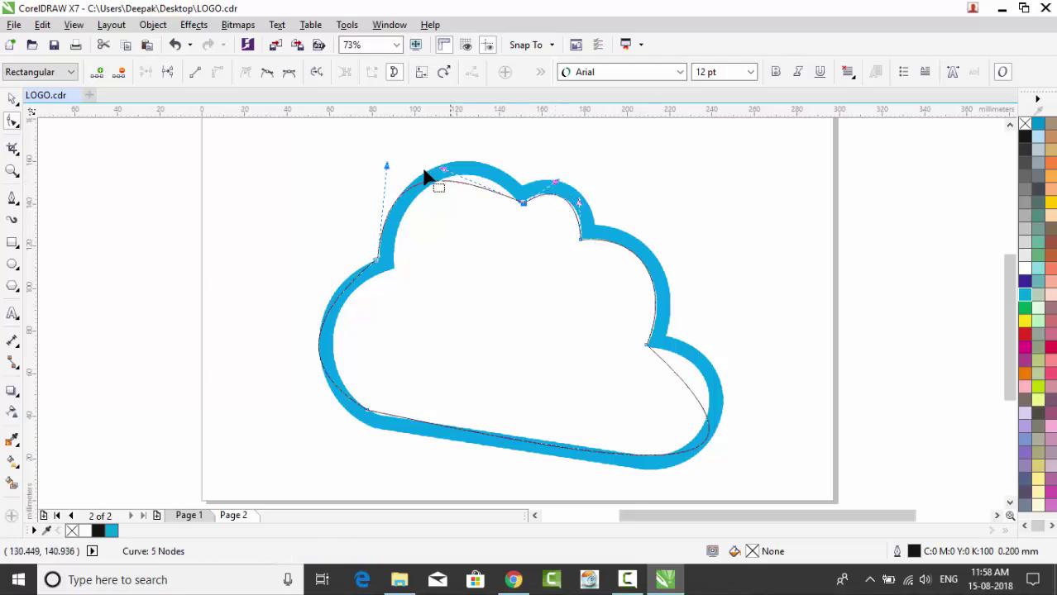
Fit the curve's large upper lobe and left lobe to the cloud's inner edge by adjusting their nodes and handles.
{"action": "left_click_drag", "start_coordinate": [445, 175], "coordinate": [476, 159]}
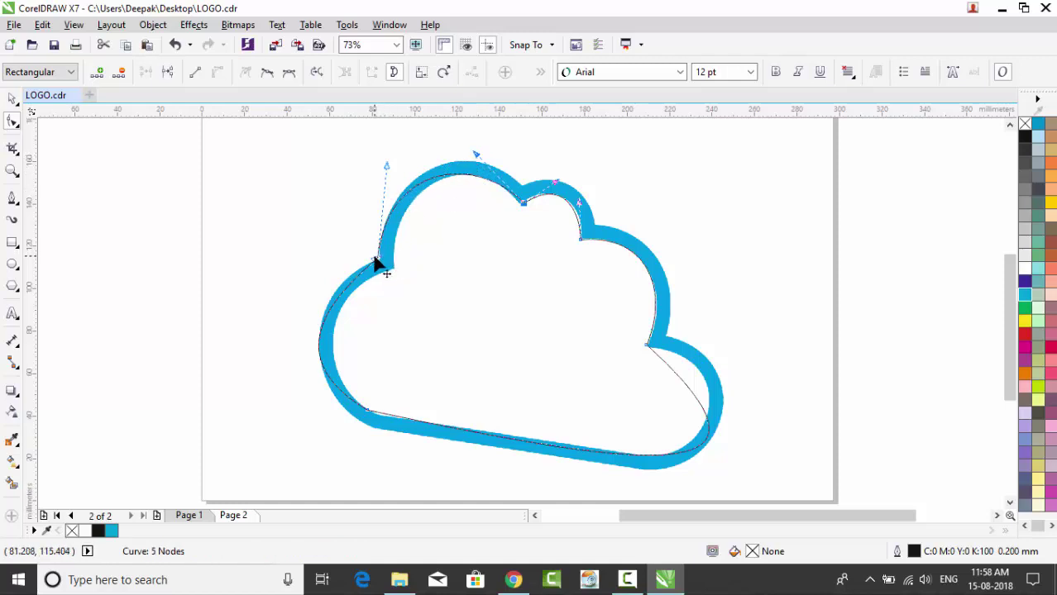
{"action": "left_click_drag", "start_coordinate": [377, 263], "coordinate": [393, 266]}
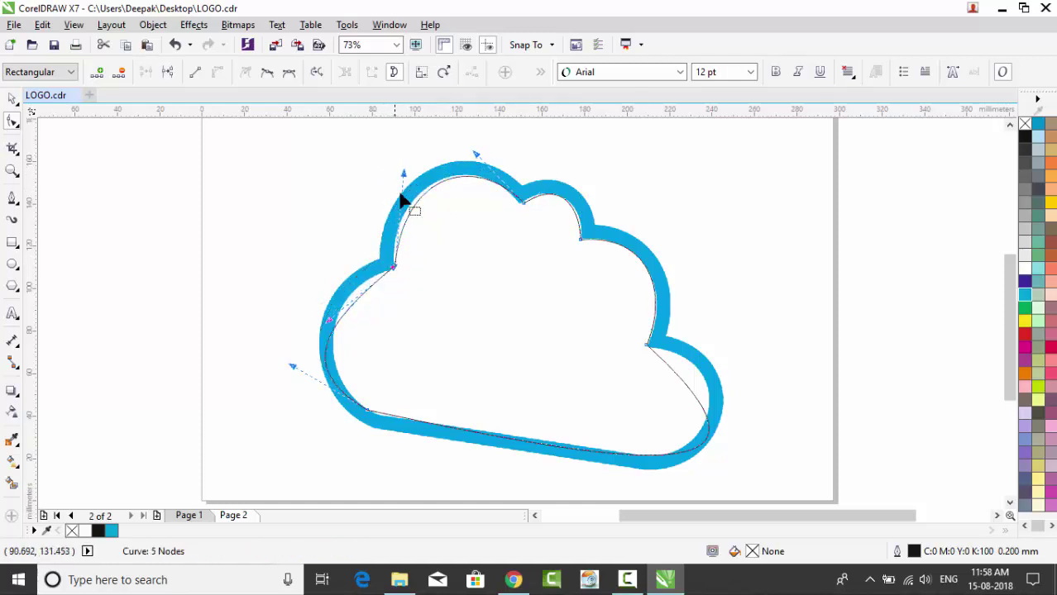
{"action": "left_click_drag", "start_coordinate": [404, 177], "coordinate": [393, 175]}
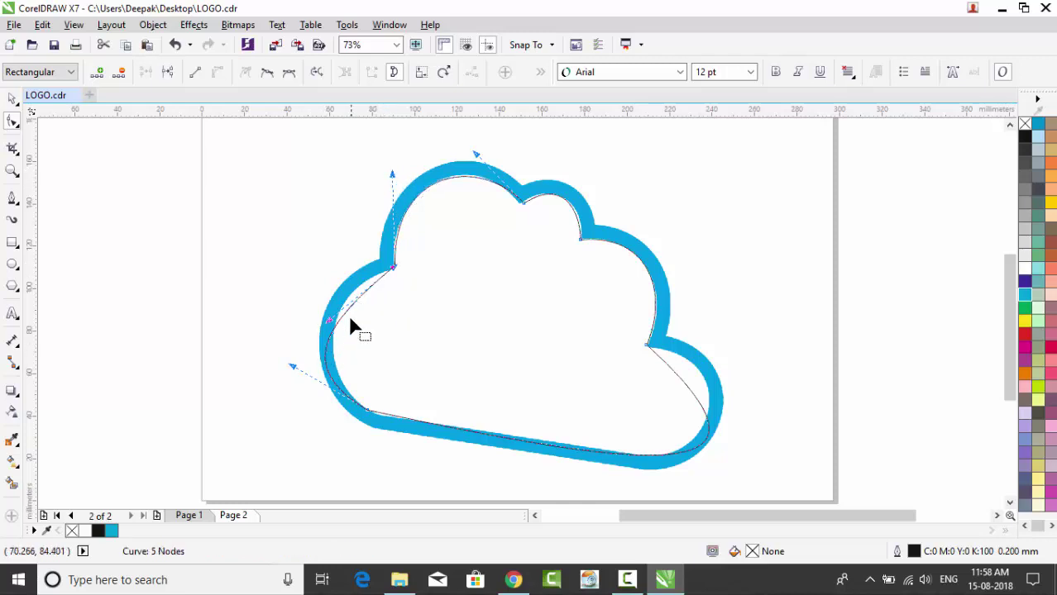
{"action": "left_click_drag", "start_coordinate": [294, 367], "coordinate": [332, 301]}
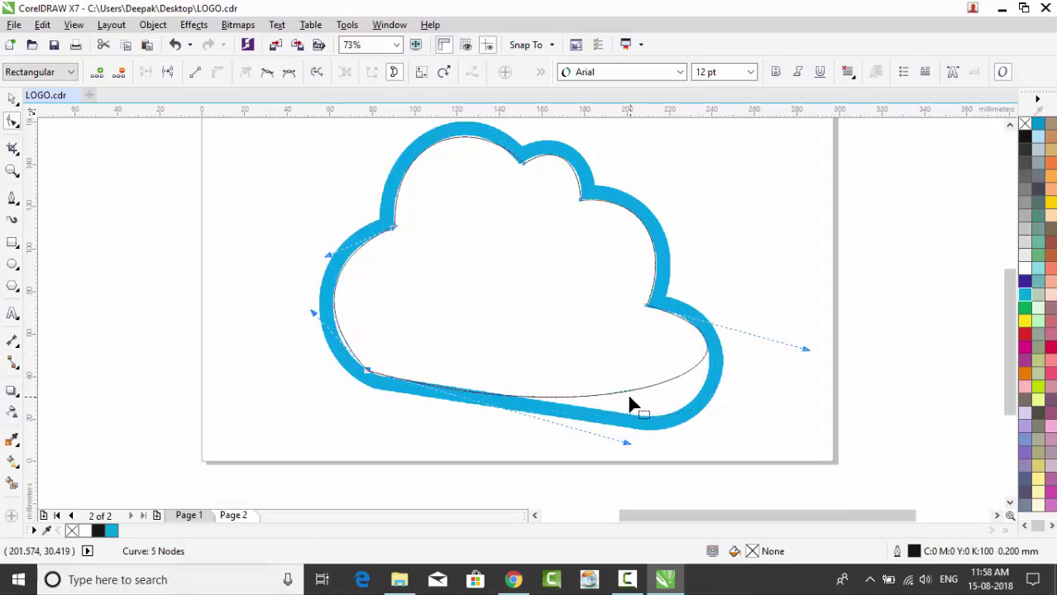
Add a node on the traced curve's lower edge, near the start of the bottom right lobe.
{"action": "left_click_drag", "start_coordinate": [629, 403], "coordinate": [625, 396]}
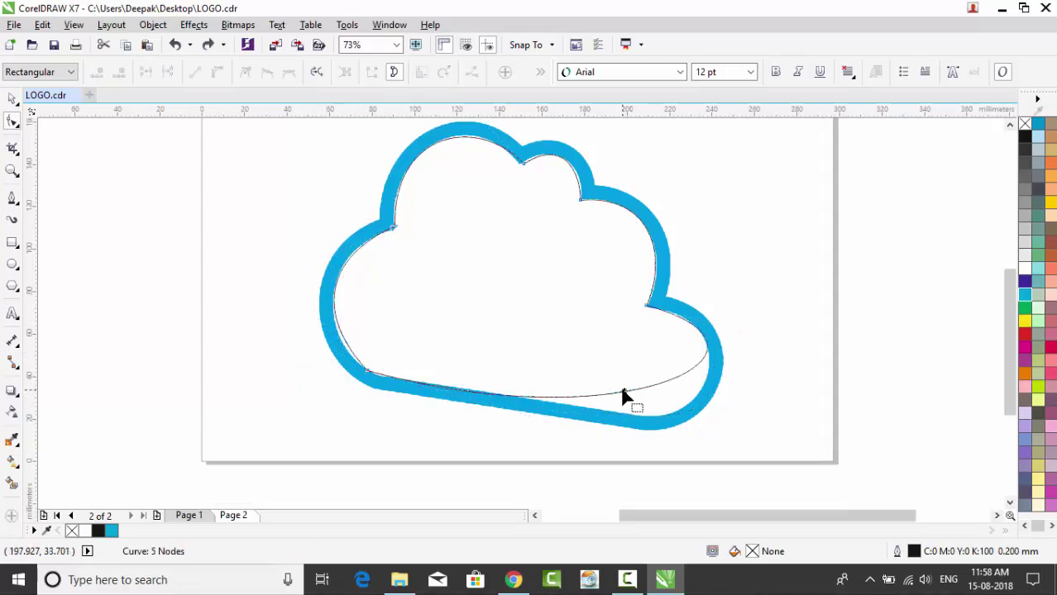
{"action": "right_click", "coordinate": [624, 395]}
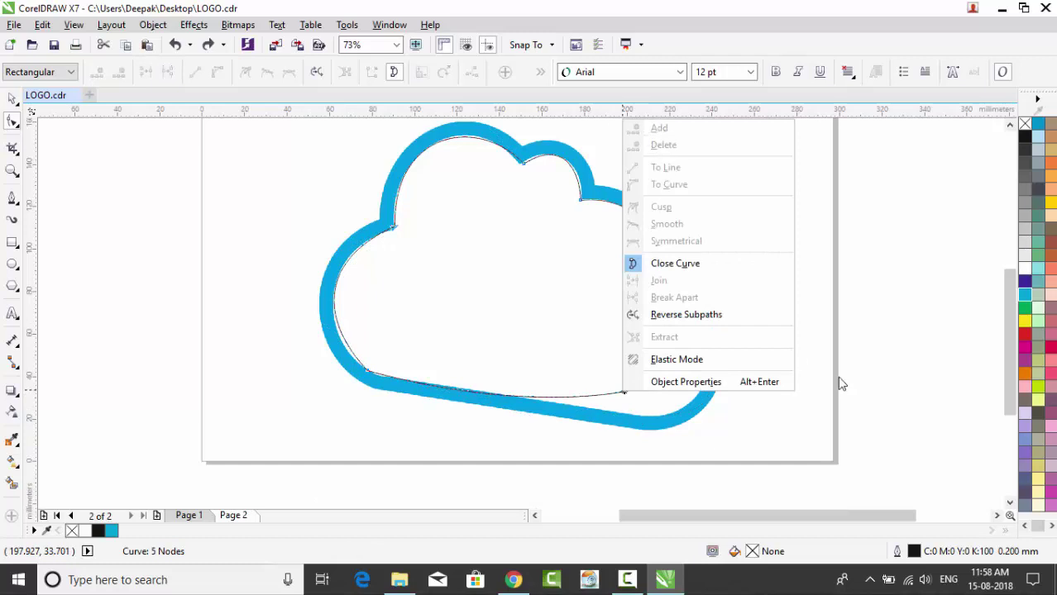
{"action": "key", "text": "Escape"}
{"action": "left_click", "coordinate": [624, 392]}
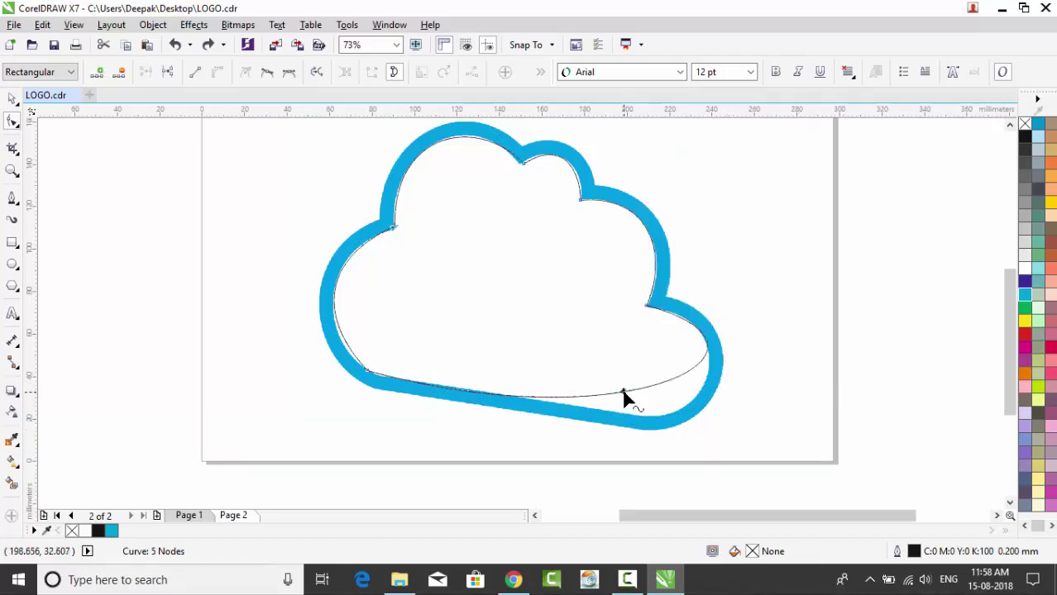
{"action": "right_click", "coordinate": [625, 393]}
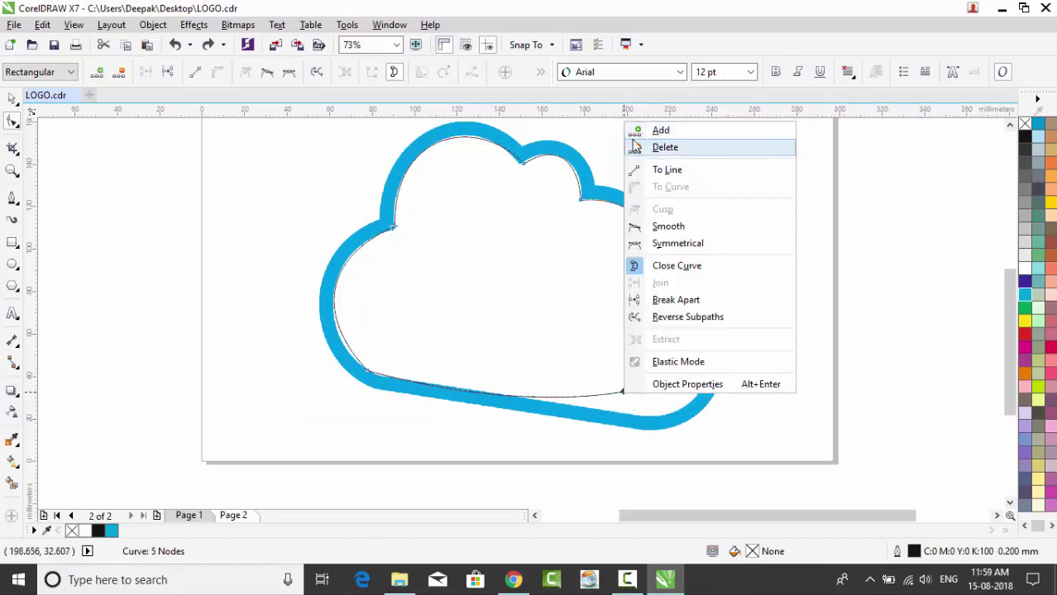
{"action": "left_click", "coordinate": [659, 132]}
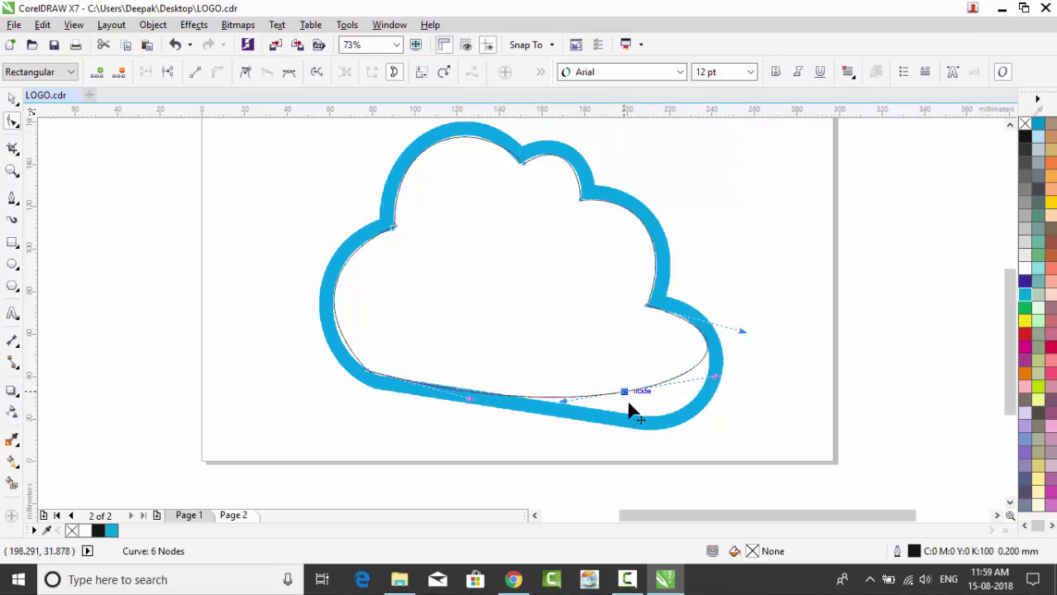
Fit the curve's bottom right lobe and long lower edge to the blue cloud outline by adjusting their nodes and handles.
{"action": "left_click_drag", "start_coordinate": [626, 394], "coordinate": [666, 420]}
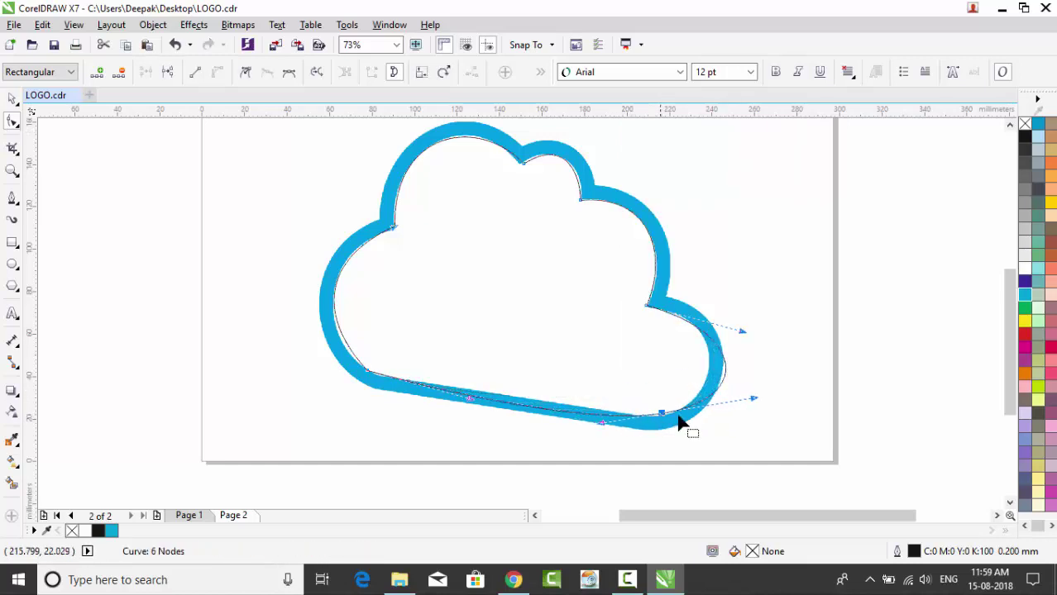
{"action": "left_click_drag", "start_coordinate": [754, 403], "coordinate": [709, 407]}
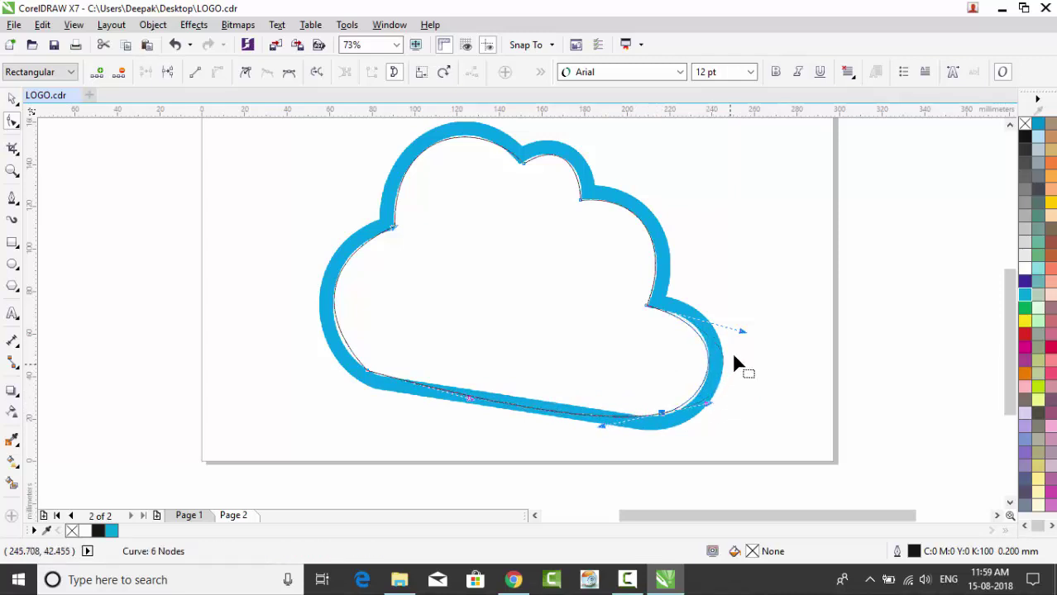
{"action": "left_click_drag", "start_coordinate": [736, 338], "coordinate": [744, 329]}
{"action": "left_click", "coordinate": [659, 415]}
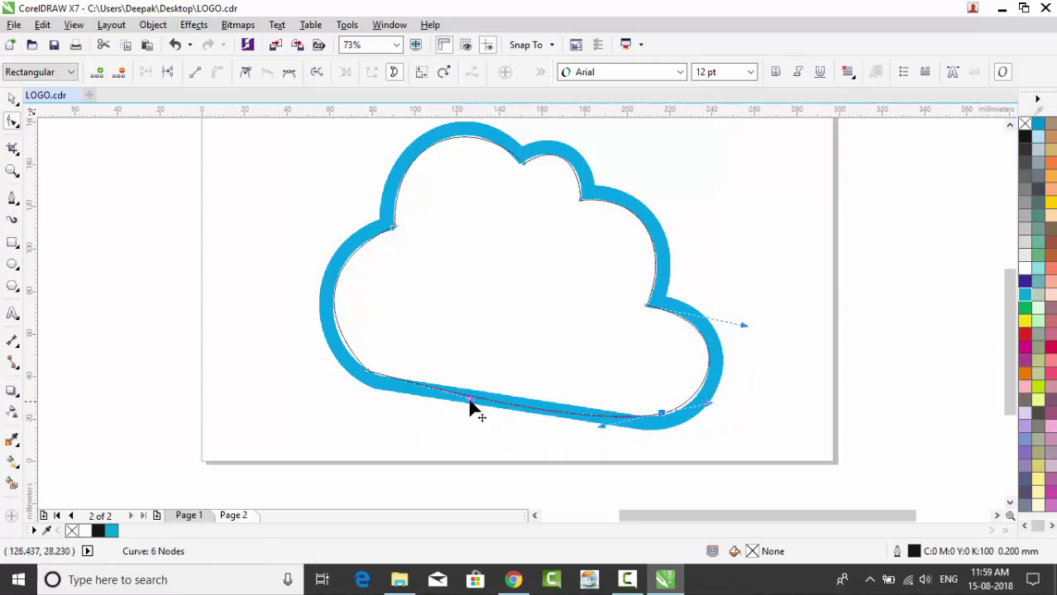
{"action": "left_click_drag", "start_coordinate": [472, 407], "coordinate": [395, 382]}
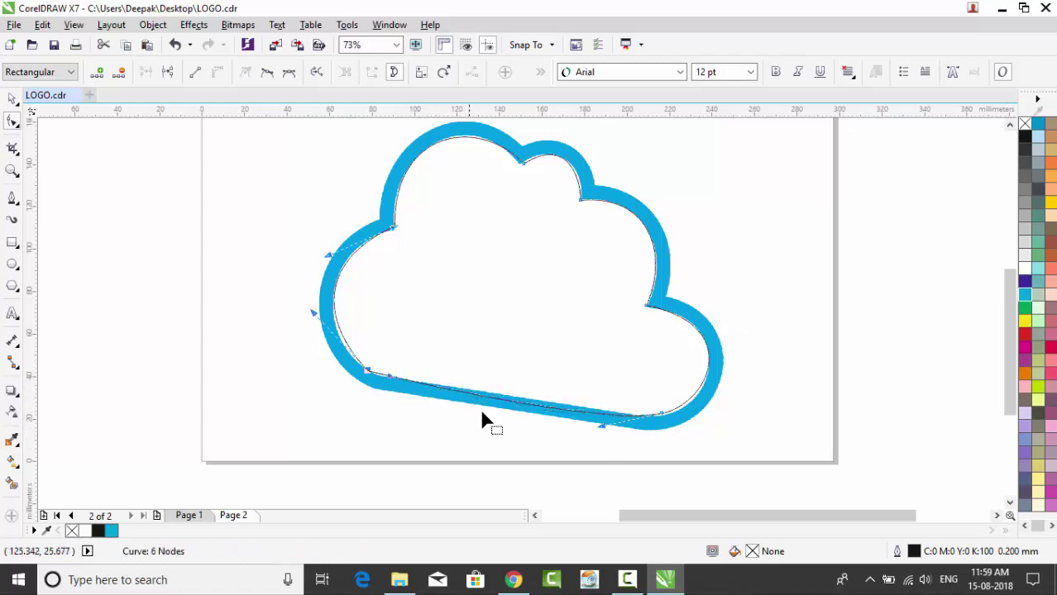
Delete the imported blue cloud image, keeping only the traced curve.
{"action": "left_click", "coordinate": [12, 98]}
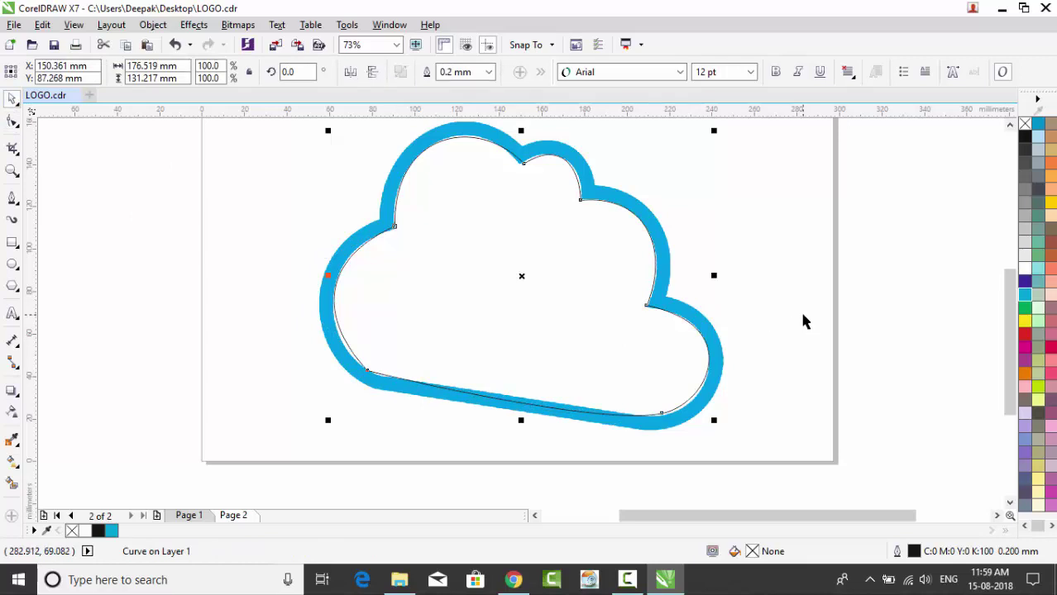
{"action": "left_click", "coordinate": [650, 218]}
{"action": "key", "text": "Delete"}
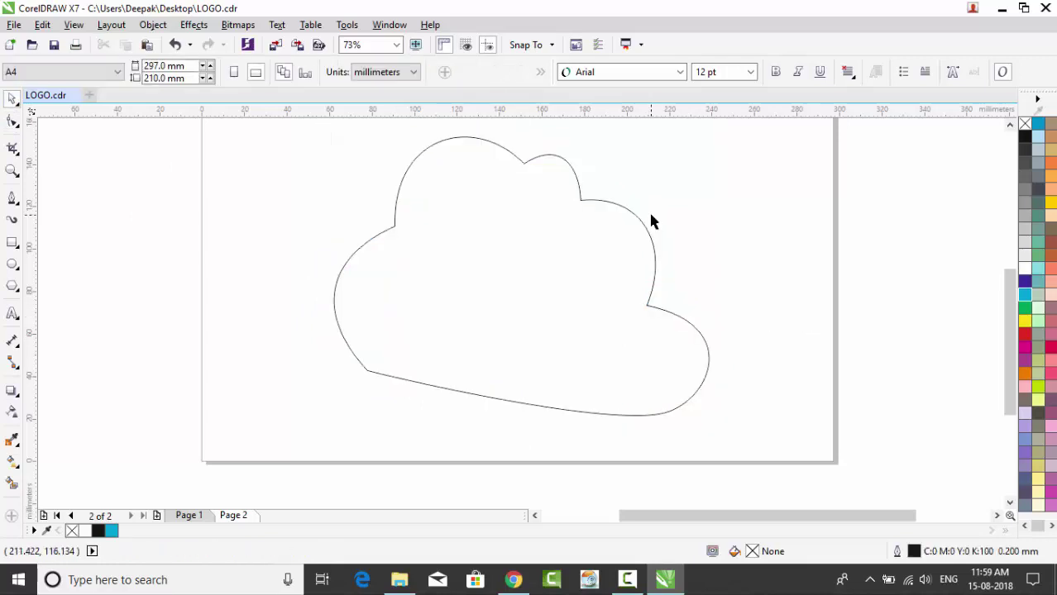
Duplicate the cloud curve and offset the copy about 18 mm to the right and 4 mm above the original.
{"action": "left_click", "coordinate": [648, 278]}
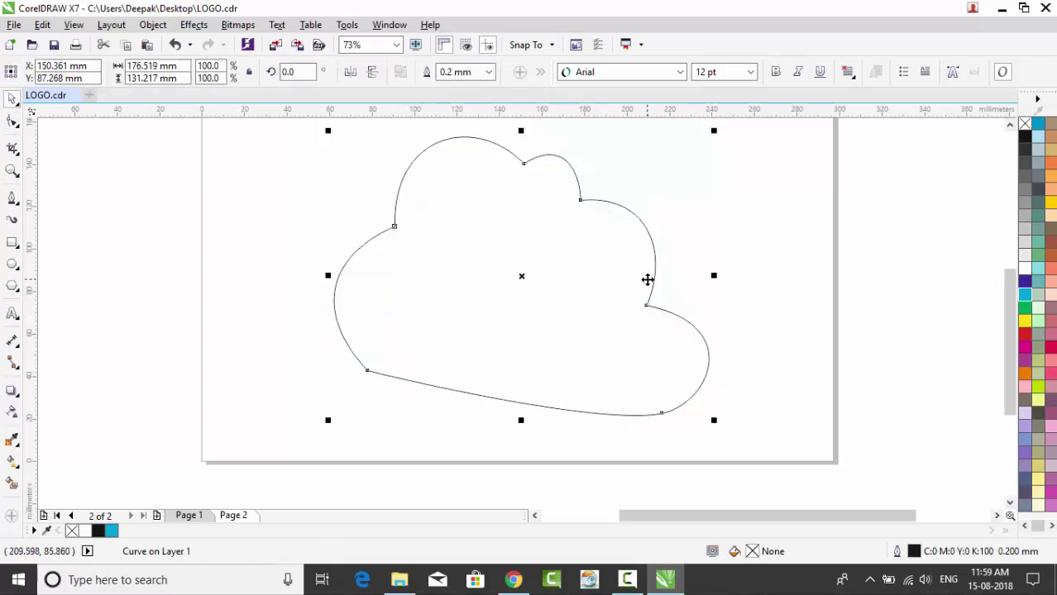
{"action": "left_click", "coordinate": [42, 24]}
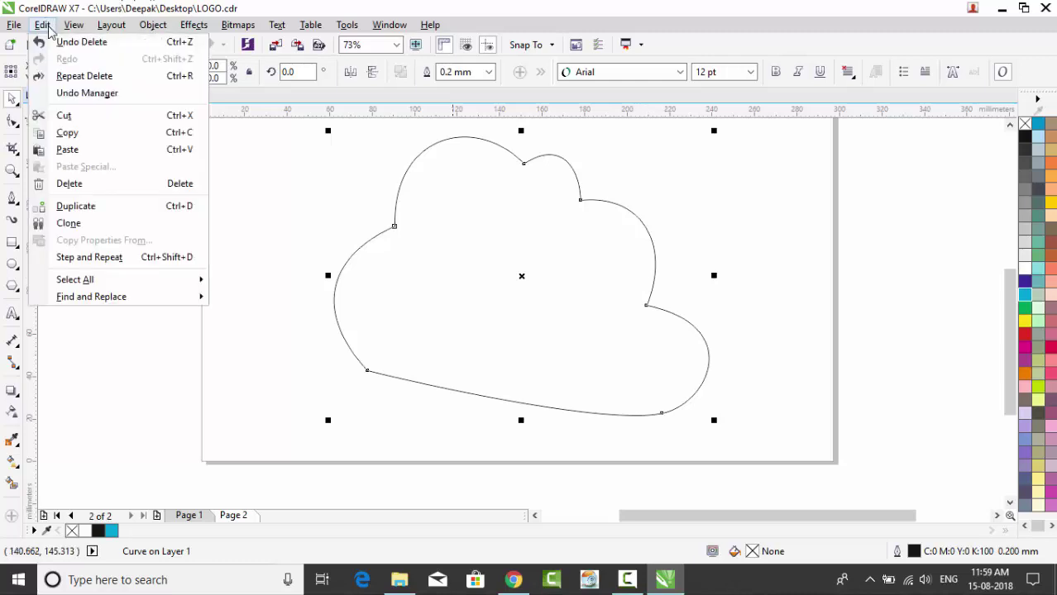
{"action": "left_click", "coordinate": [80, 210]}
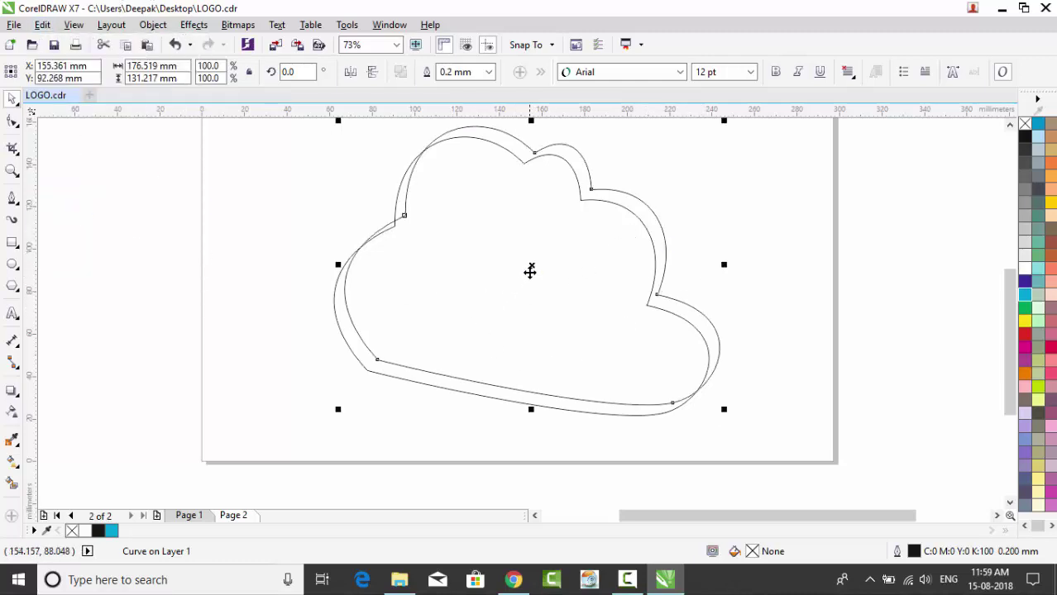
{"action": "mouse_move", "coordinate": [530, 266]}
{"action": "left_mouse_down"}
{"action": "mouse_move", "coordinate": [528, 252]}
{"action": "mouse_move", "coordinate": [527, 274]}
{"action": "mouse_move", "coordinate": [507, 263]}
{"action": "mouse_move", "coordinate": [508, 279]}
{"action": "mouse_move", "coordinate": [530, 285]}
{"action": "mouse_move", "coordinate": [543, 270]}
{"action": "left_mouse_up"}
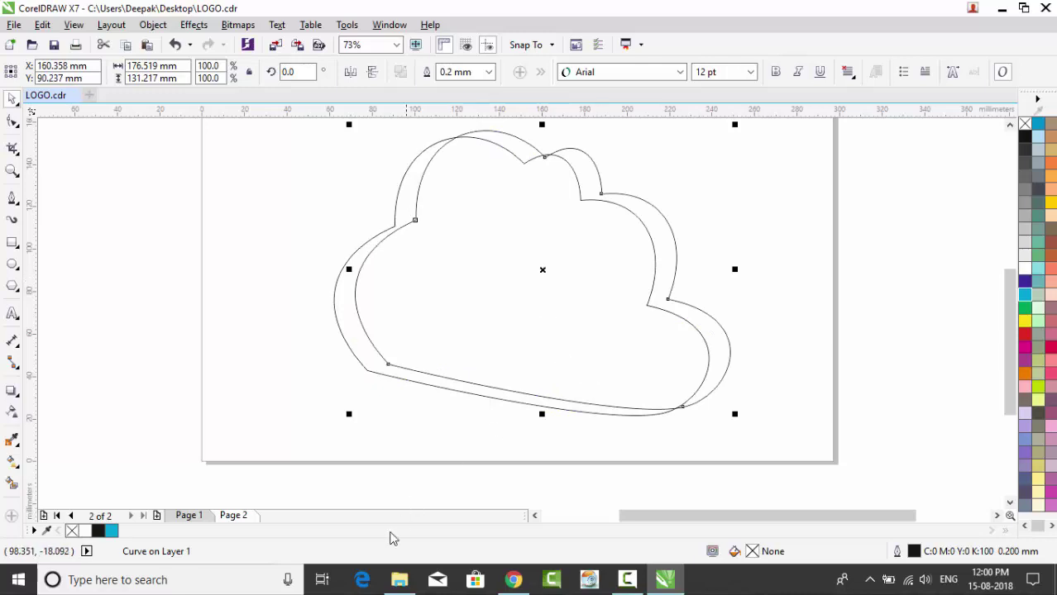
{"action": "left_click", "coordinate": [189, 515]}
{"action": "left_click_drag", "start_coordinate": [537, 314], "coordinate": [560, 308]}
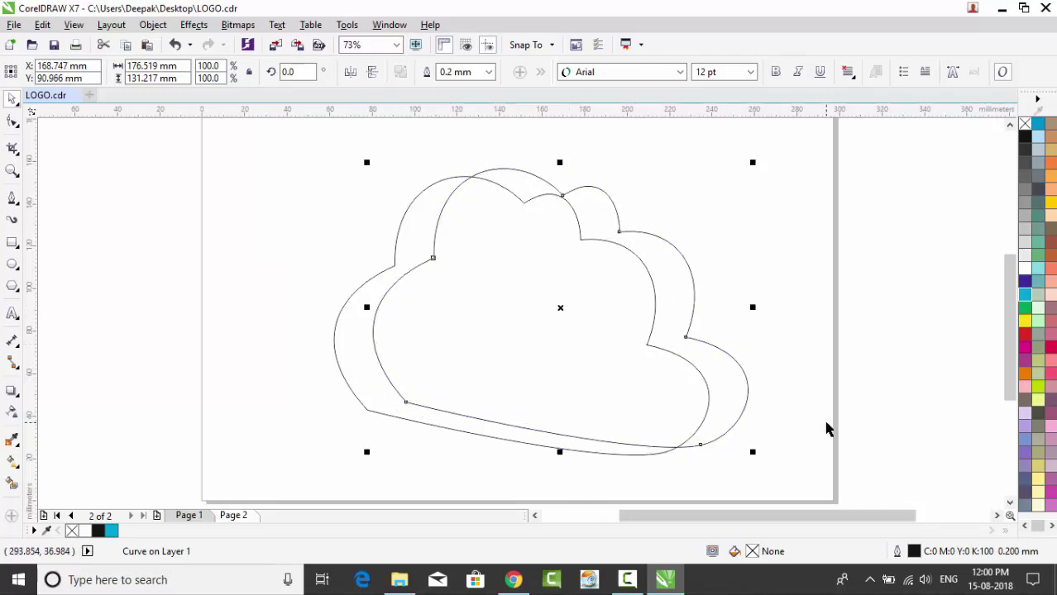
Shift the duplicate's node between its two upper lobes slightly up and to the left.
{"action": "left_click", "coordinate": [801, 409]}
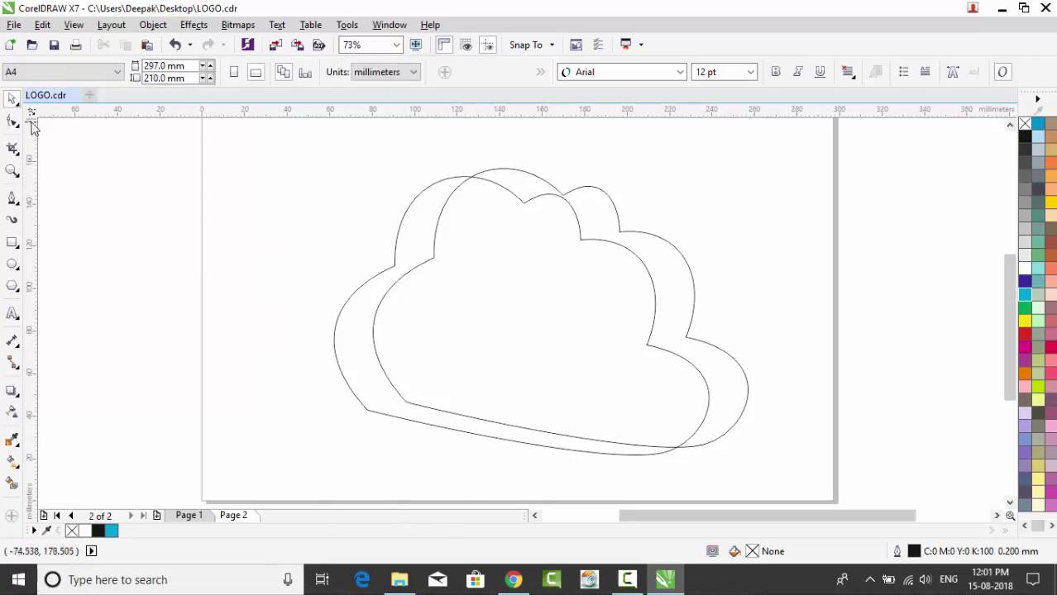
{"action": "scroll", "coordinate": [330, 348], "scroll_direction": "up", "scroll_amount": 2}
{"action": "double_click", "coordinate": [581, 299]}
{"action": "scroll", "coordinate": [581, 299], "scroll_direction": "down", "scroll_amount": 2}
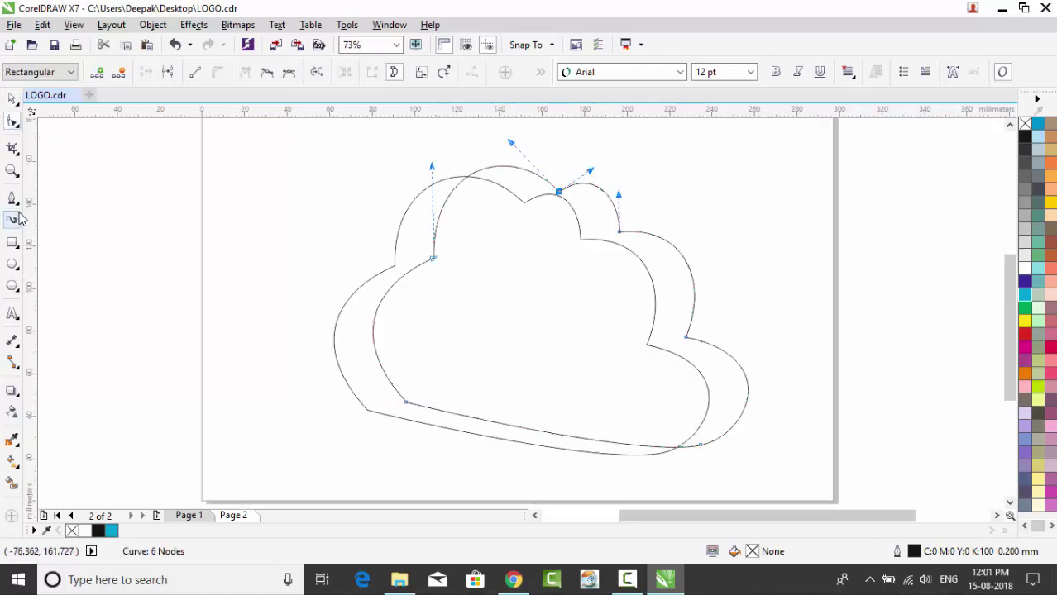
Draw a straight Pen line connecting the left notch nodes of the original cloud and its duplicate.
{"action": "left_click", "coordinate": [15, 199]}
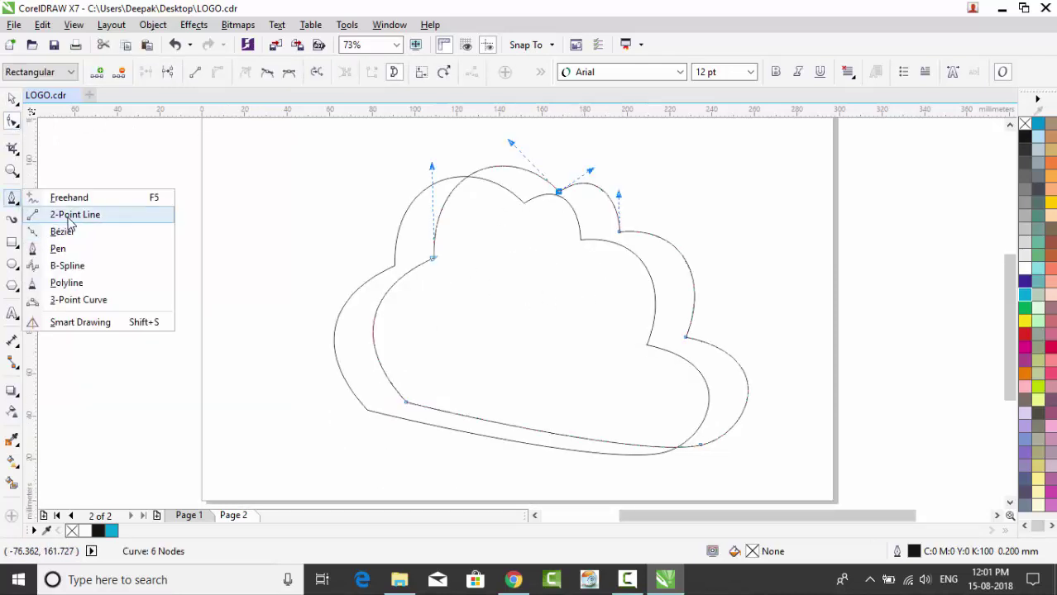
{"action": "left_click", "coordinate": [59, 251]}
{"action": "left_click", "coordinate": [432, 258]}
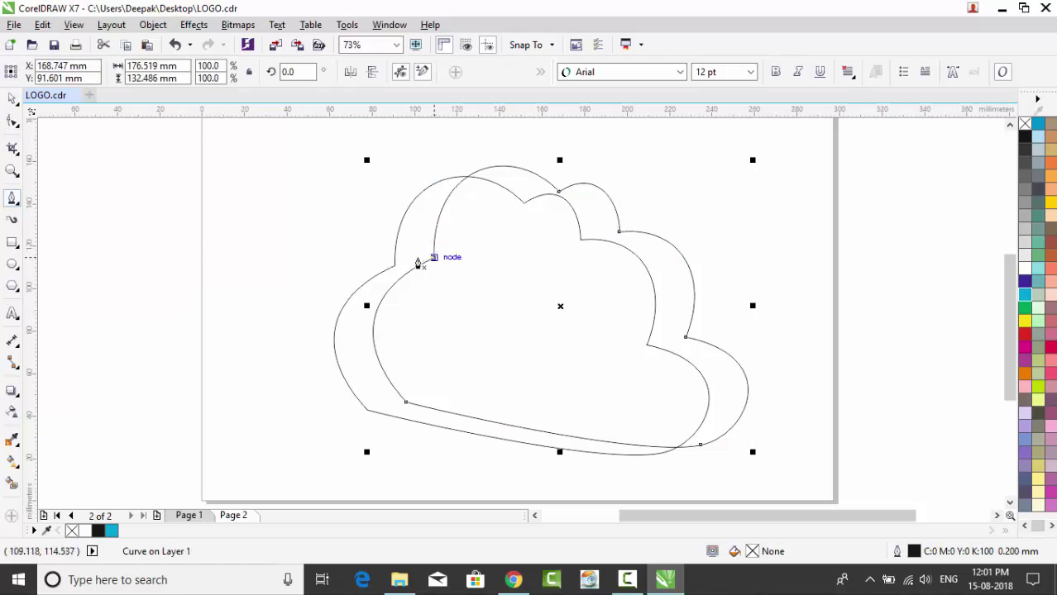
{"action": "left_click", "coordinate": [394, 265]}
{"action": "left_click", "coordinate": [434, 258]}
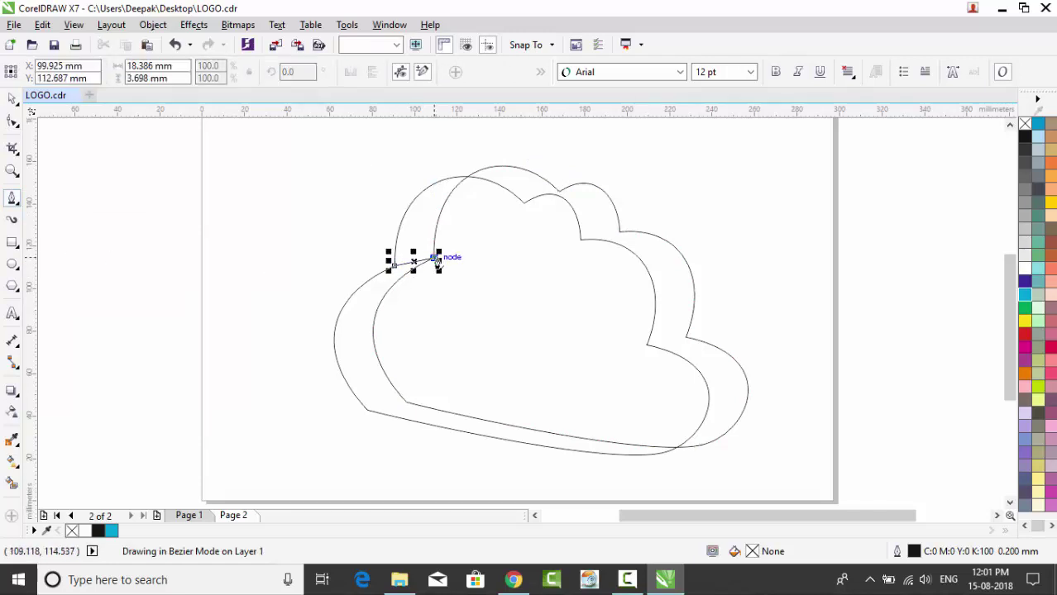
Connect the matching notch nodes of both clouds with straight lines at the top notch and the two right-hand notches.
{"action": "left_click", "coordinate": [525, 204]}
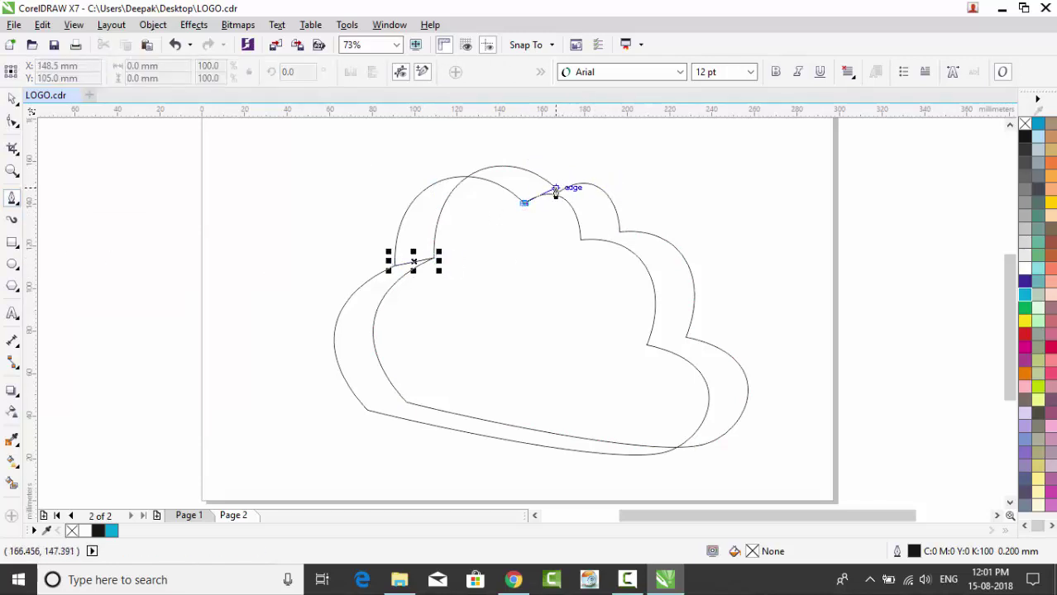
{"action": "double_click", "coordinate": [558, 193]}
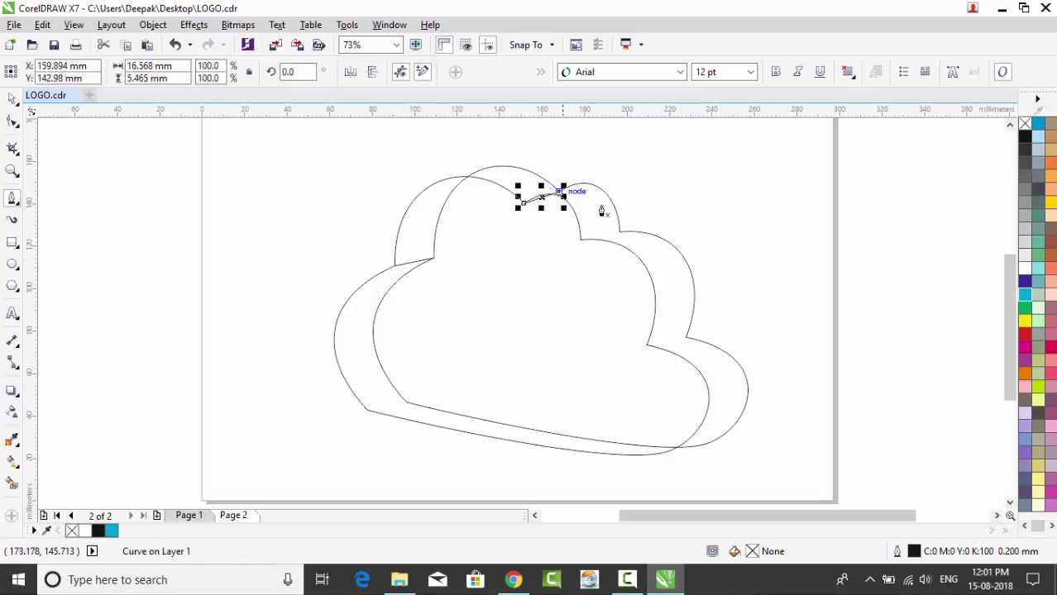
{"action": "left_click", "coordinate": [581, 242]}
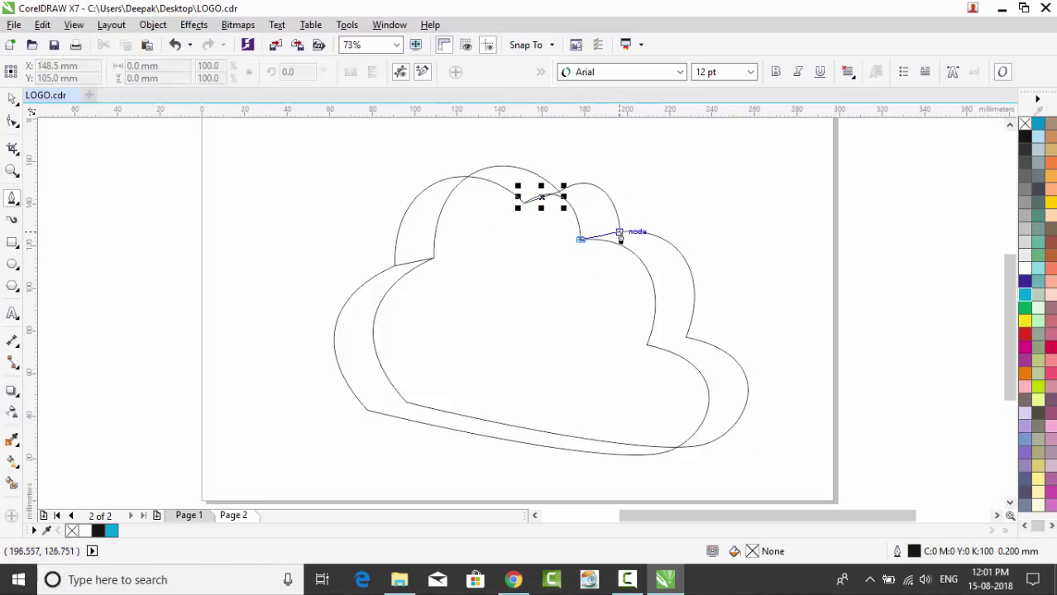
{"action": "left_click", "coordinate": [620, 236]}
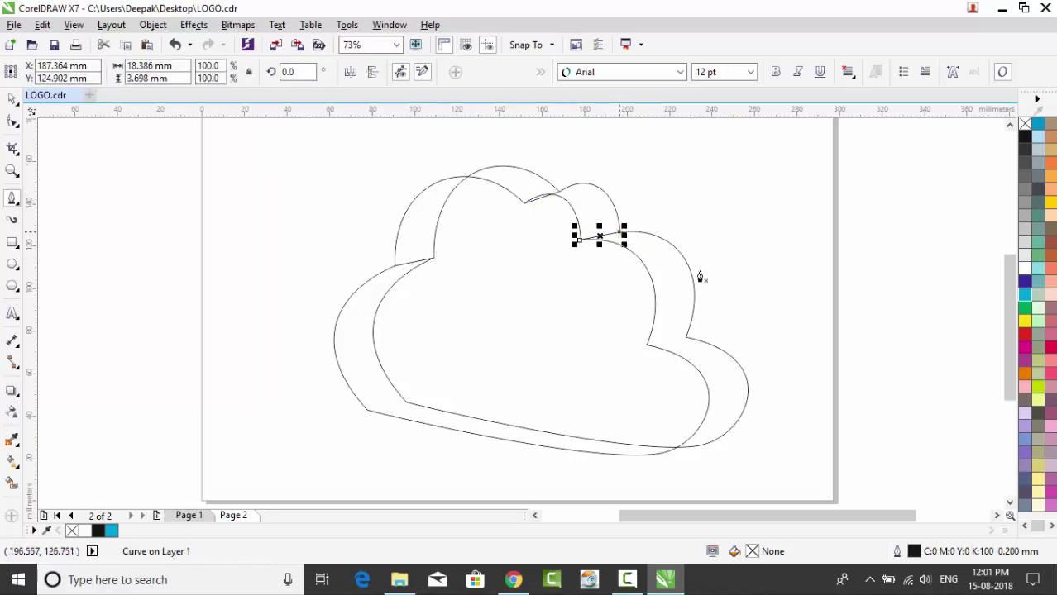
{"action": "left_click", "coordinate": [688, 341]}
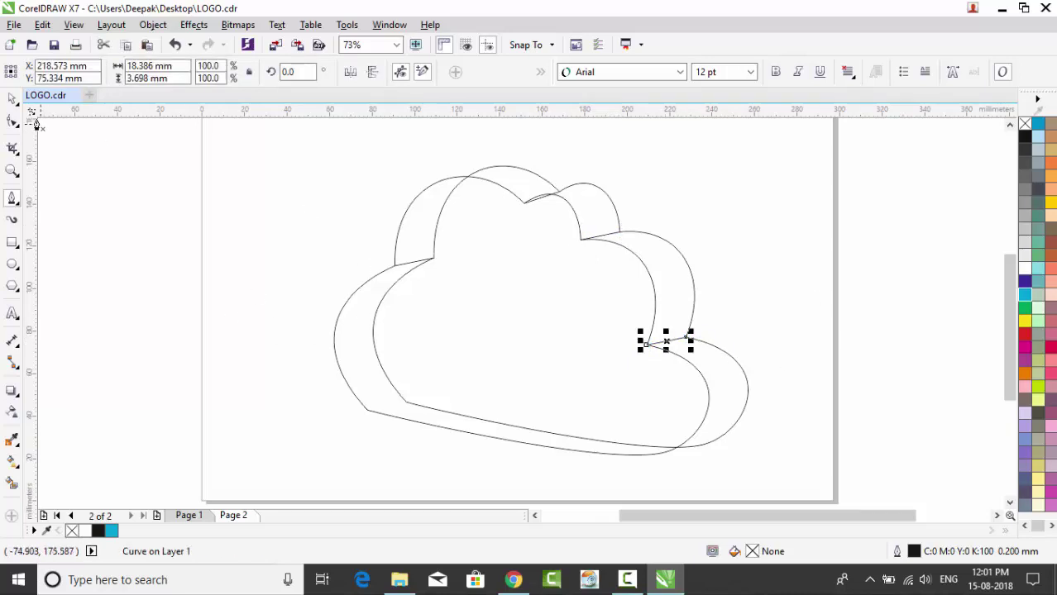
{"action": "key", "text": "space"}
Smart-fill the bands of the large upper lobe's left side, left lobe with lower edge, bottom right lobe and middle right lobe in green.
{"action": "left_click", "coordinate": [11, 483]}
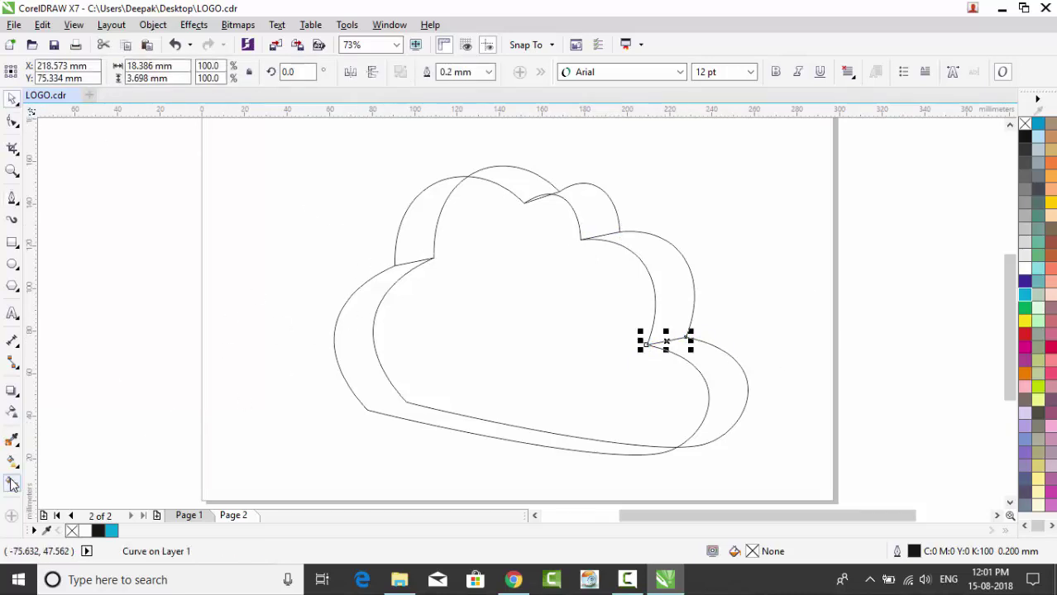
{"action": "left_click", "coordinate": [407, 219]}
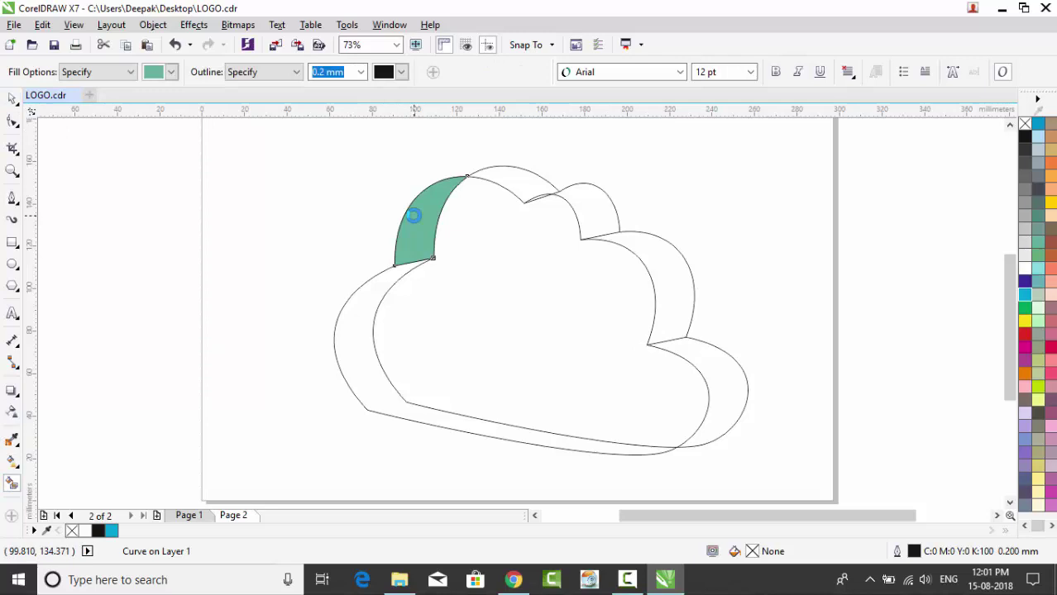
{"action": "left_click", "coordinate": [378, 294]}
{"action": "left_click", "coordinate": [717, 429]}
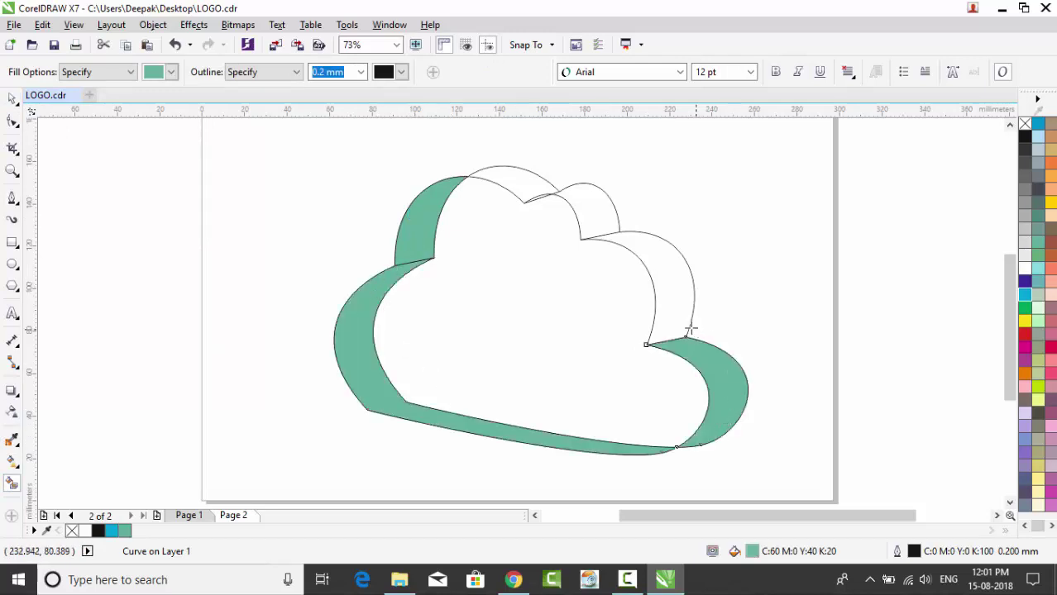
{"action": "left_click", "coordinate": [677, 321]}
Try smart-filling the remaining two upper bands and moving the filled corner node between them, and undo these changes.
{"action": "left_click", "coordinate": [599, 212]}
{"action": "left_click", "coordinate": [531, 182]}
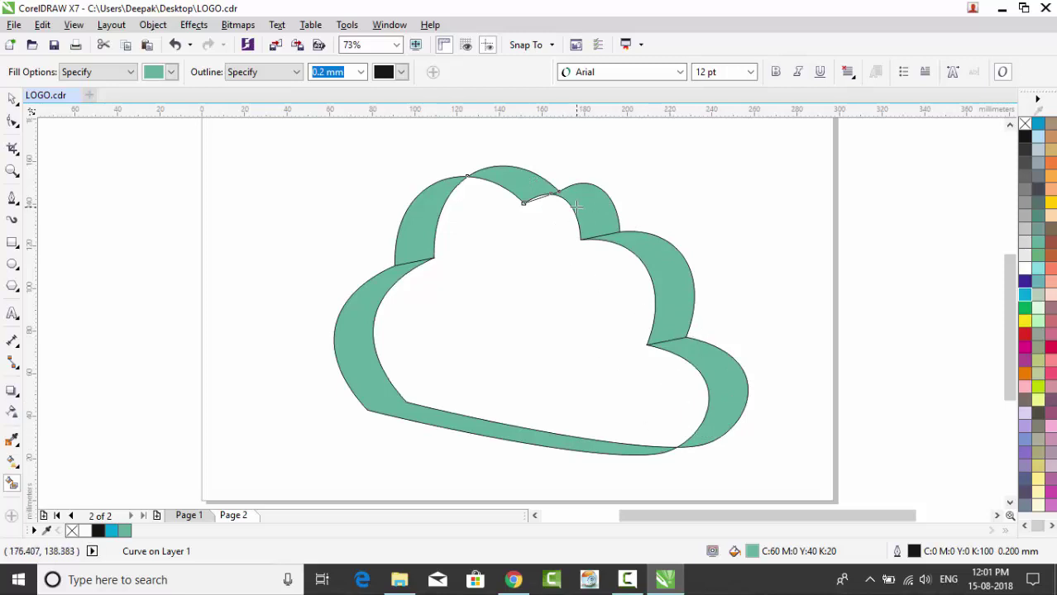
{"action": "scroll", "coordinate": [570, 199], "scroll_direction": "up", "scroll_amount": 2}
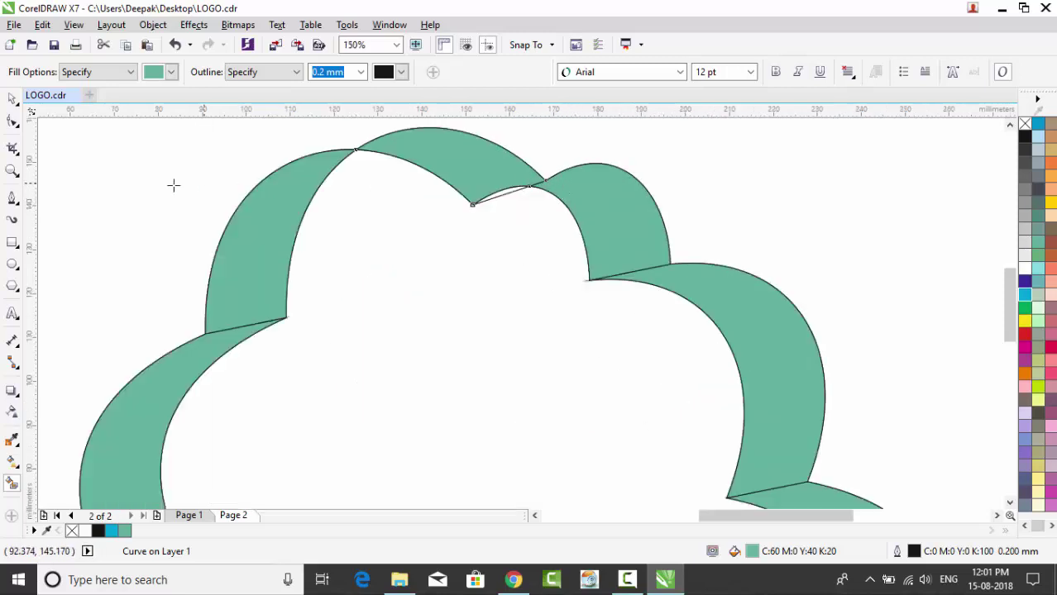
{"action": "left_click", "coordinate": [12, 121]}
{"action": "scroll", "coordinate": [537, 193], "scroll_direction": "up", "scroll_amount": 2}
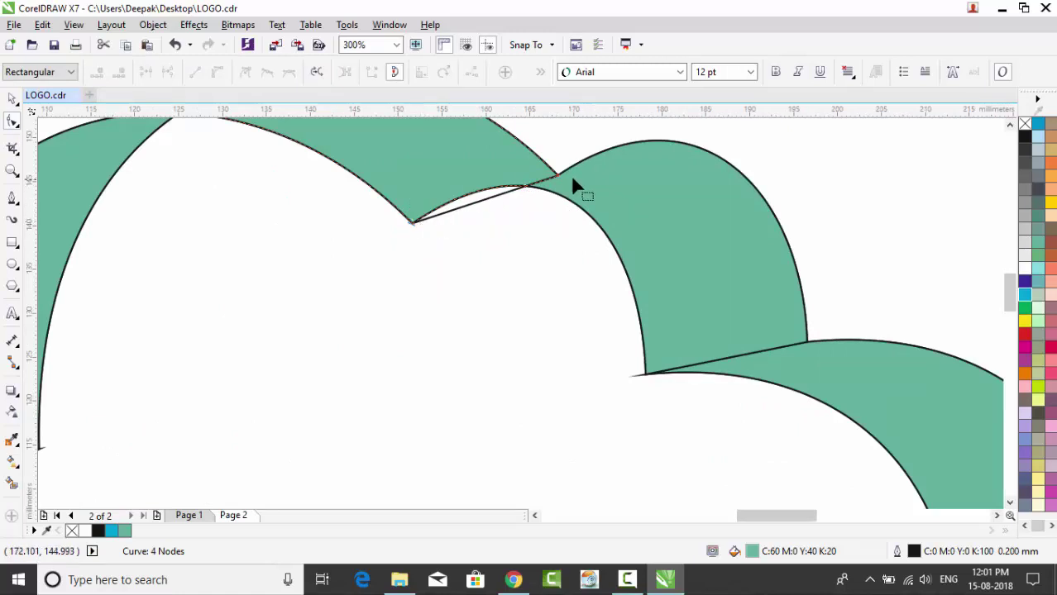
{"action": "left_click_drag", "start_coordinate": [557, 176], "coordinate": [542, 162]}
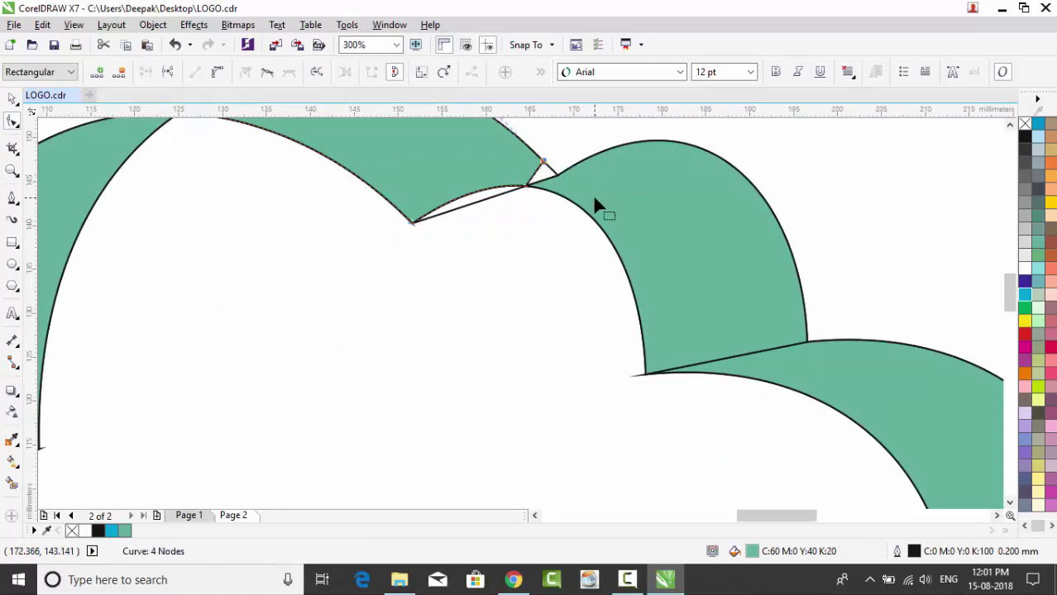
{"action": "key", "text": "ctrl+z"}
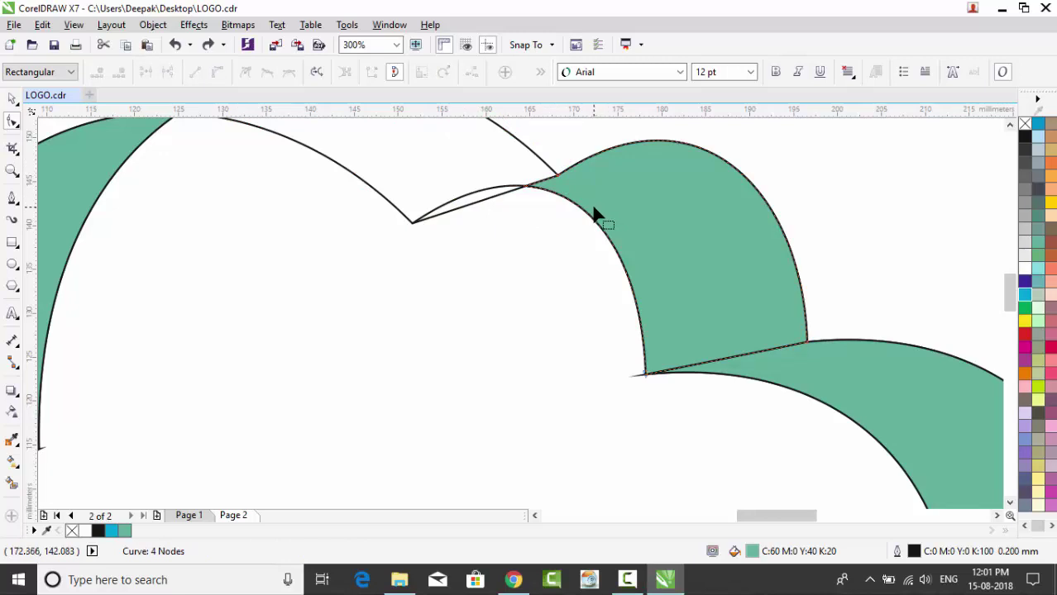
{"action": "key", "text": "ctrl+z"}
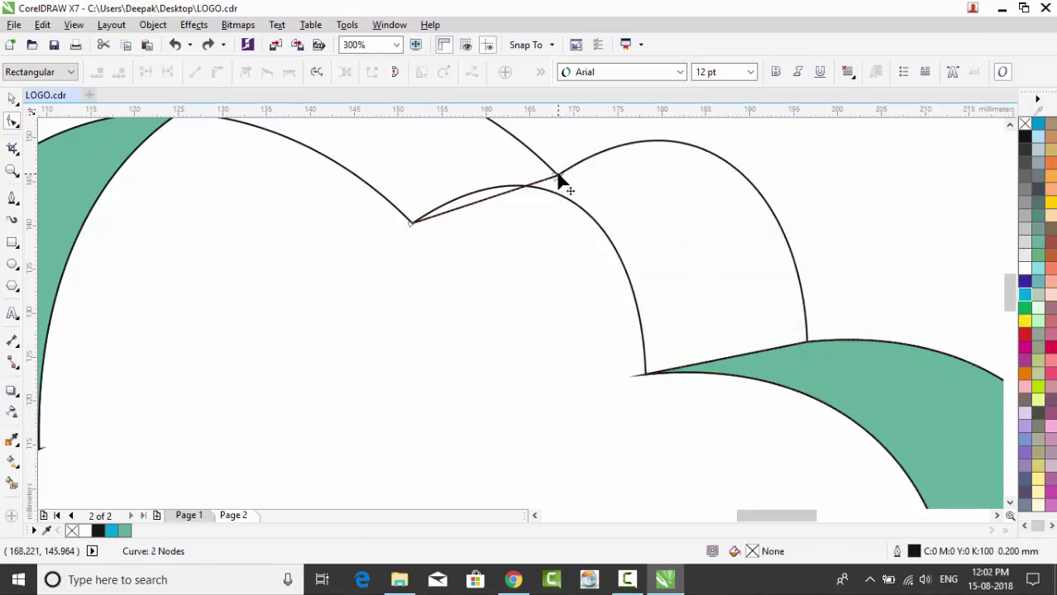
Move the top connecting line's outer end and the duplicate's matching notch node up and left, clear of the original's small lobe.
{"action": "left_click_drag", "start_coordinate": [559, 177], "coordinate": [513, 137]}
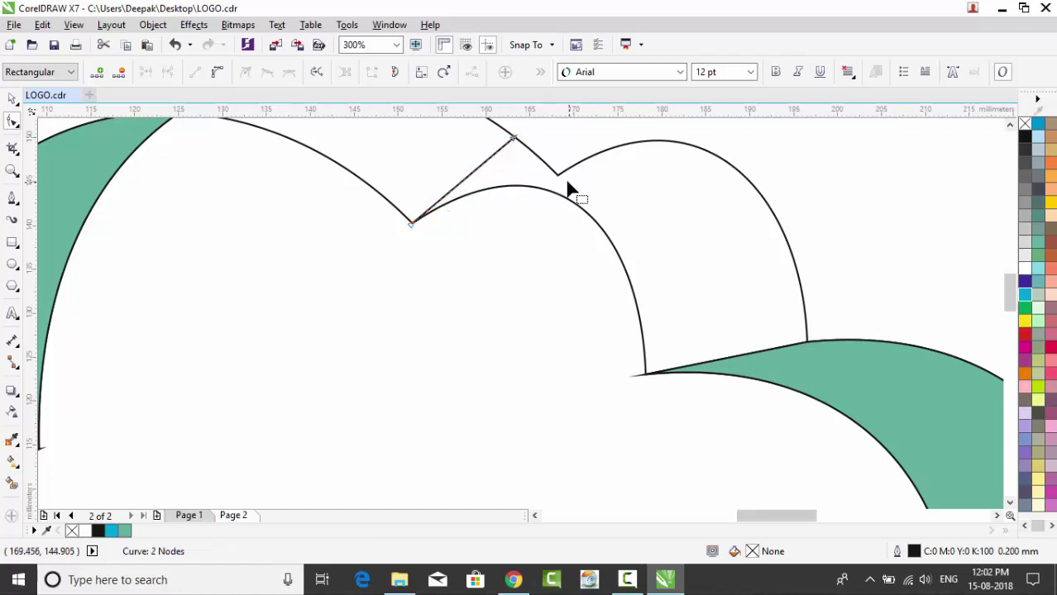
{"action": "left_click_drag", "start_coordinate": [559, 175], "coordinate": [514, 139]}
{"action": "scroll", "coordinate": [566, 177], "scroll_direction": "down", "scroll_amount": 4}
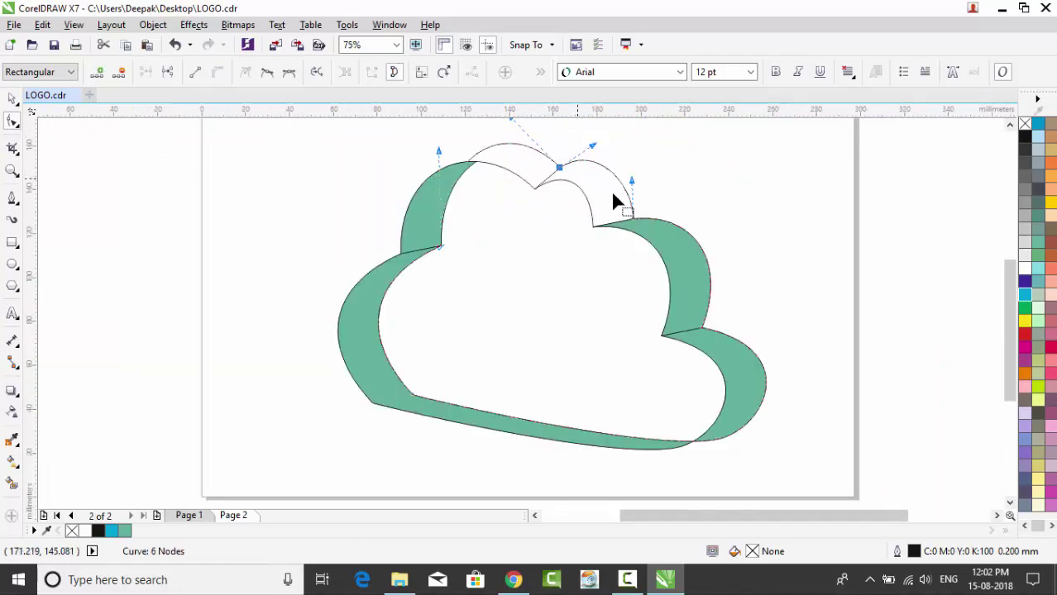
Try smart-filling the small upper lobe's band and the large upper lobe's remaining band in green, and undo both fills.
{"action": "key", "text": "g"}
{"action": "left_click", "coordinate": [593, 180]}
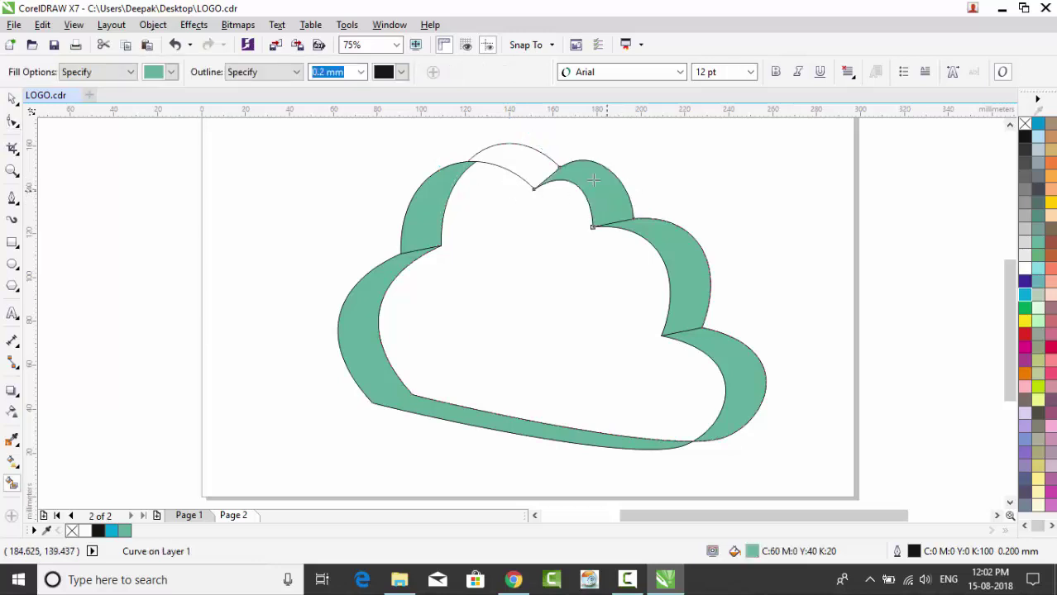
{"action": "left_click", "coordinate": [539, 164]}
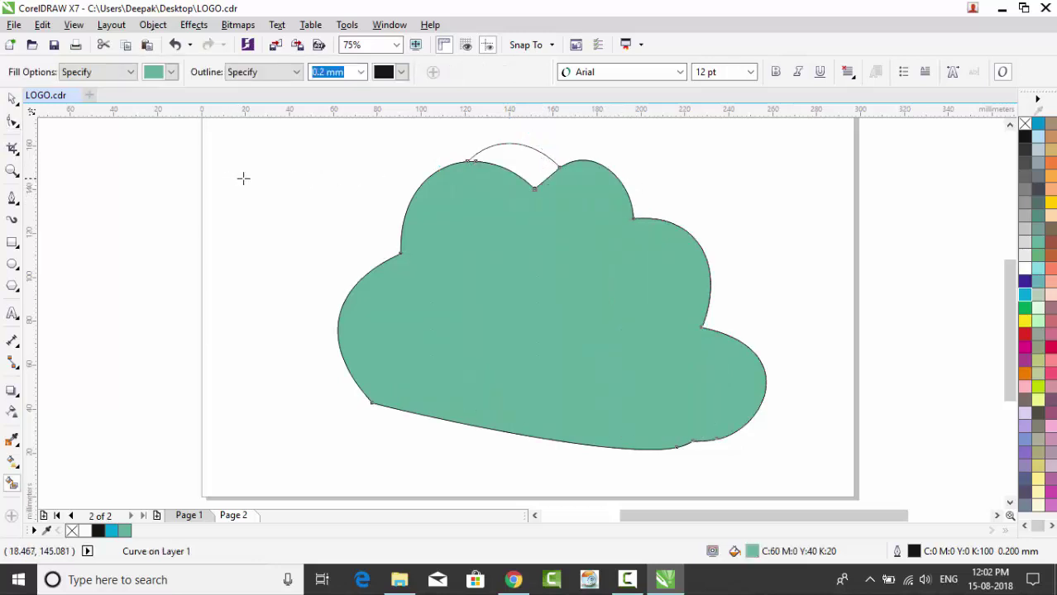
{"action": "key", "text": "ctrl+z"}
{"action": "key", "text": "ctrl+z"}
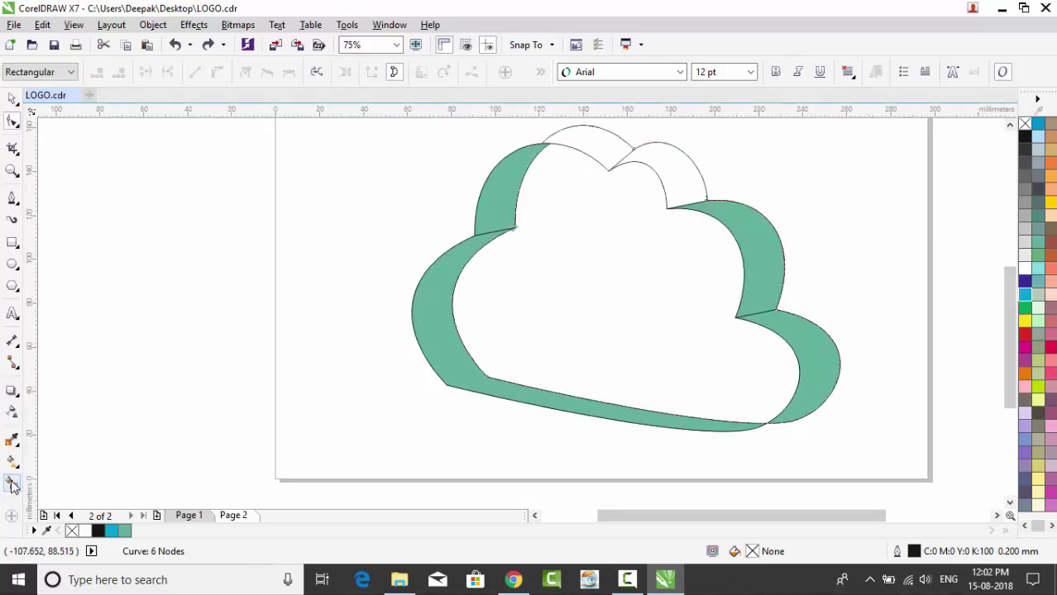
Bend the duplicate's large upper lobe curve so it meets the tip of the green band on the lobe's left side.
{"action": "left_click", "coordinate": [12, 483]}
{"action": "scroll", "coordinate": [578, 136], "scroll_direction": "up", "scroll_amount": 2}
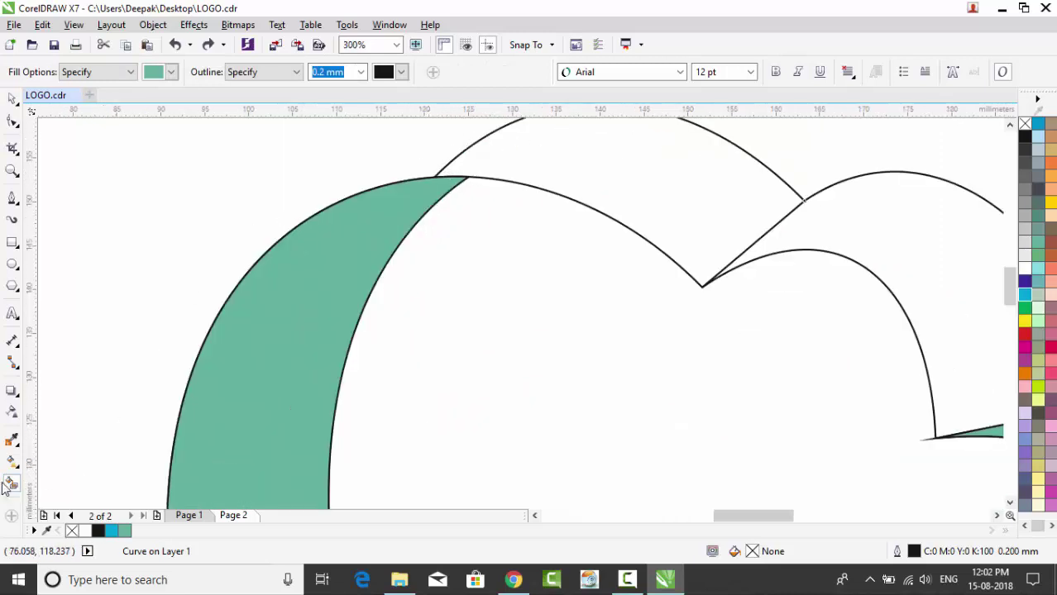
{"action": "left_click", "coordinate": [12, 122]}
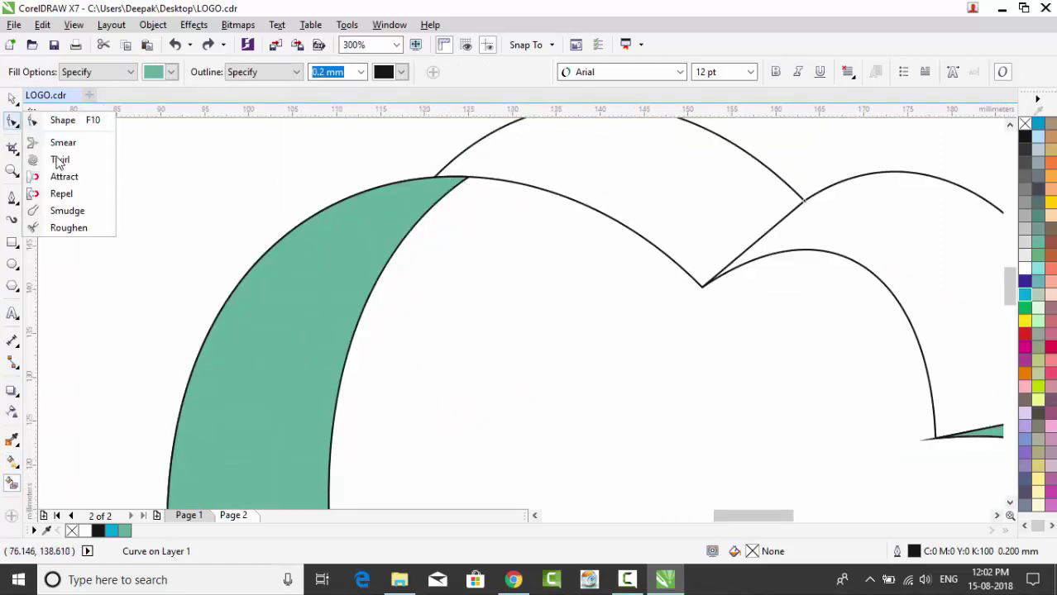
{"action": "left_click", "coordinate": [62, 120]}
{"action": "left_click", "coordinate": [480, 172]}
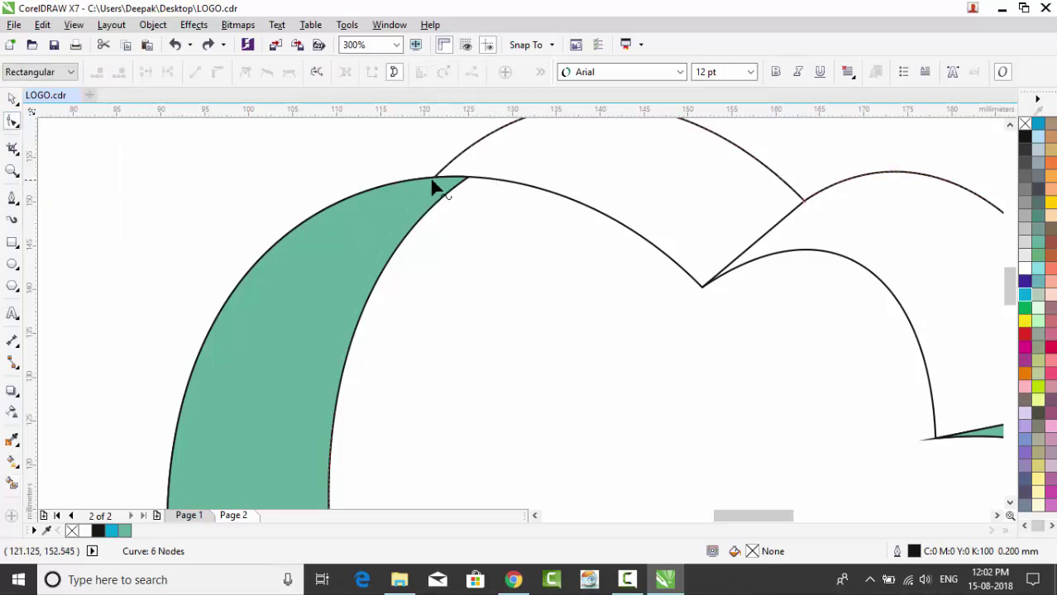
{"action": "left_click_drag", "start_coordinate": [435, 184], "coordinate": [470, 181]}
{"action": "scroll", "coordinate": [569, 240], "scroll_direction": "down", "scroll_amount": 3}
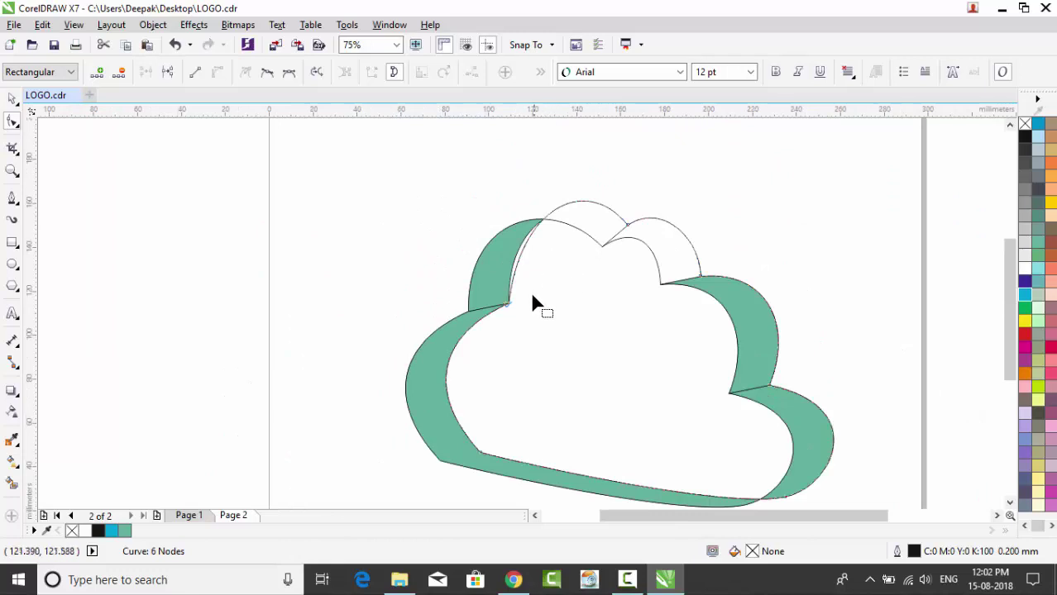
Adjust the curve handle of the duplicate's left notch node so the curve follows the green band's inner edge.
{"action": "scroll", "coordinate": [533, 297], "scroll_direction": "up", "scroll_amount": 1}
{"action": "left_click", "coordinate": [485, 312]}
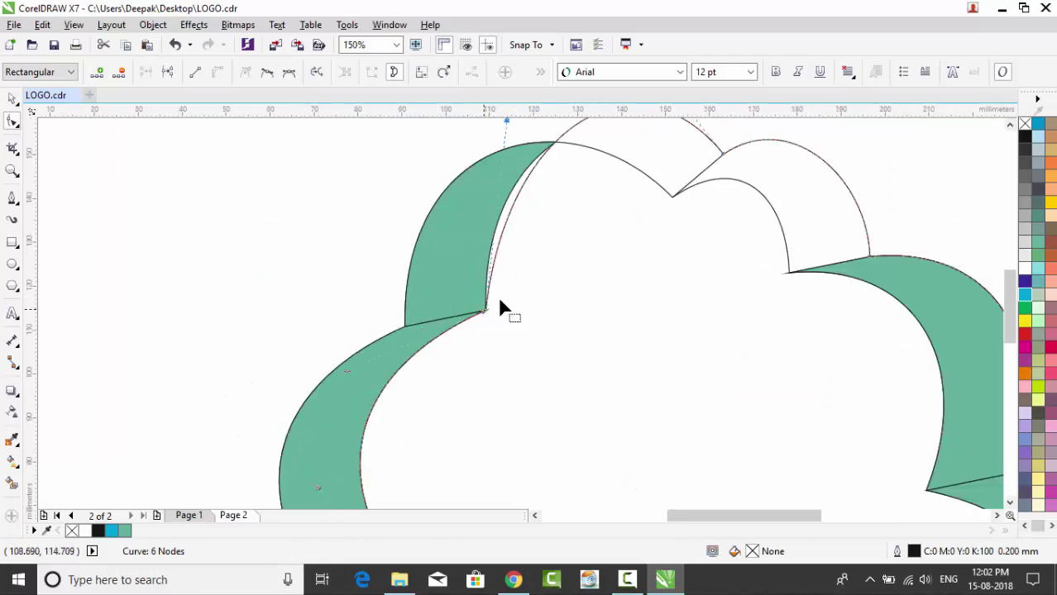
{"action": "left_click_drag", "start_coordinate": [507, 129], "coordinate": [486, 147]}
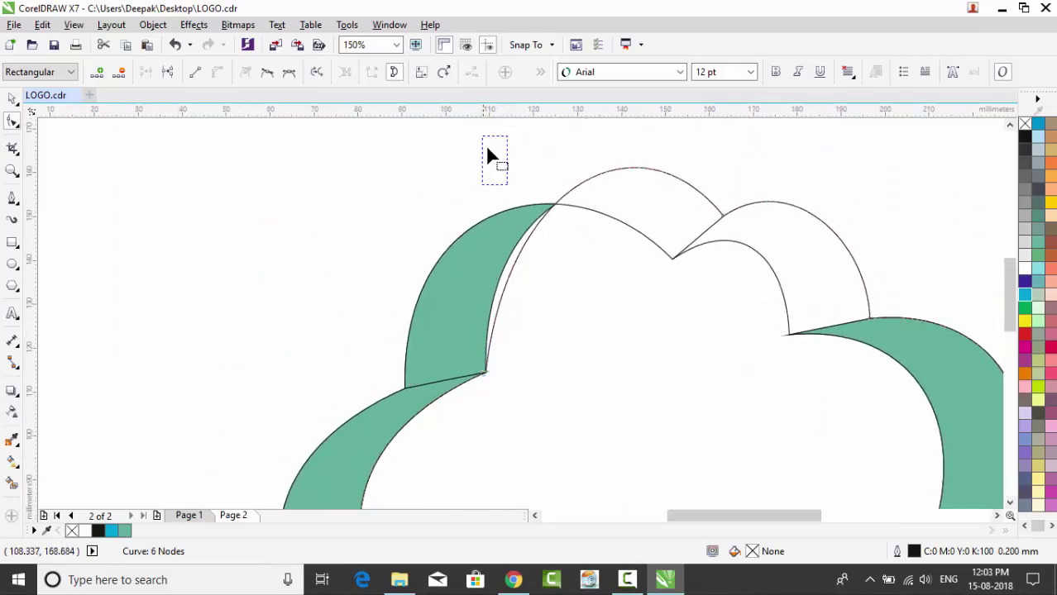
{"action": "mouse_move", "coordinate": [470, 206]}
{"action": "left_mouse_down"}
{"action": "mouse_move", "coordinate": [496, 205]}
{"action": "mouse_move", "coordinate": [476, 211]}
{"action": "left_mouse_up"}
{"action": "left_click", "coordinate": [486, 377]}
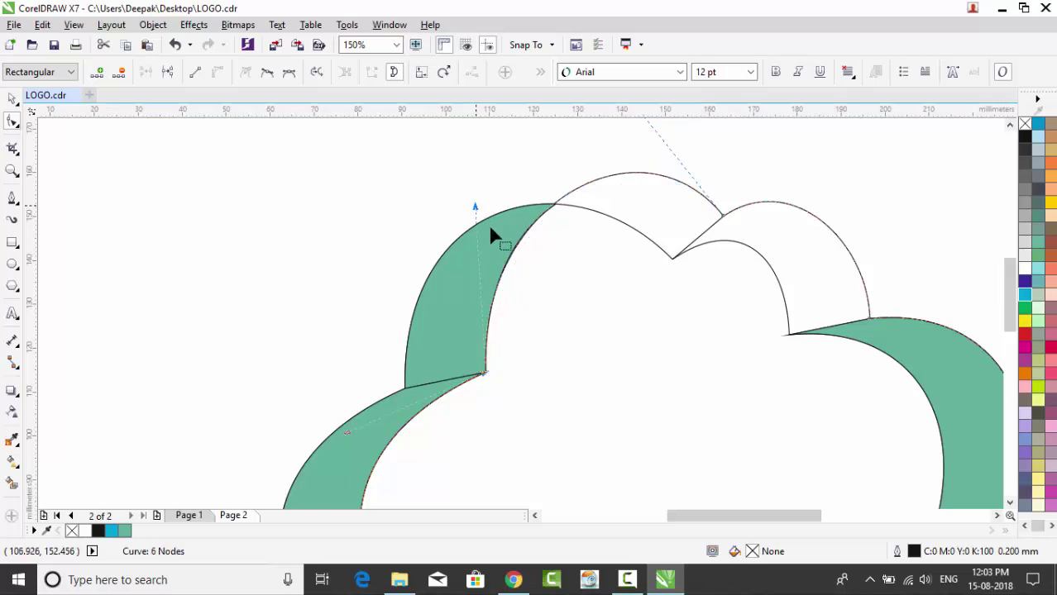
Try smart-filling the large upper lobe's band, delete that fill, and smart-fill the small upper lobe's band in green.
{"action": "left_click", "coordinate": [12, 484]}
{"action": "left_click", "coordinate": [664, 219]}
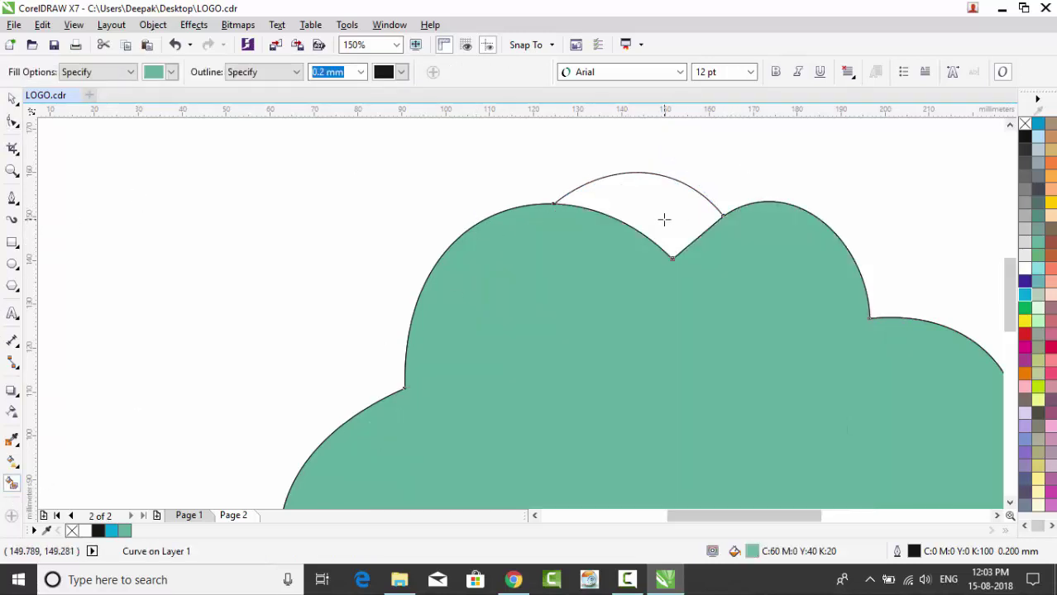
{"action": "key", "text": "Delete"}
{"action": "left_click", "coordinate": [768, 232]}
{"action": "scroll", "coordinate": [815, 320], "scroll_direction": "down", "scroll_amount": 4}
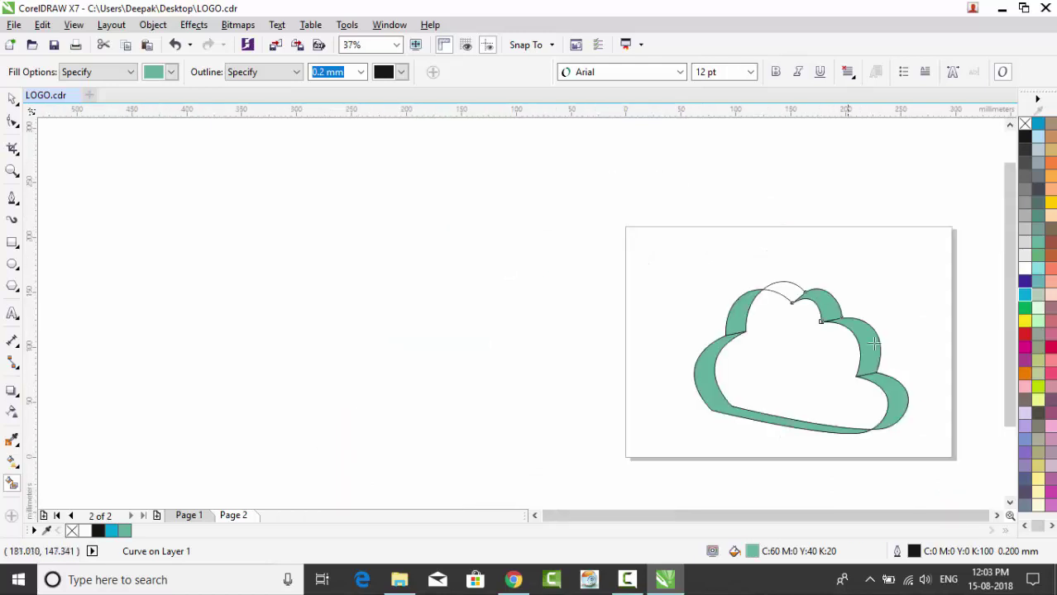
{"action": "scroll", "coordinate": [1002, 521], "scroll_direction": "right", "scroll_amount": 3}
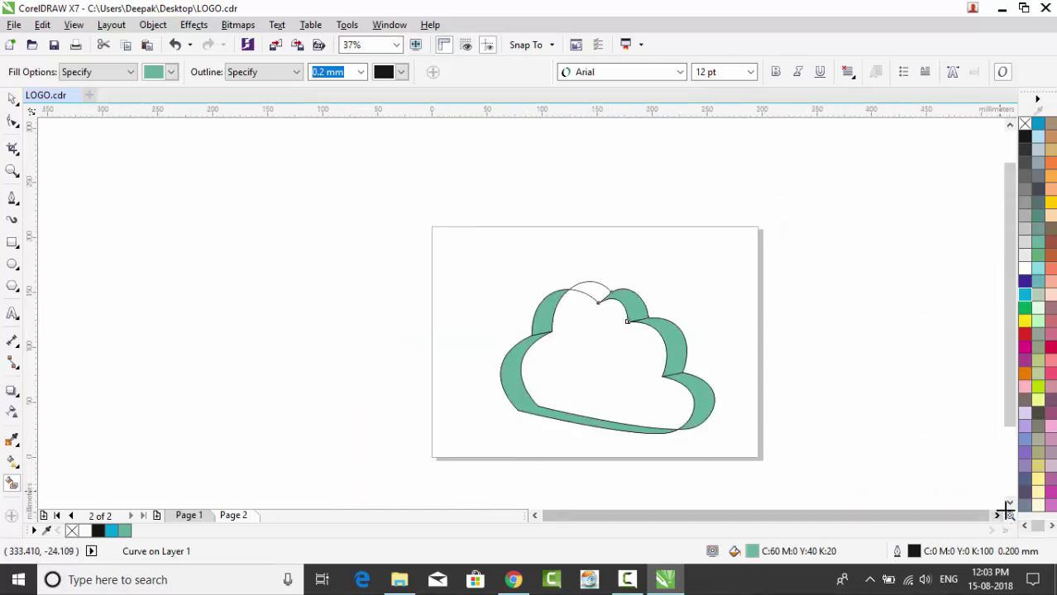
{"action": "scroll", "coordinate": [967, 446], "scroll_direction": "down", "scroll_amount": 1}
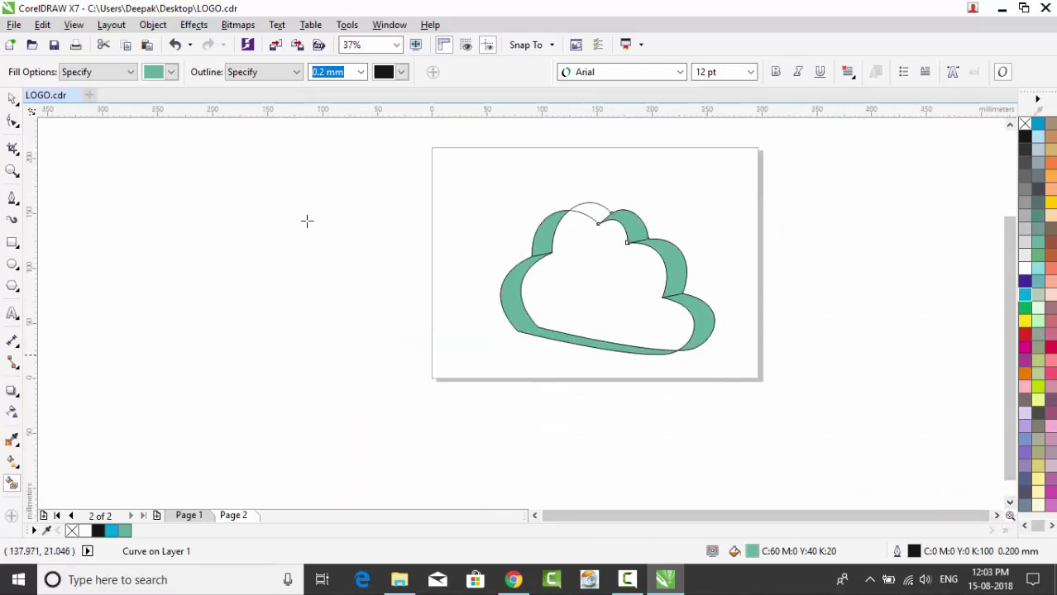
Zoom in on the whole cloud and clear the selection to examine the filled bands.
{"action": "left_click", "coordinate": [12, 98]}
{"action": "left_click", "coordinate": [595, 237]}
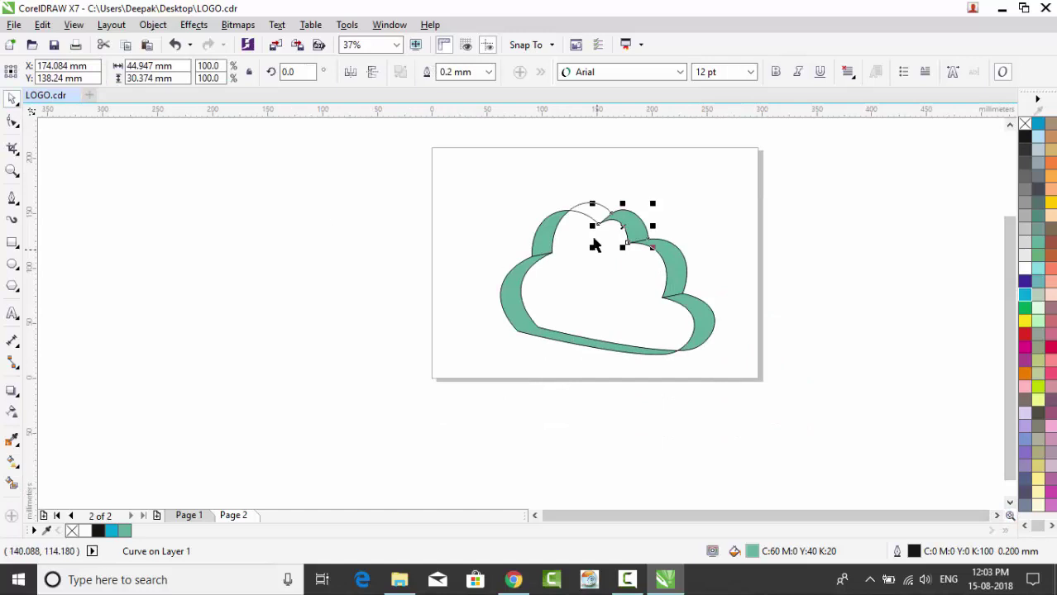
{"action": "left_click", "coordinate": [12, 171]}
{"action": "left_click_drag", "start_coordinate": [485, 185], "coordinate": [745, 366]}
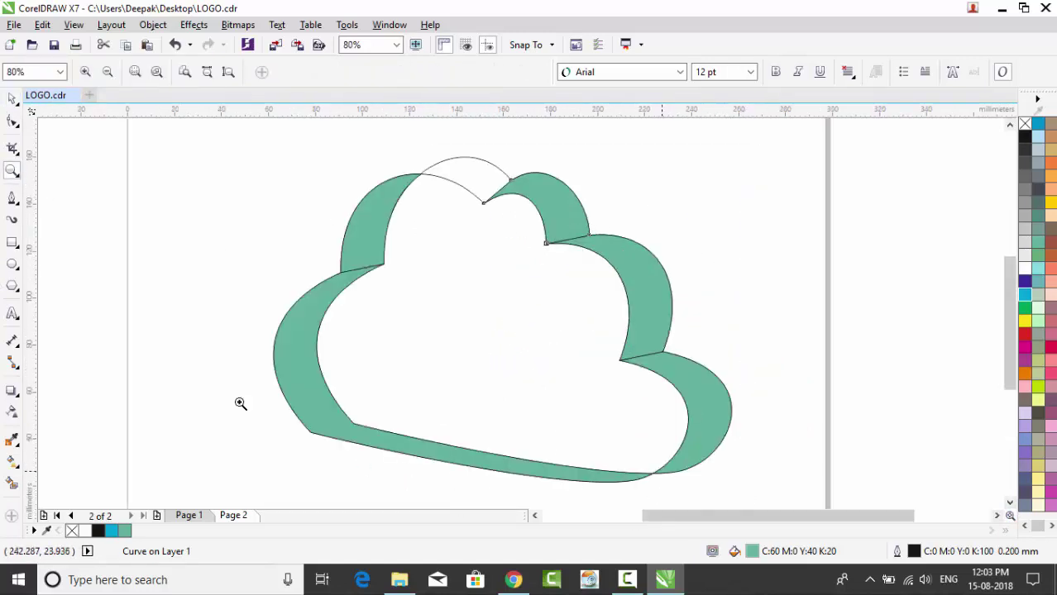
{"action": "left_click", "coordinate": [12, 99]}
{"action": "left_click", "coordinate": [42, 154]}
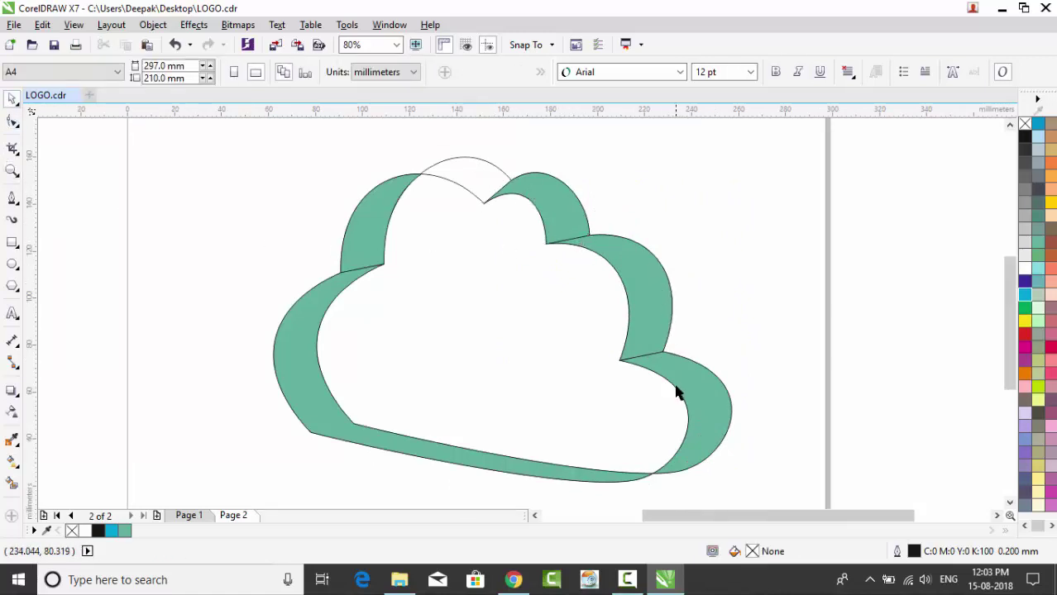
{"action": "left_click", "coordinate": [731, 425]}
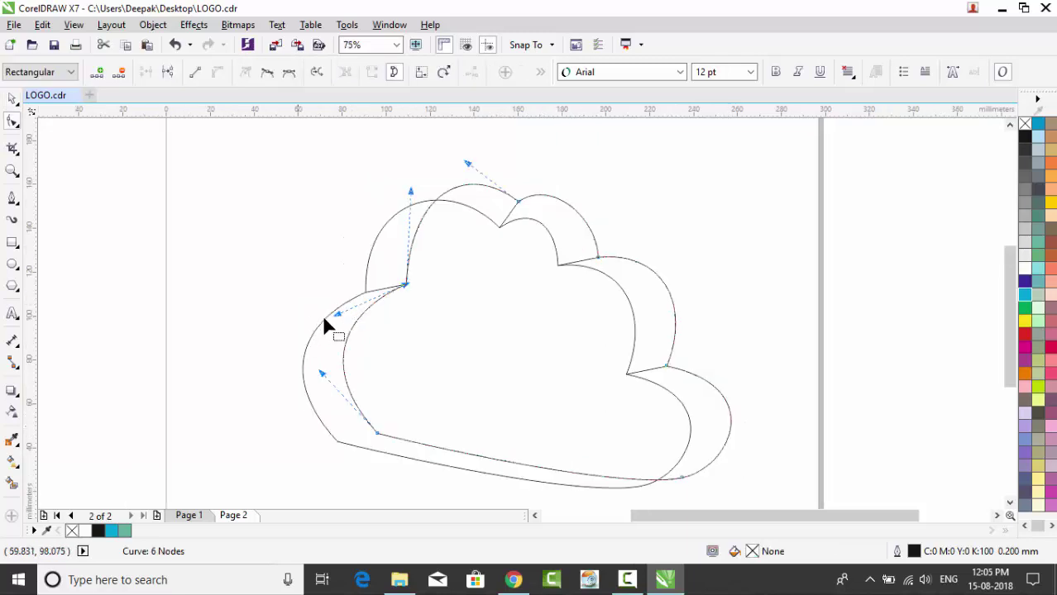
Duplicate the front cloud outline and place the copy about 5.5 mm left of and 1 mm above it.
{"action": "left_click", "coordinate": [13, 98]}
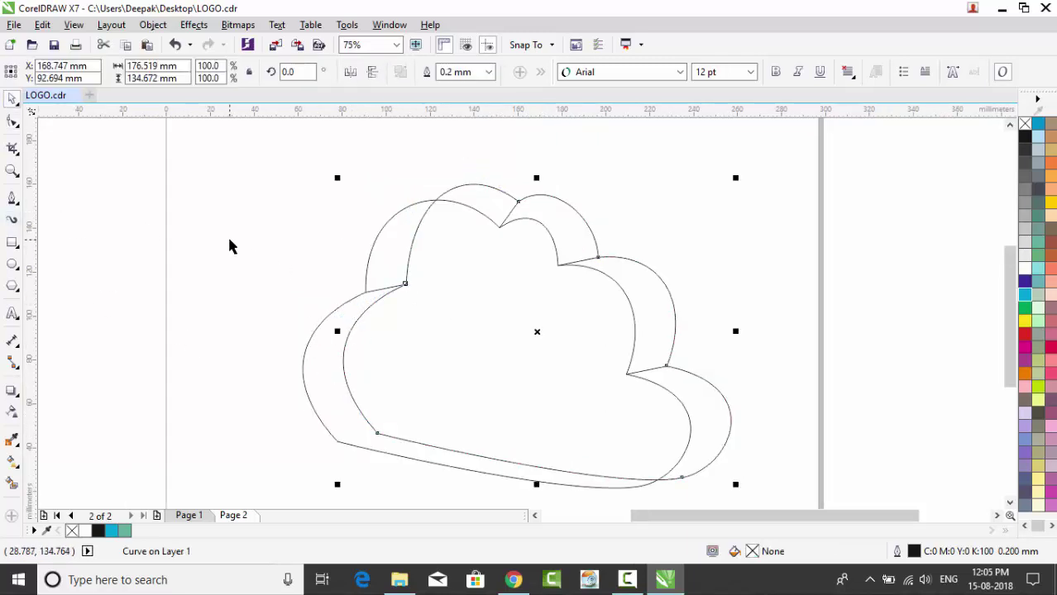
{"action": "left_click", "coordinate": [229, 243]}
{"action": "left_click", "coordinate": [406, 263]}
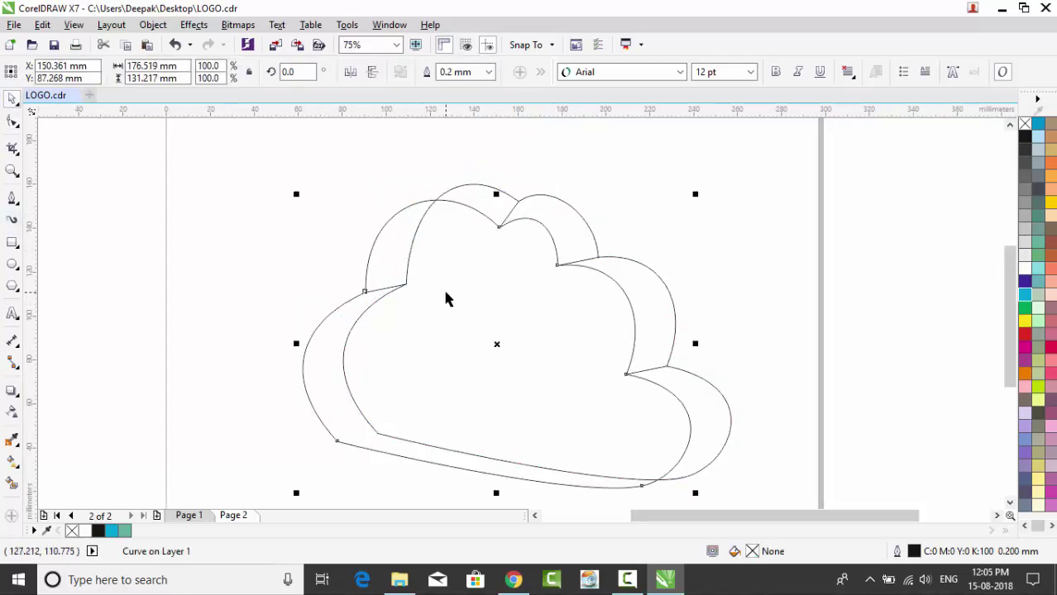
{"action": "left_click", "coordinate": [42, 25]}
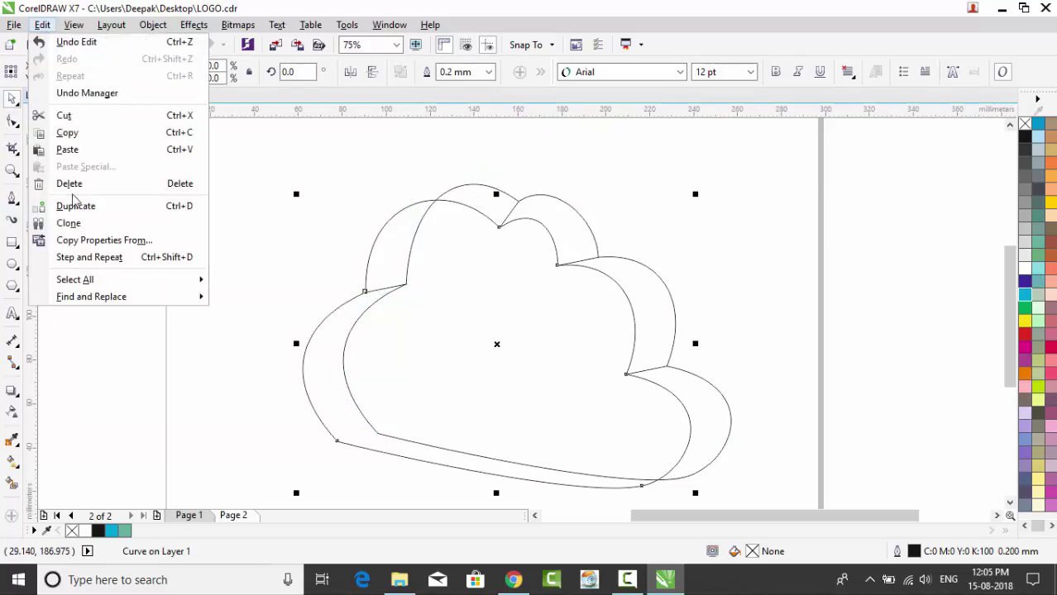
{"action": "left_click", "coordinate": [75, 206]}
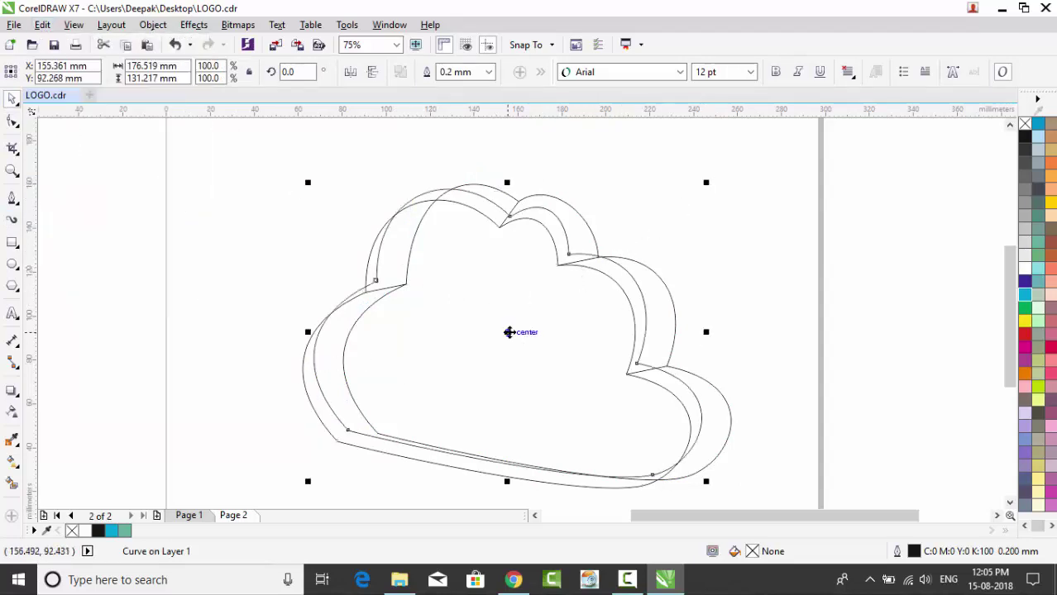
{"action": "left_click_drag", "start_coordinate": [510, 331], "coordinate": [489, 348]}
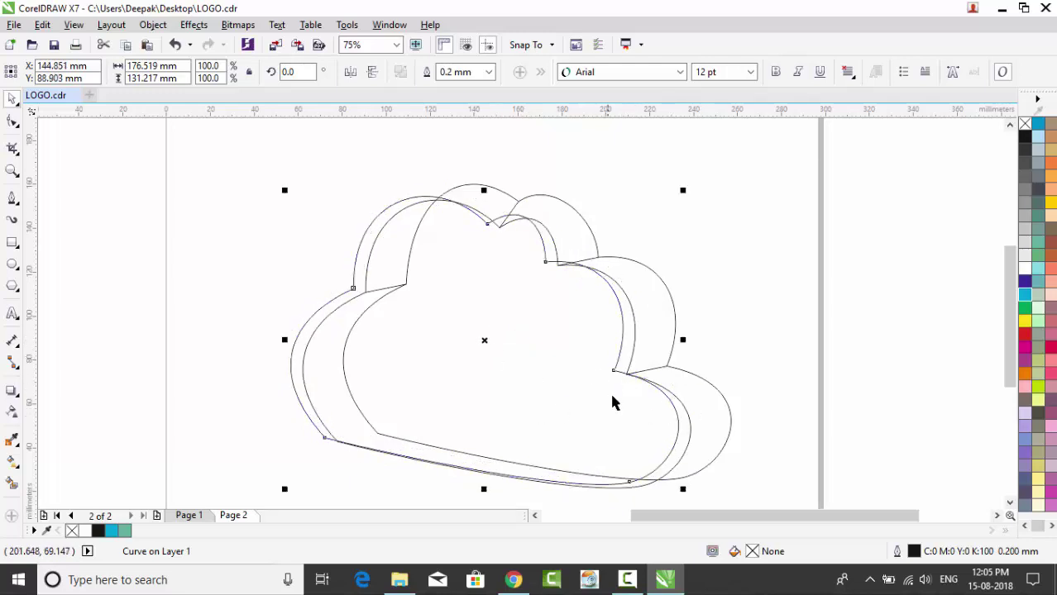
{"action": "key", "text": "Down"}
{"action": "key", "text": "Down"}
{"action": "key", "text": "Down"}
{"action": "key", "text": "Down"}
{"action": "key", "text": "Down"}
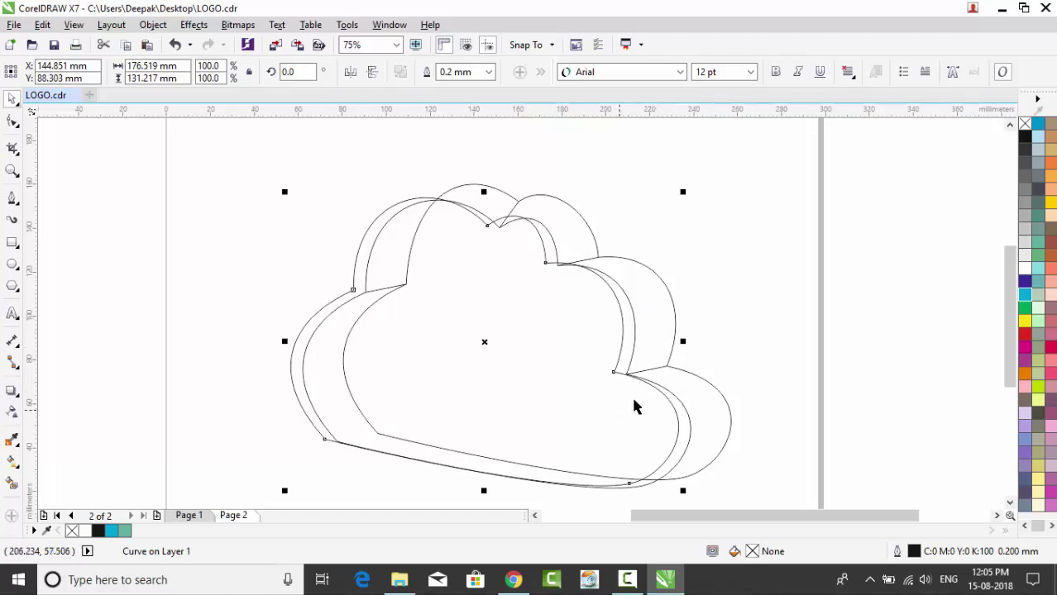
Move the new copy's two right-hand notch nodes and its top notch node down and right, inside the front cloud outline.
{"action": "left_click", "coordinate": [12, 121]}
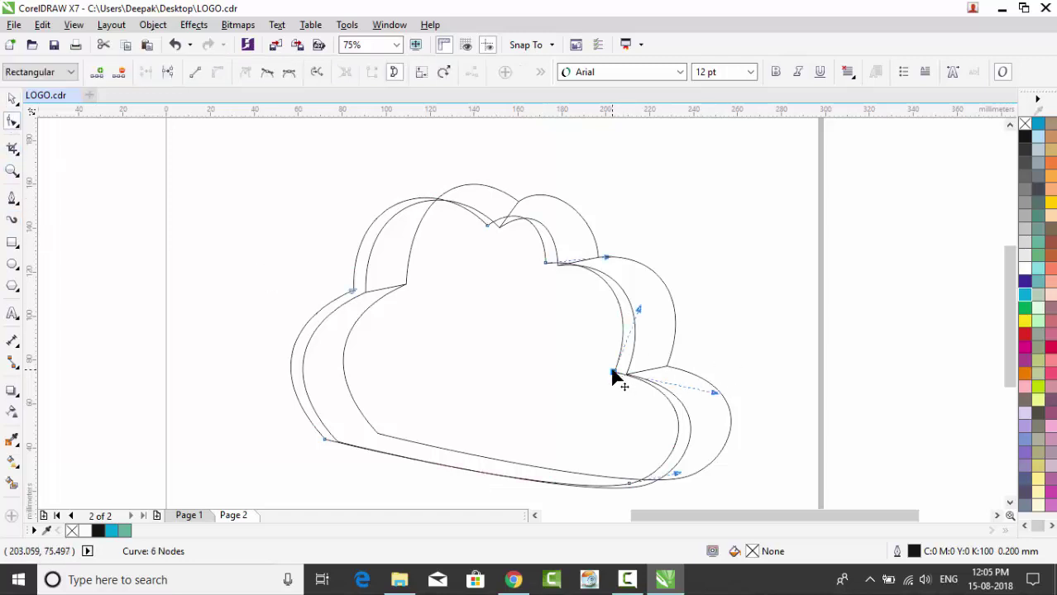
{"action": "left_click_drag", "start_coordinate": [613, 373], "coordinate": [617, 379]}
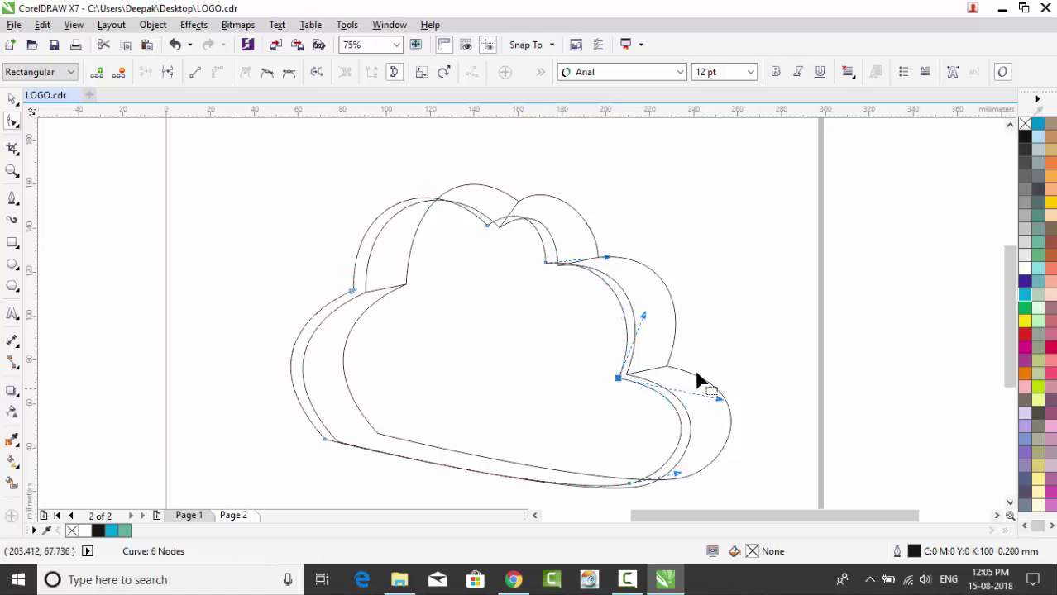
{"action": "left_click", "coordinate": [545, 263]}
{"action": "left_click_drag", "start_coordinate": [547, 270], "coordinate": [551, 272]}
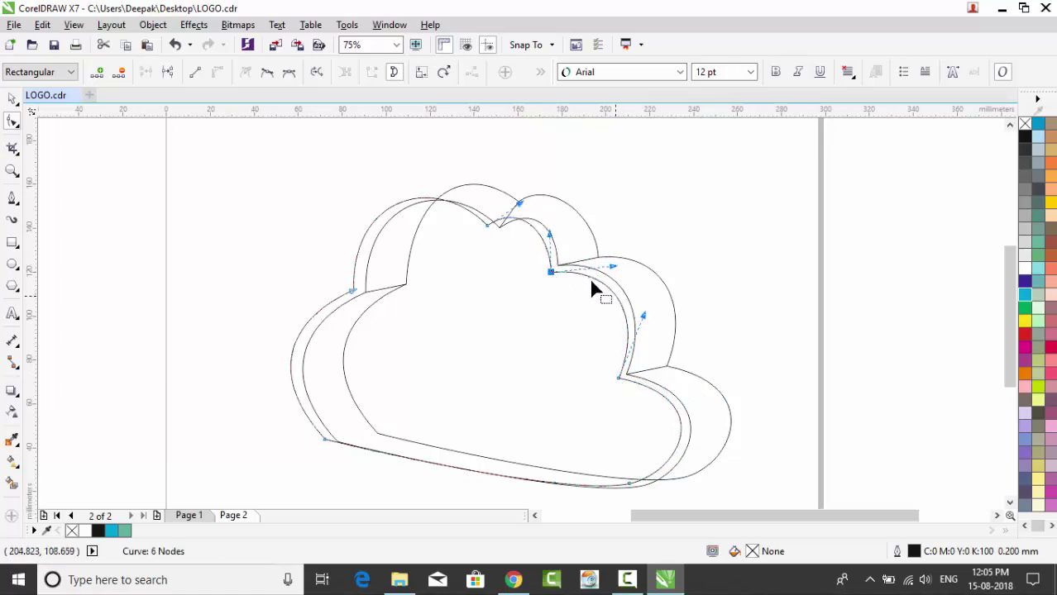
{"action": "left_click_drag", "start_coordinate": [486, 225], "coordinate": [497, 237]}
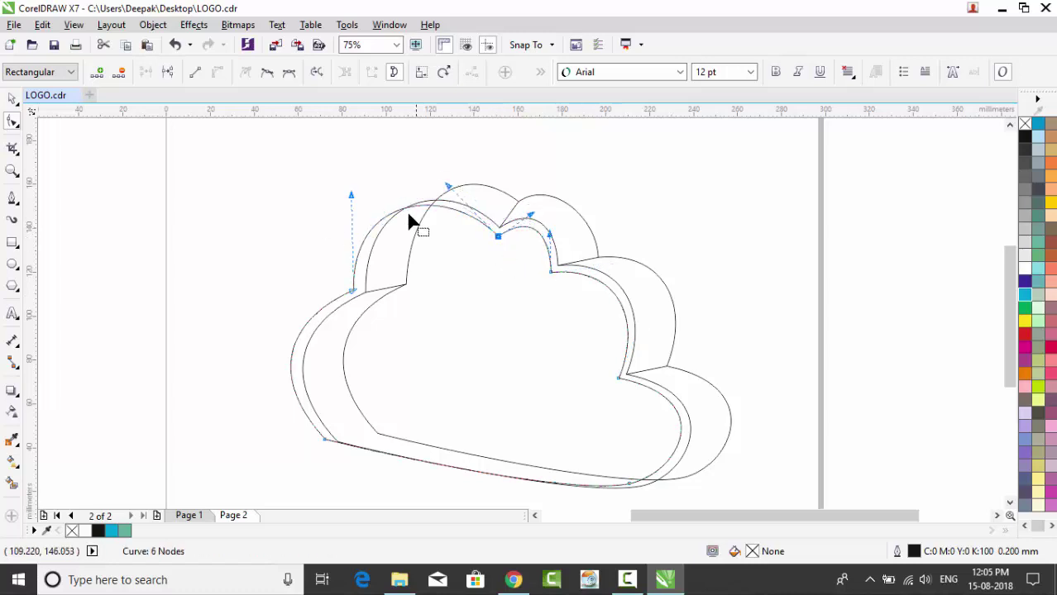
{"action": "left_click", "coordinate": [12, 98]}
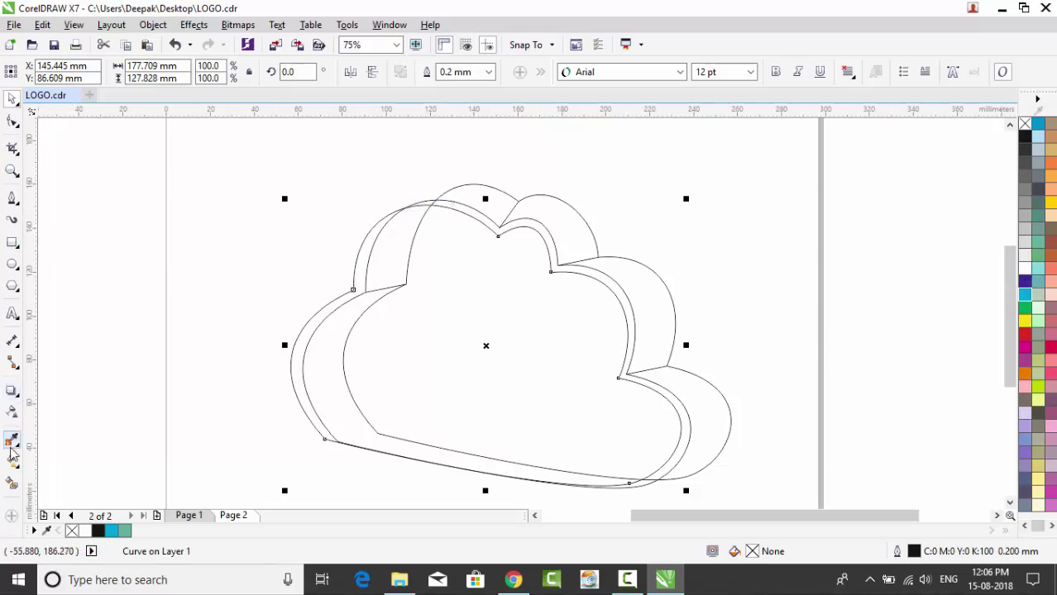
Smart-fill the thin rim bands along the front cloud's right and left sides with light grey fill and outline (#CCCCCC).
{"action": "left_click", "coordinate": [12, 483]}
{"action": "left_click", "coordinate": [401, 72]}
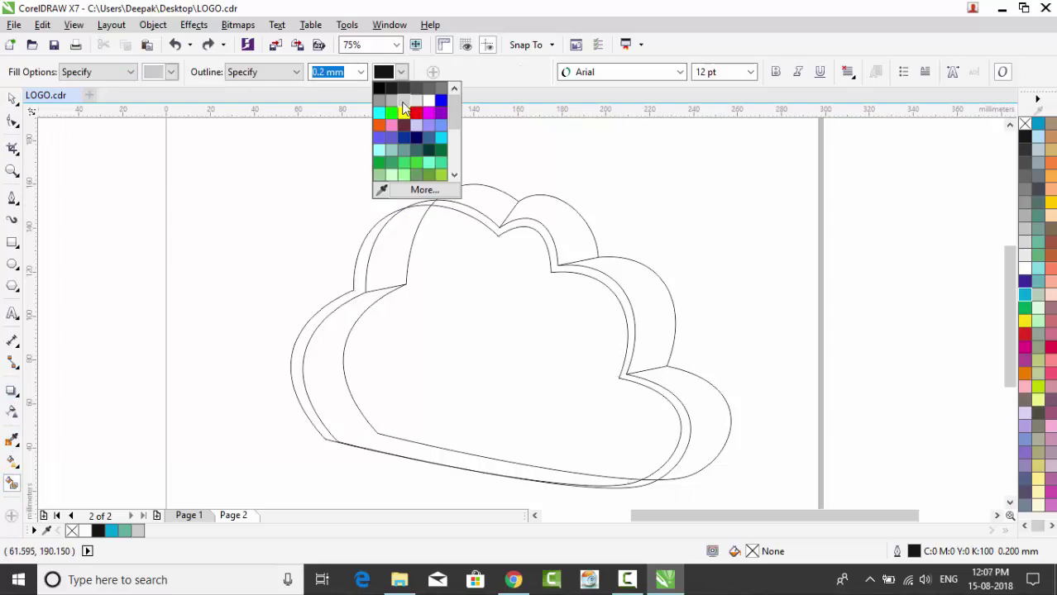
{"action": "left_click", "coordinate": [513, 201]}
{"action": "left_click", "coordinate": [545, 233]}
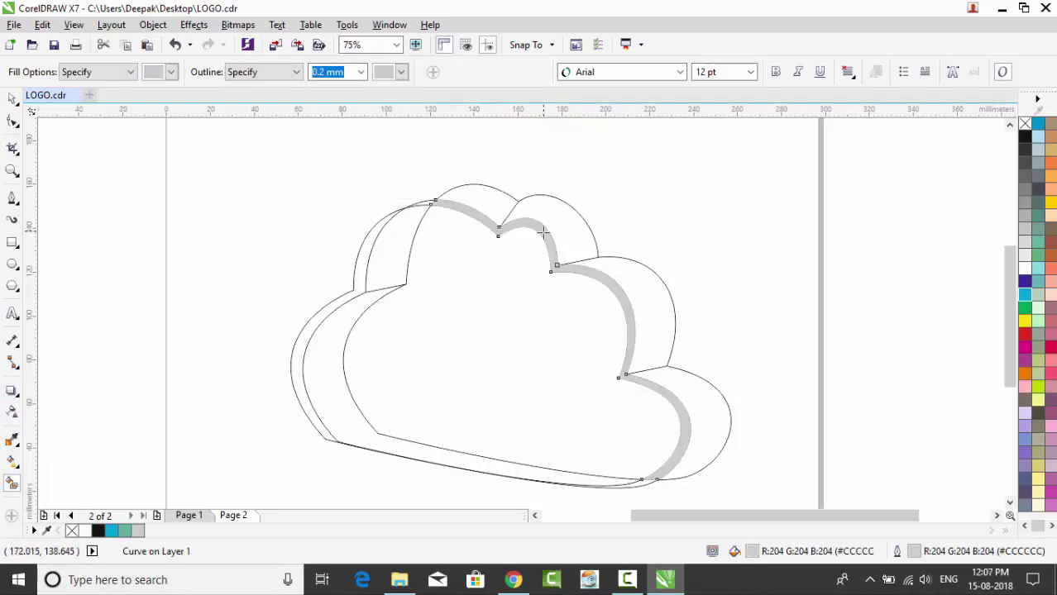
{"action": "left_click", "coordinate": [366, 248]}
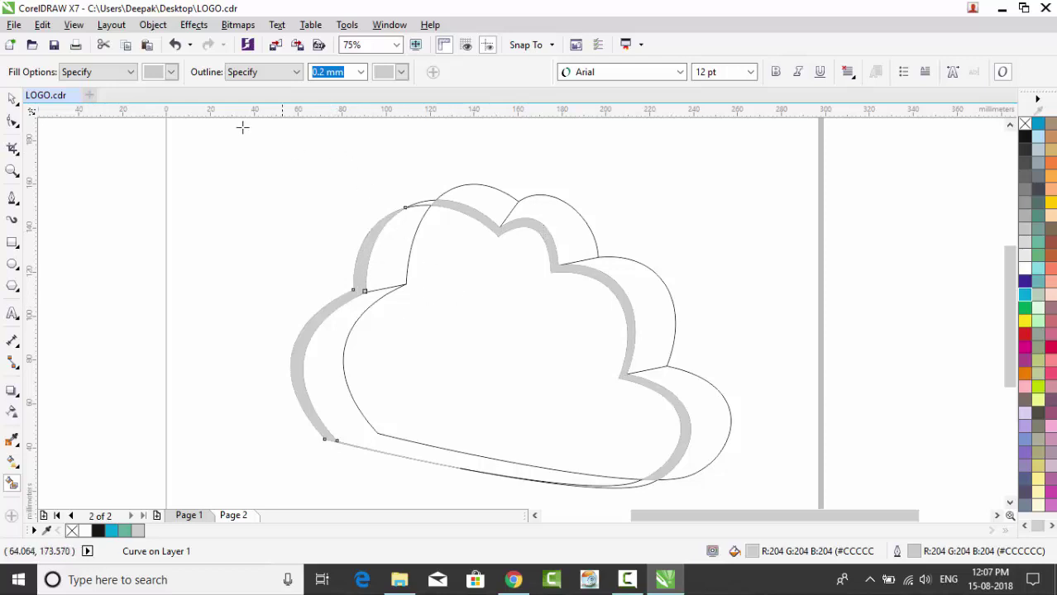
{"action": "left_click", "coordinate": [171, 72]}
{"action": "left_click", "coordinate": [176, 90]}
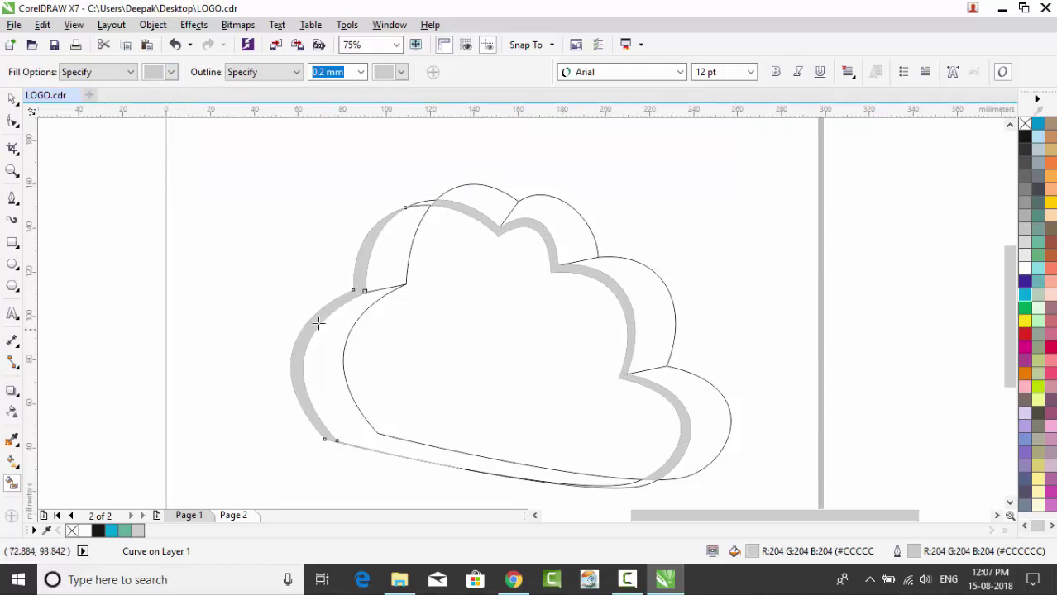
Smart-fill the remaining thin rim gap at the top of the large upper lobe in light grey, undoing a fill of the whole cloud.
{"action": "left_click", "coordinate": [425, 201]}
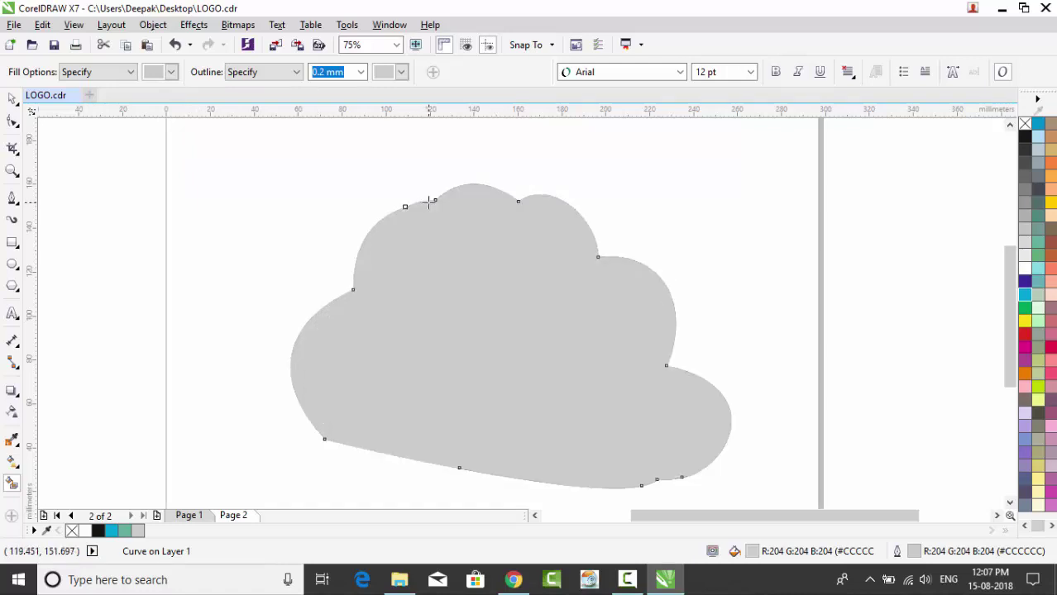
{"action": "key", "text": "ctrl+z"}
{"action": "left_click", "coordinate": [430, 203]}
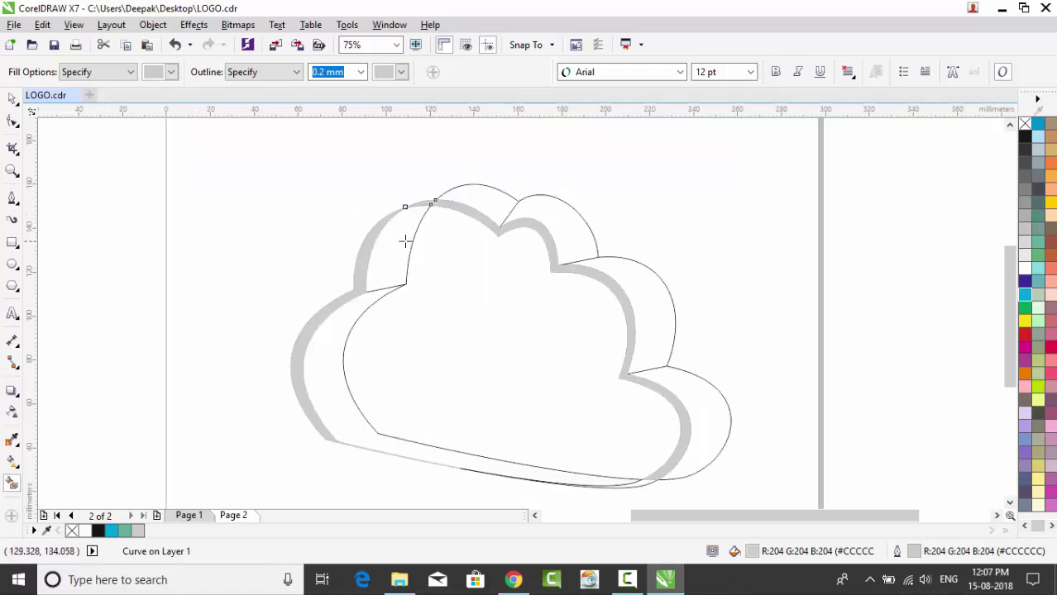
{"action": "left_click", "coordinate": [12, 98]}
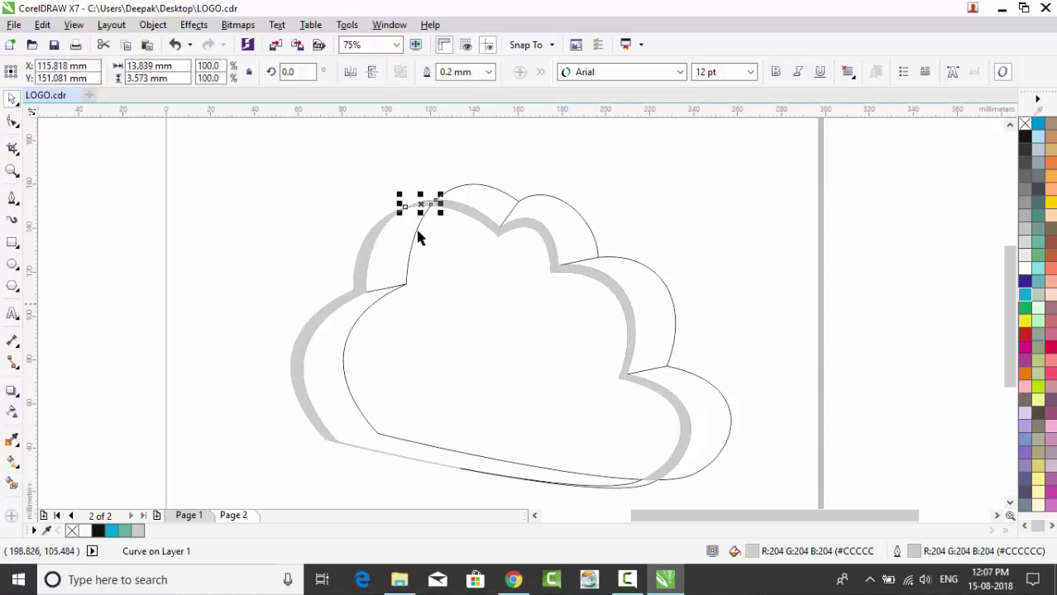
{"action": "left_click", "coordinate": [356, 220]}
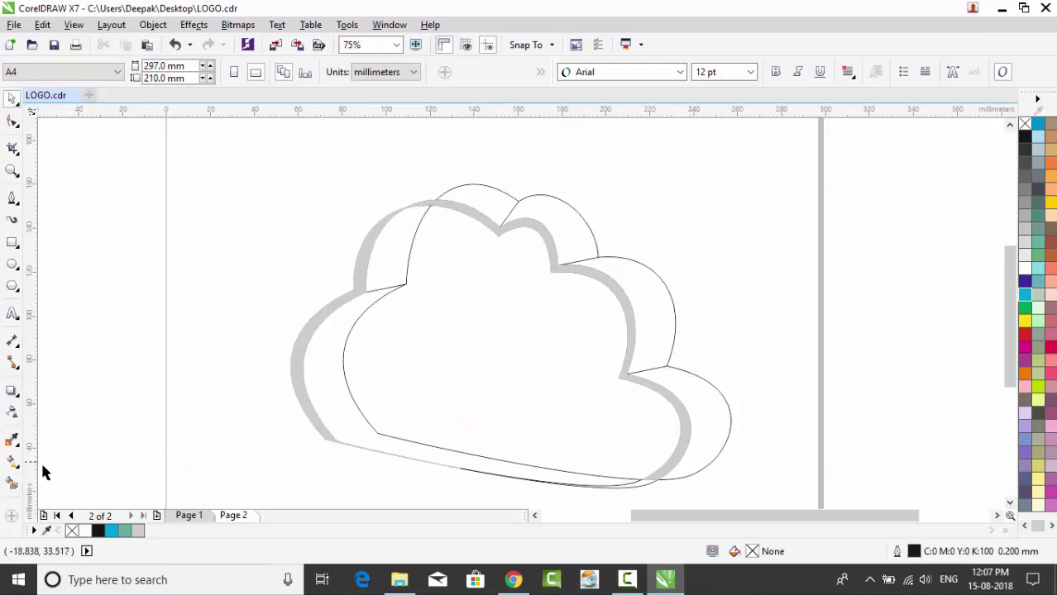
Smart-fill the four side bands behind the cloud's upper and right lobes in light grey (#CCCCCC).
{"action": "left_click", "coordinate": [12, 483]}
{"action": "left_click", "coordinate": [474, 196]}
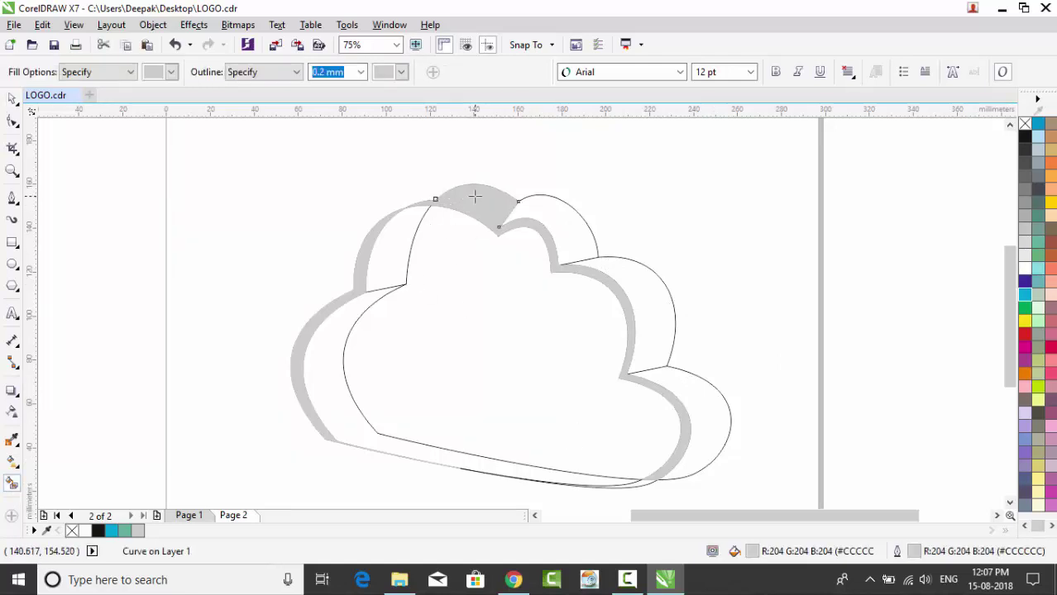
{"action": "left_click", "coordinate": [549, 218]}
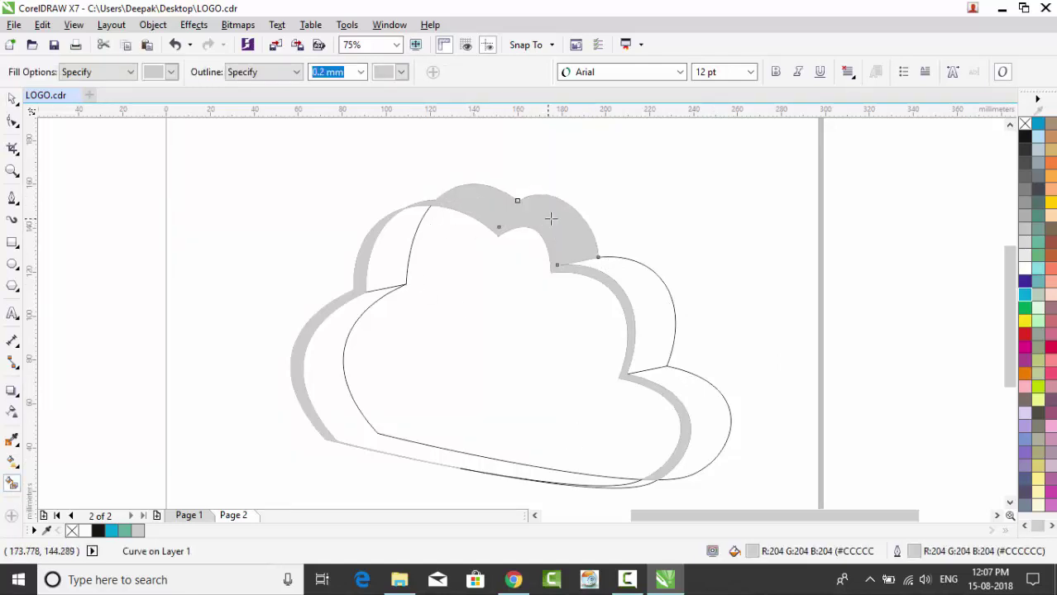
{"action": "left_click", "coordinate": [650, 316]}
{"action": "left_click", "coordinate": [680, 396]}
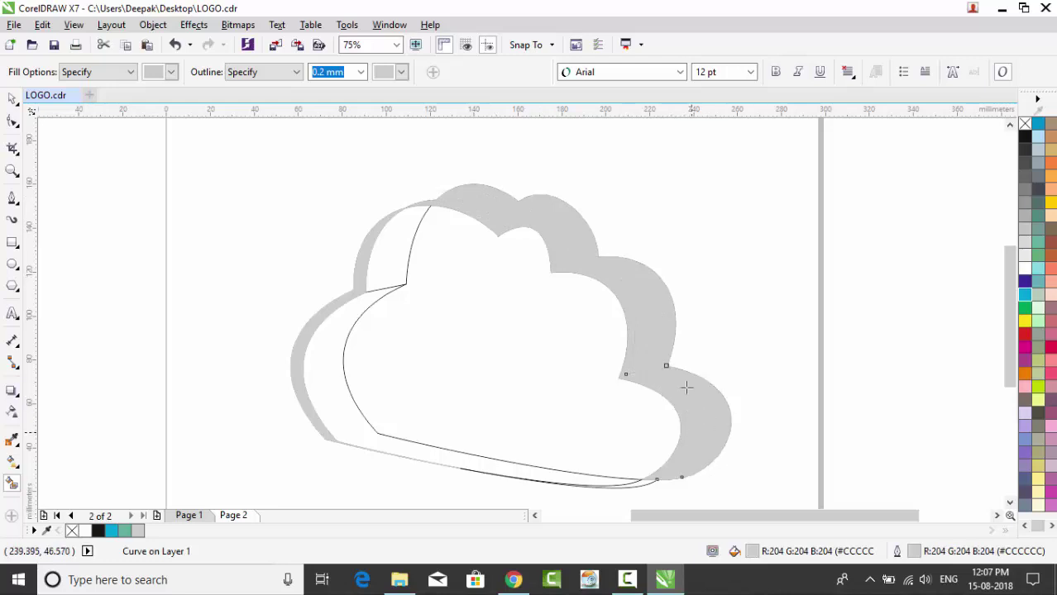
Give the left, right and small top pieces of the front rim a black outline.
{"action": "left_click", "coordinate": [13, 98]}
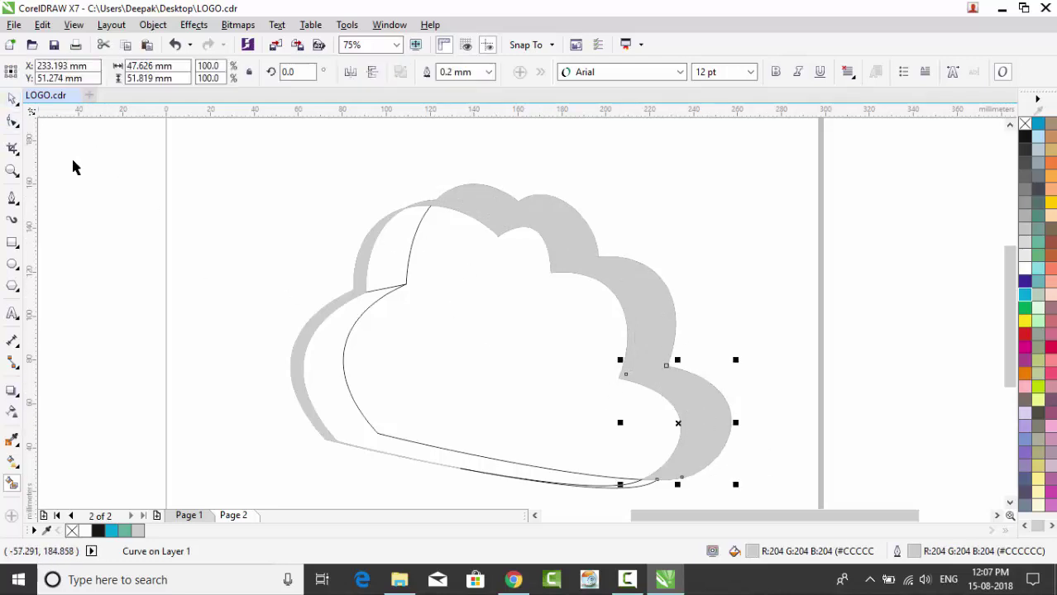
{"action": "left_click", "coordinate": [346, 212]}
{"action": "left_click", "coordinate": [377, 244]}
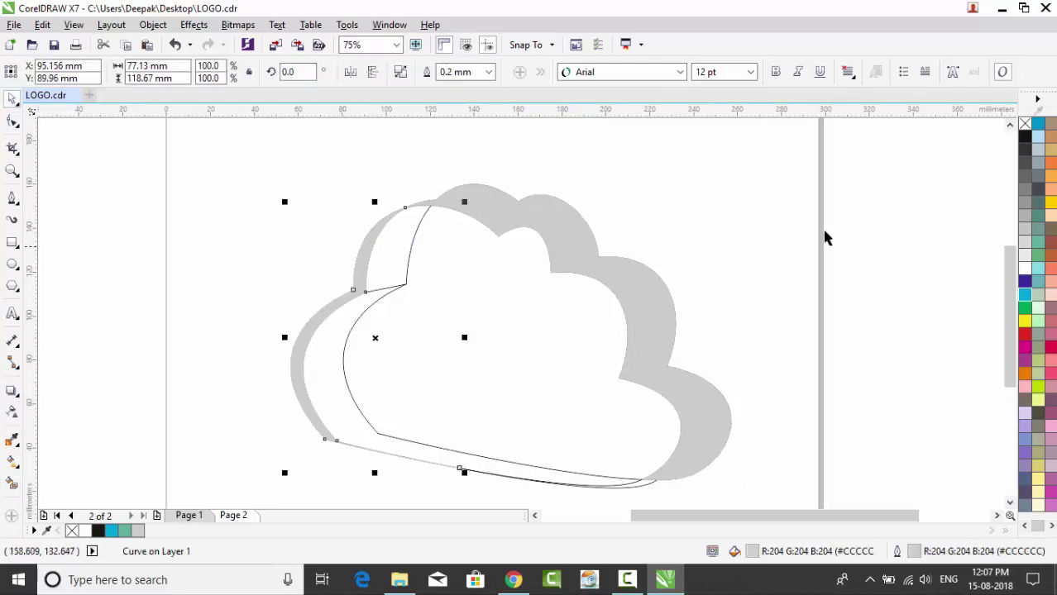
{"action": "right_click", "coordinate": [1023, 138]}
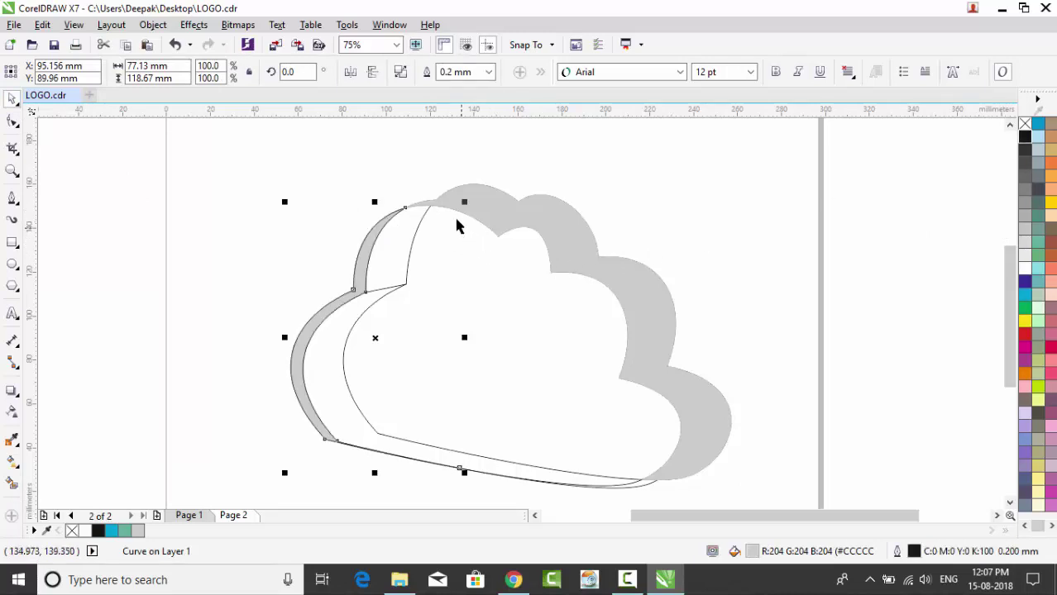
{"action": "left_click", "coordinate": [439, 201]}
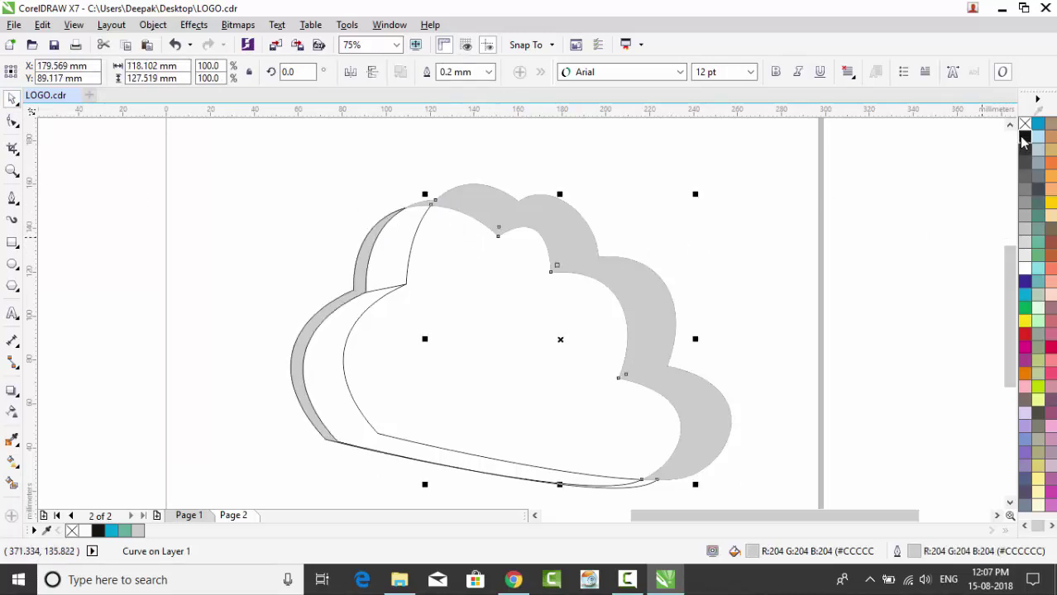
{"action": "right_click", "coordinate": [1022, 139]}
{"action": "left_click", "coordinate": [421, 209]}
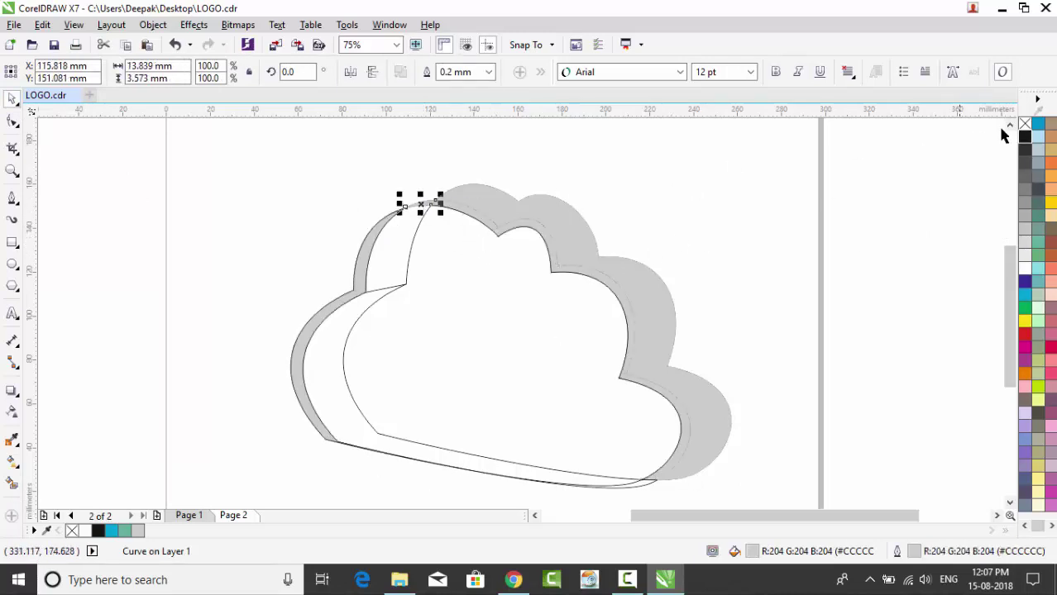
{"action": "right_click", "coordinate": [1023, 138]}
{"action": "left_click", "coordinate": [736, 230]}
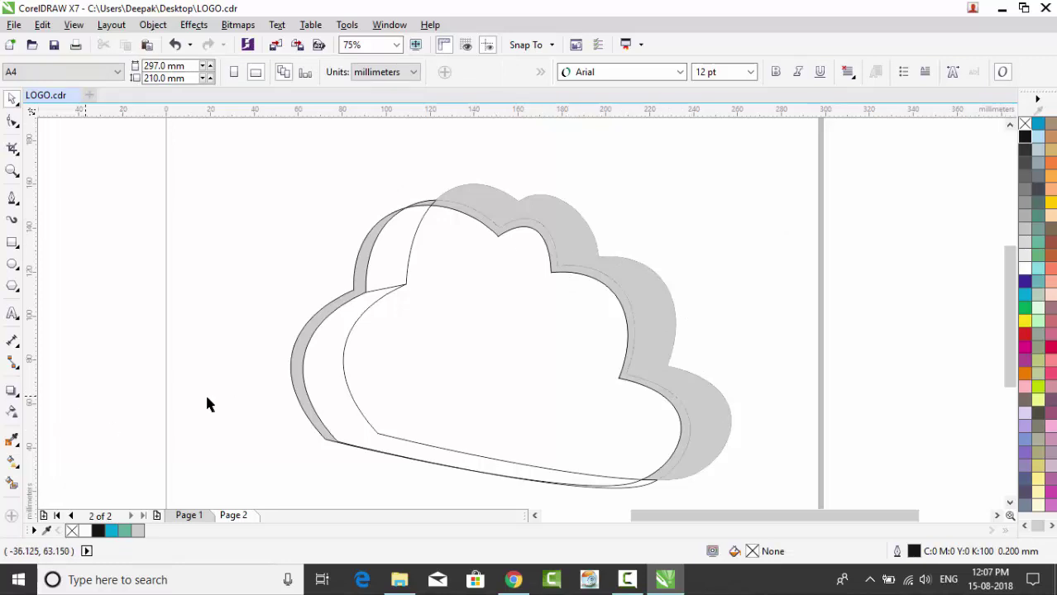
Fill the side band above the lowest right lobe with 20% Black and apply a linear fountain fill fading downward to white.
{"action": "left_click", "coordinate": [659, 291]}
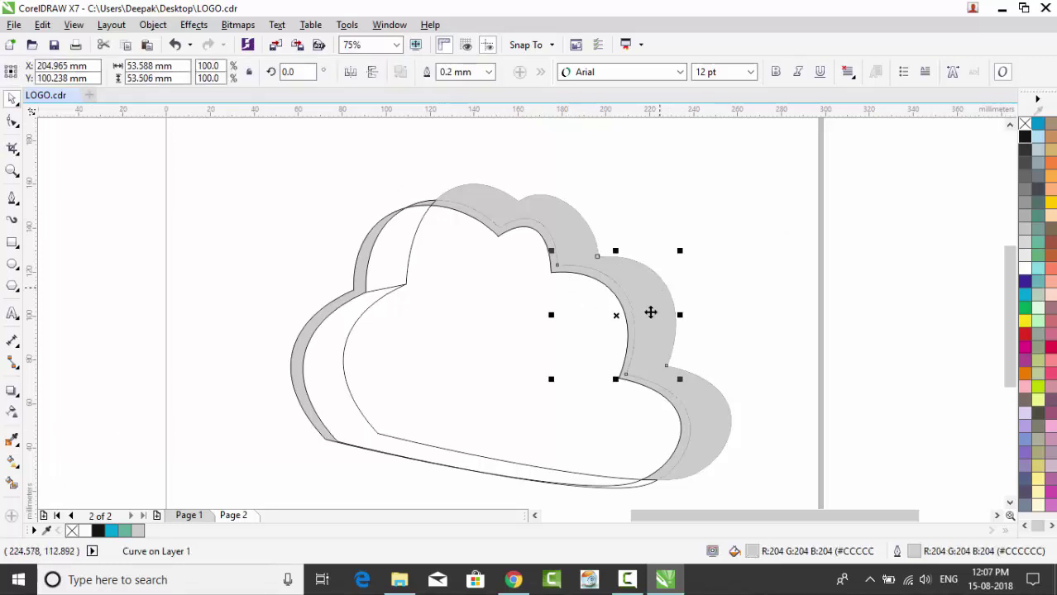
{"action": "left_click", "coordinate": [1025, 241]}
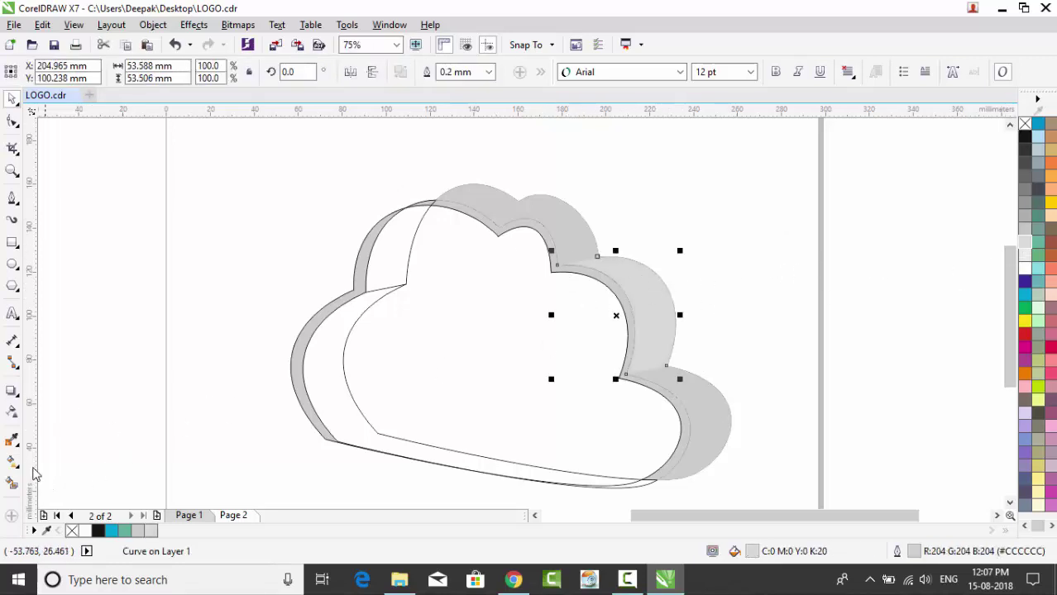
{"action": "left_click", "coordinate": [13, 462]}
{"action": "left_click_drag", "start_coordinate": [642, 293], "coordinate": [696, 223]}
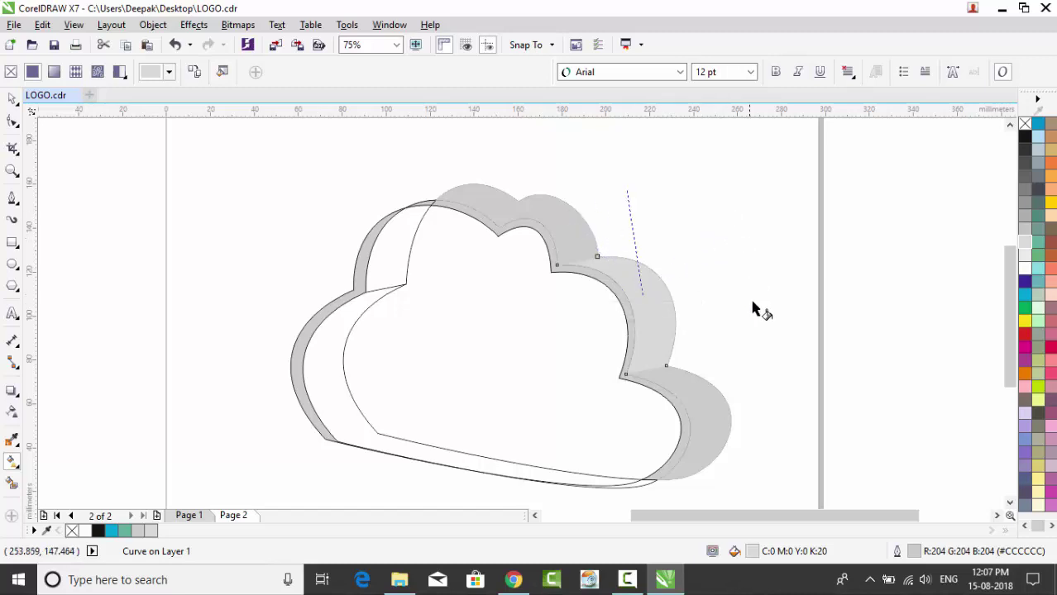
{"action": "left_click_drag", "start_coordinate": [709, 352], "coordinate": [663, 335]}
{"action": "left_click_drag", "start_coordinate": [663, 270], "coordinate": [745, 221]}
{"action": "left_click_drag", "start_coordinate": [630, 302], "coordinate": [637, 278]}
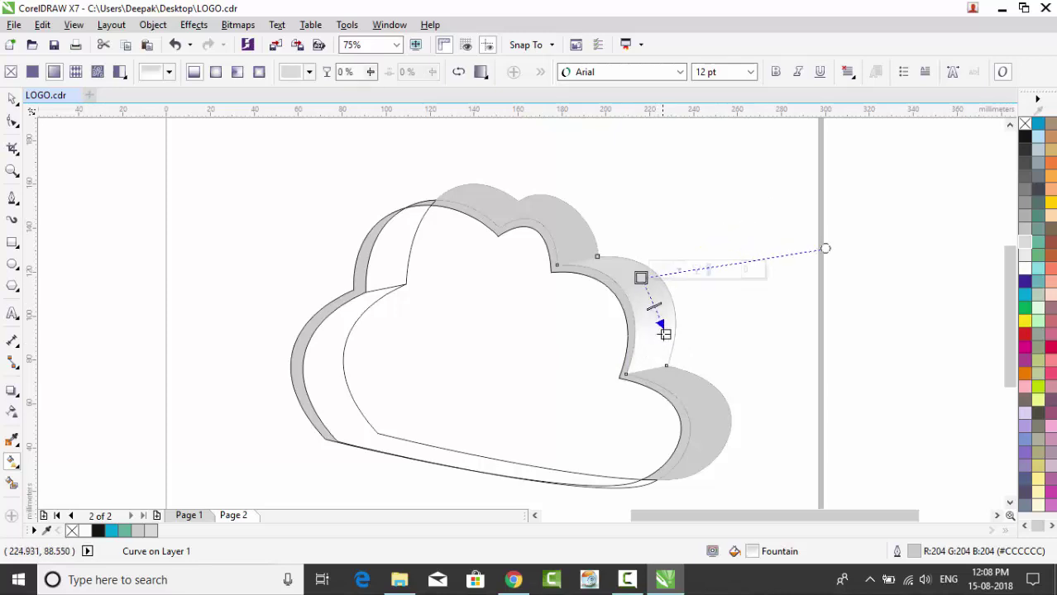
{"action": "left_click_drag", "start_coordinate": [658, 332], "coordinate": [652, 255]}
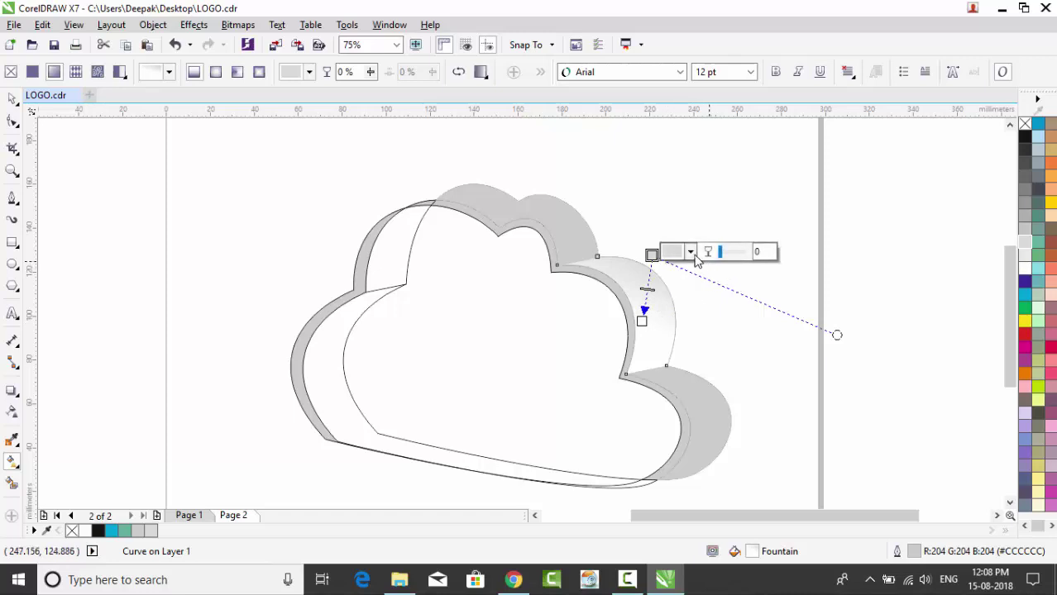
Darken the start colour of the side band's gradient to C28 M17 Y20 K4.
{"action": "left_click", "coordinate": [690, 251]}
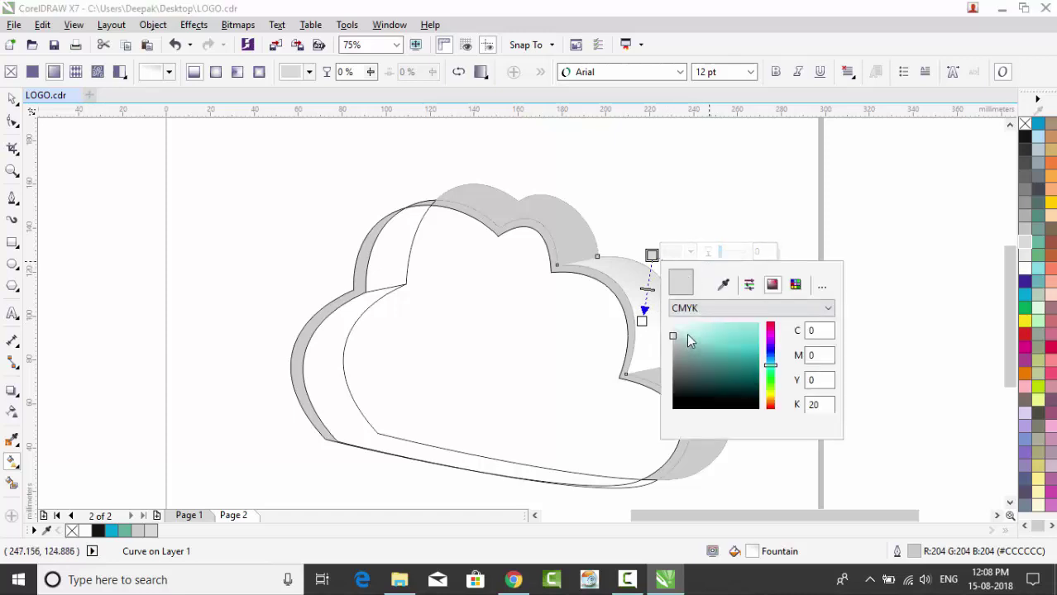
{"action": "left_click_drag", "start_coordinate": [674, 335], "coordinate": [675, 343]}
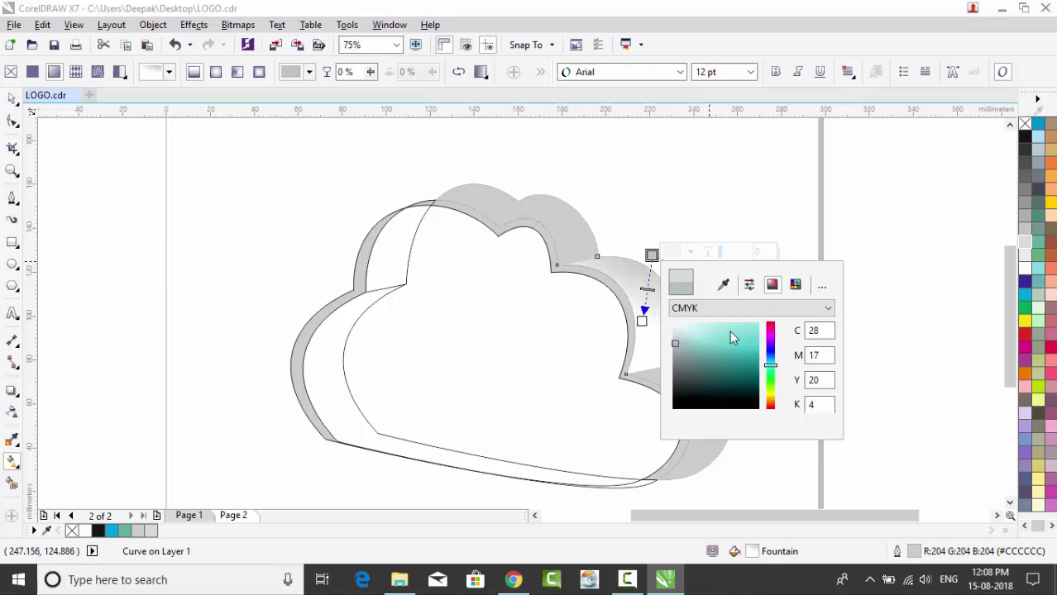
{"action": "left_click", "coordinate": [642, 324]}
{"action": "left_click", "coordinate": [661, 331]}
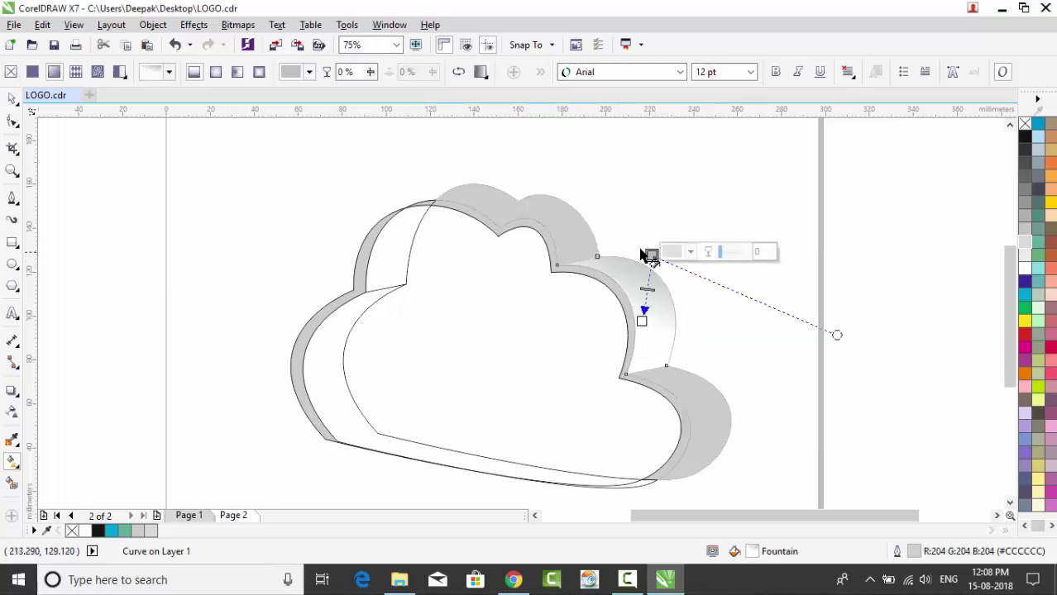
Run the side band's gradient diagonally from its upper notch to its lower right edge, with 20% Black as the end colour.
{"action": "left_click_drag", "start_coordinate": [644, 255], "coordinate": [597, 265]}
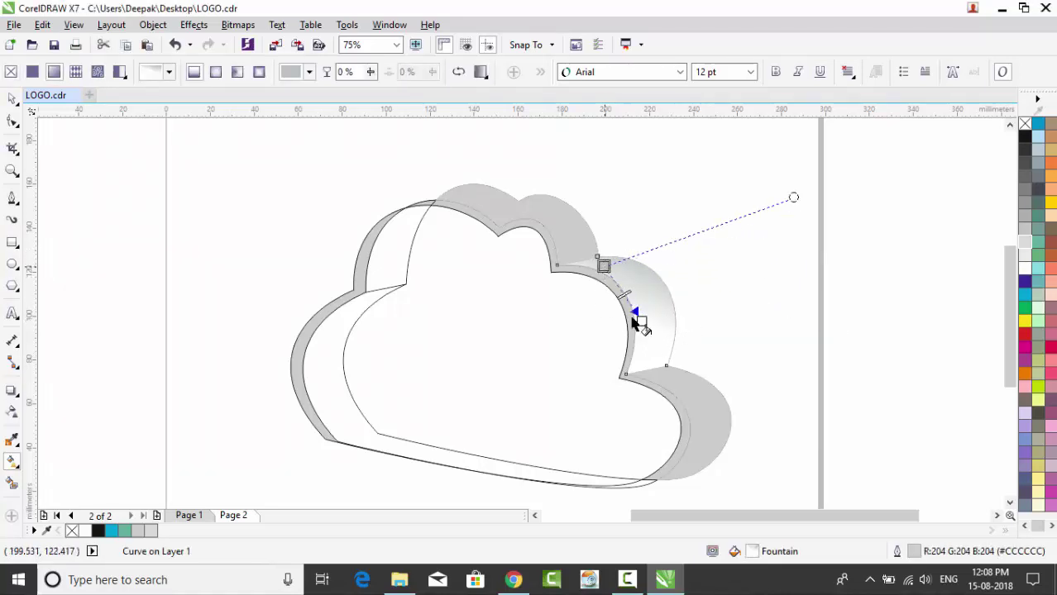
{"action": "left_click_drag", "start_coordinate": [634, 321], "coordinate": [654, 348]}
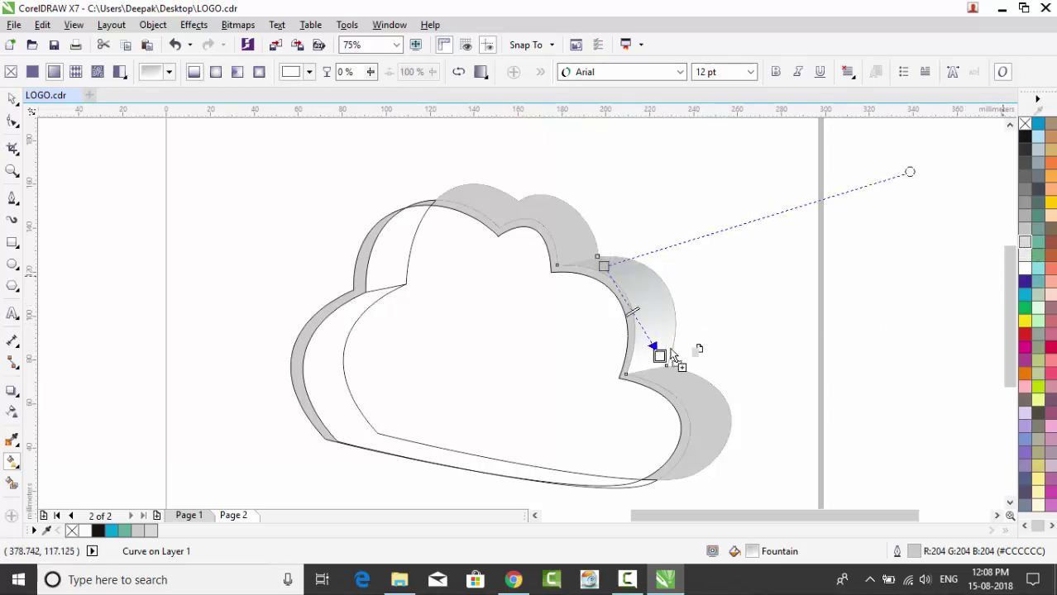
{"action": "left_click_drag", "start_coordinate": [659, 355], "coordinate": [663, 336]}
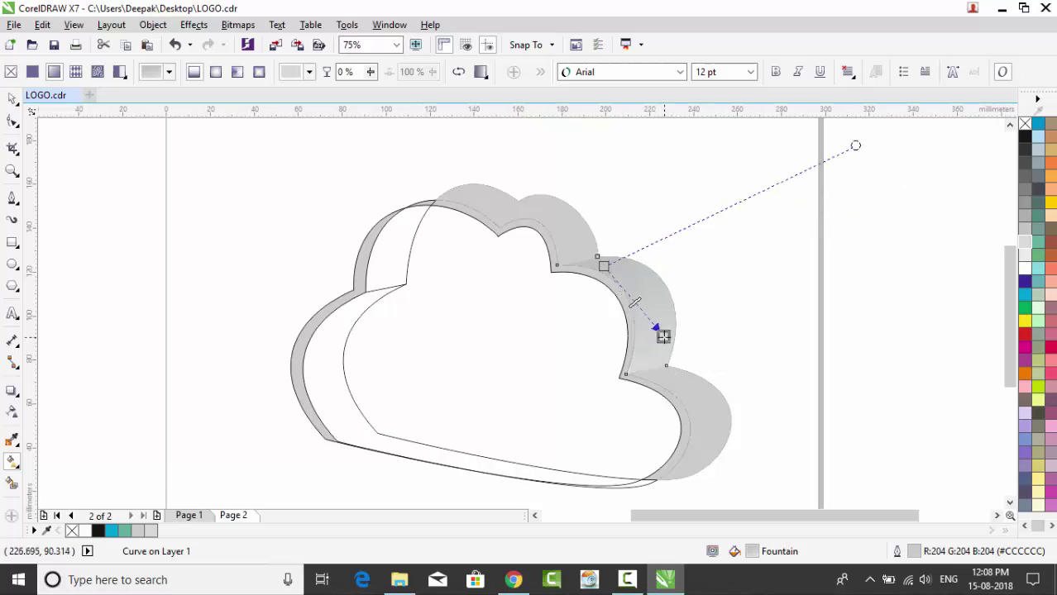
{"action": "left_click_drag", "start_coordinate": [603, 264], "coordinate": [604, 256]}
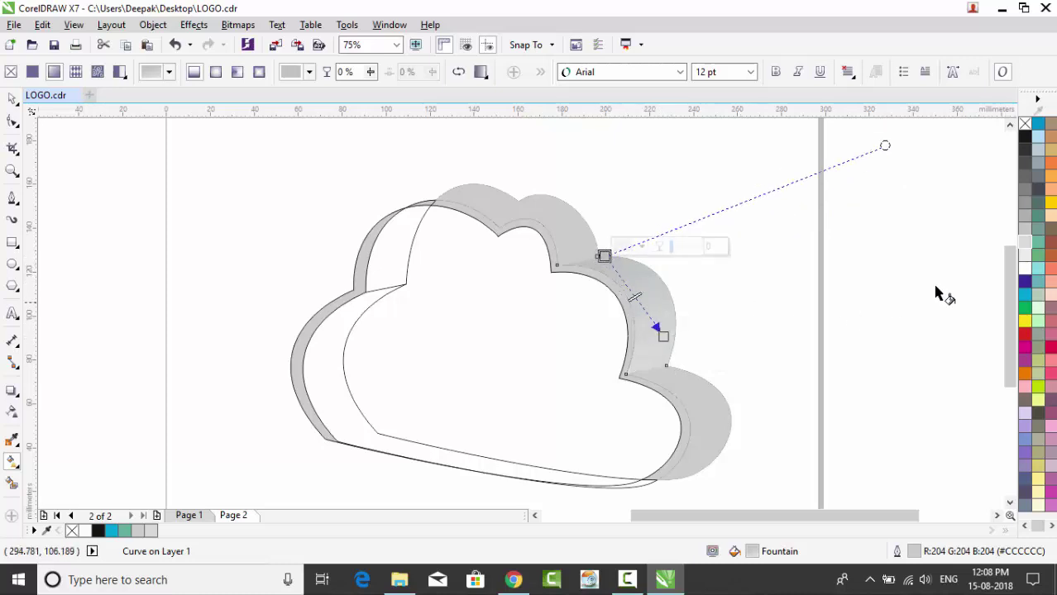
Add a 10% Black colour stop near the middle of the side band's gradient and readjust both gradient ends.
{"action": "double_click", "coordinate": [640, 302]}
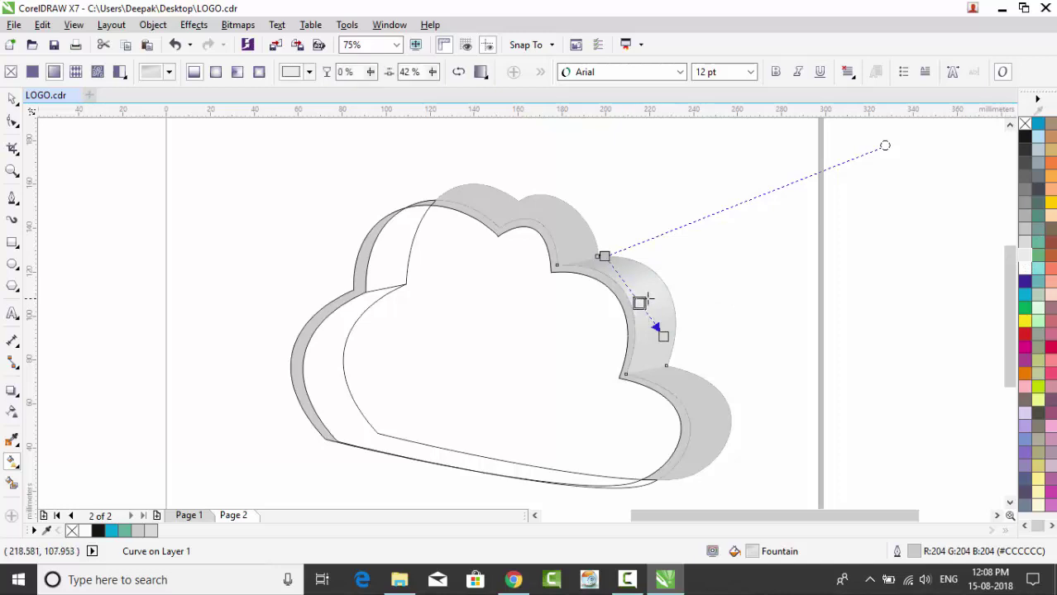
{"action": "mouse_move", "coordinate": [603, 257]}
{"action": "left_mouse_down"}
{"action": "mouse_move", "coordinate": [622, 255]}
{"action": "mouse_move", "coordinate": [619, 270]}
{"action": "left_mouse_up"}
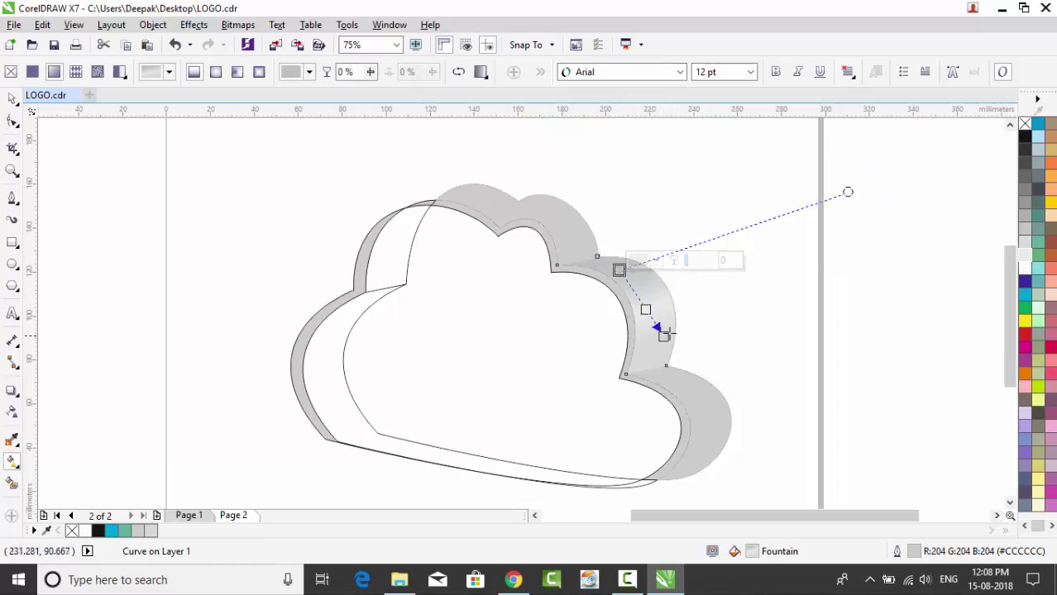
{"action": "left_click_drag", "start_coordinate": [662, 335], "coordinate": [673, 336]}
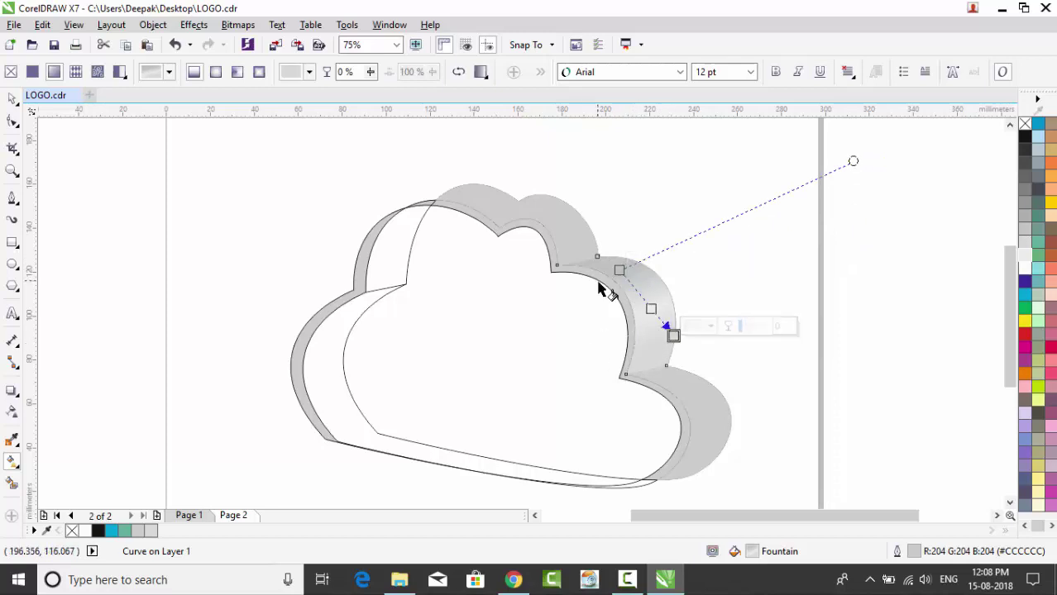
{"action": "left_click_drag", "start_coordinate": [618, 271], "coordinate": [607, 256]}
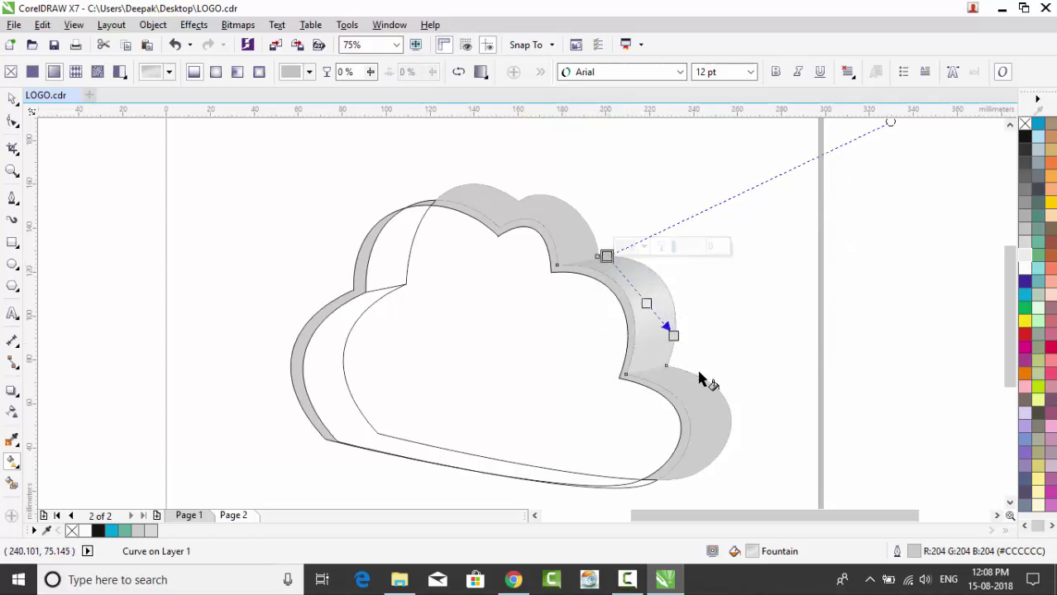
Repeat the same fountain fill on the two upper side bands and the lowest right side band.
{"action": "left_click", "coordinate": [12, 100]}
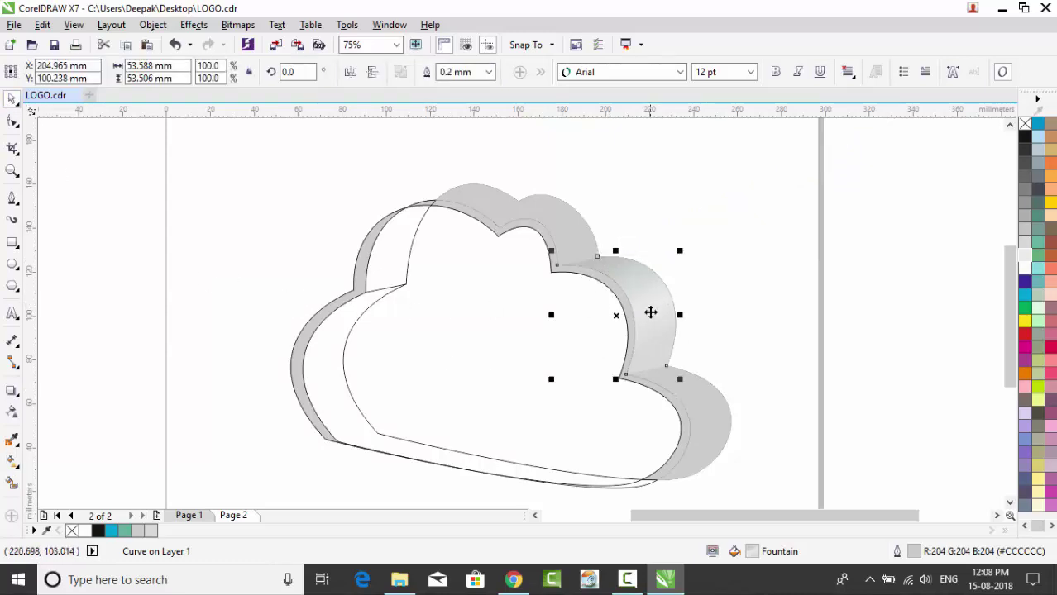
{"action": "left_click", "coordinate": [551, 210]}
{"action": "key", "text": "ctrl+r"}
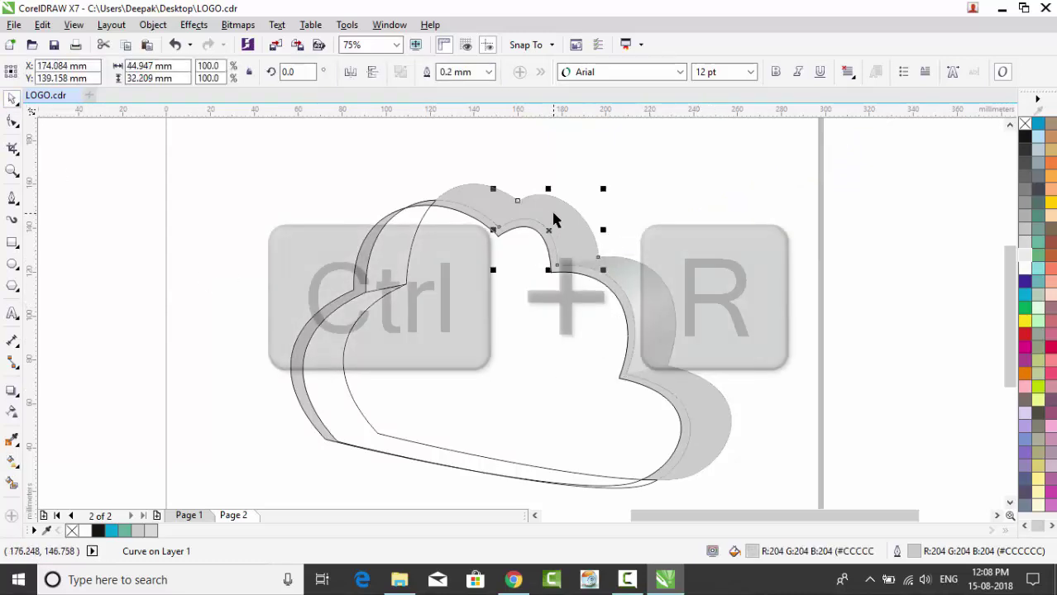
{"action": "left_click", "coordinate": [492, 202]}
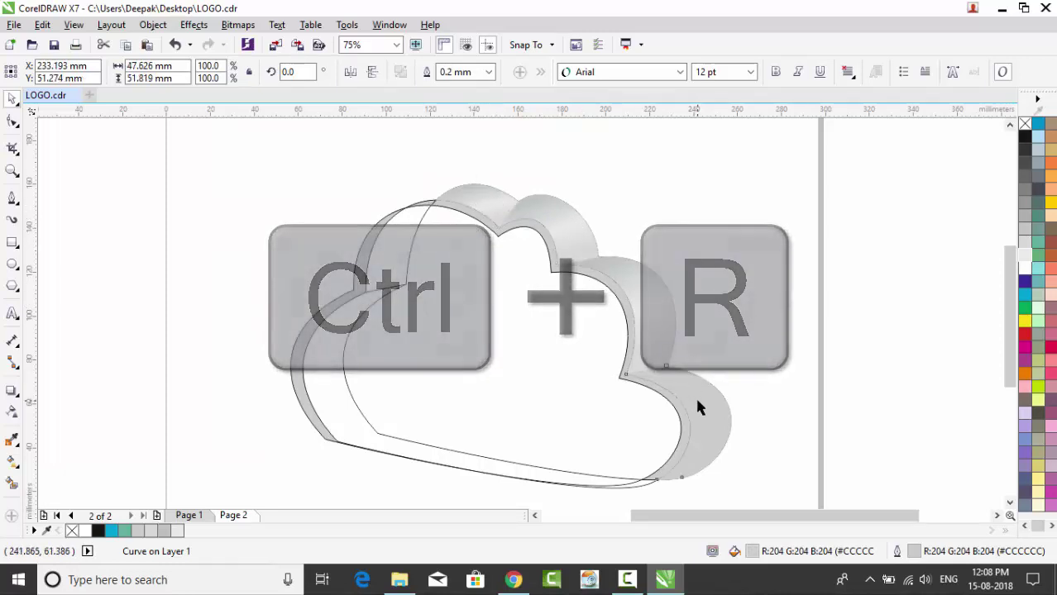
{"action": "left_click", "coordinate": [695, 396]}
{"action": "left_click", "coordinate": [750, 351]}
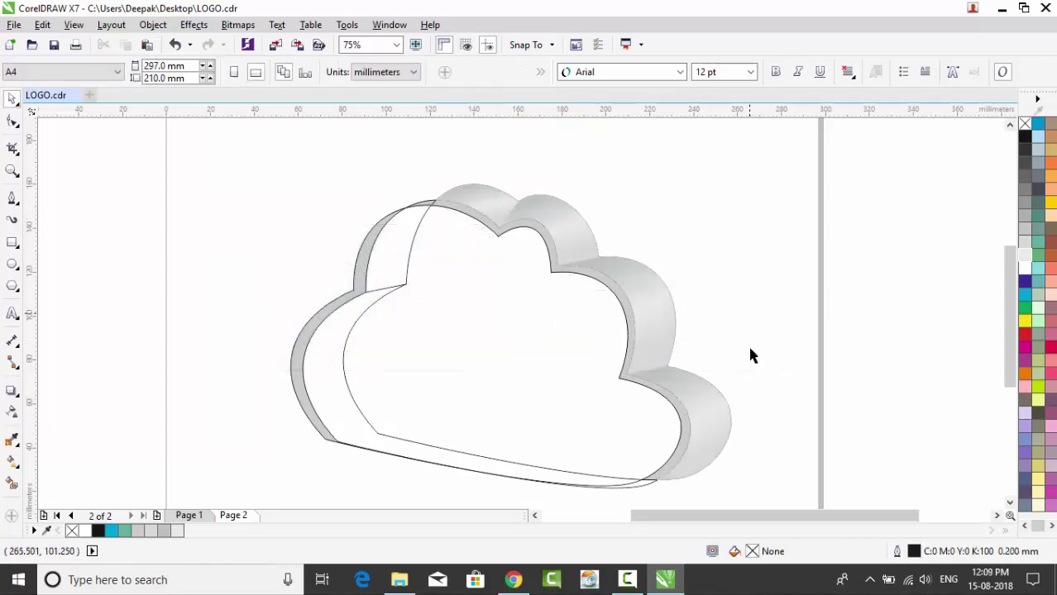
Recolour the left and right front rim pieces with 40% Black.
{"action": "left_click", "coordinate": [325, 320]}
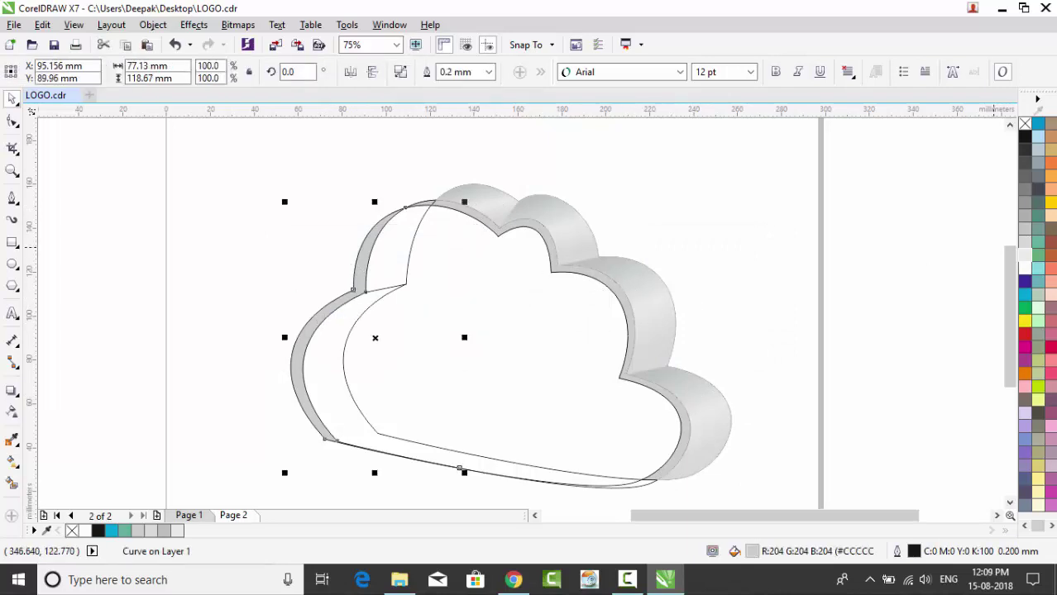
{"action": "left_click", "coordinate": [1023, 246]}
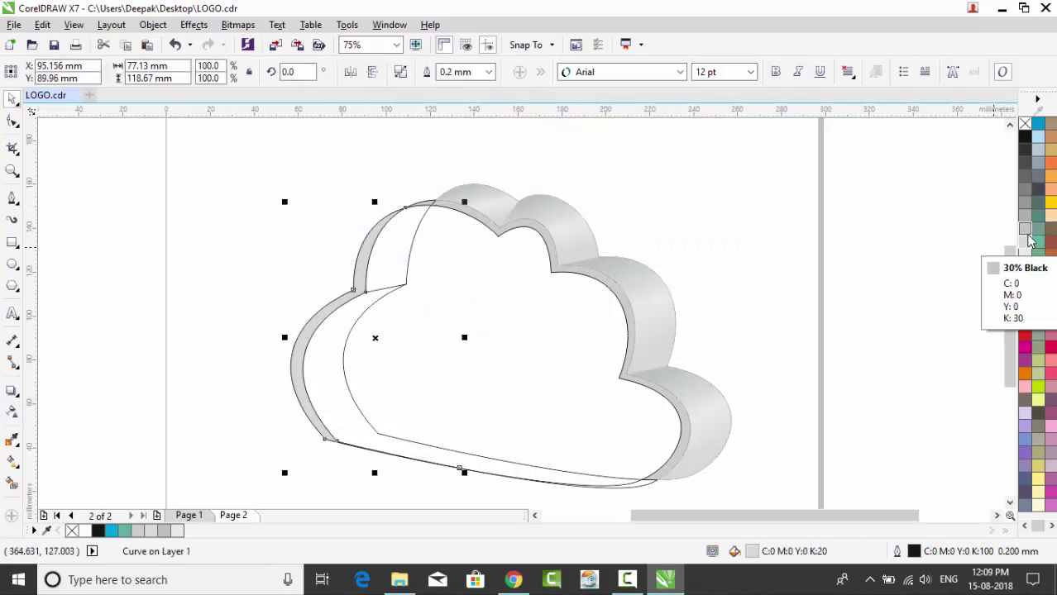
{"action": "left_click", "coordinate": [1025, 218]}
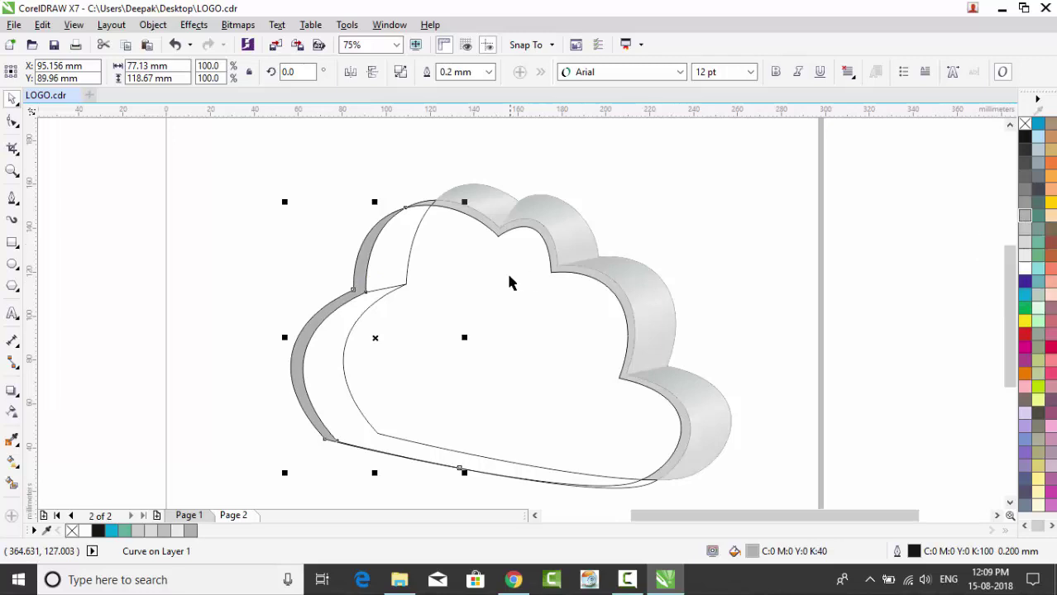
{"action": "left_click", "coordinate": [635, 279]}
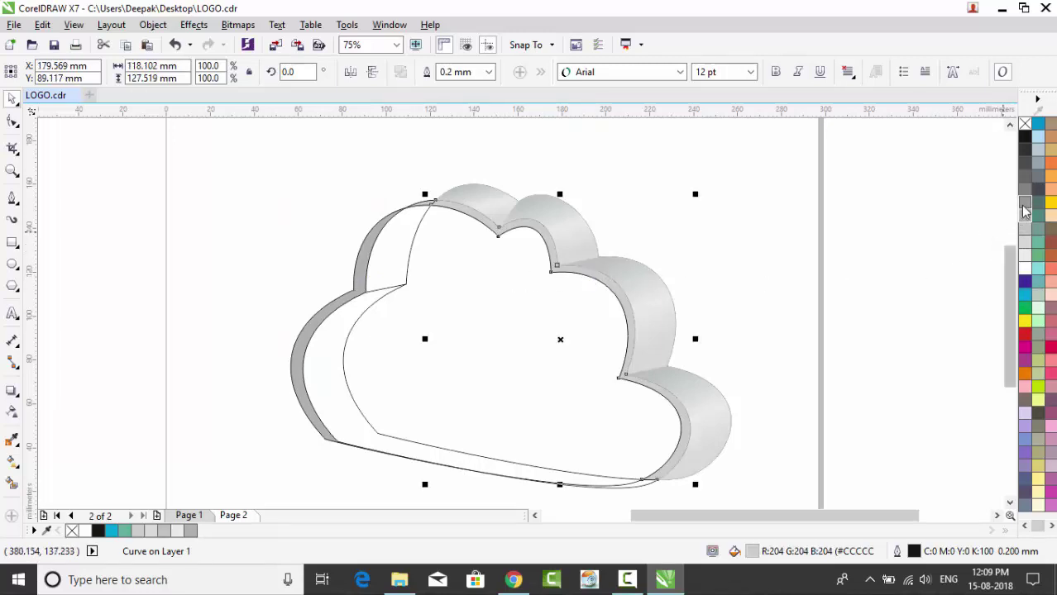
{"action": "left_click", "coordinate": [628, 323]}
Draw a line with the Pen tool from the left rim's inner edge across the inner cloud outline to the right rim's inner edge.
{"action": "scroll", "coordinate": [628, 323], "scroll_direction": "down", "scroll_amount": 1}
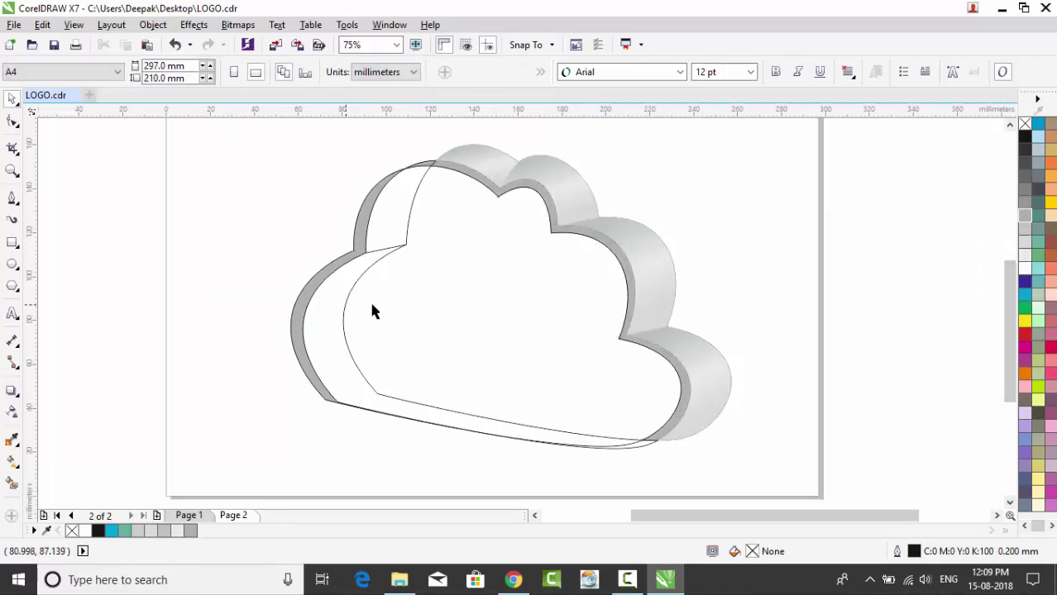
{"action": "left_click", "coordinate": [12, 198]}
{"action": "left_click", "coordinate": [313, 350]}
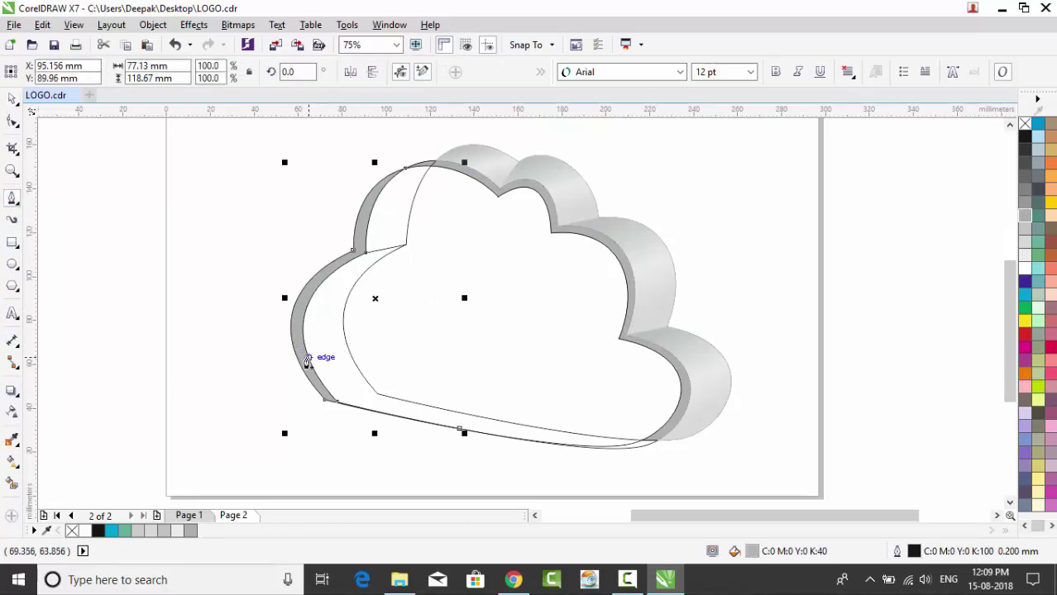
{"action": "left_click", "coordinate": [346, 341]}
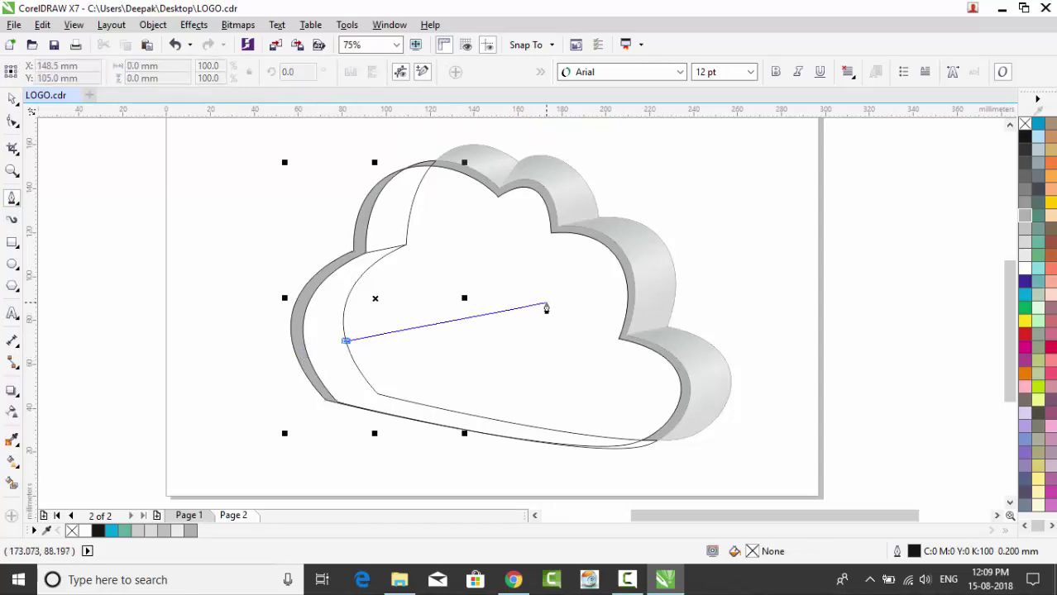
{"action": "left_click", "coordinate": [625, 316]}
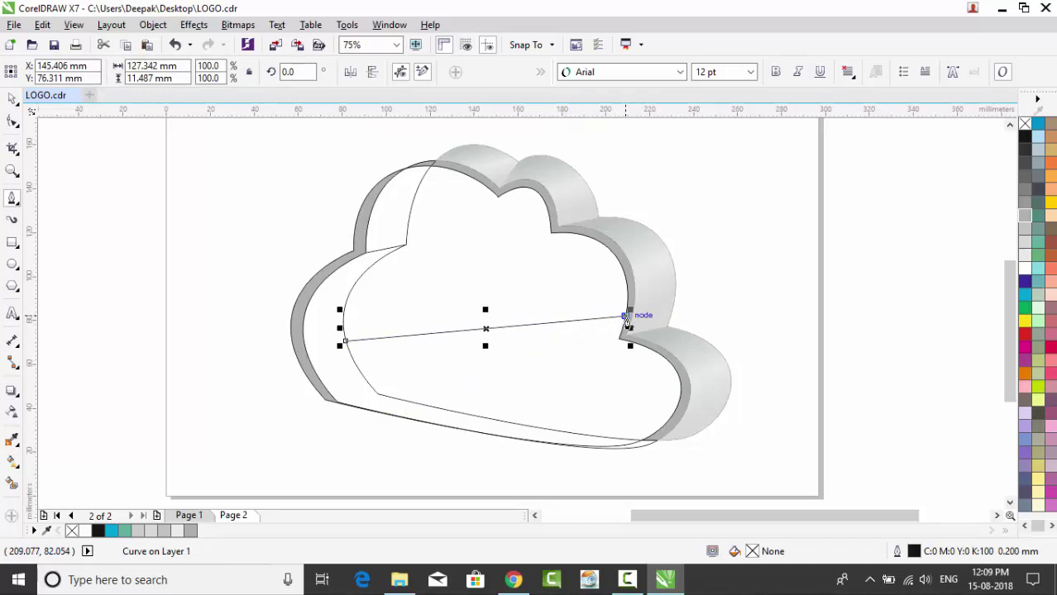
{"action": "double_click", "coordinate": [625, 317]}
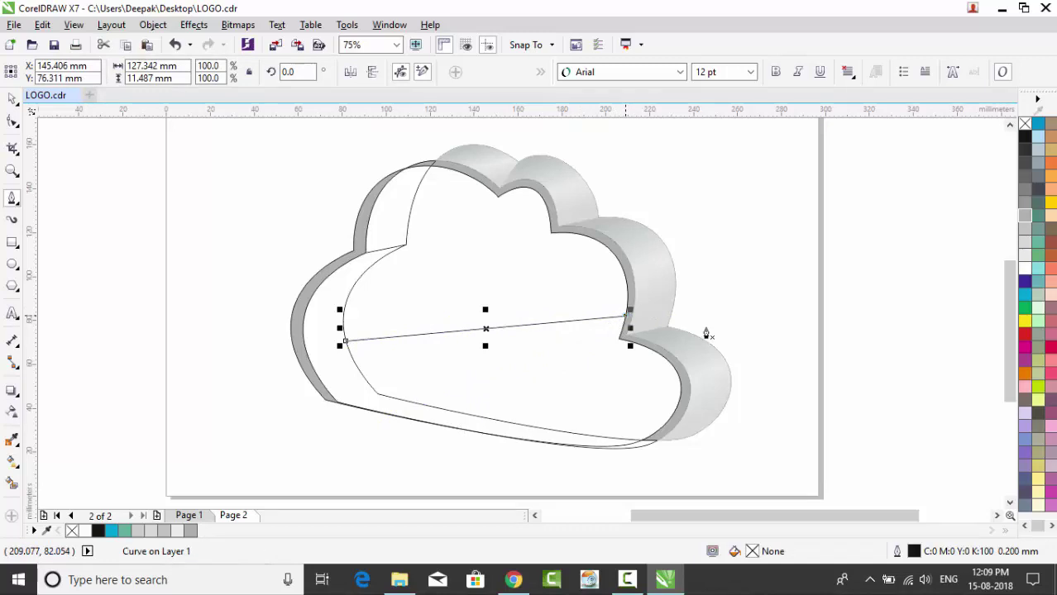
{"action": "left_click", "coordinate": [307, 365]}
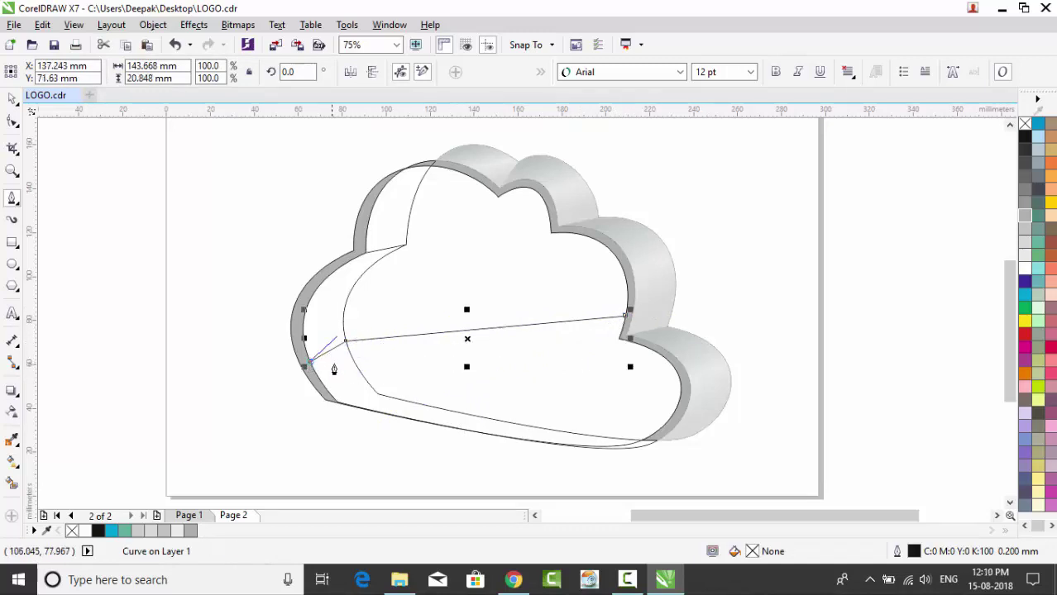
{"action": "double_click", "coordinate": [307, 364]}
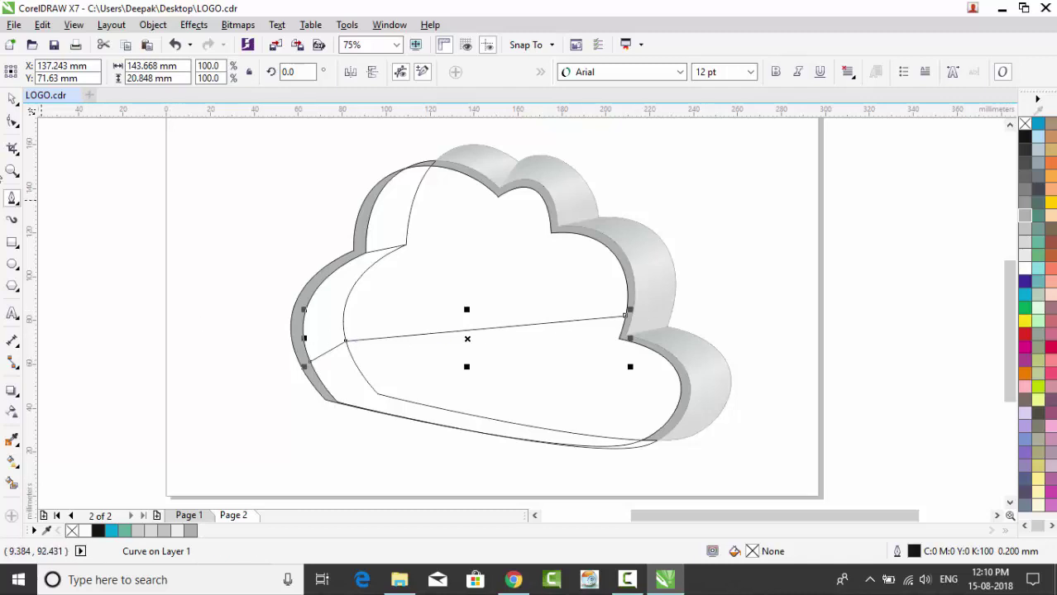
Convert the dividing line to curves and bow its long segment upward into a smooth arc across the cloud.
{"action": "left_click", "coordinate": [12, 123]}
{"action": "left_click", "coordinate": [489, 329]}
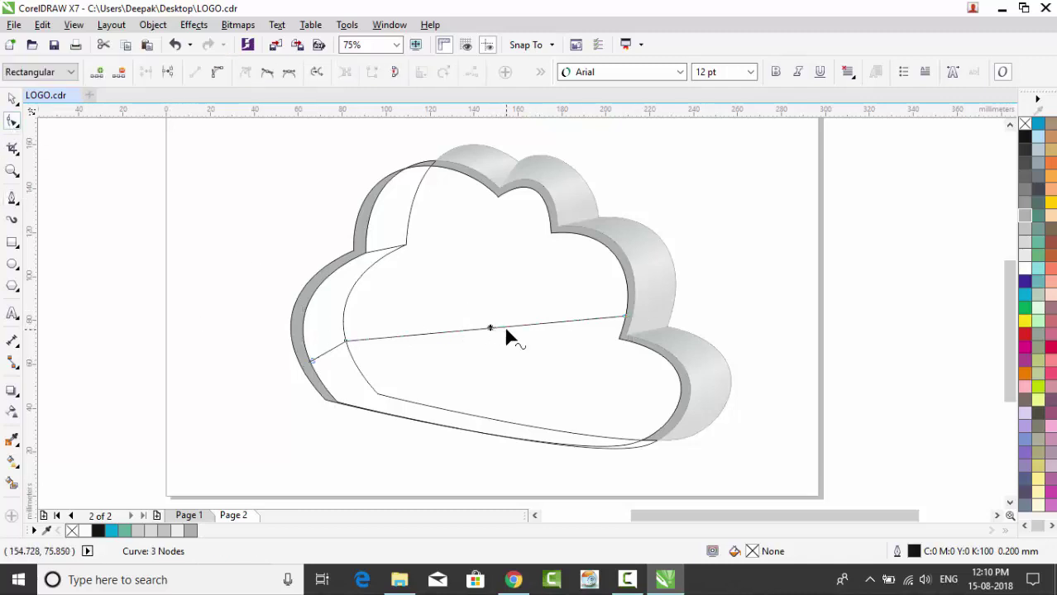
{"action": "left_click", "coordinate": [217, 72]}
{"action": "left_click", "coordinate": [735, 217]}
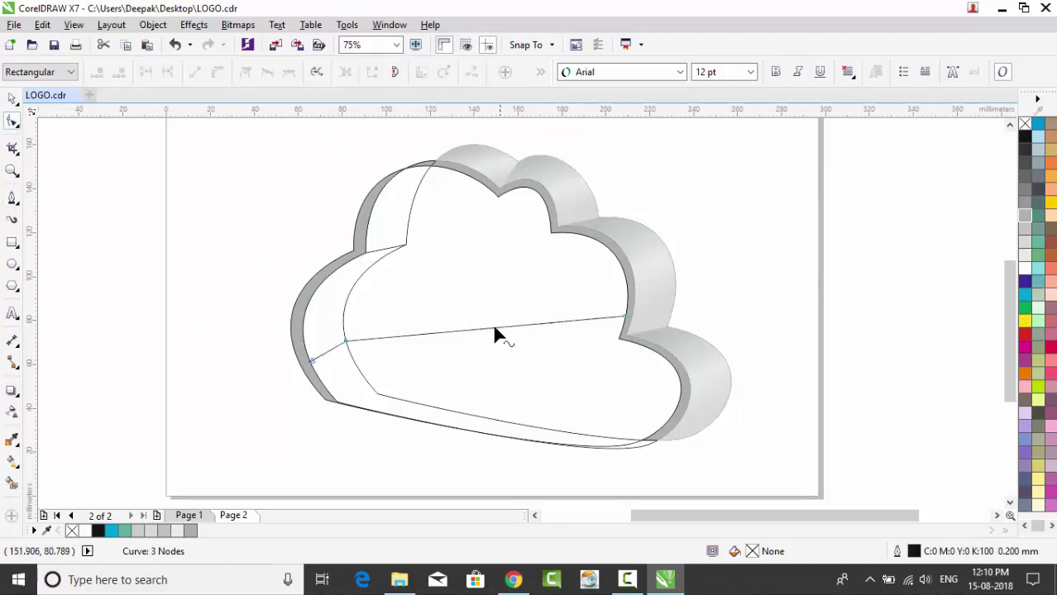
{"action": "left_click", "coordinate": [495, 330]}
{"action": "left_click_drag", "start_coordinate": [495, 329], "coordinate": [496, 303]}
{"action": "scroll", "coordinate": [334, 344], "scroll_direction": "up", "scroll_amount": 2}
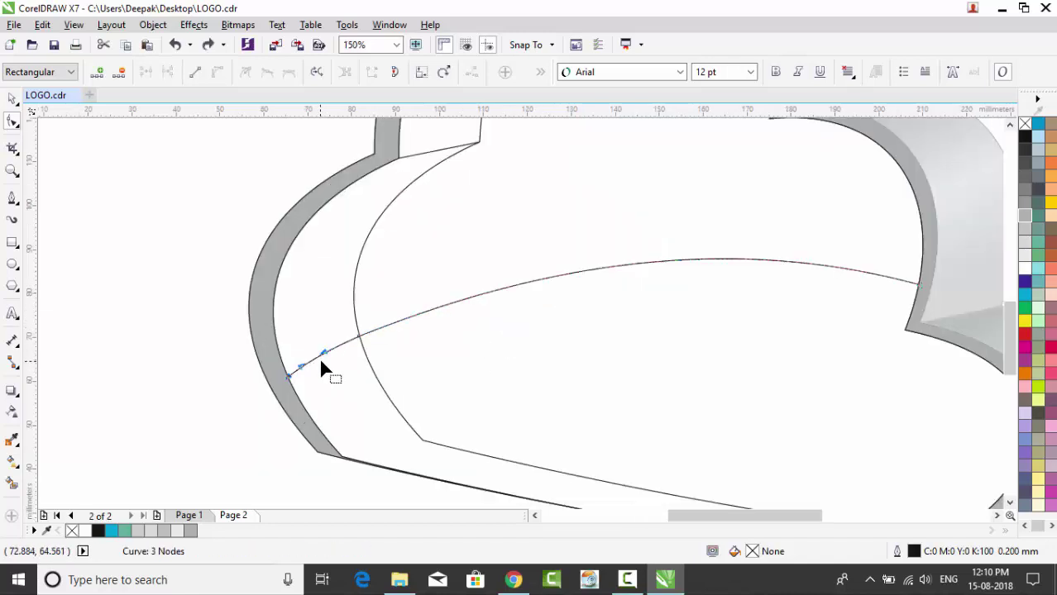
{"action": "left_click", "coordinate": [361, 336]}
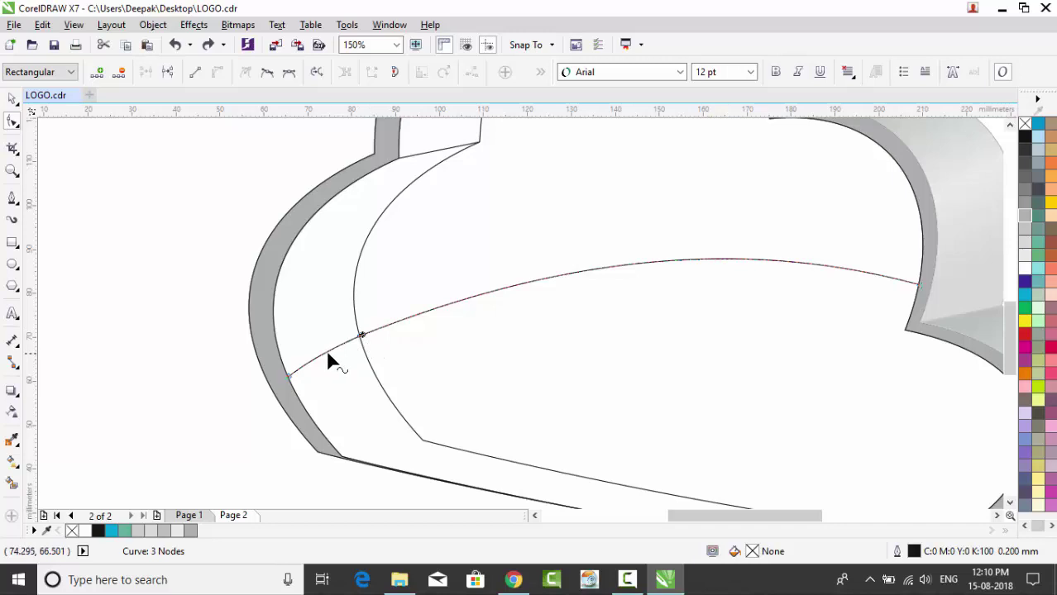
{"action": "left_click_drag", "start_coordinate": [327, 360], "coordinate": [329, 353]}
{"action": "key", "text": "ctrl+z"}
{"action": "scroll", "coordinate": [394, 380], "scroll_direction": "down", "scroll_amount": 1}
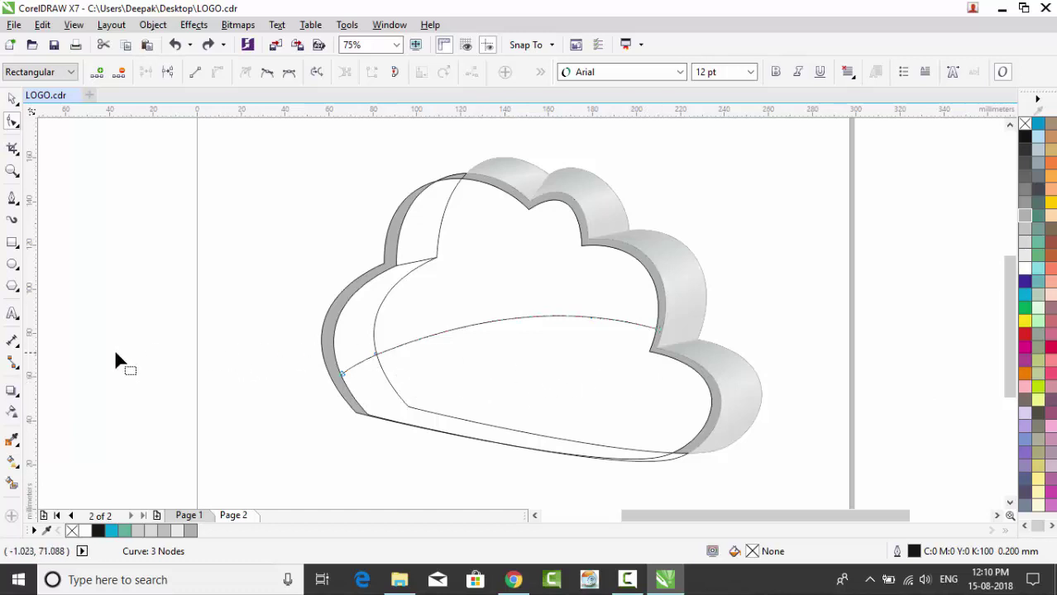
Smart-fill the large area below the arc and the strip around its lower left, recolouring both with C:60 M:0 Y:20 K:0.
{"action": "left_click", "coordinate": [13, 483]}
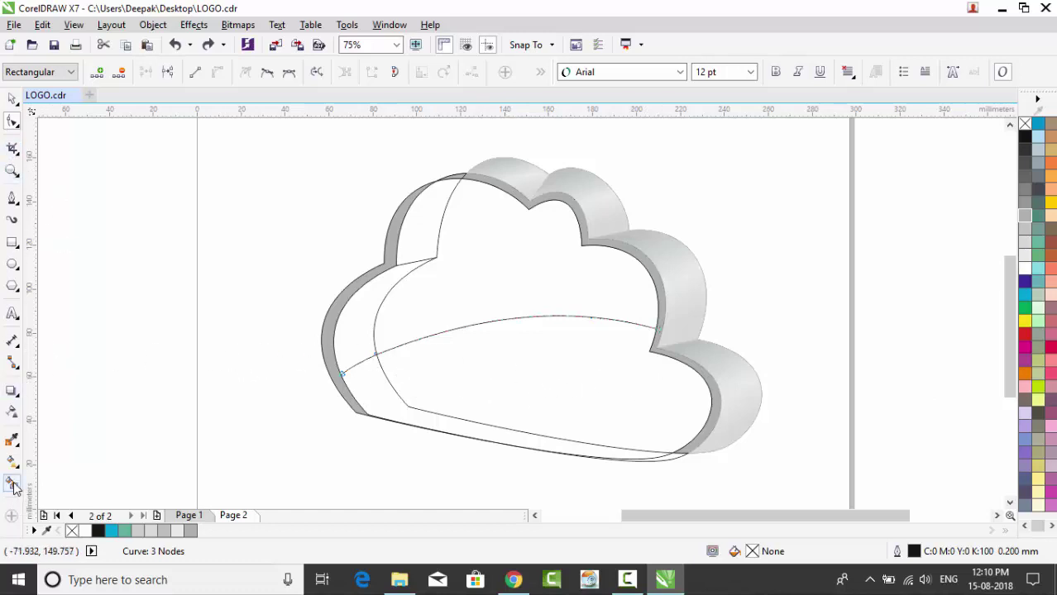
{"action": "left_click", "coordinate": [539, 379]}
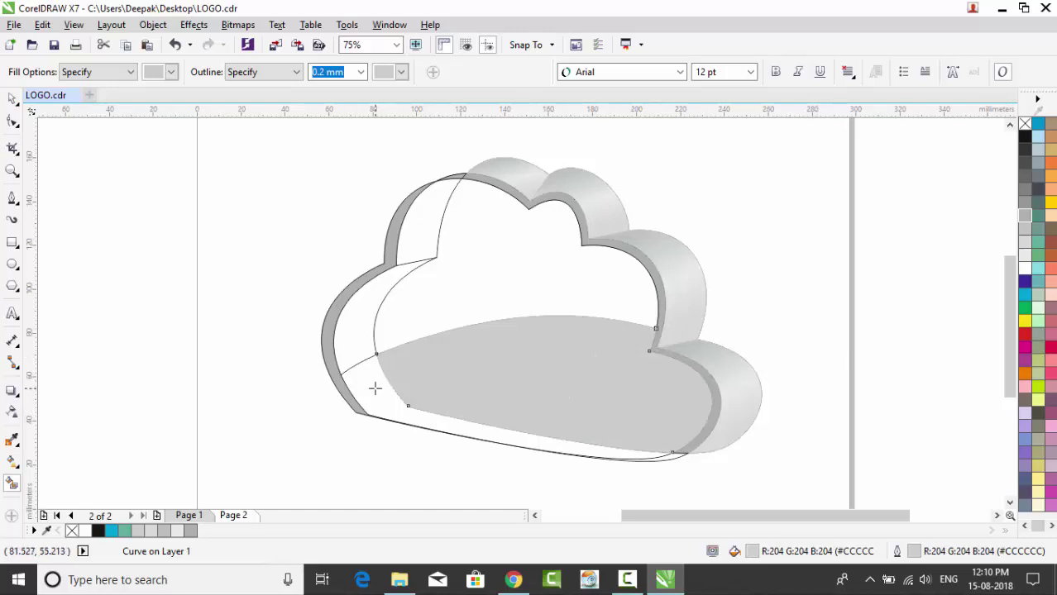
{"action": "left_click", "coordinate": [1037, 269]}
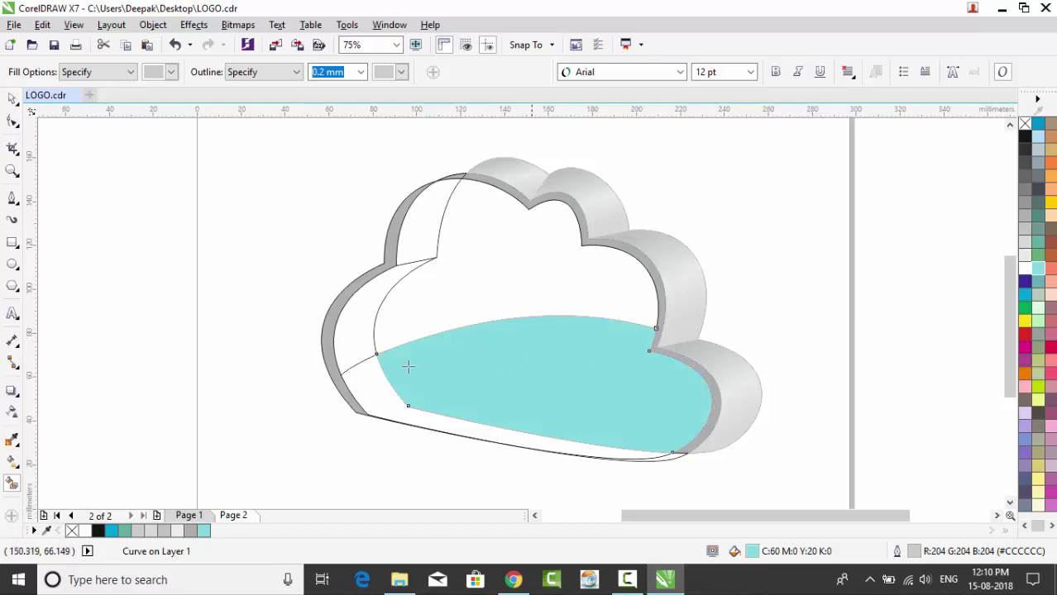
{"action": "left_click", "coordinate": [377, 386]}
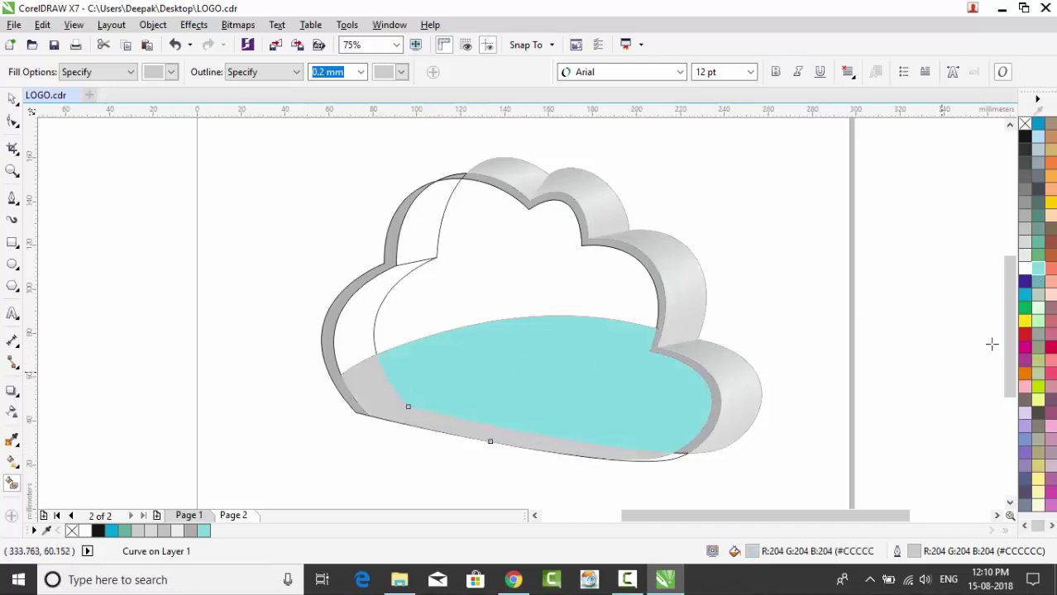
{"action": "left_click", "coordinate": [1038, 268]}
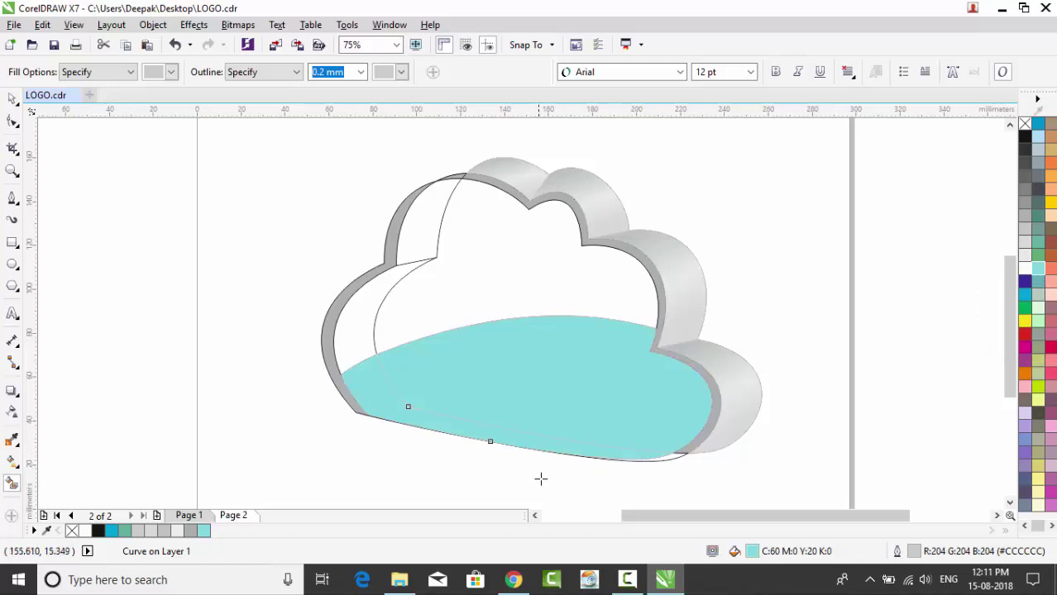
Try to reshape the bottom strip's lower right end by adding, moving and deleting nodes so it follows the outer cloud outline.
{"action": "scroll", "coordinate": [688, 463], "scroll_direction": "up", "scroll_amount": 2}
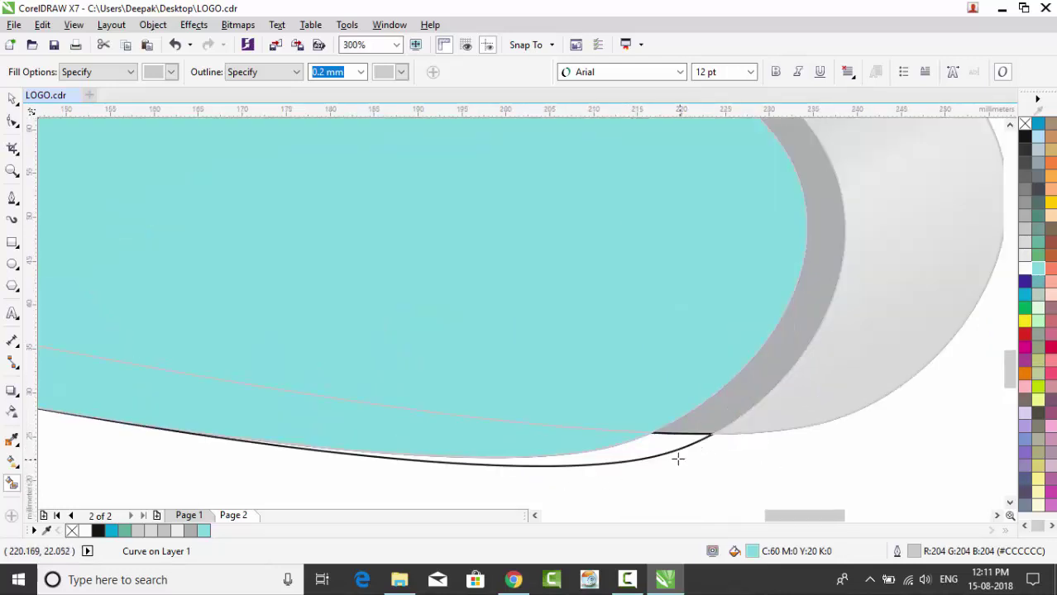
{"action": "scroll", "coordinate": [642, 444], "scroll_direction": "down", "scroll_amount": 3}
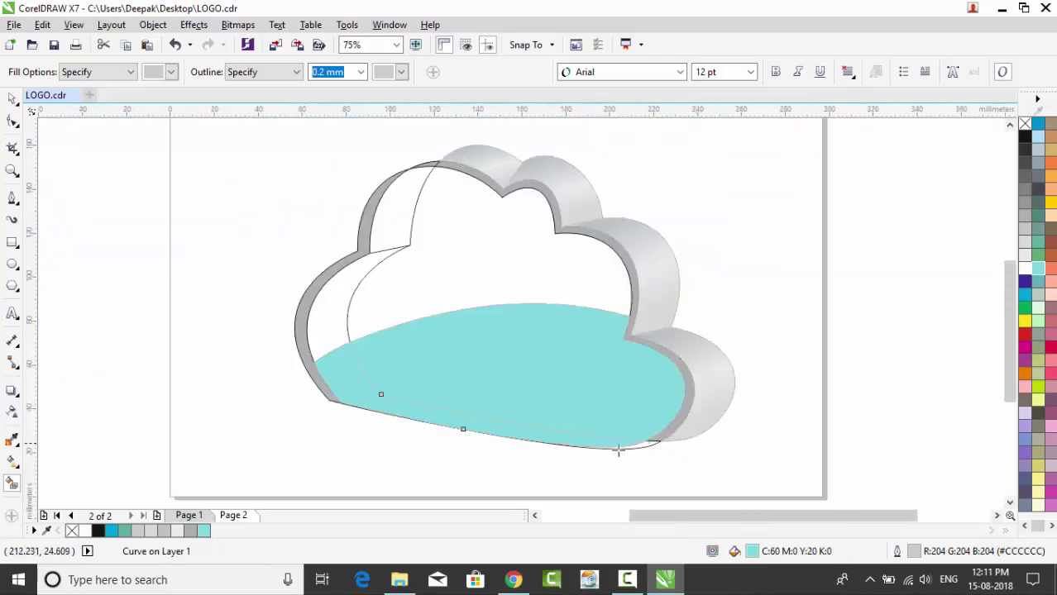
{"action": "left_click", "coordinate": [13, 121]}
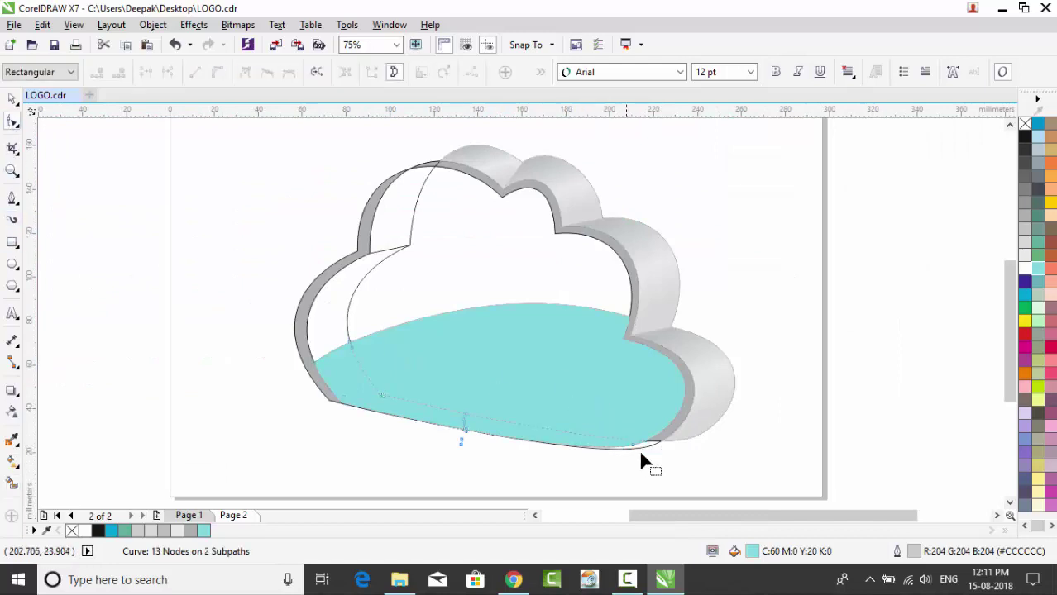
{"action": "scroll", "coordinate": [641, 450], "scroll_direction": "up", "scroll_amount": 1}
{"action": "scroll", "coordinate": [463, 452], "scroll_direction": "up", "scroll_amount": 1}
{"action": "double_click", "coordinate": [455, 452]}
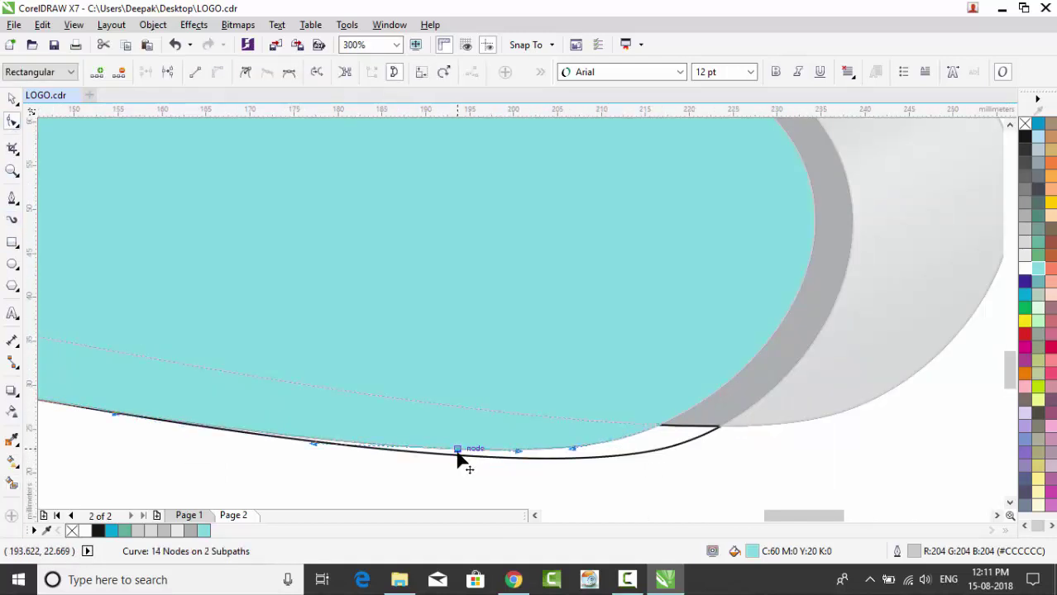
{"action": "left_click_drag", "start_coordinate": [456, 451], "coordinate": [457, 456]}
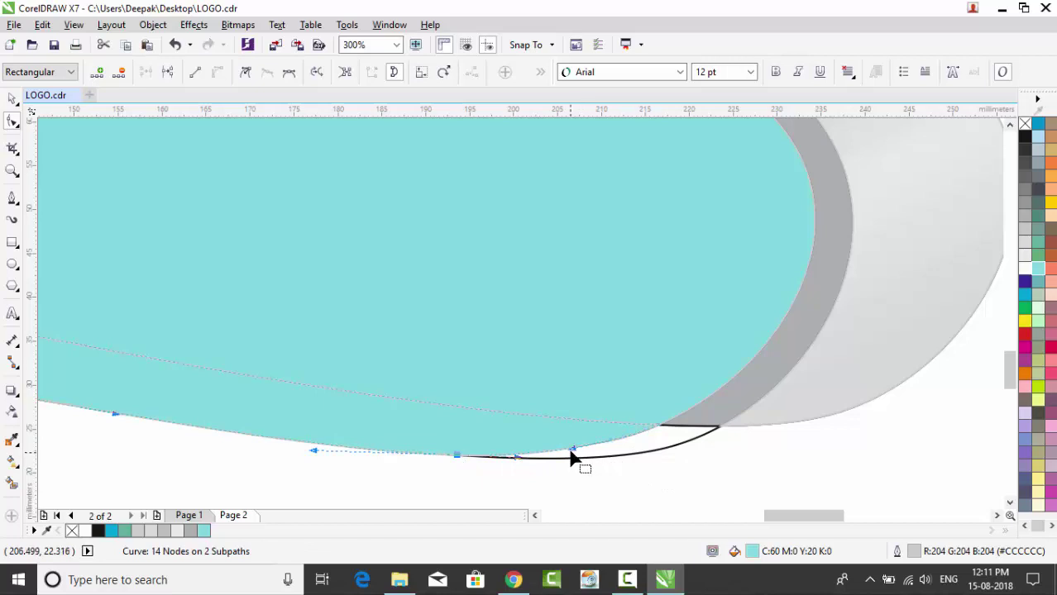
{"action": "left_click_drag", "start_coordinate": [667, 426], "coordinate": [724, 432]}
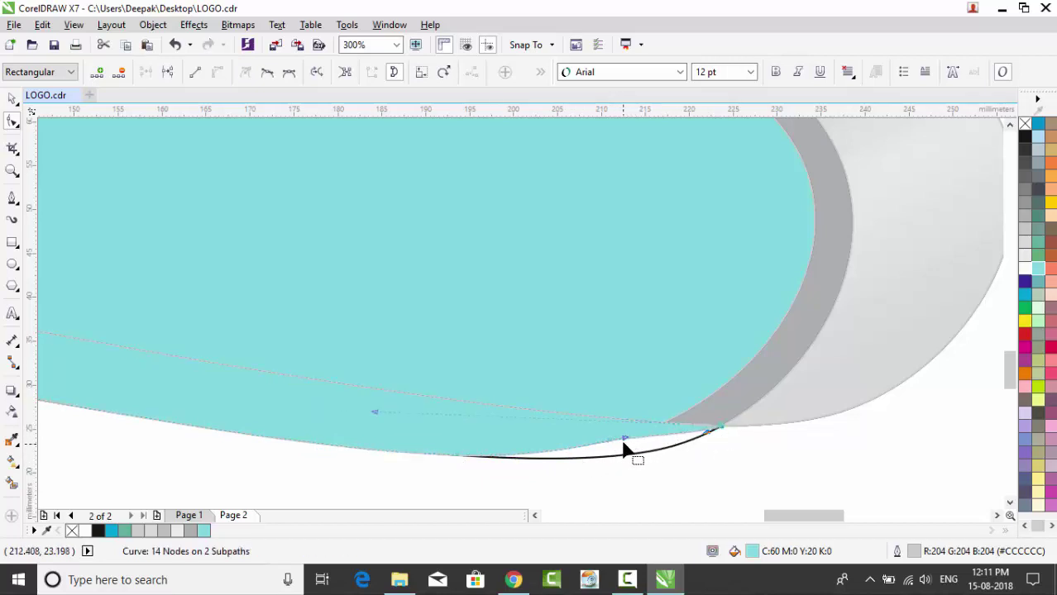
{"action": "left_click_drag", "start_coordinate": [613, 448], "coordinate": [704, 444]}
{"action": "key", "text": "Delete"}
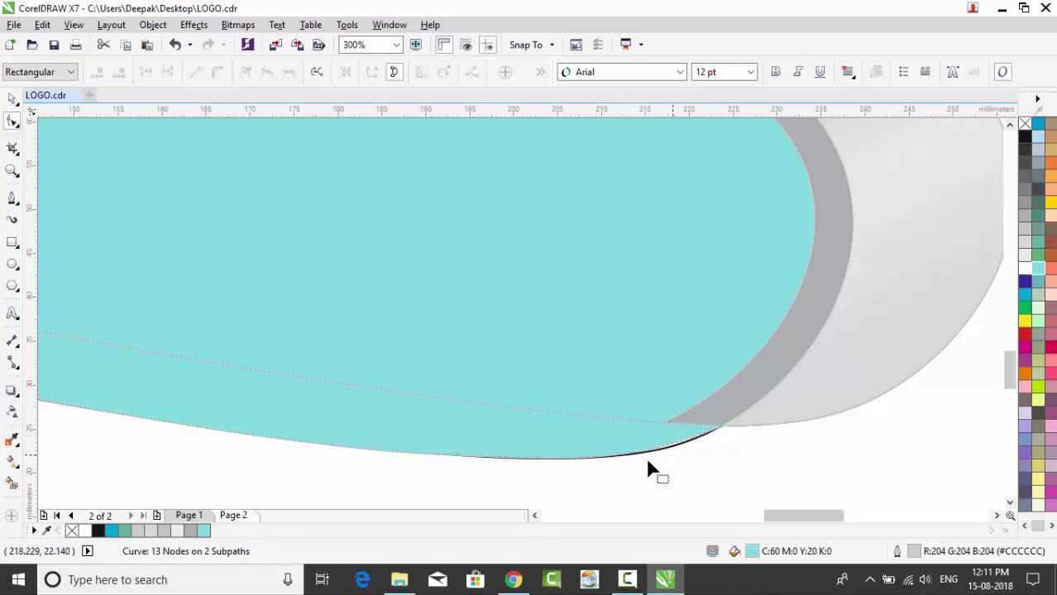
Undo the node edits on the bottom strip and both cyan fills below the arc.
{"action": "scroll", "coordinate": [634, 450], "scroll_direction": "down", "scroll_amount": 2}
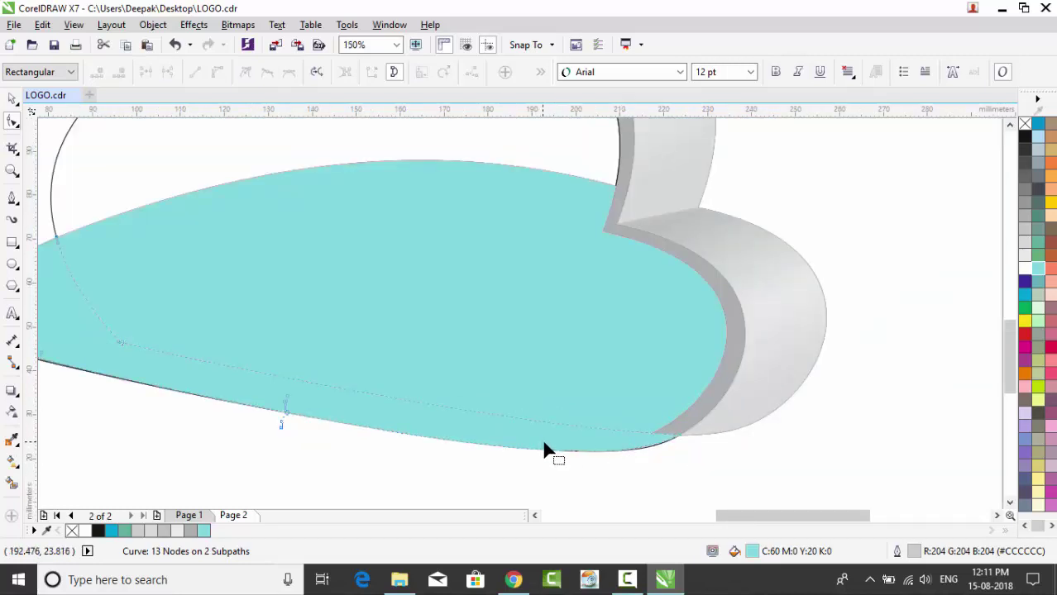
{"action": "scroll", "coordinate": [544, 451], "scroll_direction": "down", "scroll_amount": 2}
{"action": "scroll", "coordinate": [493, 447], "scroll_direction": "up", "scroll_amount": 2}
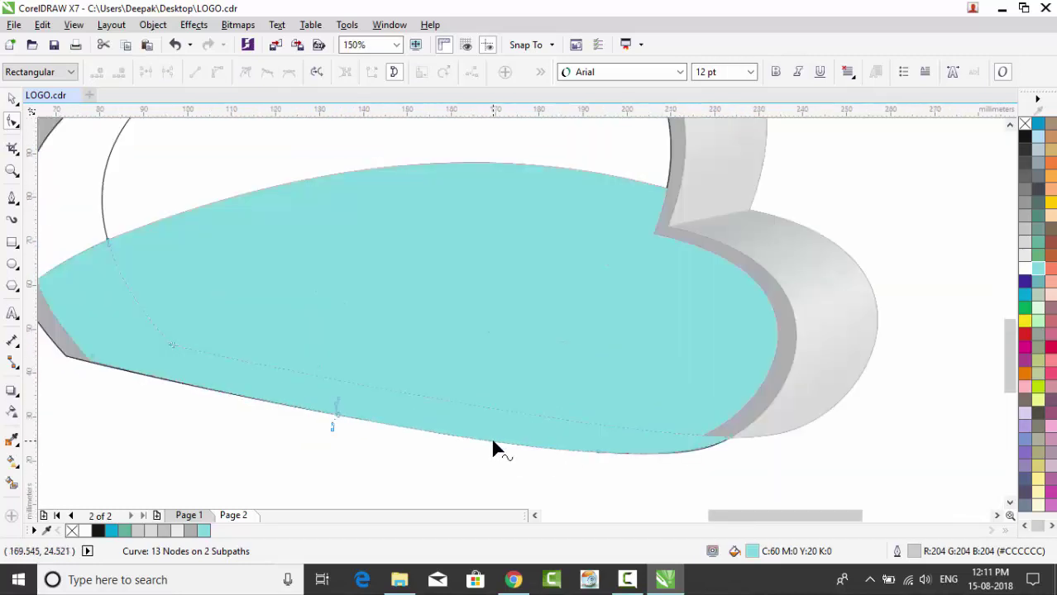
{"action": "scroll", "coordinate": [493, 448], "scroll_direction": "down", "scroll_amount": 2}
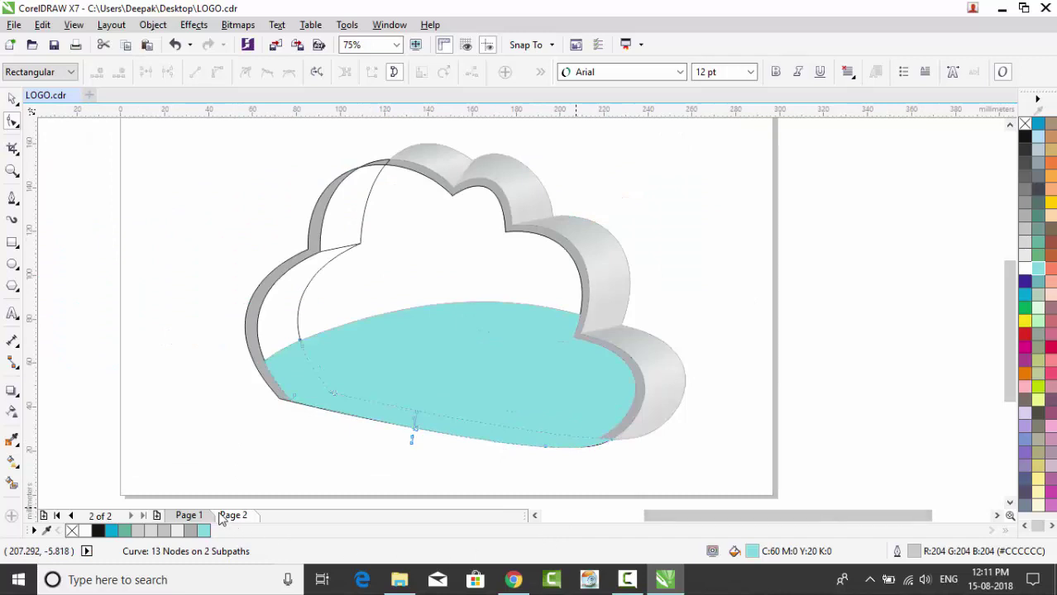
{"action": "left_click", "coordinate": [592, 451]}
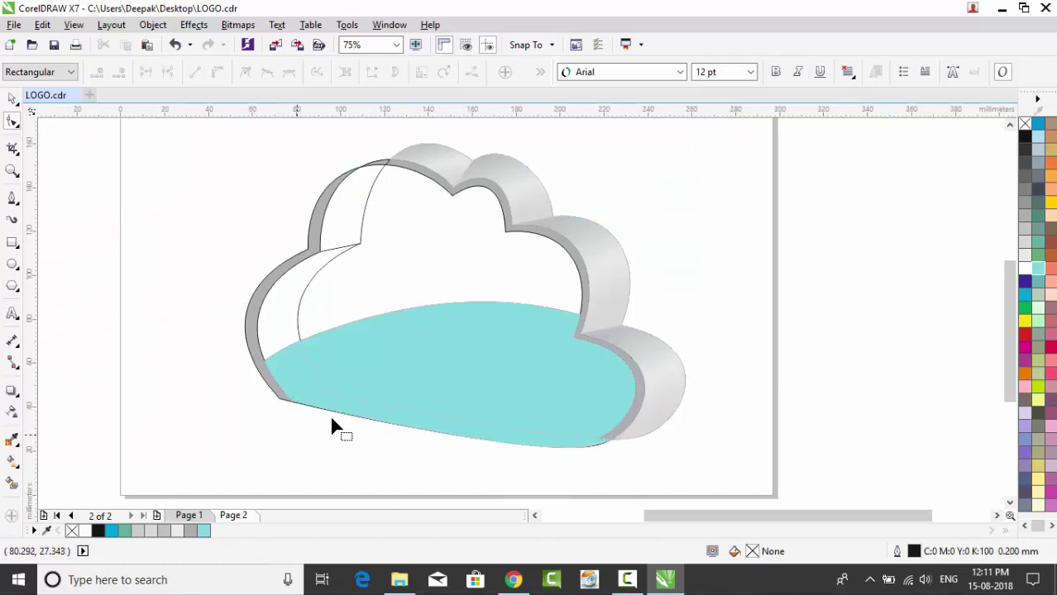
{"action": "key", "text": "ctrl+z"}
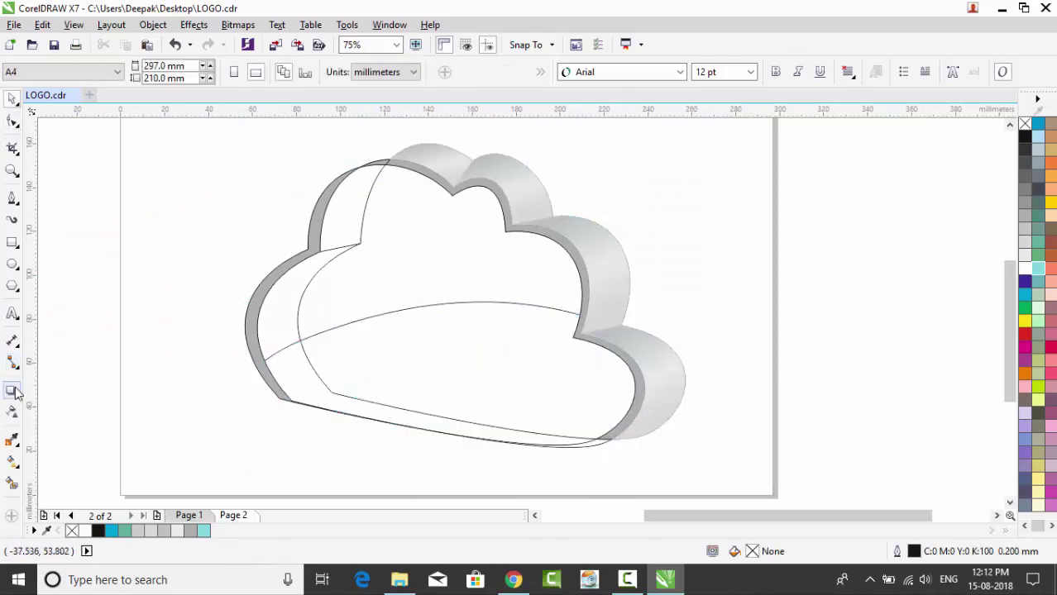
Smart-fill the area below the arc, the lower left strip and the small lower right sliver, each coloured C:60 M:0 Y:20 K:0.
{"action": "left_click", "coordinate": [12, 484]}
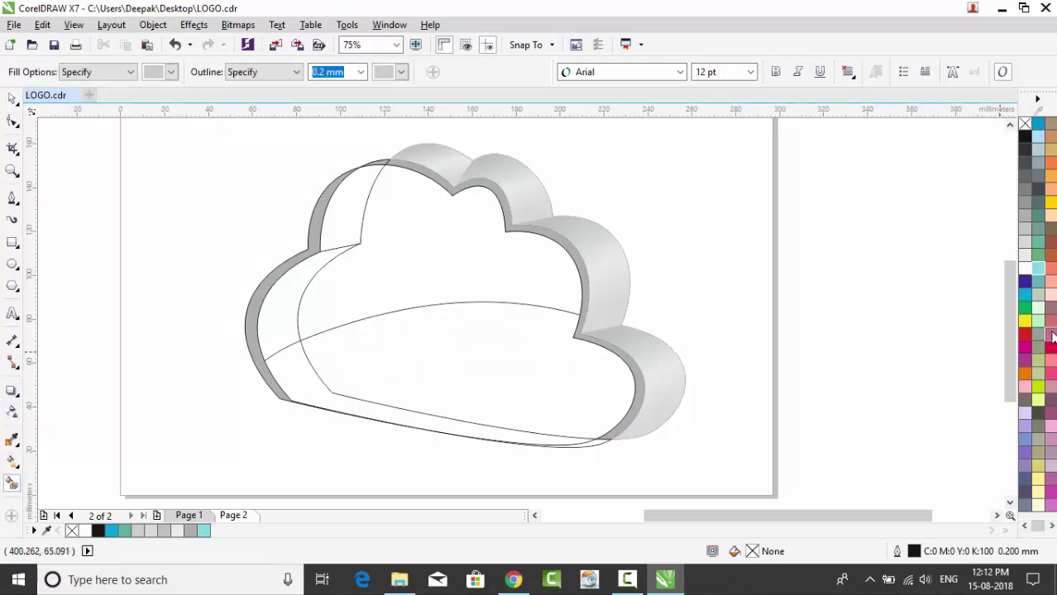
{"action": "left_click", "coordinate": [1037, 294]}
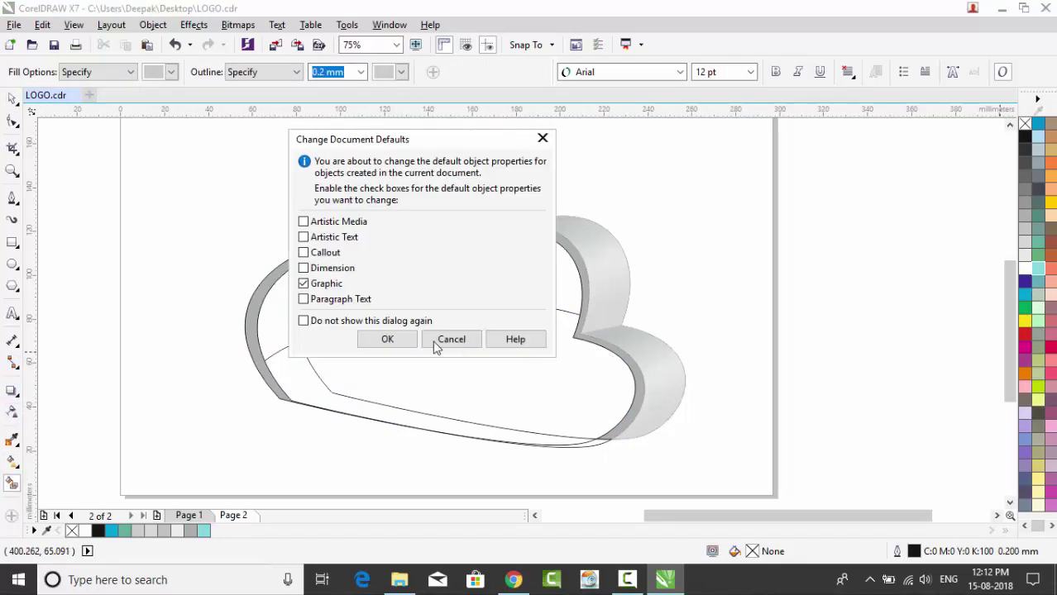
{"action": "left_click", "coordinate": [387, 339]}
{"action": "left_click", "coordinate": [526, 366]}
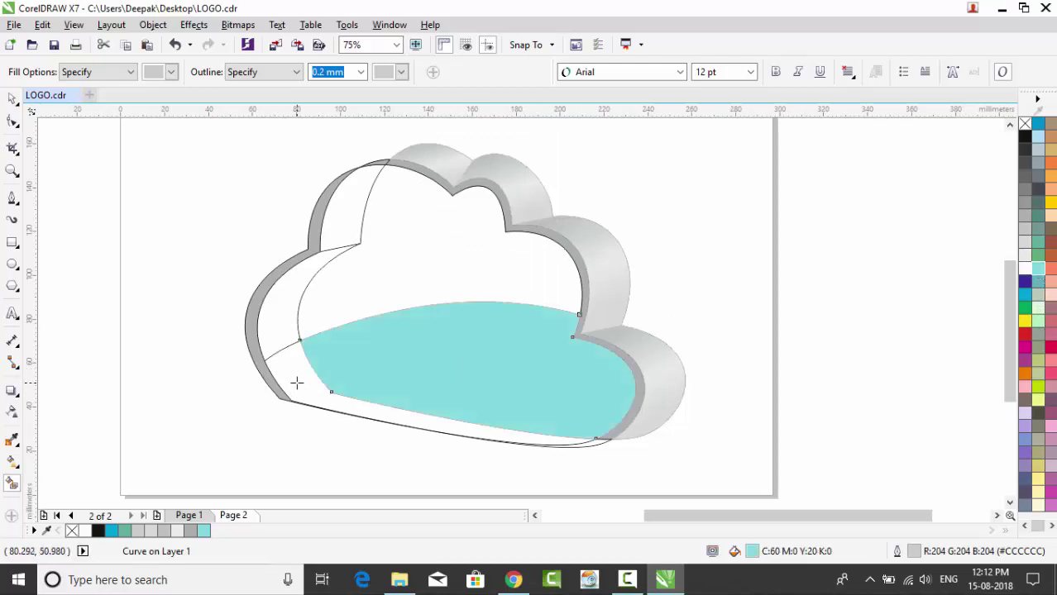
{"action": "left_click", "coordinate": [297, 379]}
{"action": "left_click", "coordinate": [1038, 271]}
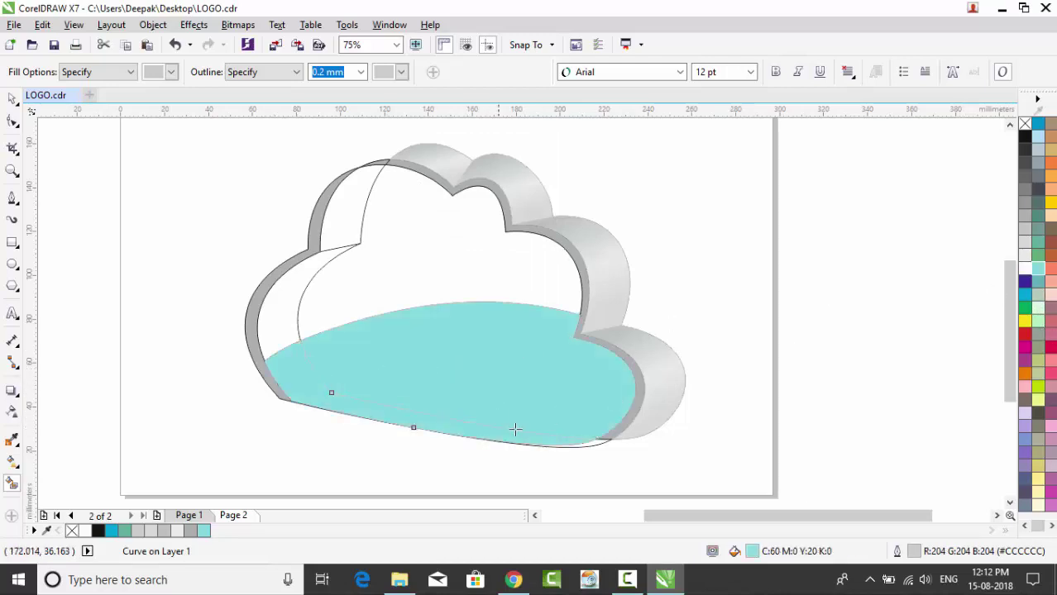
{"action": "left_click", "coordinate": [595, 443]}
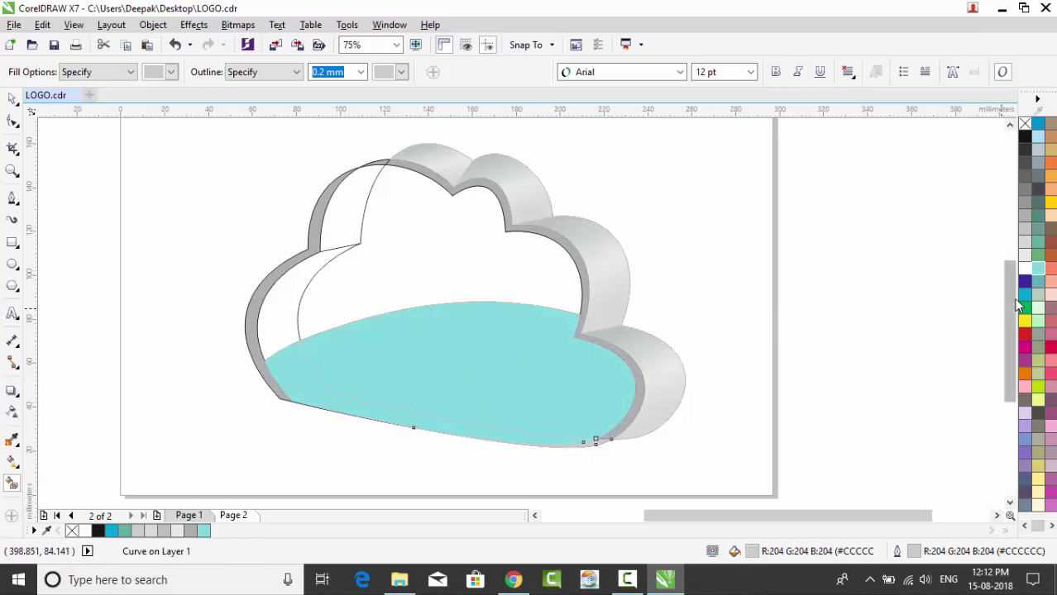
{"action": "left_click", "coordinate": [1037, 271]}
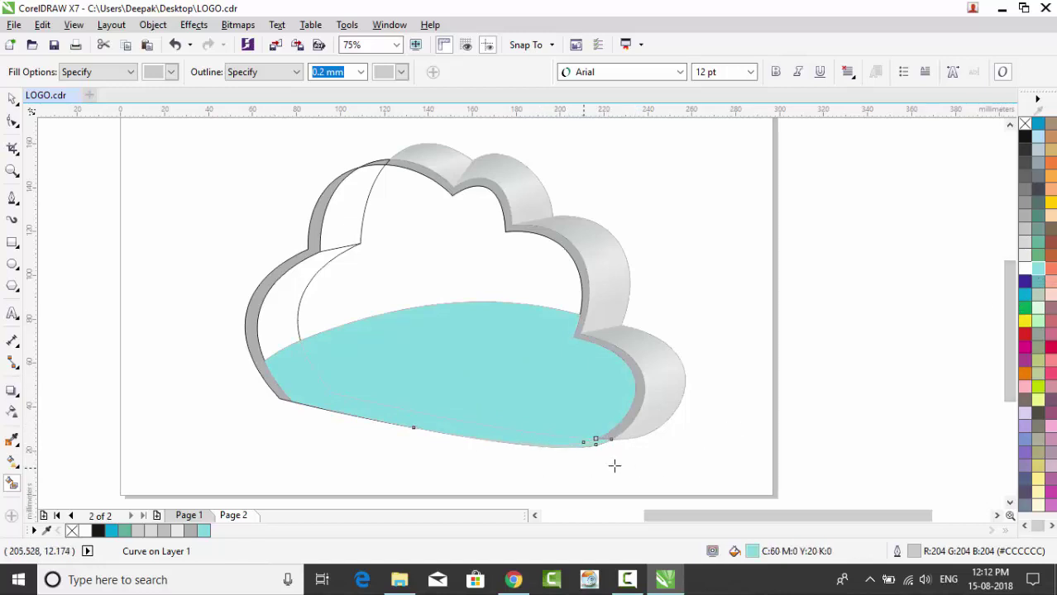
Apply a linear transparency to the large cyan area below the arc, fading from the upper left towards the lower right.
{"action": "left_click", "coordinate": [13, 98]}
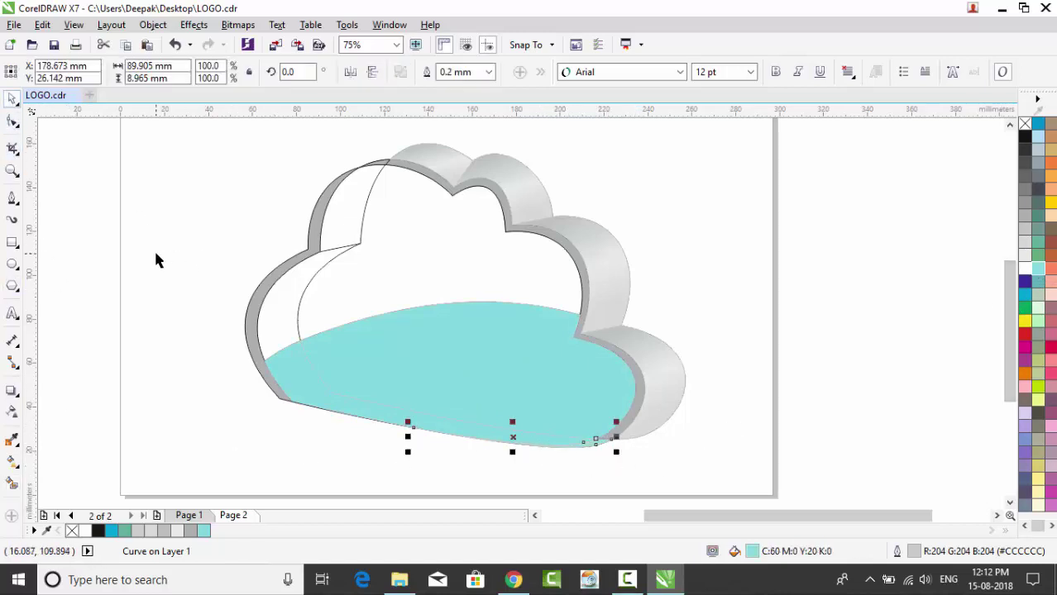
{"action": "left_click", "coordinate": [157, 260]}
{"action": "left_click", "coordinate": [406, 378]}
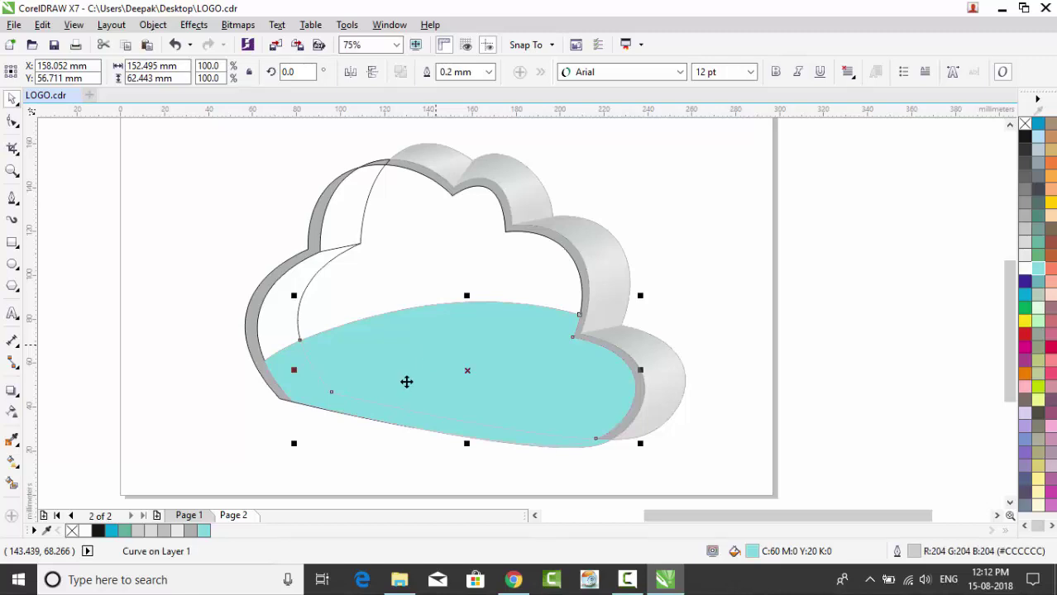
{"action": "left_click", "coordinate": [12, 414]}
{"action": "left_click_drag", "start_coordinate": [439, 326], "coordinate": [436, 474]}
{"action": "left_click_drag", "start_coordinate": [439, 326], "coordinate": [439, 316]}
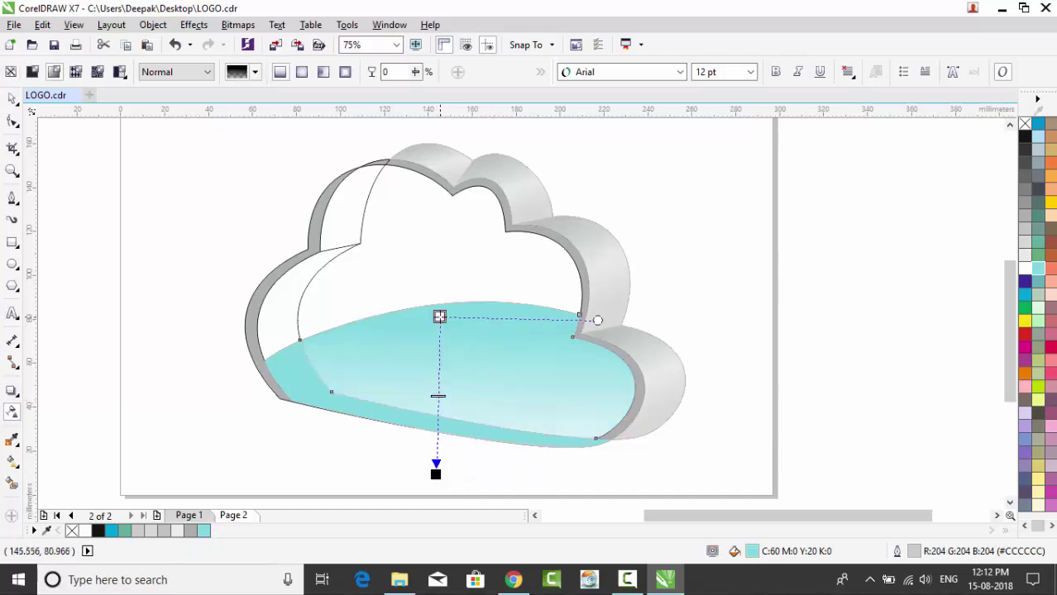
{"action": "left_click_drag", "start_coordinate": [436, 473], "coordinate": [437, 489]}
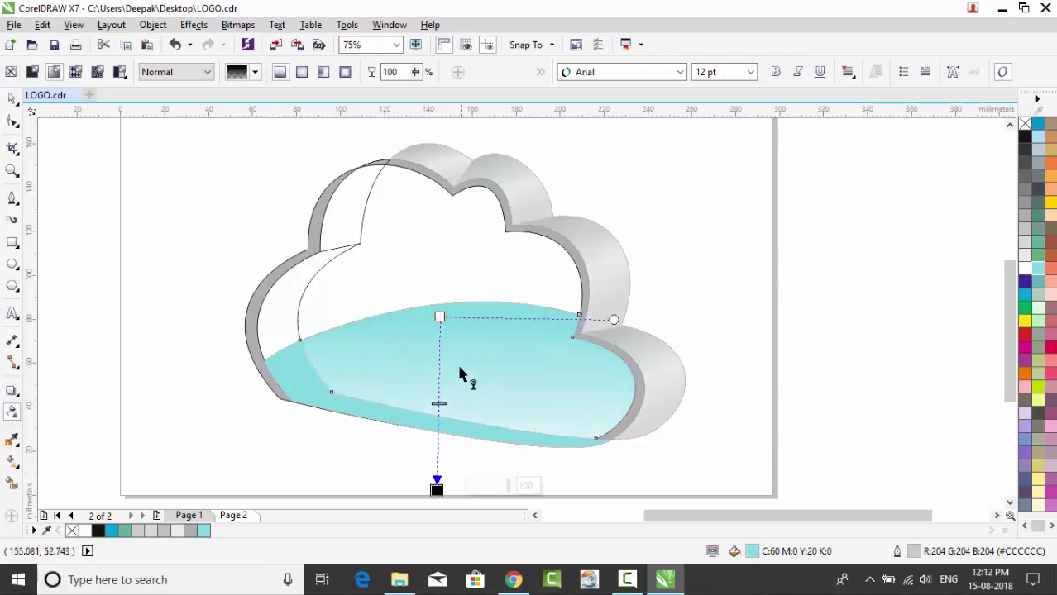
{"action": "left_click_drag", "start_coordinate": [439, 316], "coordinate": [429, 318]}
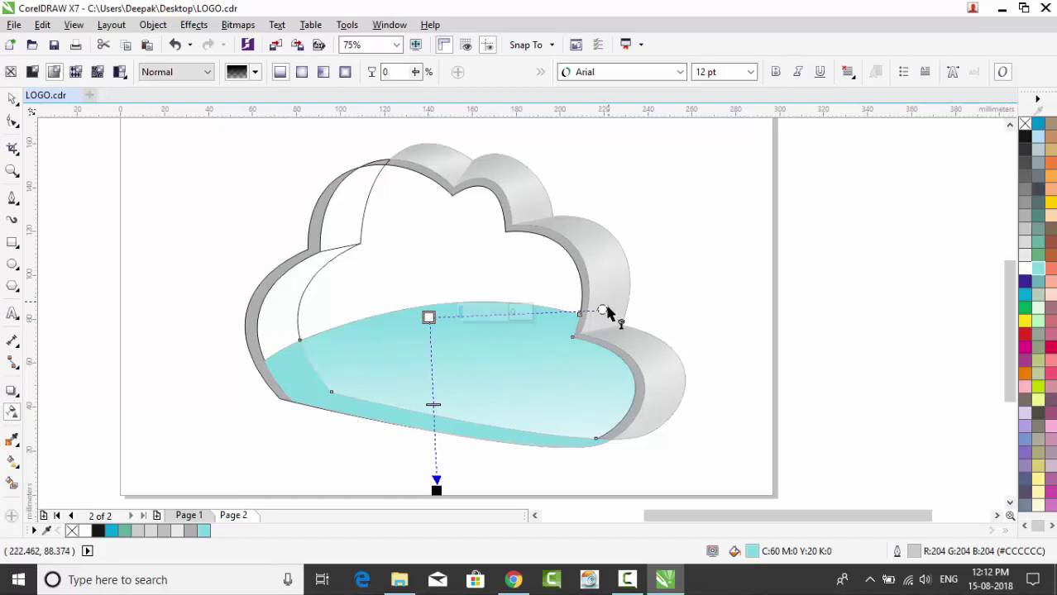
{"action": "left_click_drag", "start_coordinate": [613, 319], "coordinate": [628, 268]}
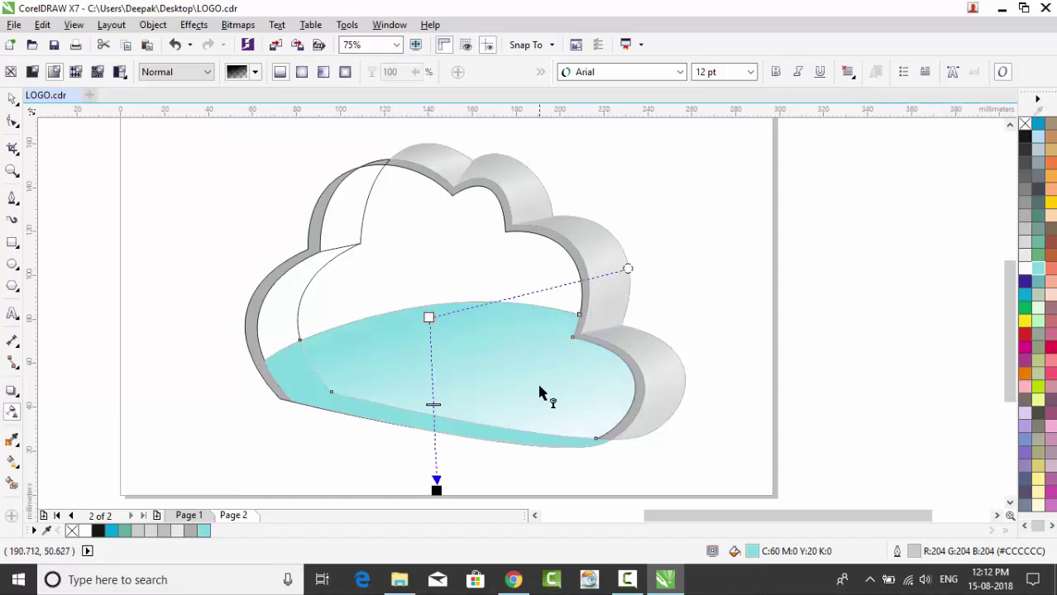
{"action": "left_click_drag", "start_coordinate": [429, 319], "coordinate": [433, 335]}
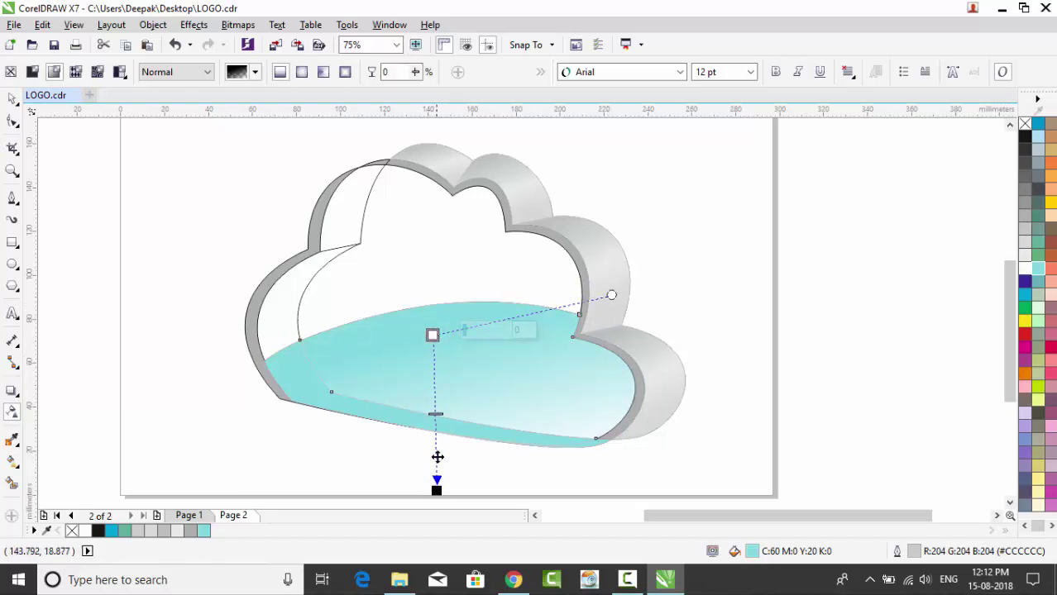
{"action": "left_click", "coordinate": [550, 379]}
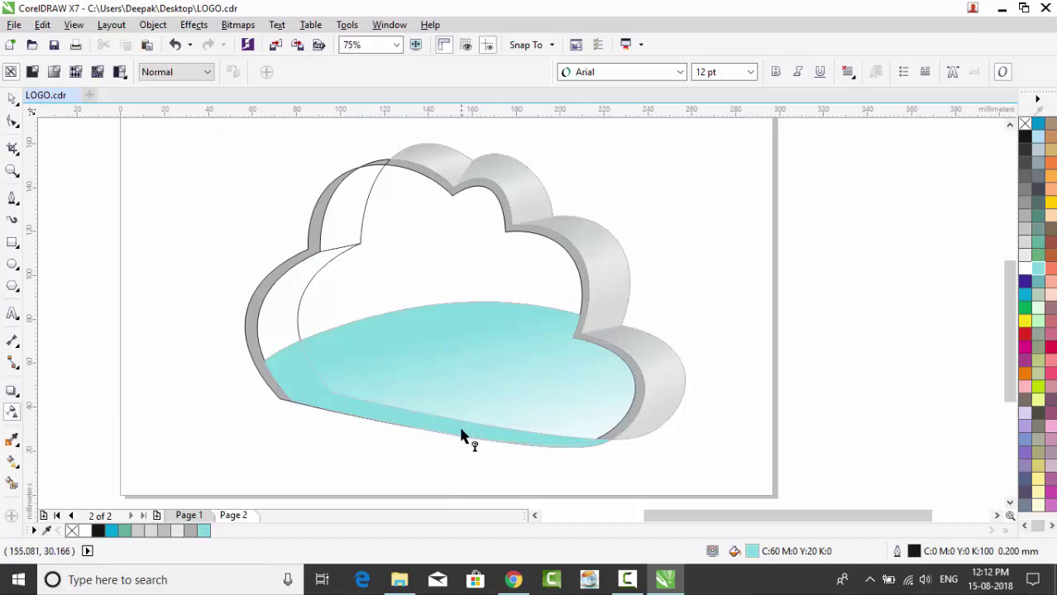
Apply a linear transparency to the cyan strip around the lower left, slanted so it fades towards its lower right end.
{"action": "left_click_drag", "start_coordinate": [461, 436], "coordinate": [582, 403]}
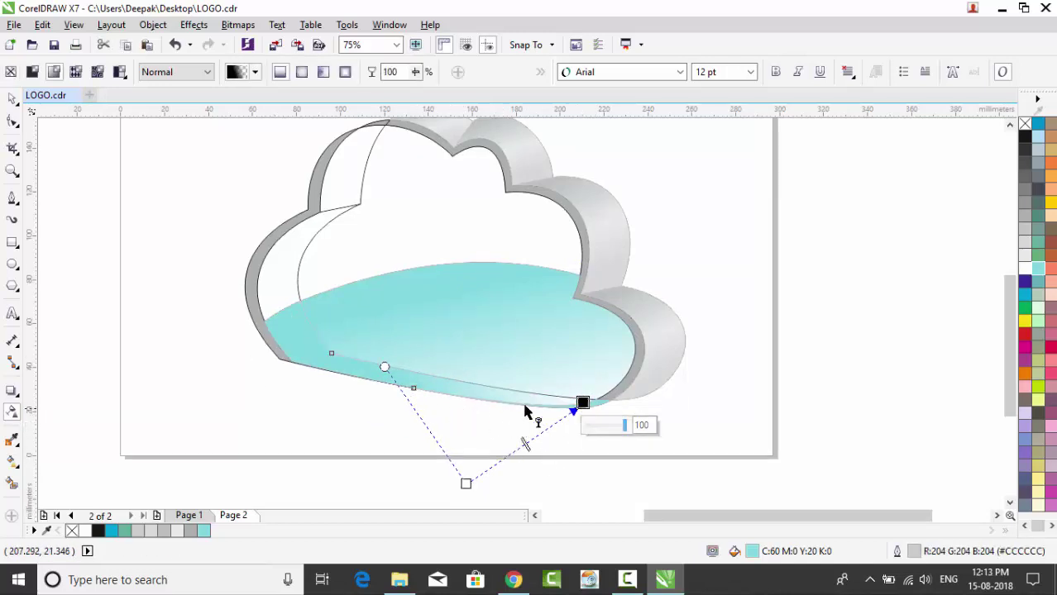
{"action": "left_click_drag", "start_coordinate": [384, 366], "coordinate": [271, 311]}
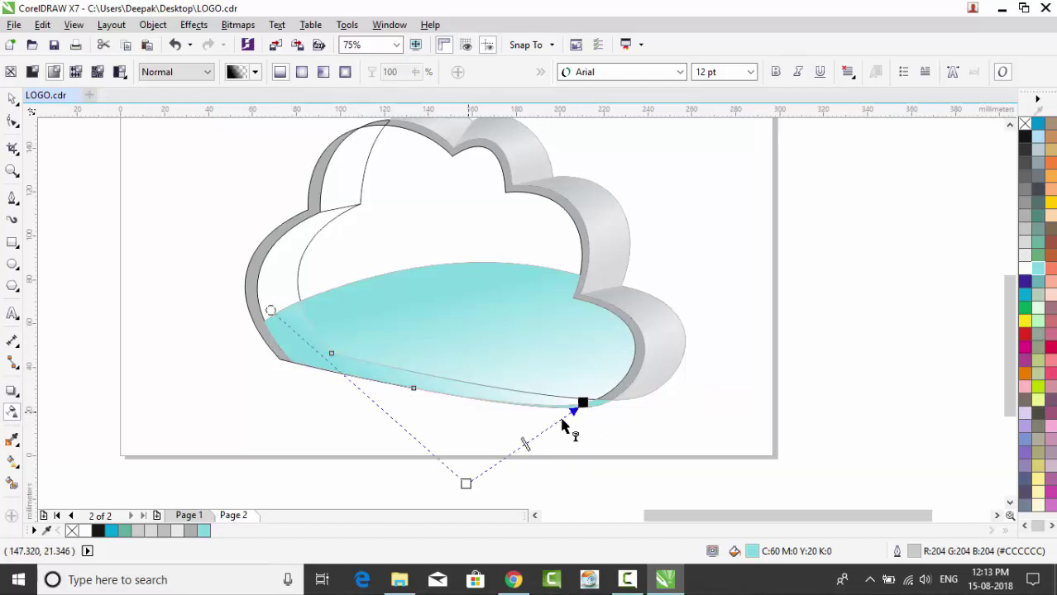
{"action": "mouse_move", "coordinate": [523, 444]}
{"action": "left_mouse_down"}
{"action": "mouse_move", "coordinate": [540, 441]}
{"action": "mouse_move", "coordinate": [530, 447]}
{"action": "left_mouse_up"}
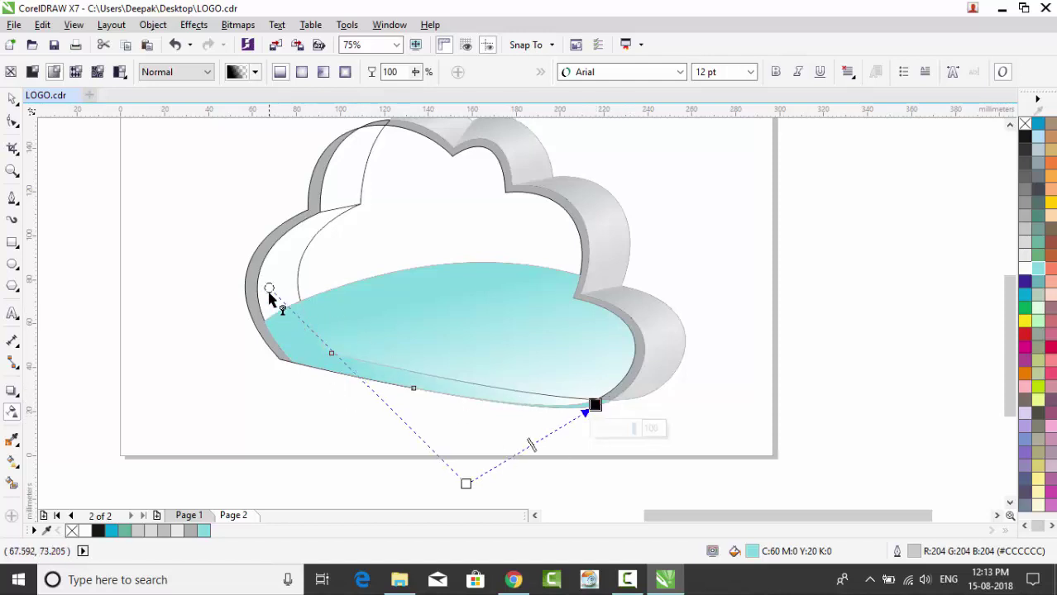
{"action": "left_click_drag", "start_coordinate": [267, 291], "coordinate": [274, 324]}
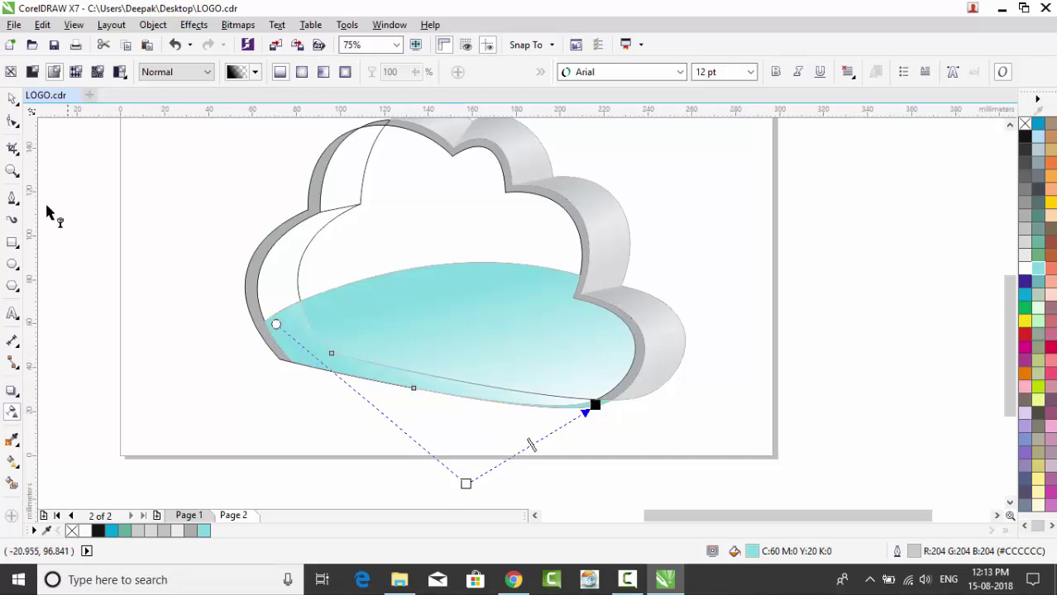
{"action": "left_click", "coordinate": [12, 99]}
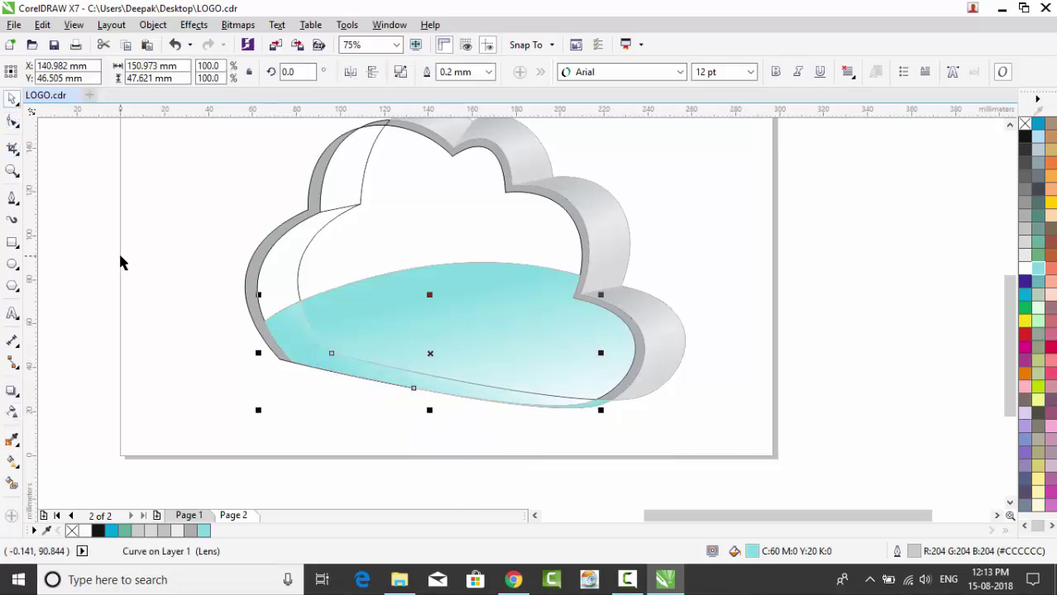
{"action": "left_click", "coordinate": [184, 276]}
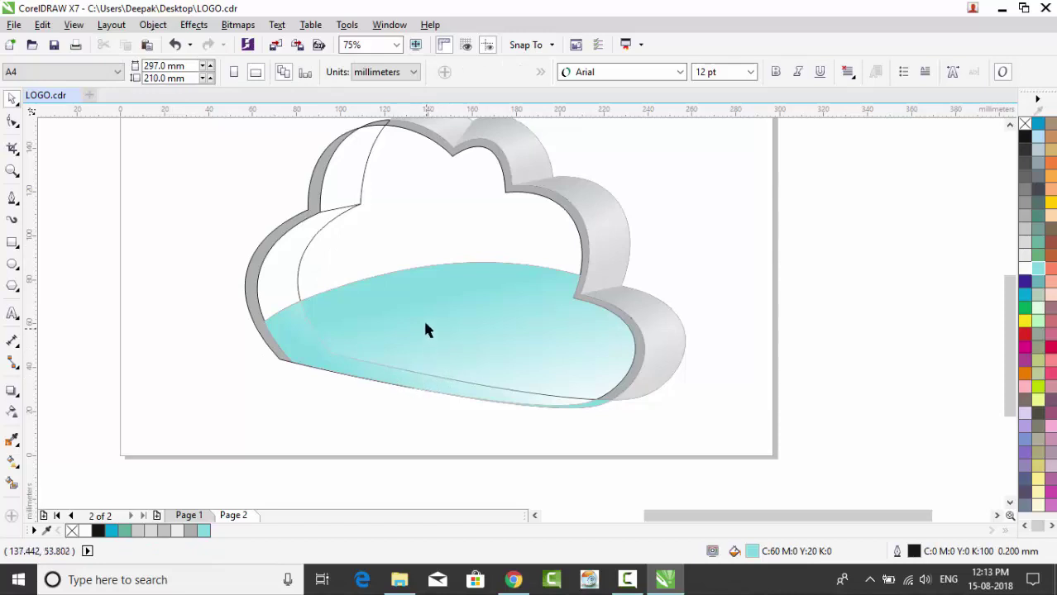
Draw a rectangle about 146 by 21 mm across the cloud's bottom between the grey rim ends and convert it to curves.
{"action": "left_click", "coordinate": [585, 413]}
{"action": "key", "text": "Escape"}
{"action": "scroll", "coordinate": [184, 345], "scroll_direction": "up", "scroll_amount": 3}
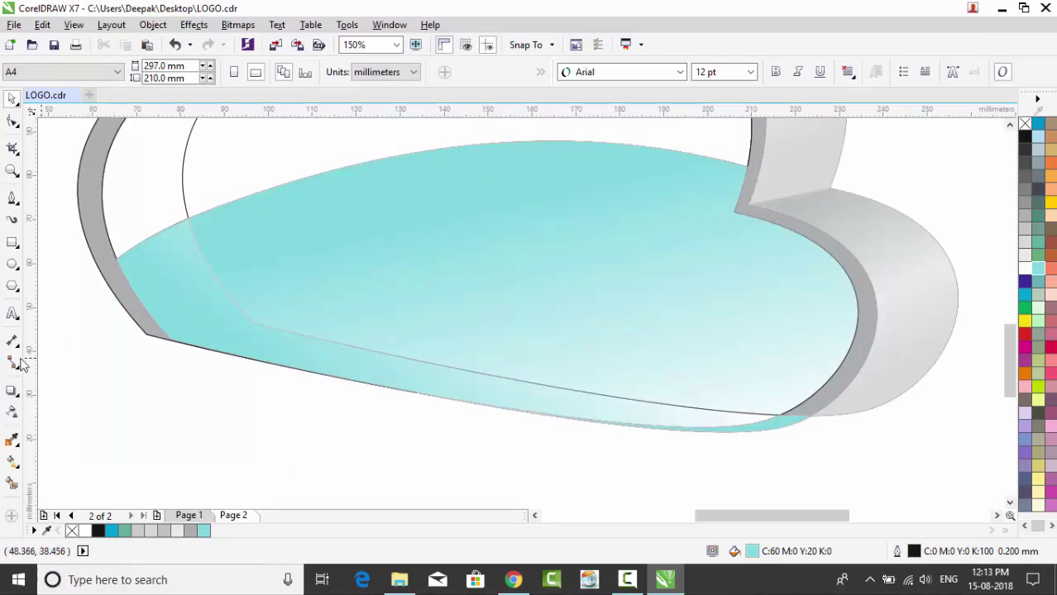
{"action": "left_click", "coordinate": [12, 242]}
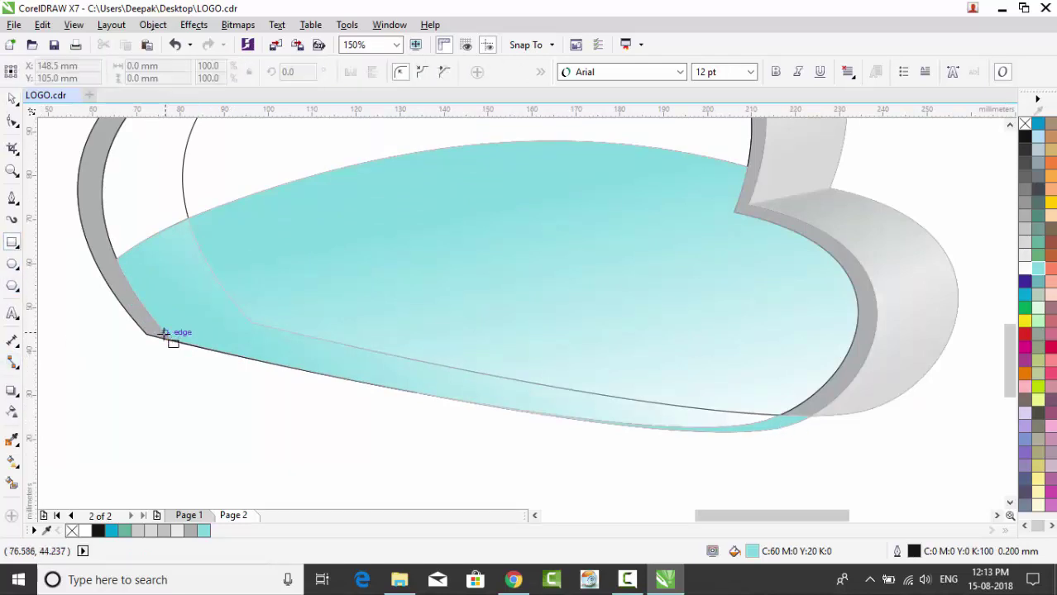
{"action": "left_click_drag", "start_coordinate": [159, 328], "coordinate": [808, 417]}
{"action": "left_click_drag", "start_coordinate": [719, 411], "coordinate": [719, 410]}
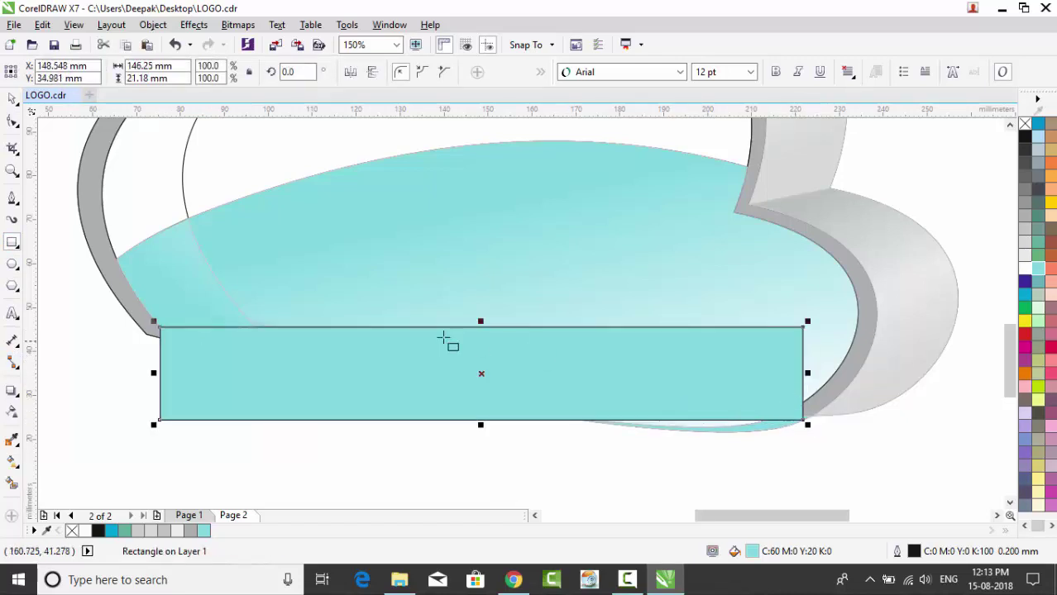
{"action": "key", "text": "F10"}
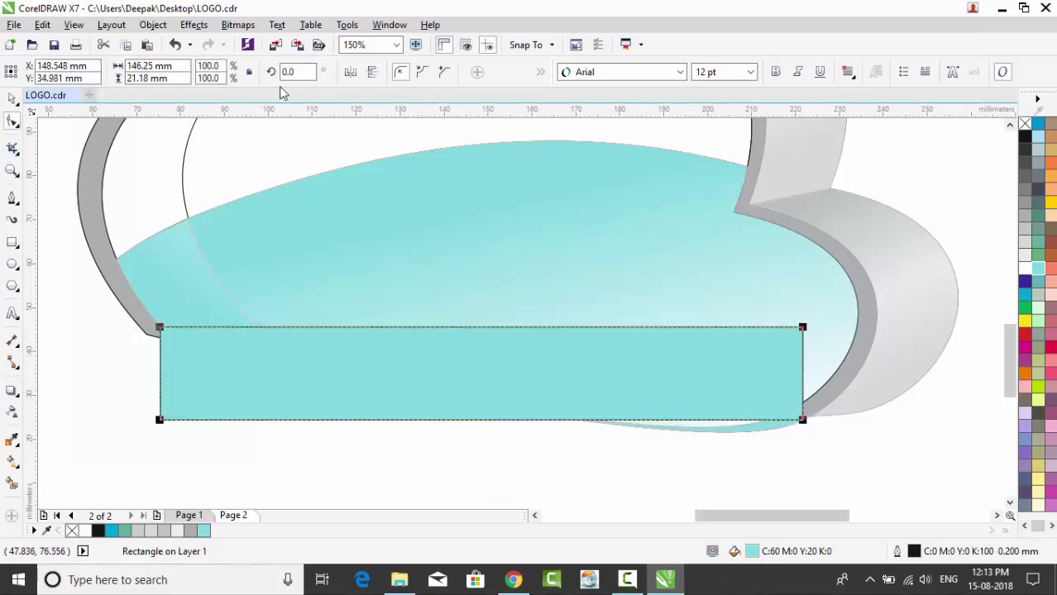
{"action": "key", "text": "ctrl+q"}
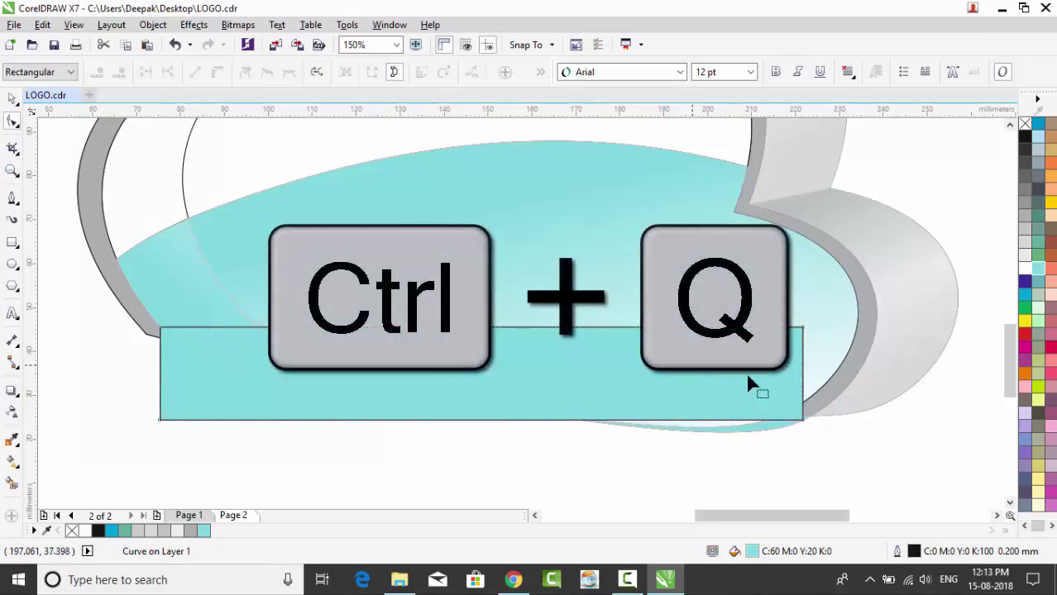
Move the converted rectangle's corner nodes onto the inner and outer ends of the grey rim at both lower ends.
{"action": "left_click_drag", "start_coordinate": [801, 419], "coordinate": [810, 416]}
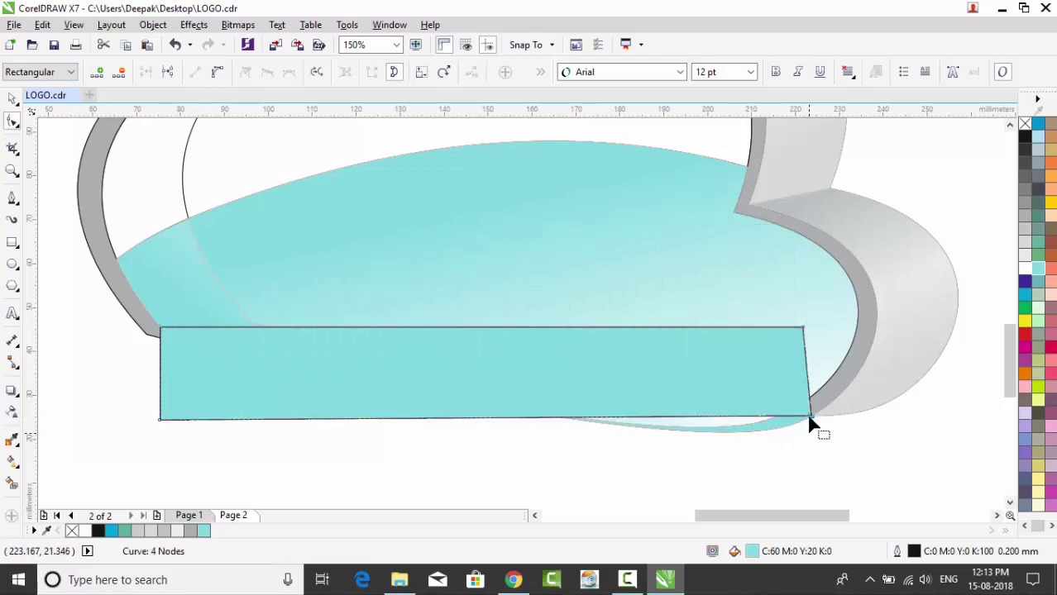
{"action": "left_click_drag", "start_coordinate": [804, 336], "coordinate": [788, 412]}
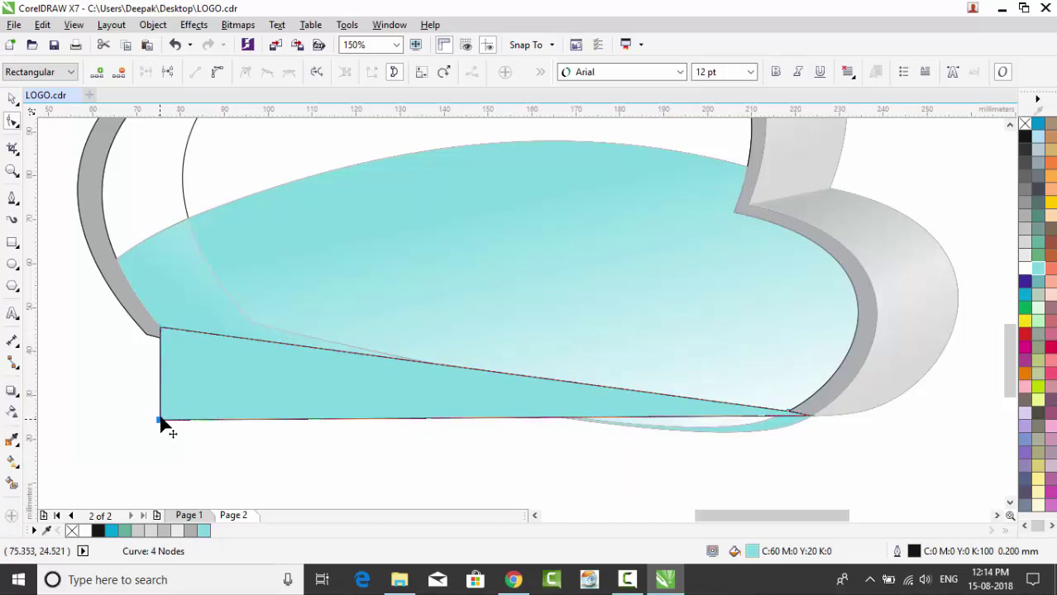
{"action": "left_click_drag", "start_coordinate": [160, 418], "coordinate": [165, 347]}
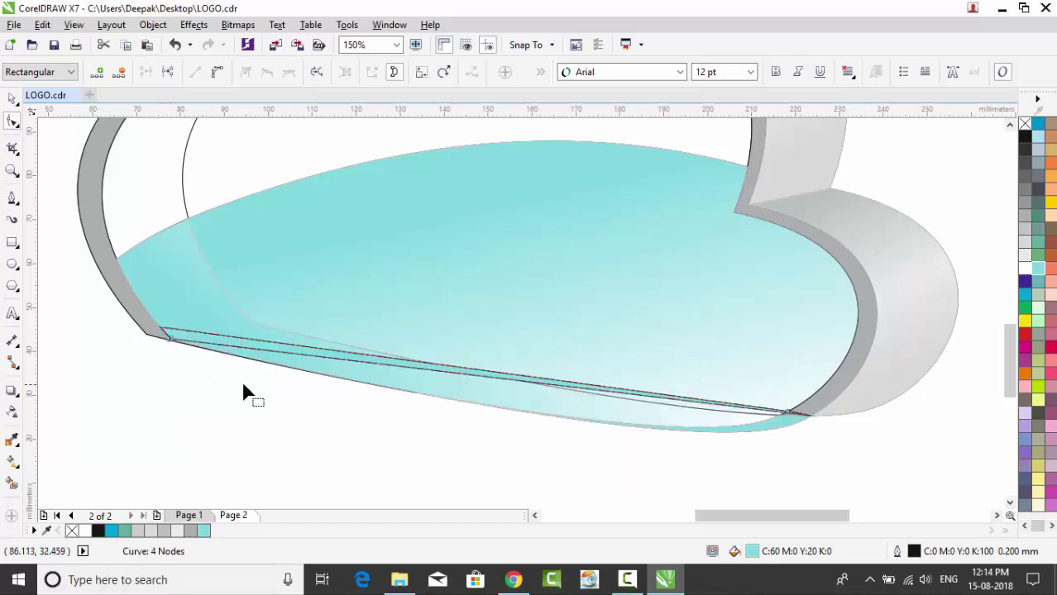
{"action": "left_click_drag", "start_coordinate": [497, 380], "coordinate": [493, 408]}
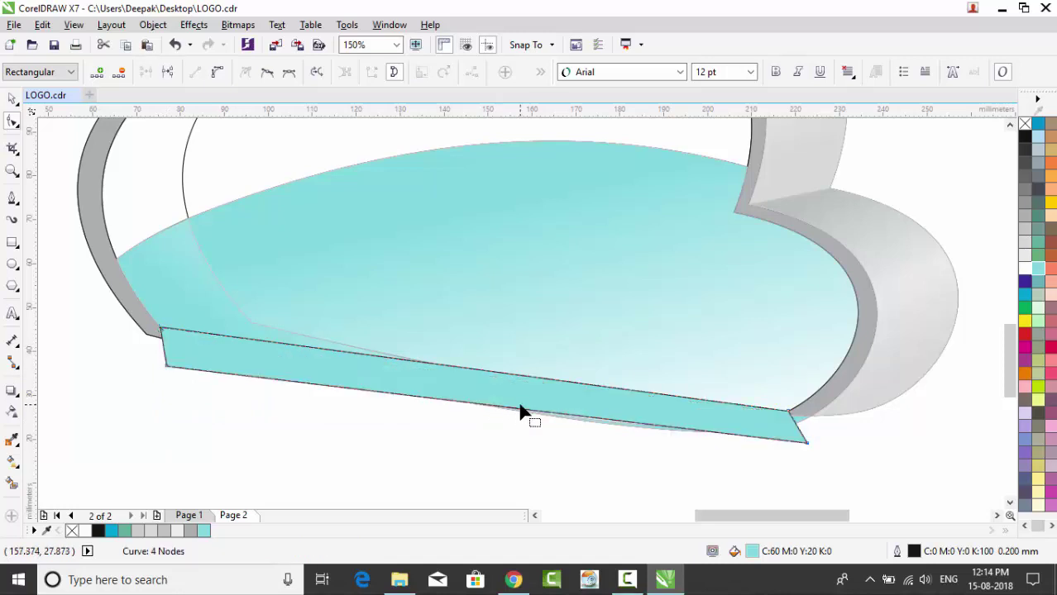
{"action": "key", "text": "ctrl+z"}
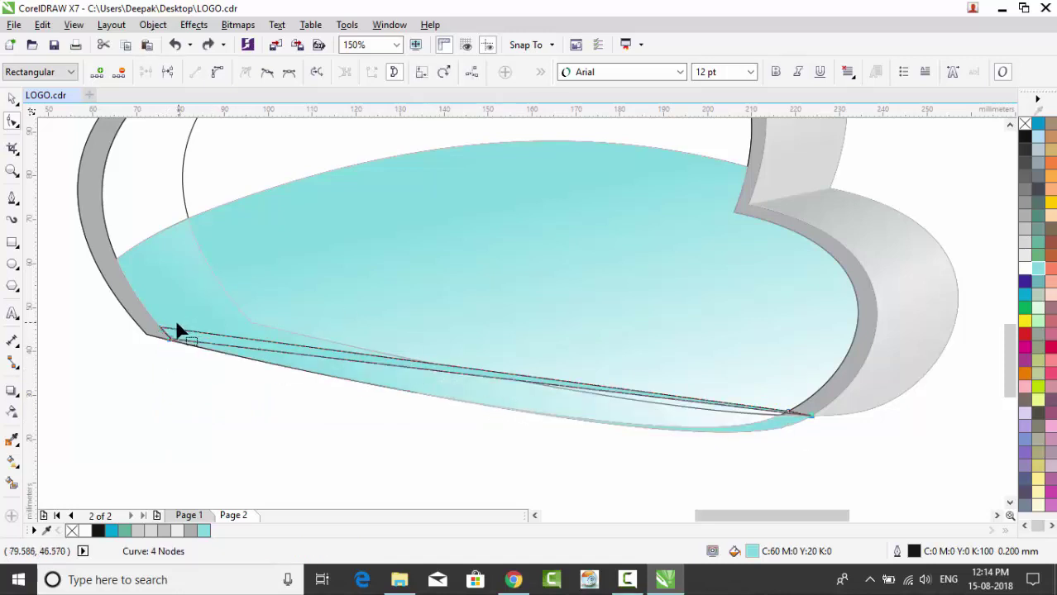
Convert the bottom shape's straight edges to curves and bend its lower edge along the outer cloud outline, aligning the lower left node.
{"action": "left_click_drag", "start_coordinate": [104, 313], "coordinate": [821, 432]}
{"action": "left_click", "coordinate": [330, 409]}
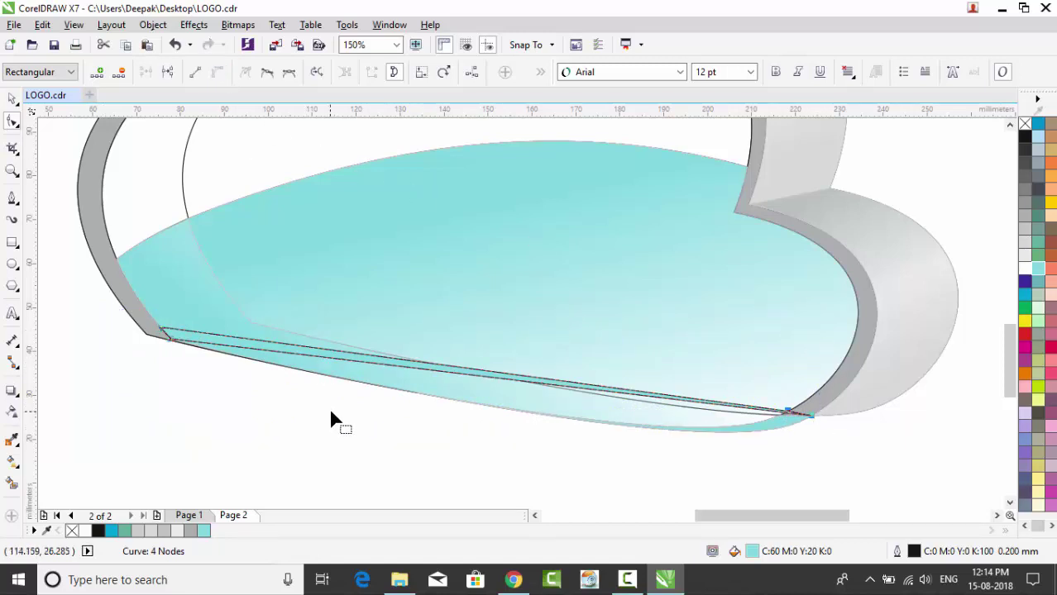
{"action": "left_click", "coordinate": [425, 371]}
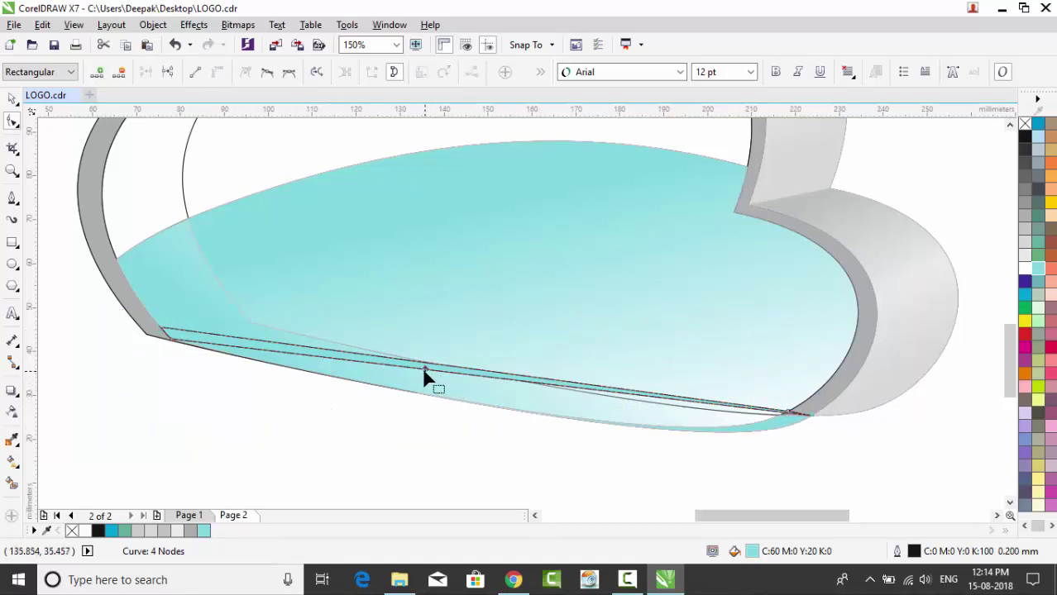
{"action": "left_click_drag", "start_coordinate": [425, 370], "coordinate": [415, 389]}
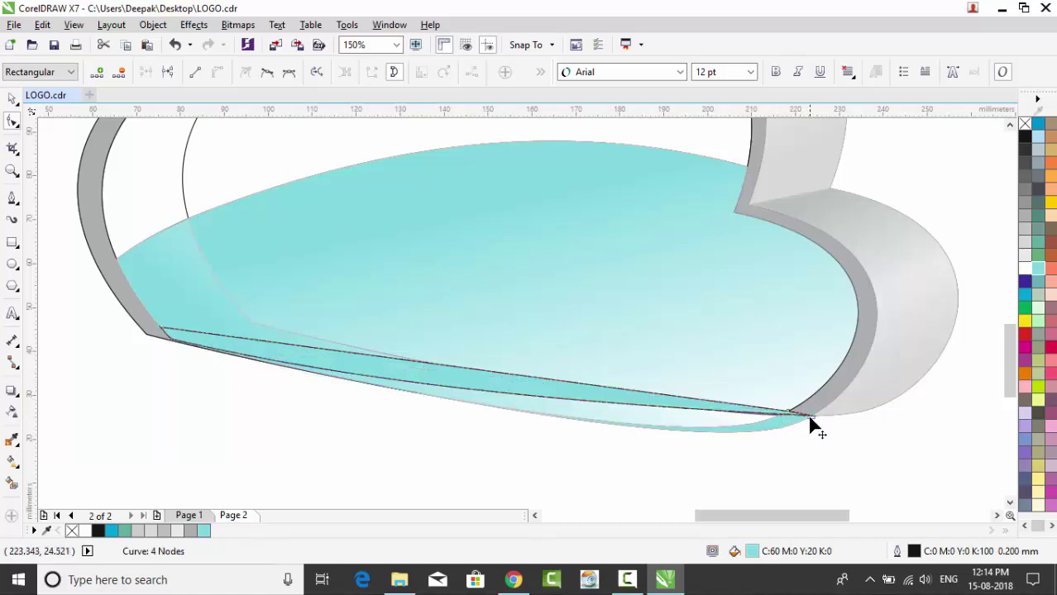
{"action": "left_click", "coordinate": [810, 421]}
{"action": "left_click_drag", "start_coordinate": [590, 406], "coordinate": [735, 466]}
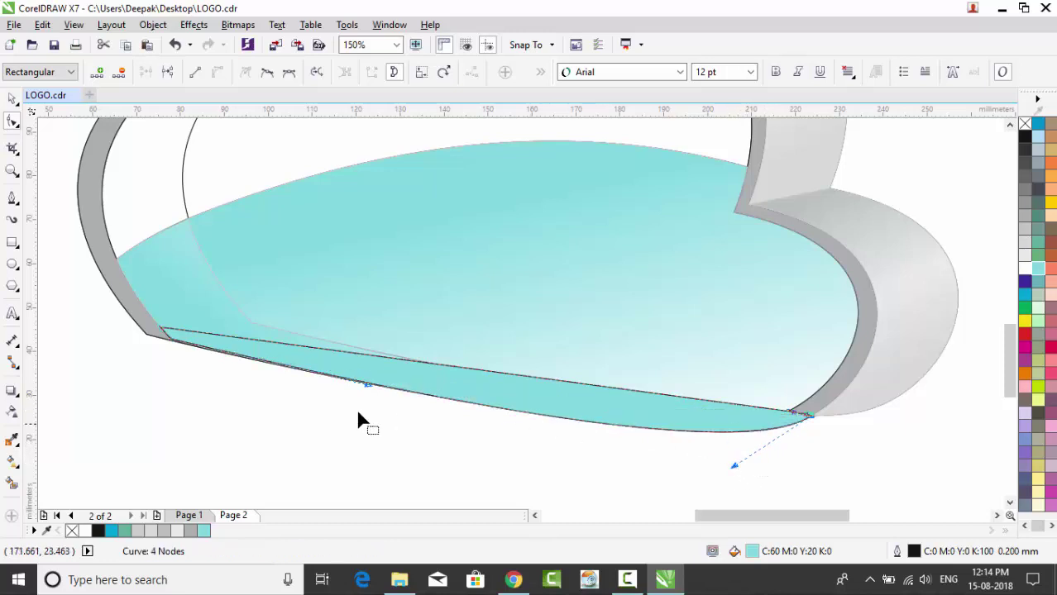
{"action": "scroll", "coordinate": [171, 339], "scroll_direction": "up", "scroll_amount": 2}
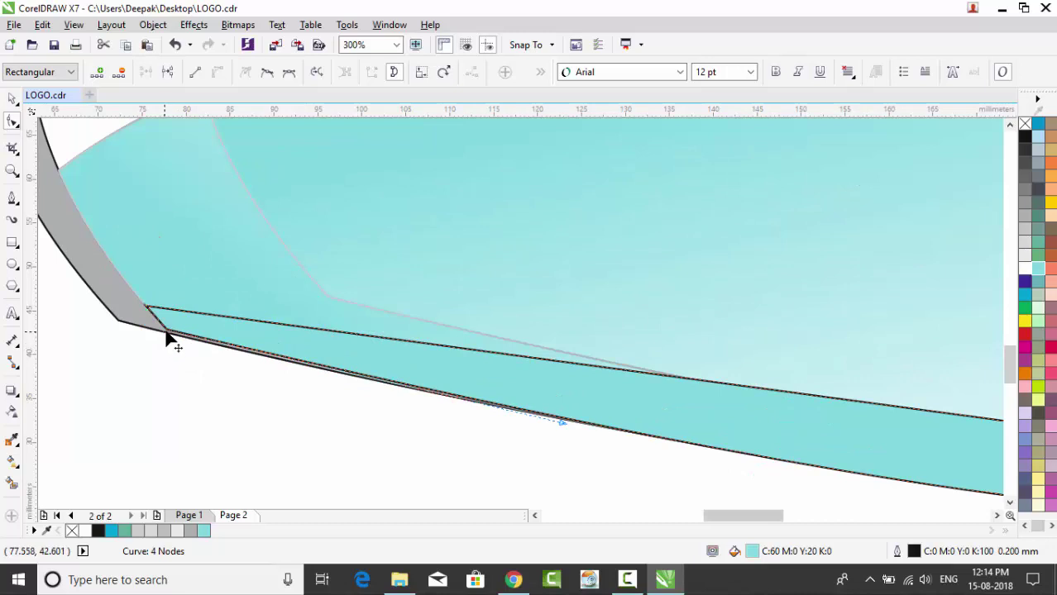
{"action": "left_click_drag", "start_coordinate": [169, 338], "coordinate": [172, 341]}
{"action": "scroll", "coordinate": [616, 413], "scroll_direction": "down", "scroll_amount": 2}
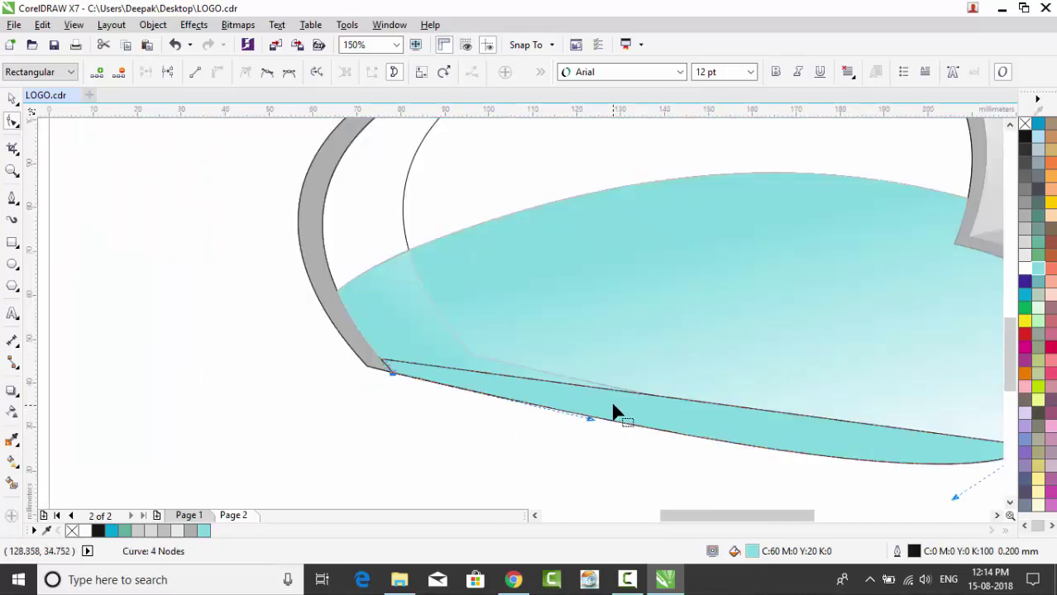
Bend the bottom shape's upper edge downward, roughly parallel to its lower edge, forming a thin rim band.
{"action": "left_click", "coordinate": [997, 515]}
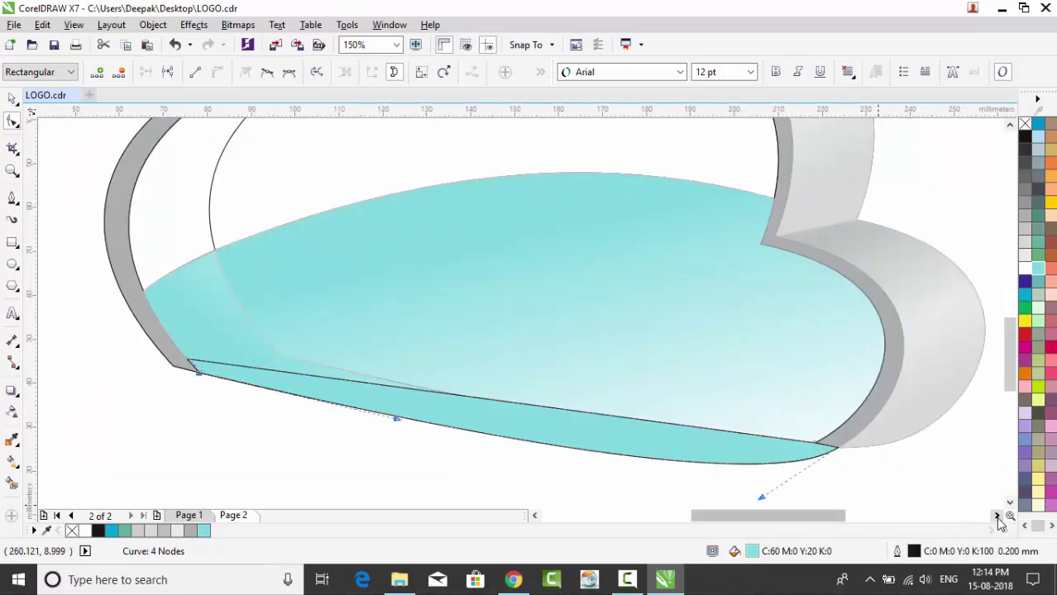
{"action": "left_click", "coordinate": [818, 447]}
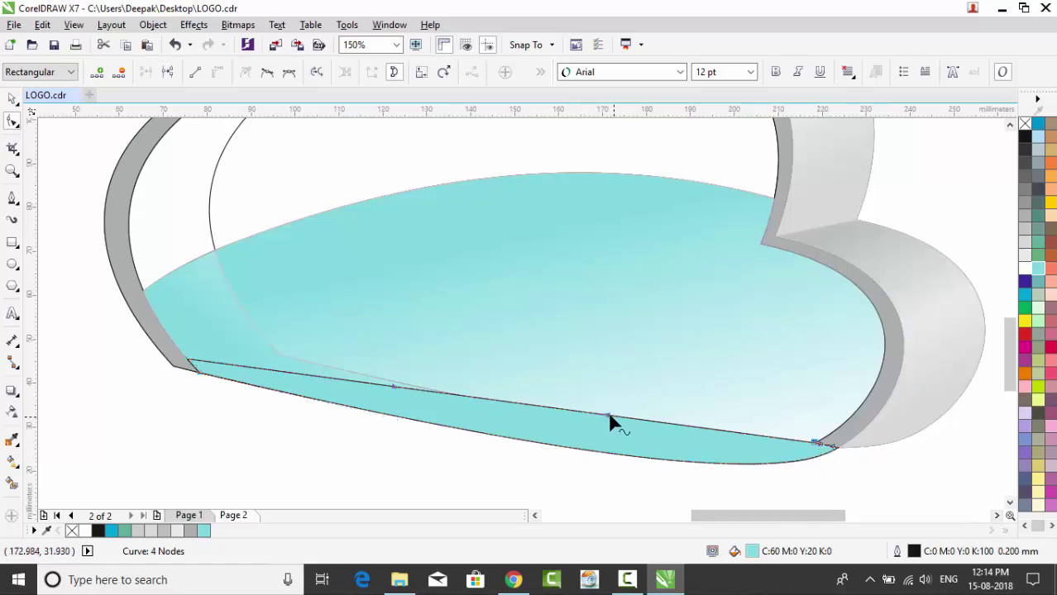
{"action": "left_click_drag", "start_coordinate": [608, 422], "coordinate": [617, 478]}
{"action": "left_click_drag", "start_coordinate": [394, 388], "coordinate": [392, 400]}
{"action": "scroll", "coordinate": [178, 361], "scroll_direction": "up", "scroll_amount": 4}
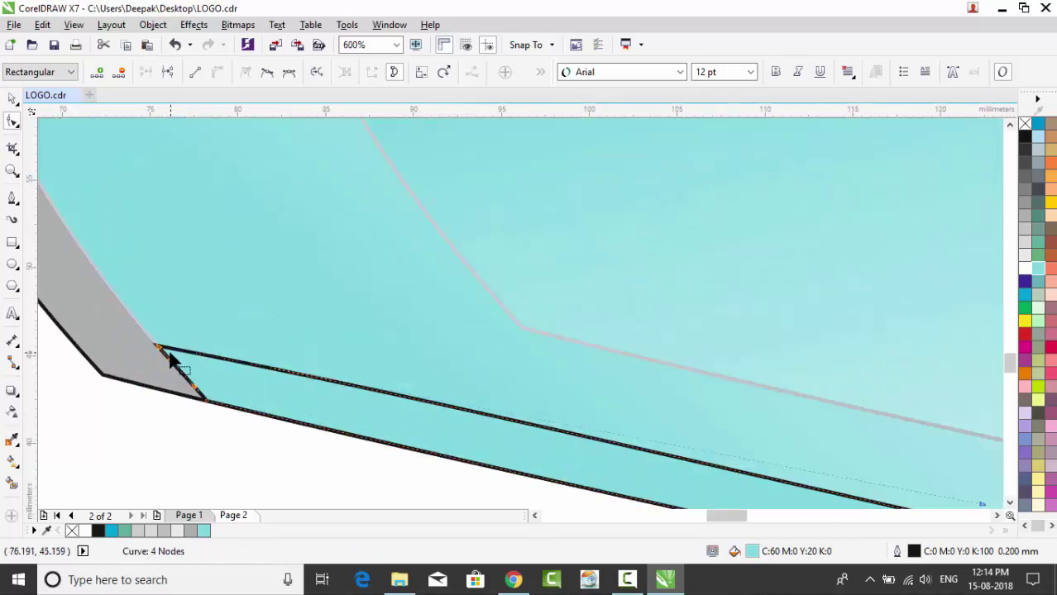
{"action": "scroll", "coordinate": [189, 354], "scroll_direction": "down", "scroll_amount": 2}
{"action": "scroll", "coordinate": [318, 373], "scroll_direction": "down", "scroll_amount": 2}
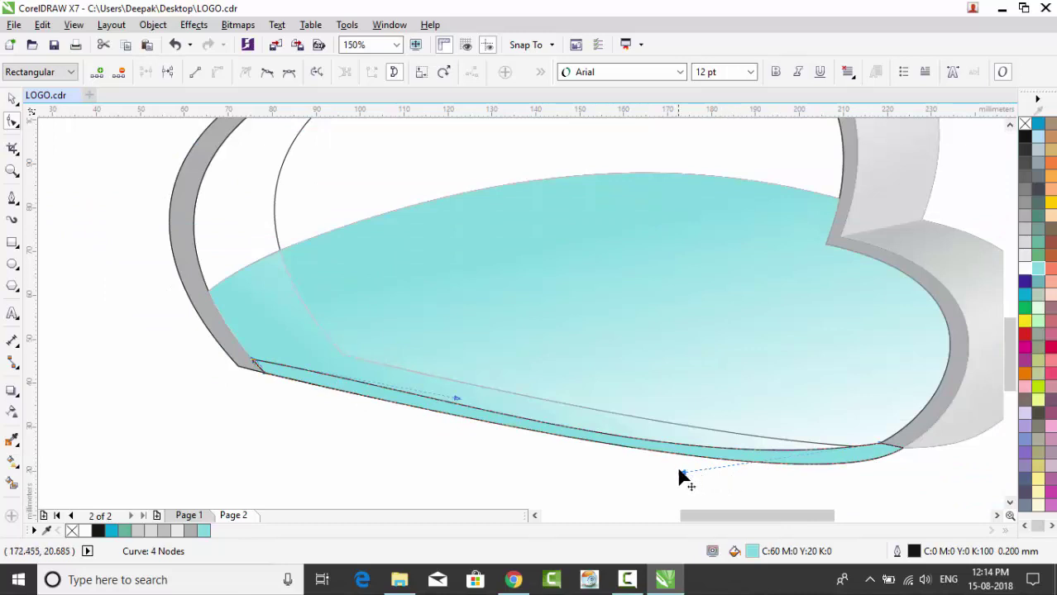
{"action": "left_click_drag", "start_coordinate": [678, 472], "coordinate": [745, 478]}
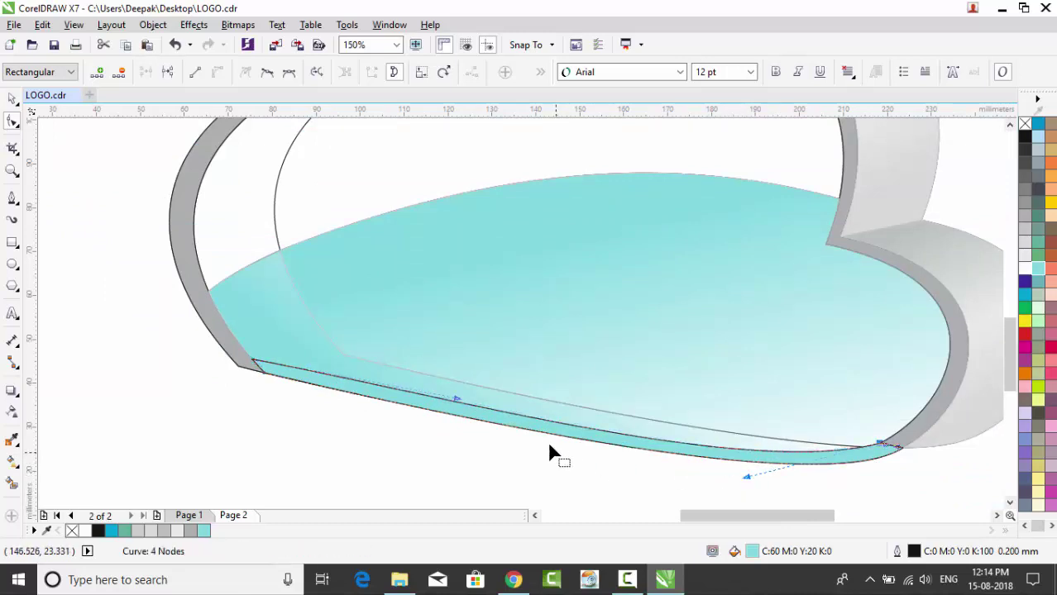
Remove the outline from the bottom rim band and fill it with 40% black grey.
{"action": "left_click", "coordinate": [454, 406]}
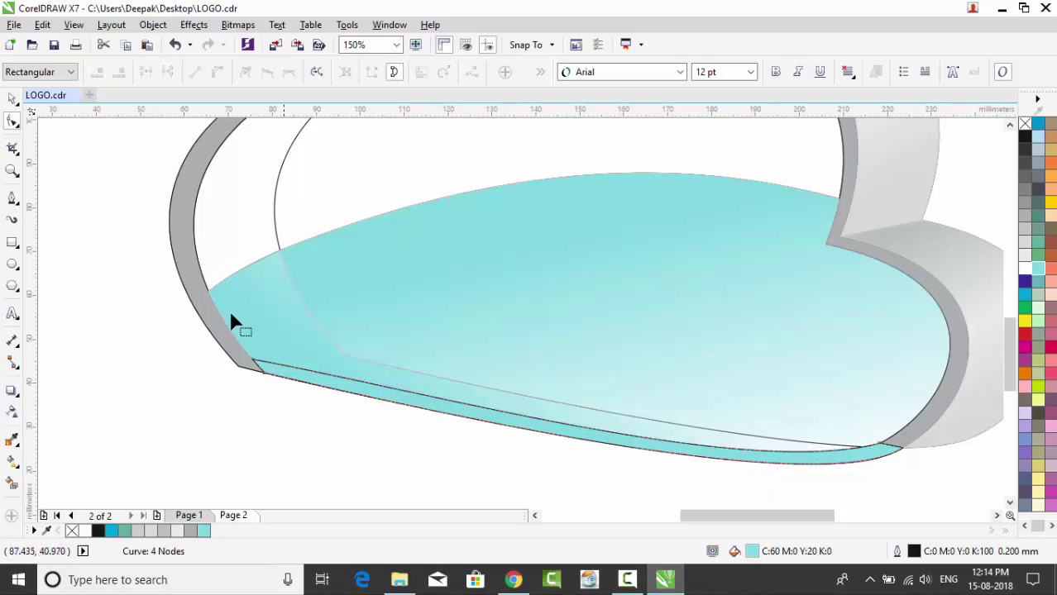
{"action": "left_click", "coordinate": [12, 98]}
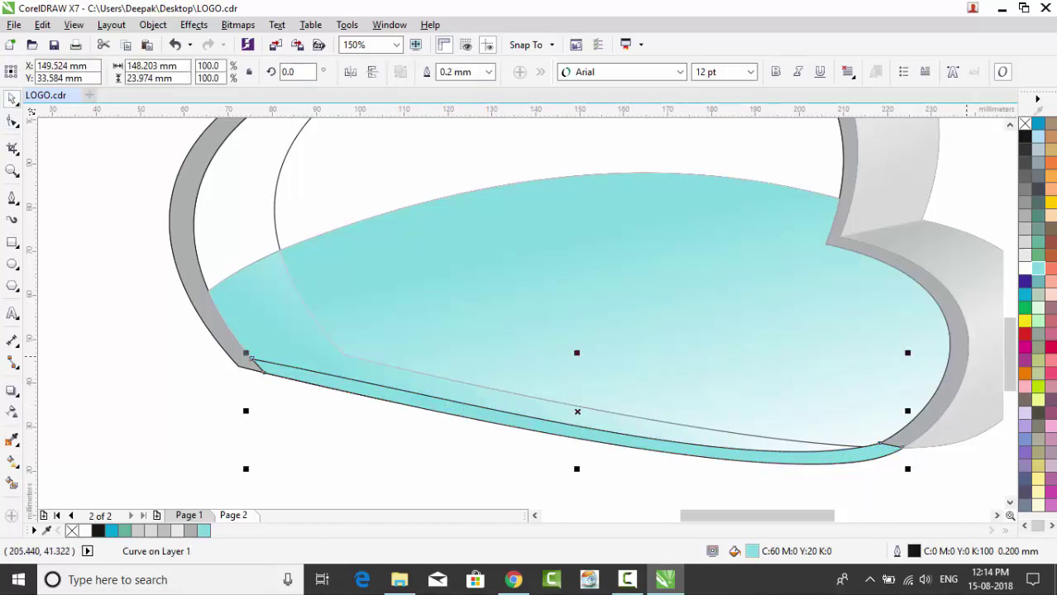
{"action": "right_click", "coordinate": [1024, 125]}
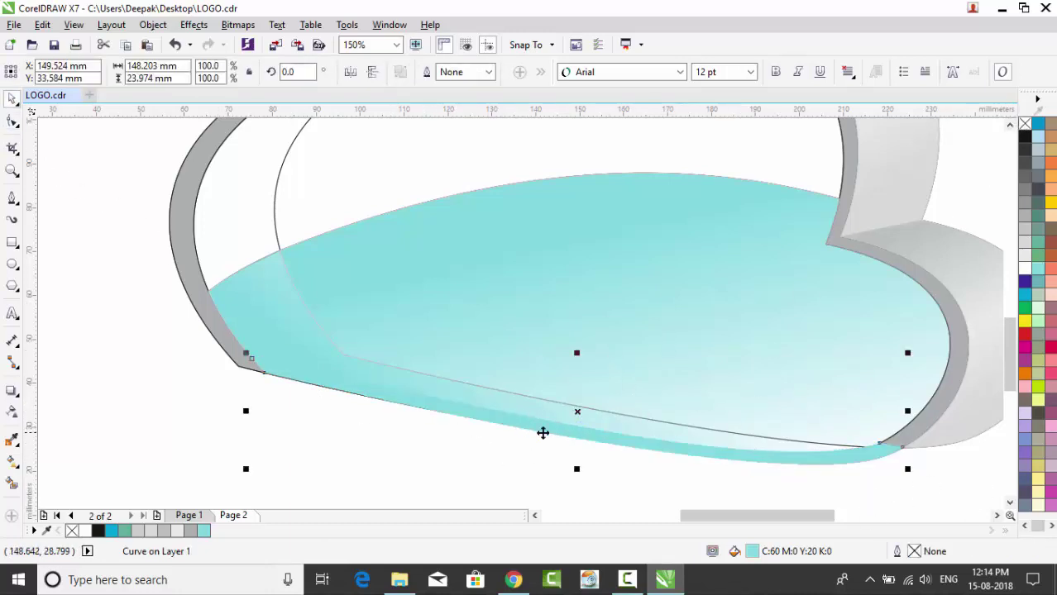
{"action": "left_click", "coordinate": [1025, 218]}
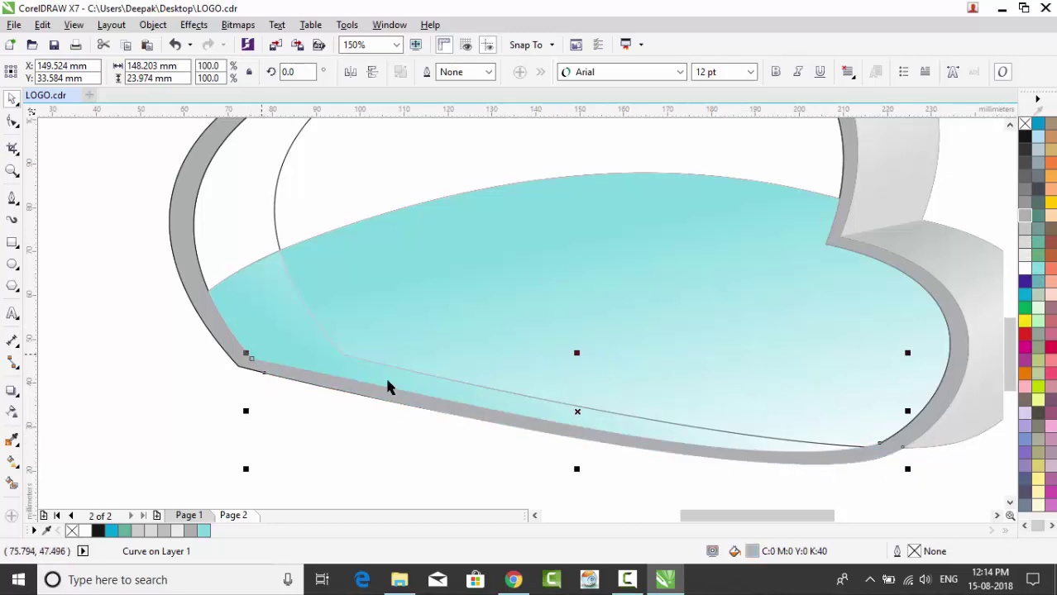
{"action": "left_click", "coordinate": [311, 426]}
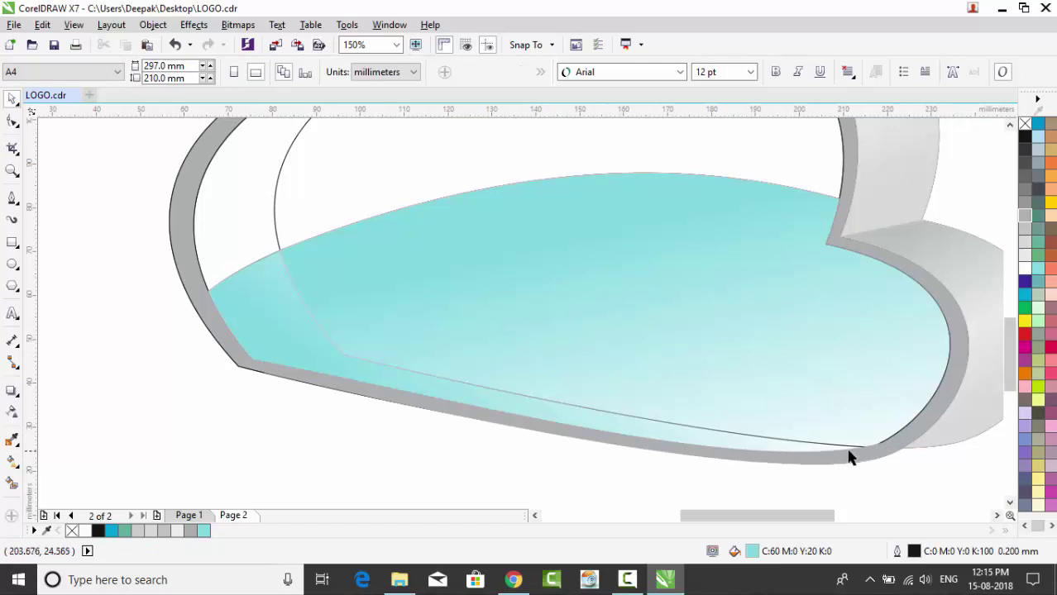
Give the bottom rim band and the cloud's left rim white outlines.
{"action": "left_click", "coordinate": [328, 391]}
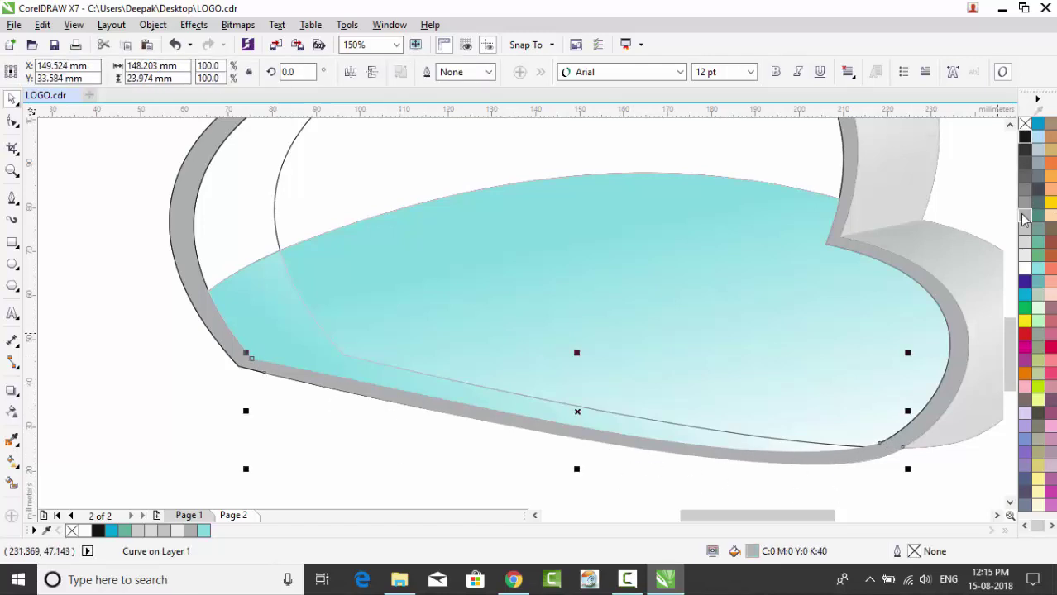
{"action": "right_click", "coordinate": [1026, 271]}
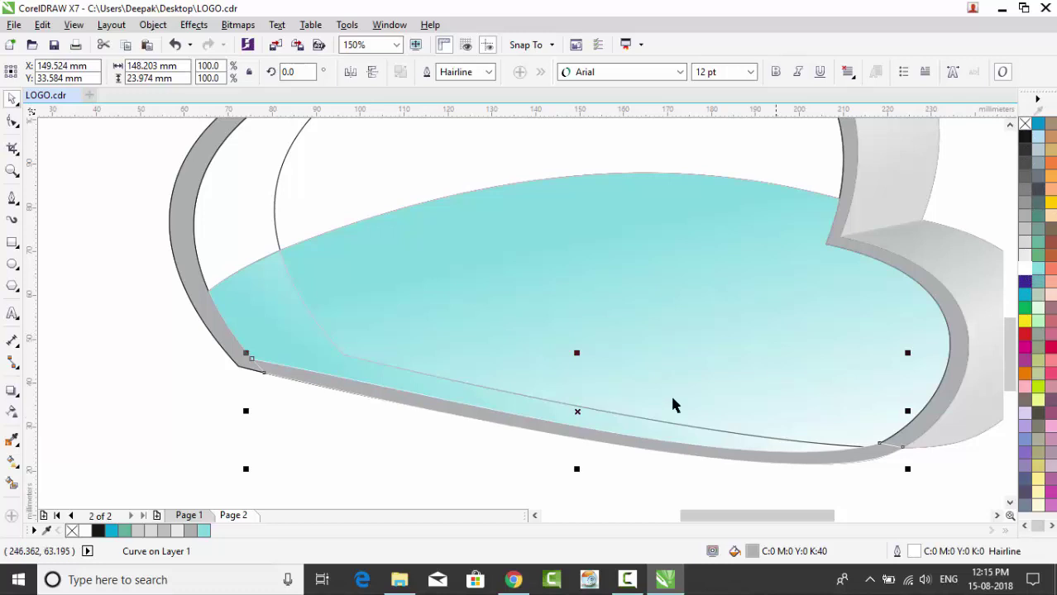
{"action": "left_click", "coordinate": [224, 338]}
{"action": "right_click", "coordinate": [1024, 269]}
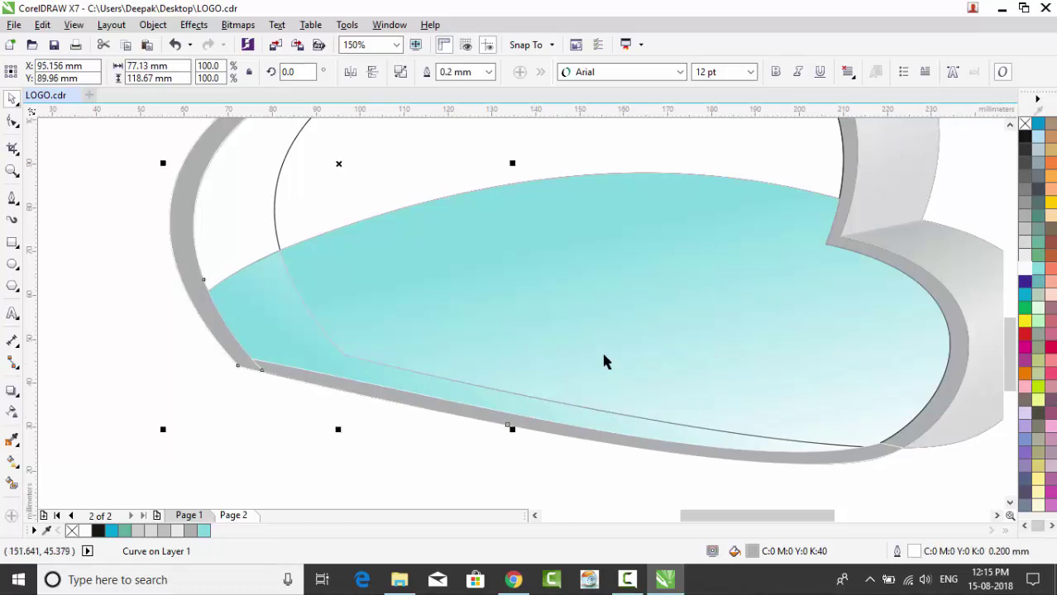
Move the left rim's upper end node to the neighbouring top rim's outer corner and bend both rim edges along the lobe.
{"action": "scroll", "coordinate": [477, 336], "scroll_direction": "down", "scroll_amount": 3}
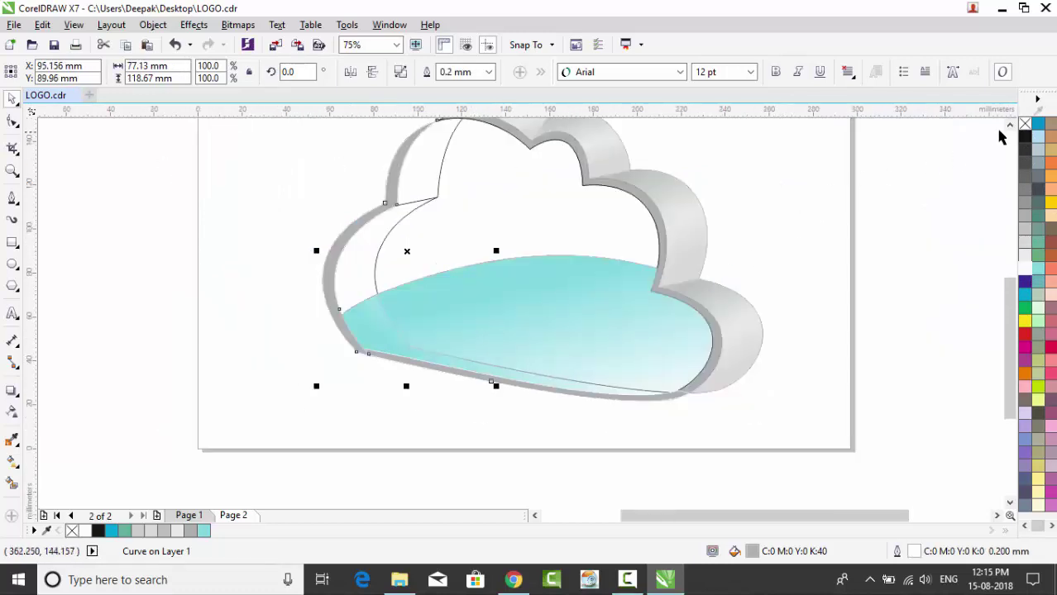
{"action": "scroll", "coordinate": [1001, 136], "scroll_direction": "up", "scroll_amount": 1}
{"action": "left_click", "coordinate": [587, 230]}
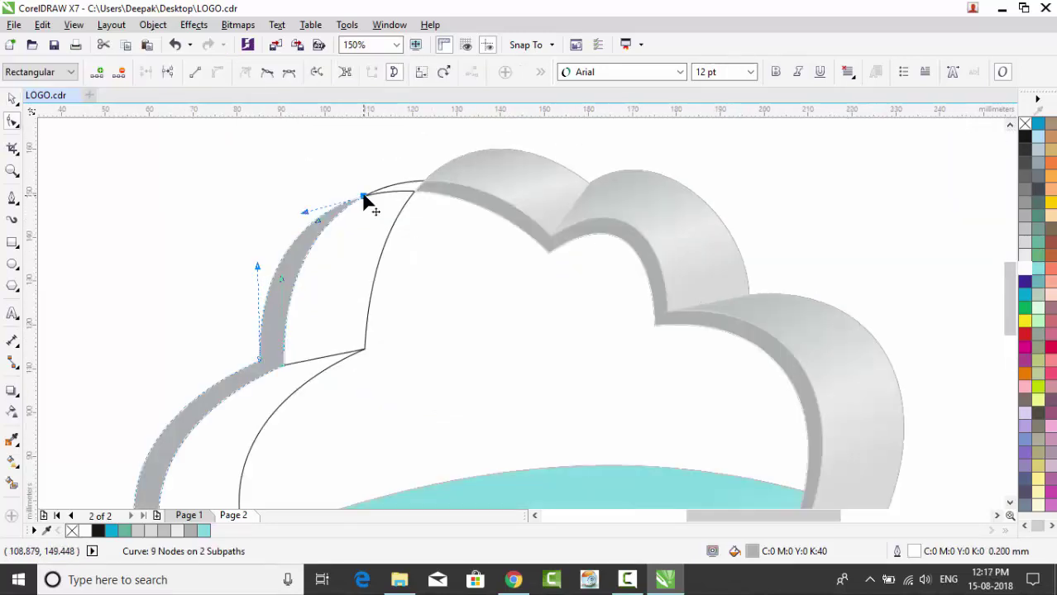
{"action": "left_click_drag", "start_coordinate": [365, 200], "coordinate": [423, 184]}
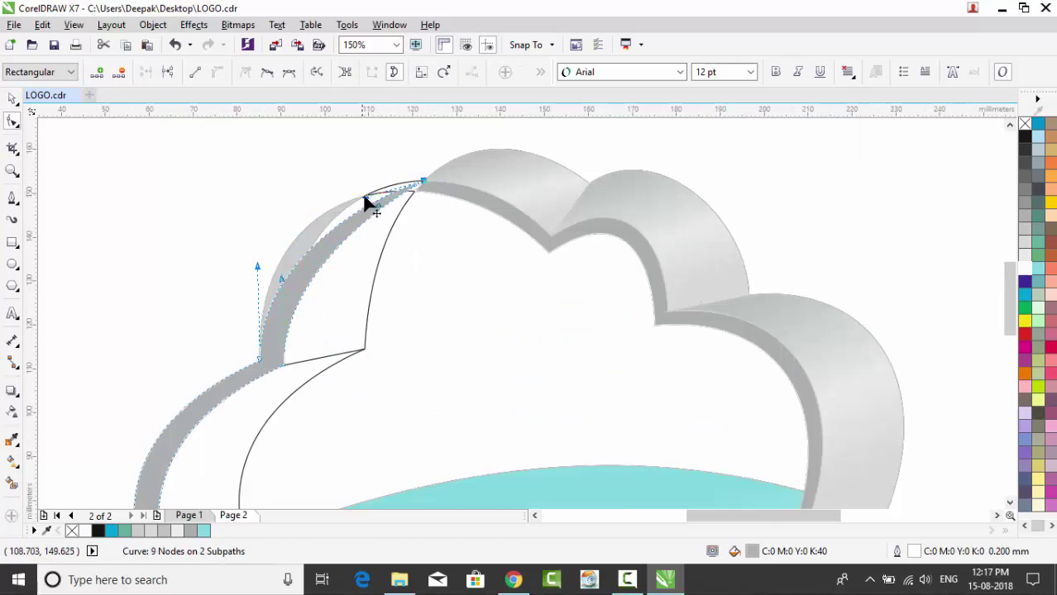
{"action": "left_click_drag", "start_coordinate": [367, 204], "coordinate": [310, 169]}
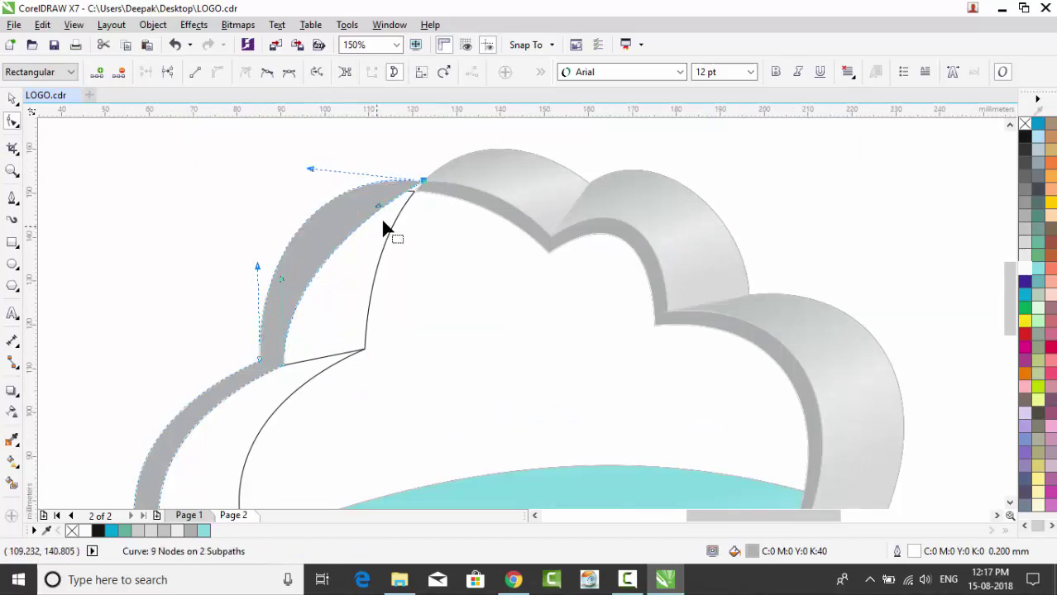
{"action": "left_click_drag", "start_coordinate": [373, 207], "coordinate": [317, 188]}
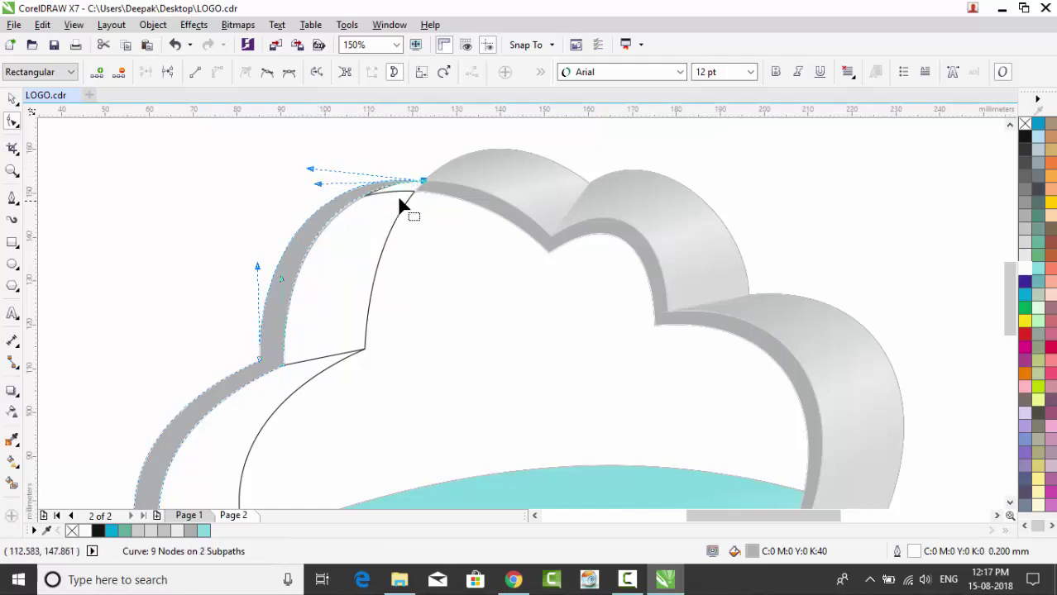
Add a node on the left rim's inner edge near its upper end and move it to the top rim's inner corner.
{"action": "scroll", "coordinate": [423, 193], "scroll_direction": "up", "scroll_amount": 4}
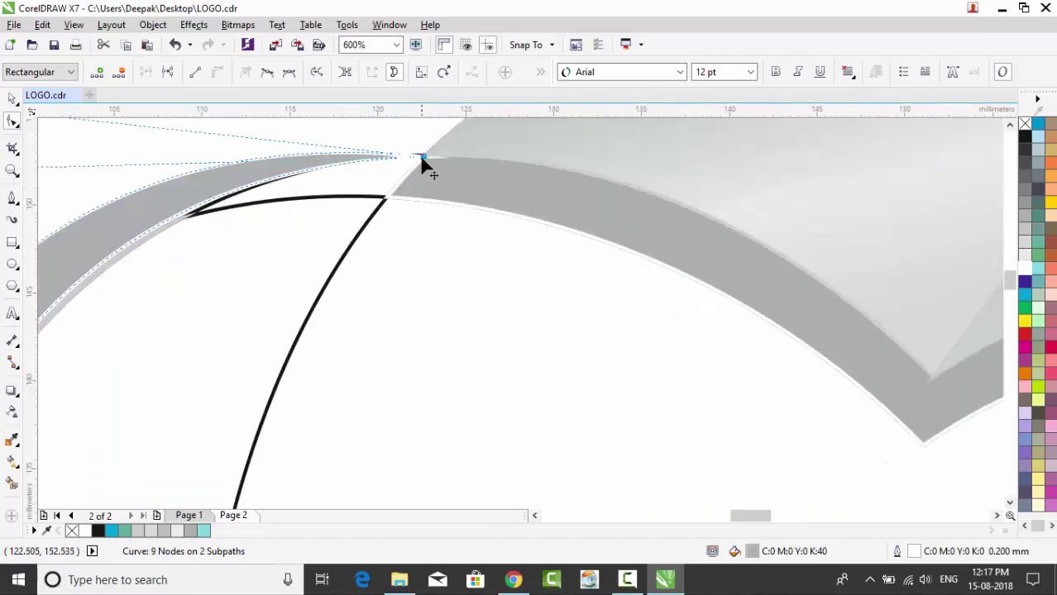
{"action": "double_click", "coordinate": [290, 177]}
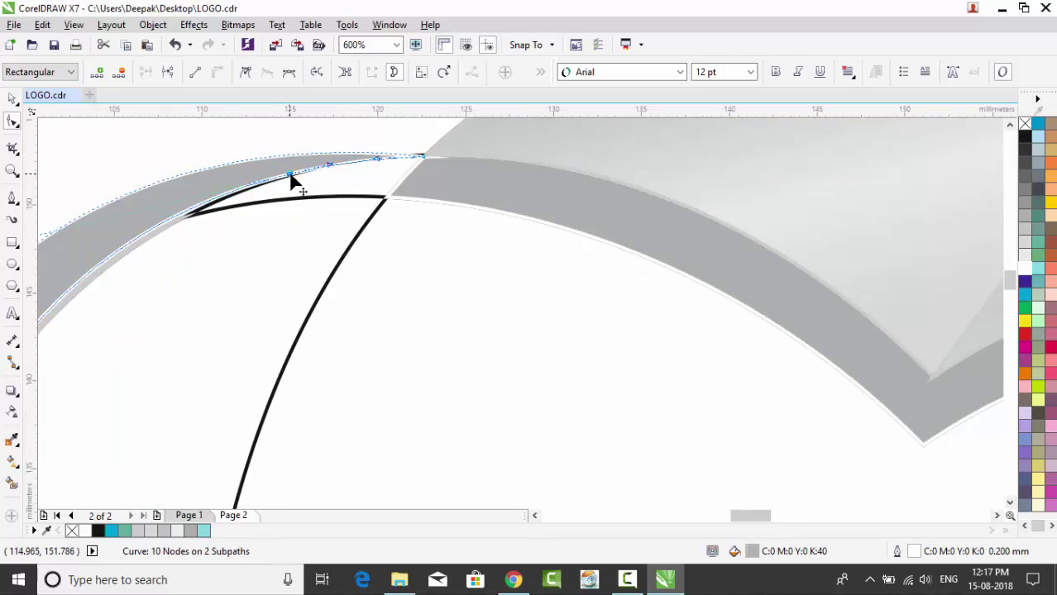
{"action": "left_click_drag", "start_coordinate": [292, 177], "coordinate": [389, 201]}
{"action": "scroll", "coordinate": [368, 219], "scroll_direction": "down", "scroll_amount": 2}
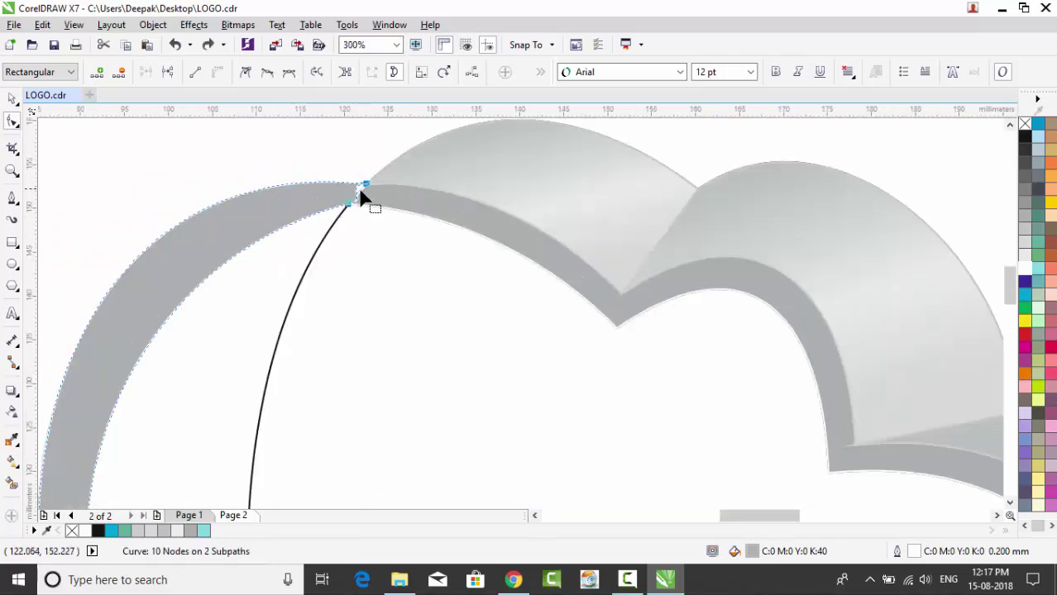
Straighten the upper left lobe's rim end and inner edge, then convert the inner edge to a curve and bend it parallel to the outer edge.
{"action": "left_click_drag", "start_coordinate": [324, 174], "coordinate": [373, 226]}
{"action": "left_click", "coordinate": [198, 76]}
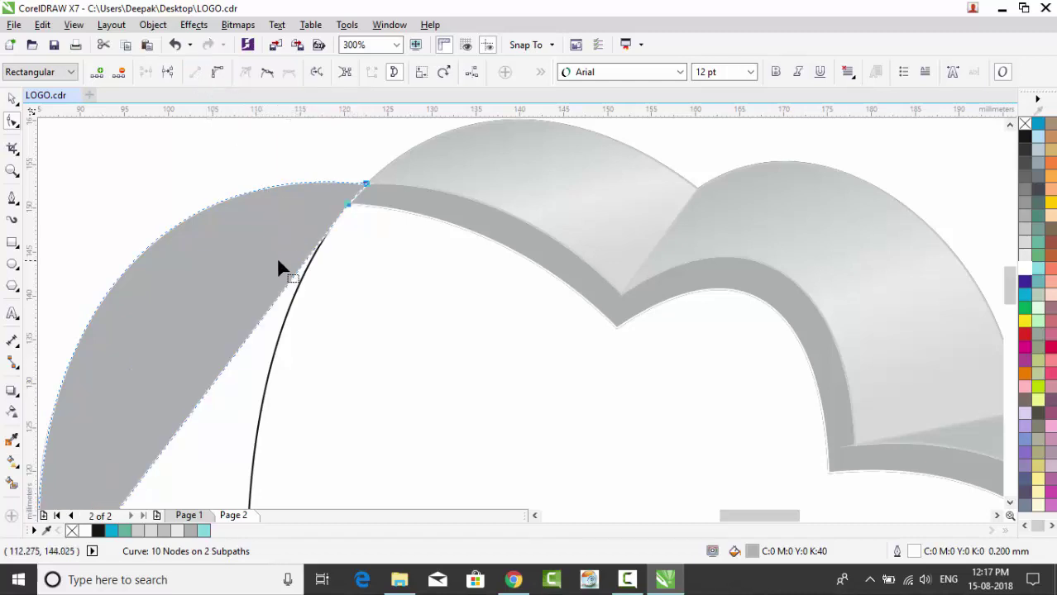
{"action": "scroll", "coordinate": [273, 269], "scroll_direction": "down", "scroll_amount": 2}
{"action": "left_click", "coordinate": [182, 404]}
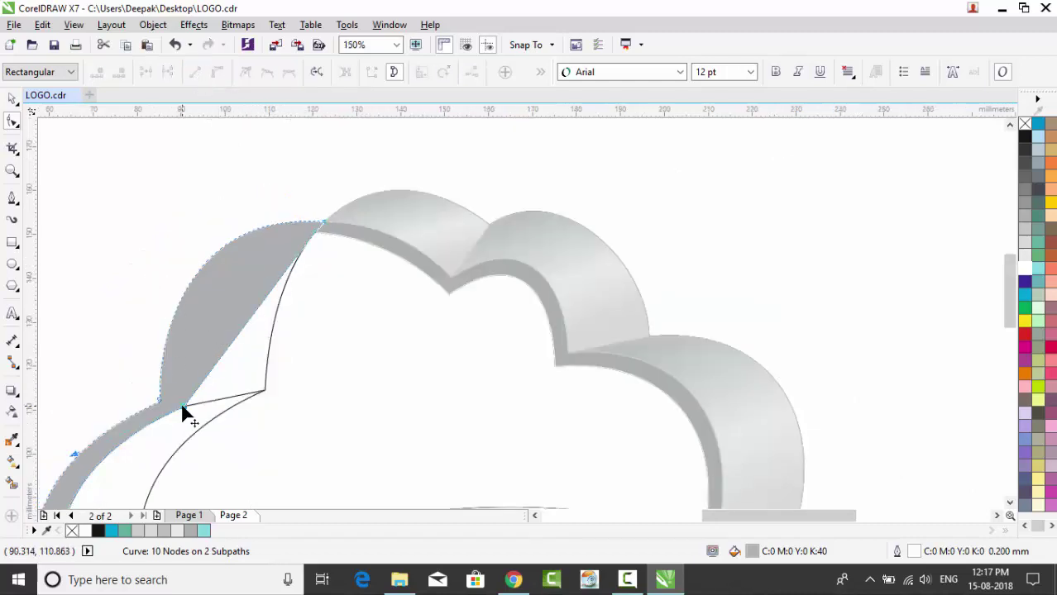
{"action": "left_click", "coordinate": [256, 311]}
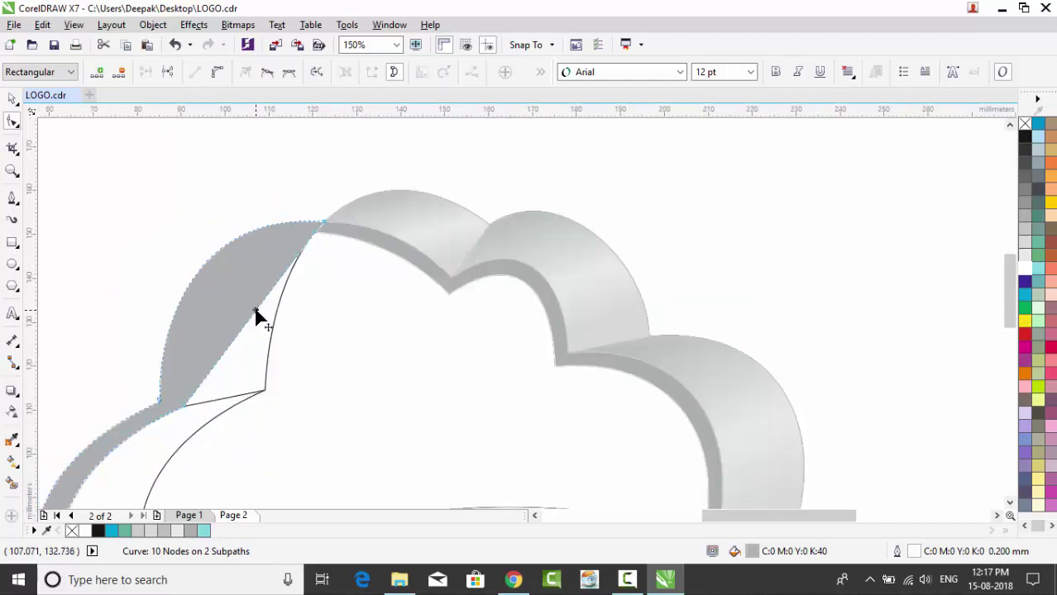
{"action": "left_click", "coordinate": [218, 76]}
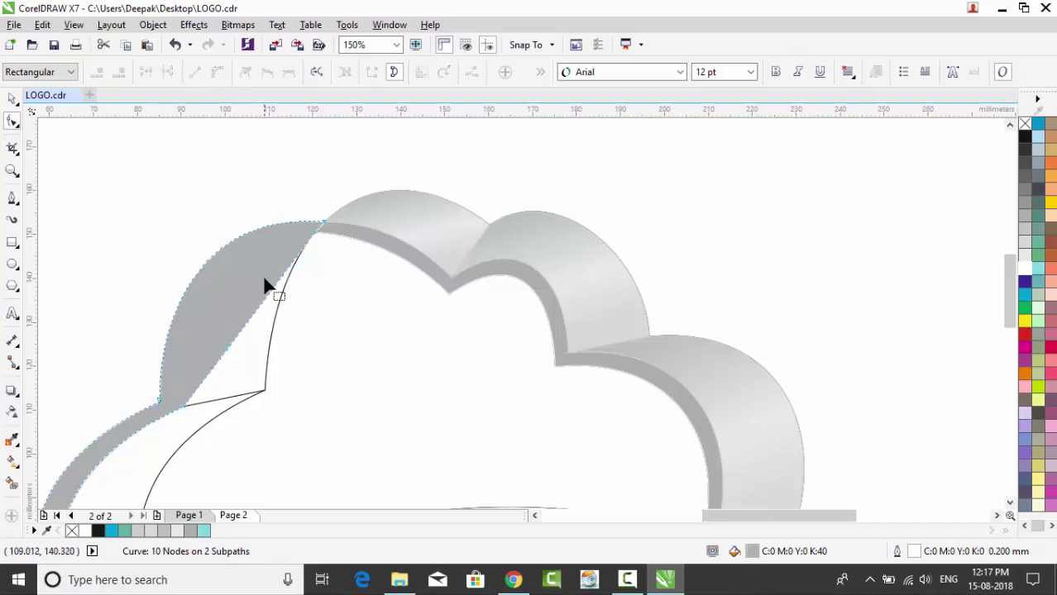
{"action": "left_click_drag", "start_coordinate": [258, 304], "coordinate": [220, 274]}
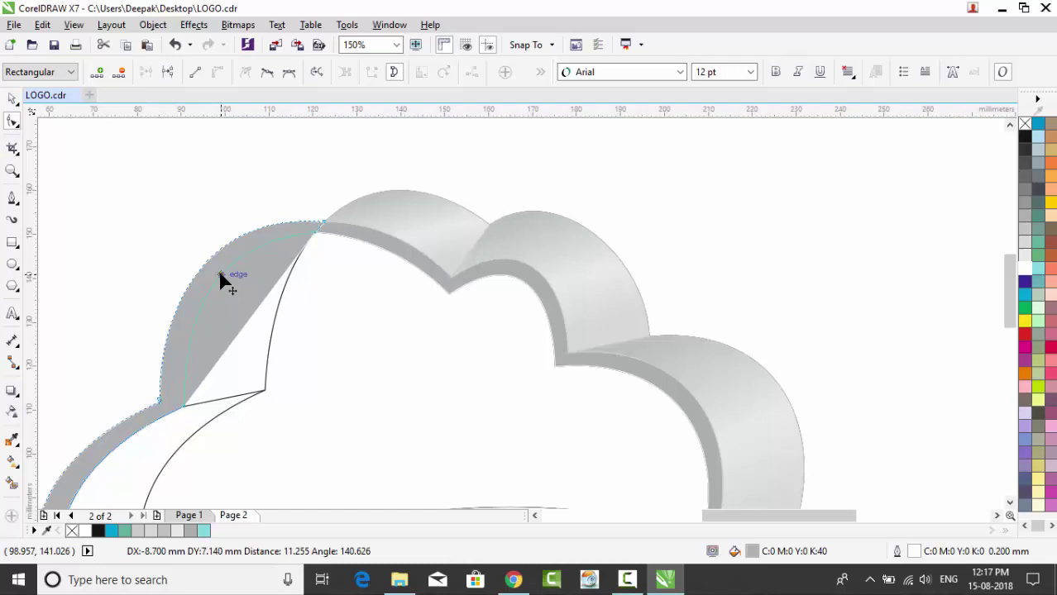
{"action": "left_click_drag", "start_coordinate": [221, 277], "coordinate": [222, 278]}
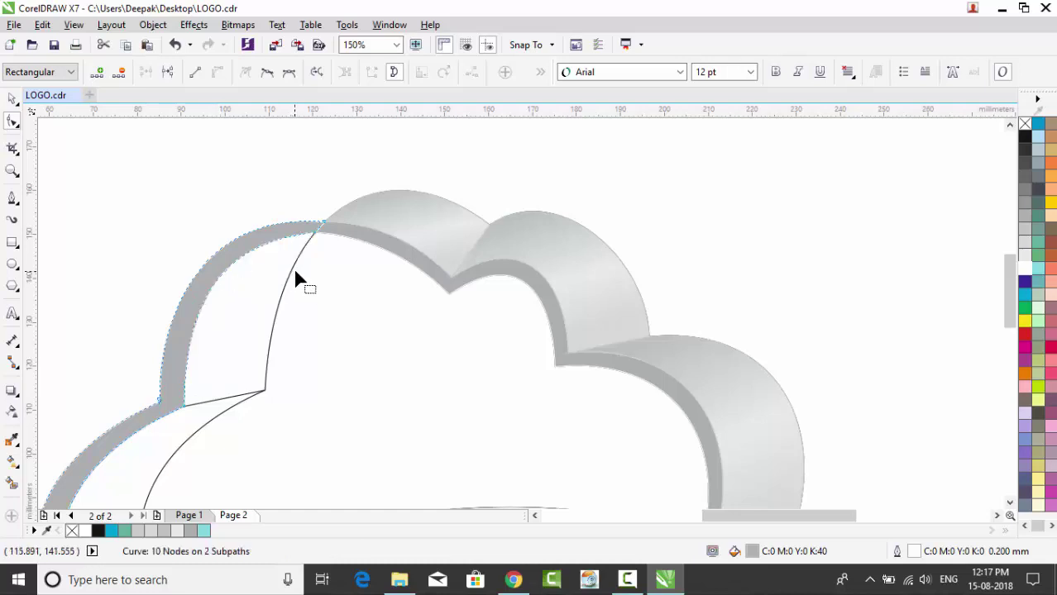
{"action": "scroll", "coordinate": [292, 267], "scroll_direction": "down", "scroll_amount": 2}
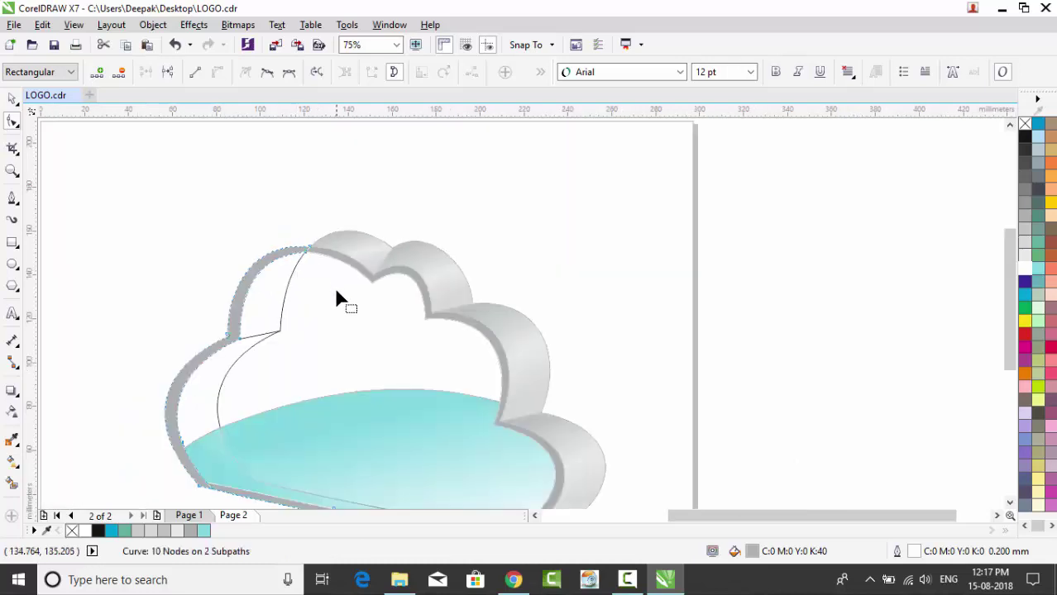
{"action": "left_click", "coordinate": [12, 98]}
{"action": "left_click", "coordinate": [161, 231]}
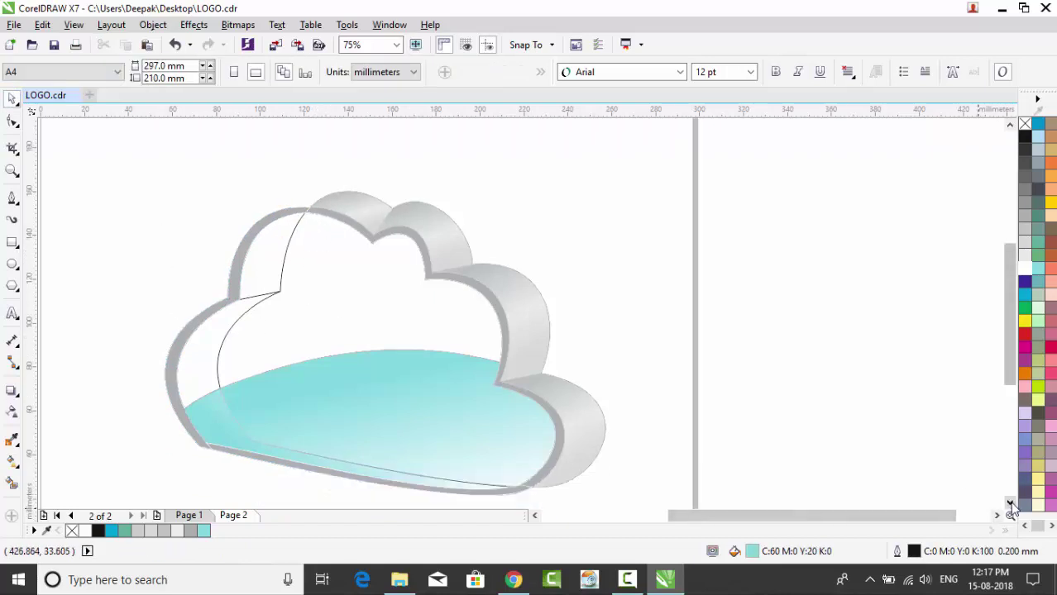
Fill the cloud's first top side band with 50% black and apply a diagonal linear gradient from that grey to white.
{"action": "scroll", "coordinate": [559, 318], "scroll_direction": "down", "scroll_amount": 1}
{"action": "scroll", "coordinate": [560, 318], "scroll_direction": "left", "scroll_amount": 5}
{"action": "scroll", "coordinate": [560, 318], "scroll_direction": "up", "scroll_amount": 3}
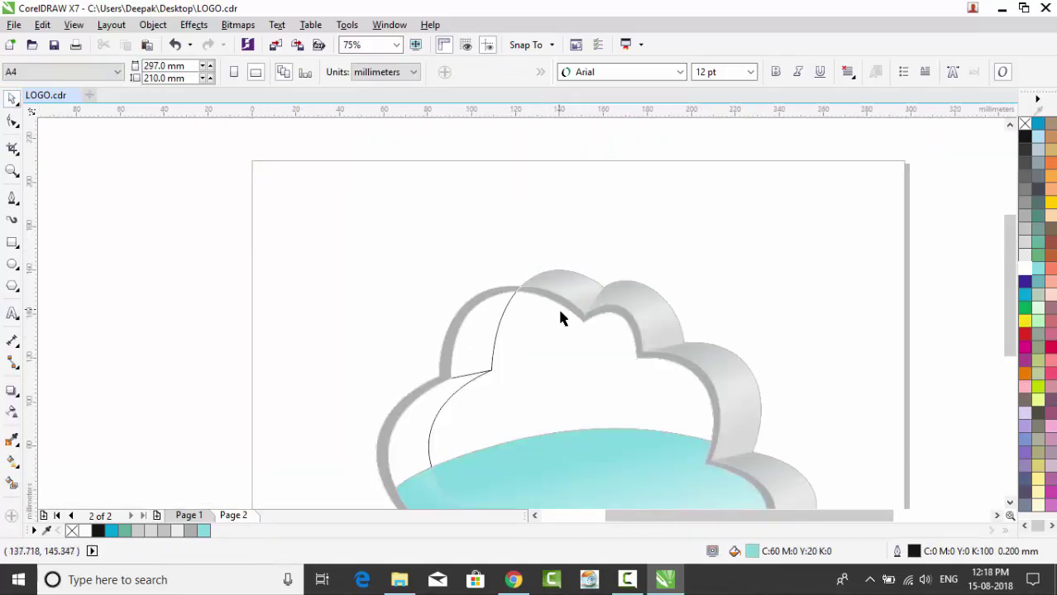
{"action": "left_click", "coordinate": [1009, 503]}
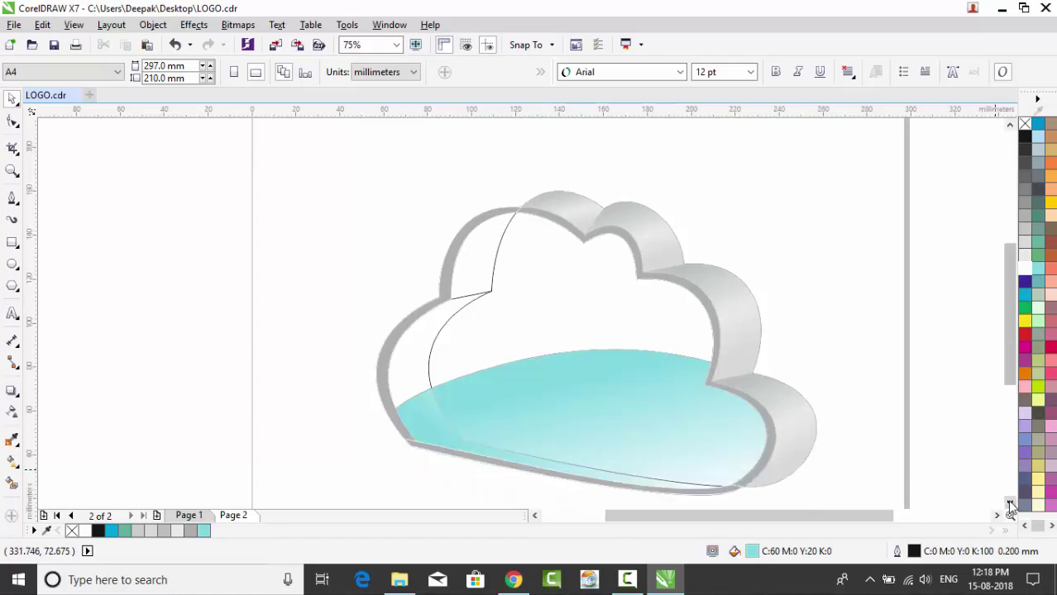
{"action": "left_click", "coordinate": [566, 216]}
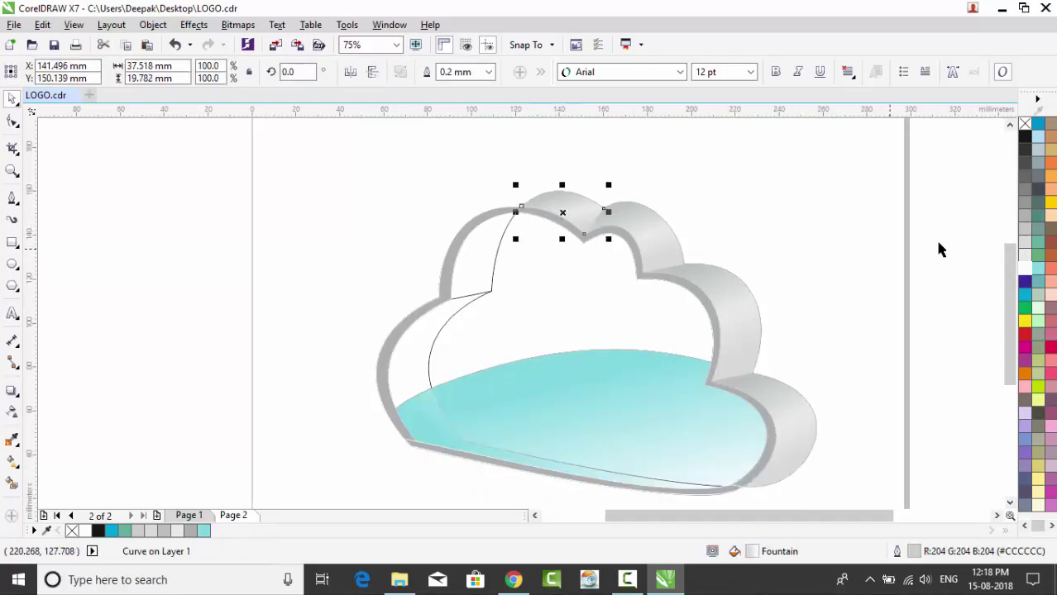
{"action": "left_click", "coordinate": [1025, 204]}
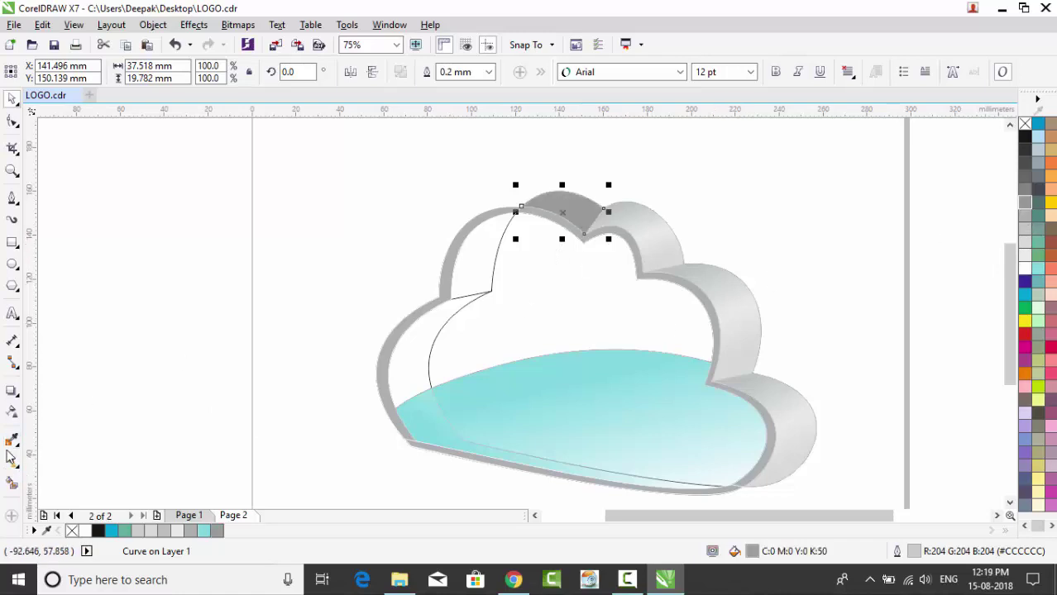
{"action": "left_click", "coordinate": [12, 411]}
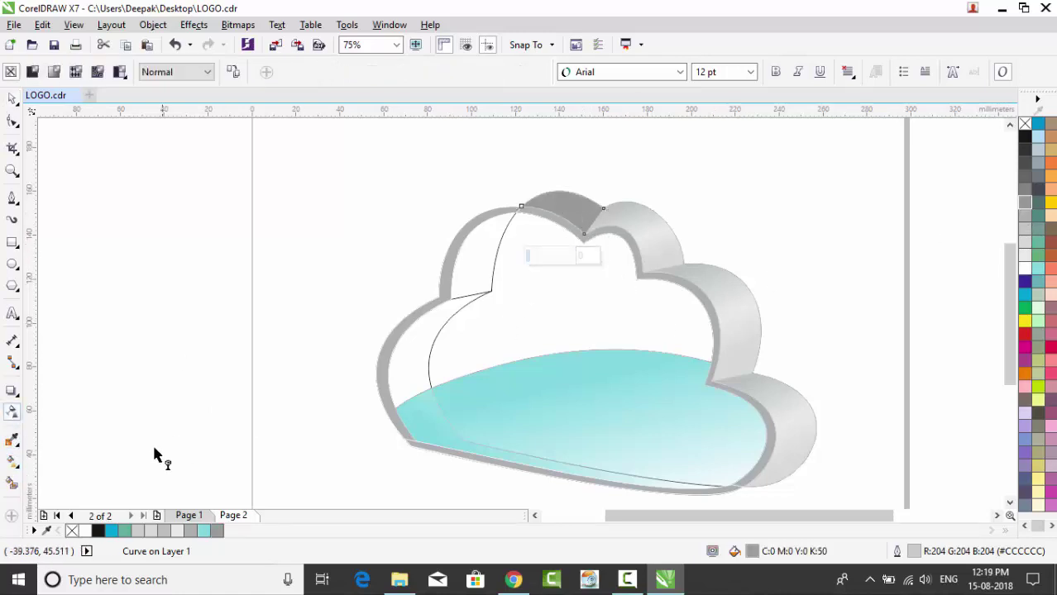
{"action": "left_click", "coordinate": [12, 462]}
{"action": "left_click_drag", "start_coordinate": [555, 192], "coordinate": [602, 234]}
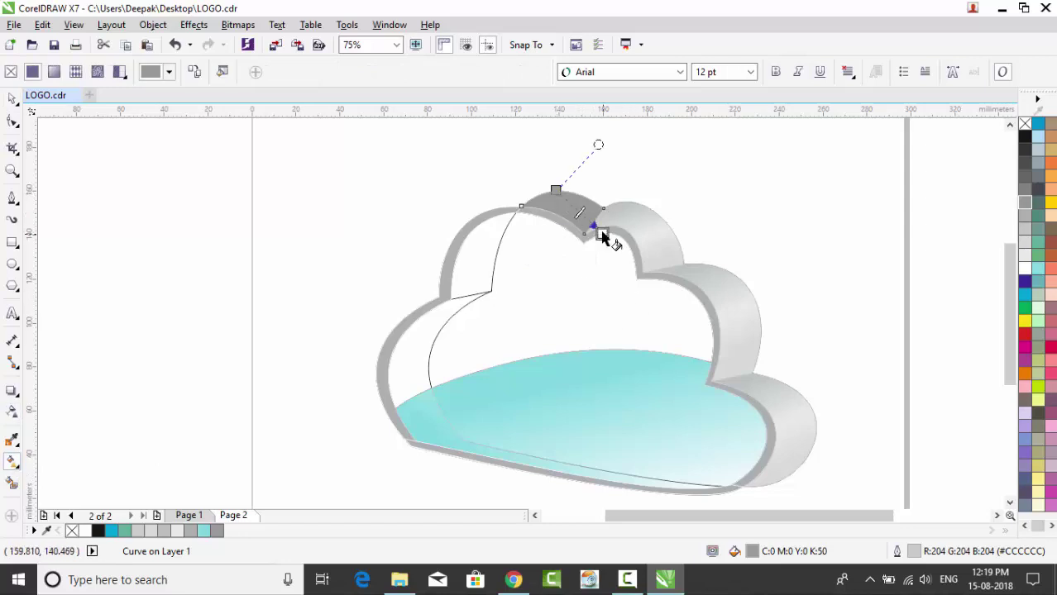
{"action": "left_click_drag", "start_coordinate": [556, 189], "coordinate": [605, 245]}
{"action": "left_click_drag", "start_coordinate": [570, 204], "coordinate": [557, 196]}
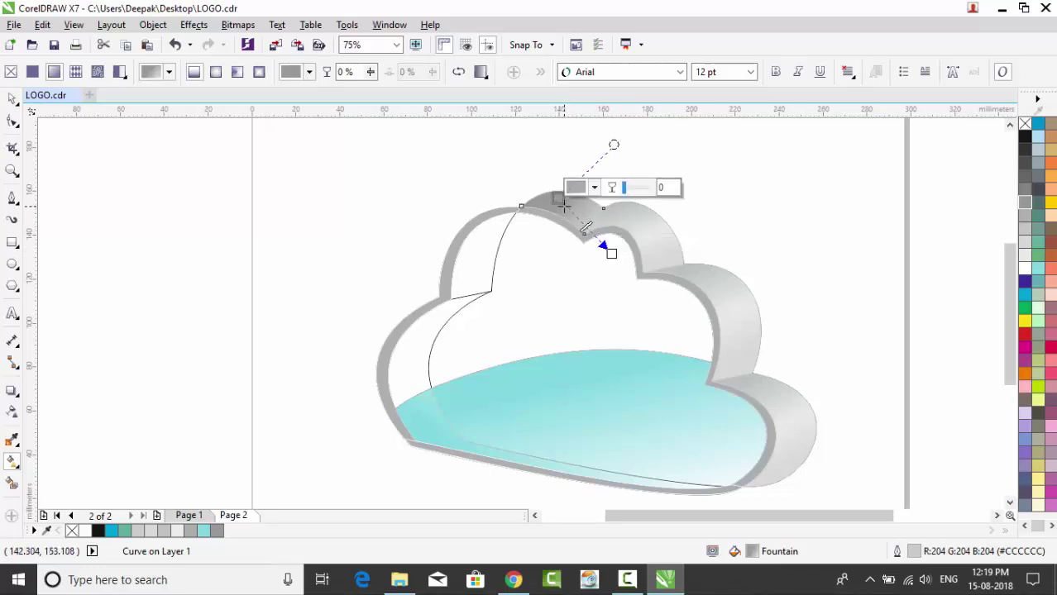
Tint the top side band gradient's grey start colour slightly toward teal and reposition its white end just inside the cloud.
{"action": "left_click", "coordinate": [593, 188]}
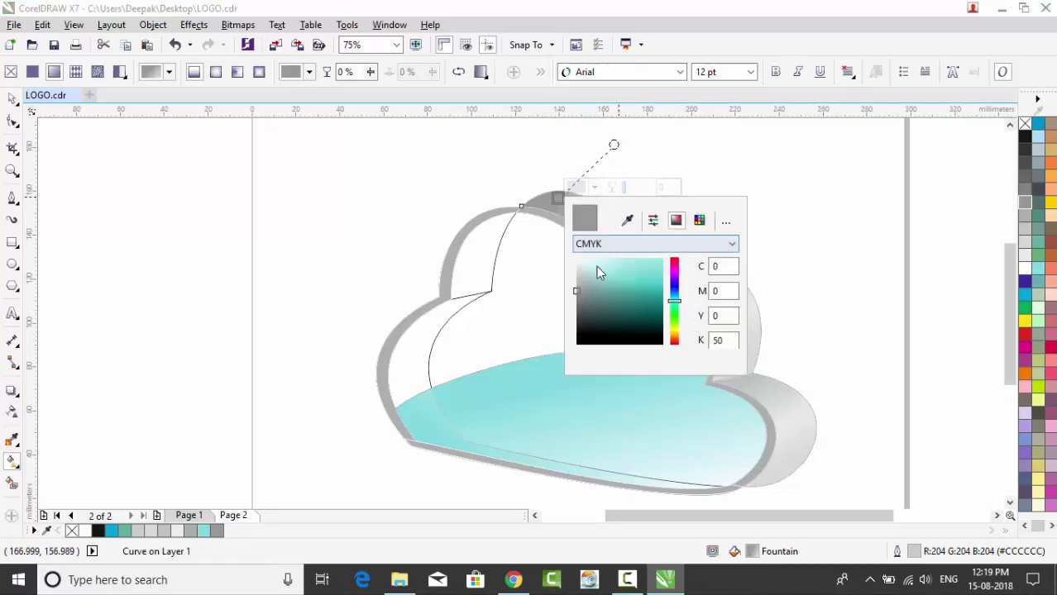
{"action": "left_click_drag", "start_coordinate": [577, 291], "coordinate": [583, 291]}
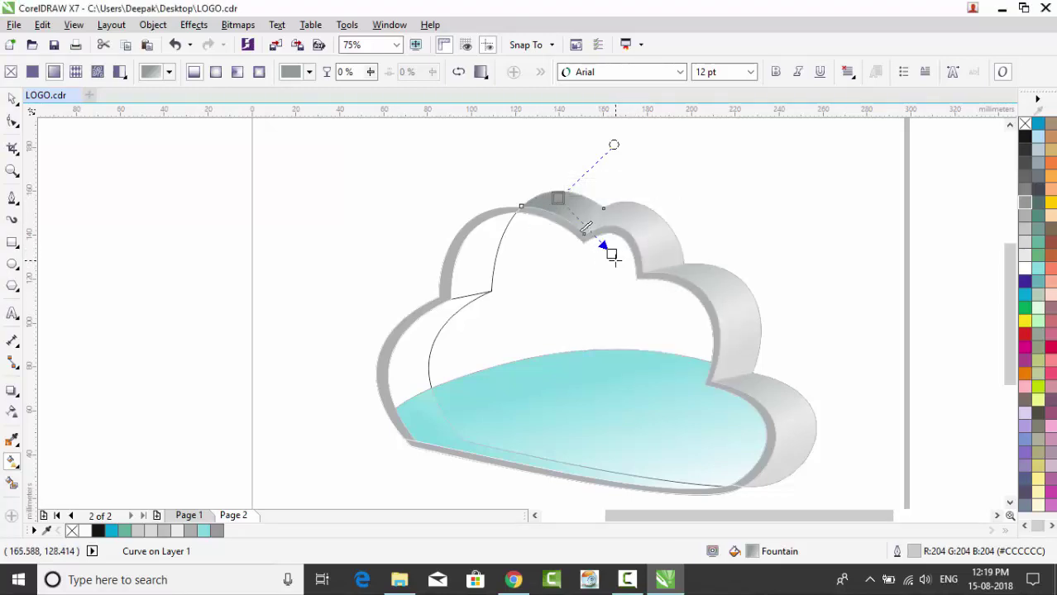
{"action": "left_click_drag", "start_coordinate": [613, 261], "coordinate": [617, 264]}
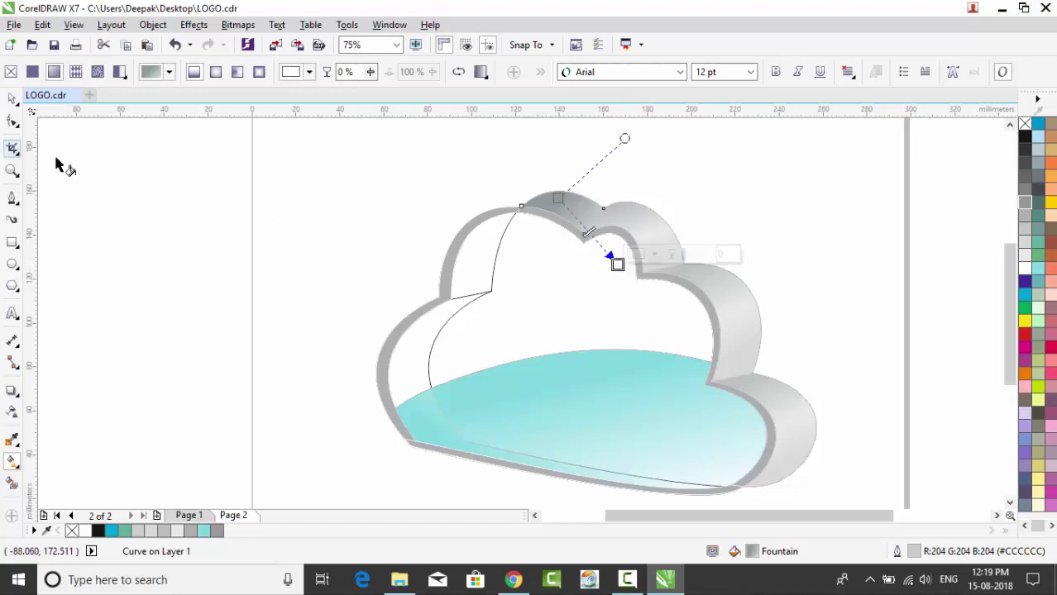
{"action": "left_click_drag", "start_coordinate": [617, 264], "coordinate": [608, 256]}
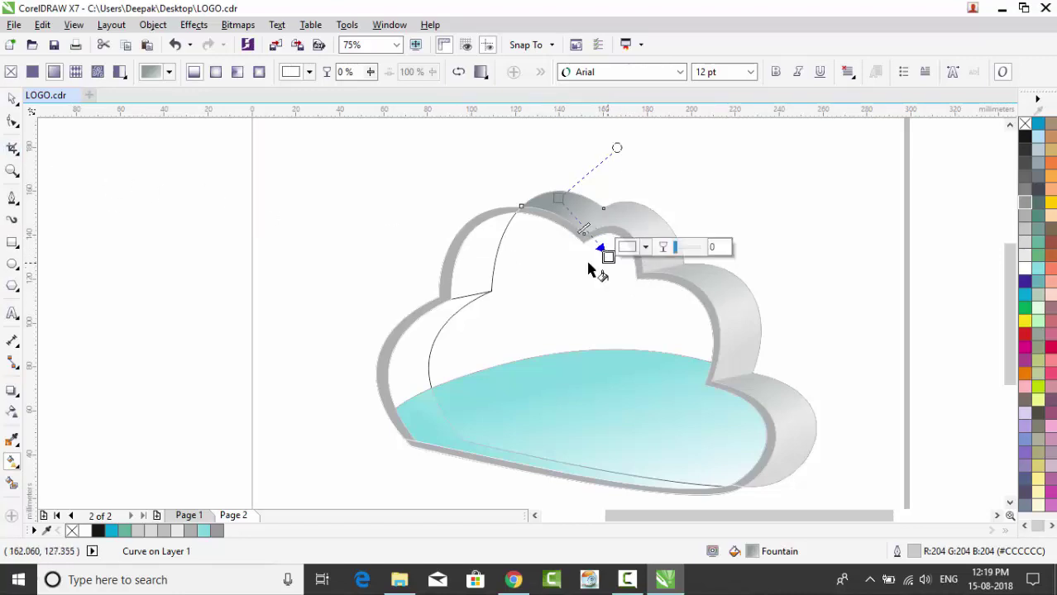
Examine the joint between the cloud's two top side bands up close and the look of the whole cloud.
{"action": "left_click", "coordinate": [13, 98]}
{"action": "left_click", "coordinate": [165, 192]}
{"action": "scroll", "coordinate": [612, 217], "scroll_direction": "up", "scroll_amount": 2}
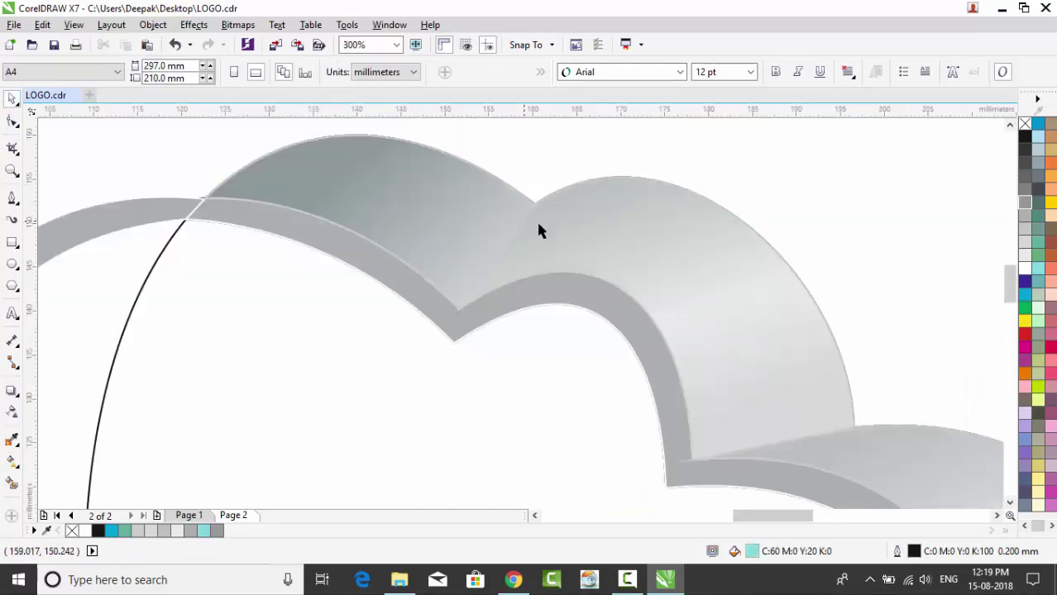
{"action": "left_click", "coordinate": [538, 231]}
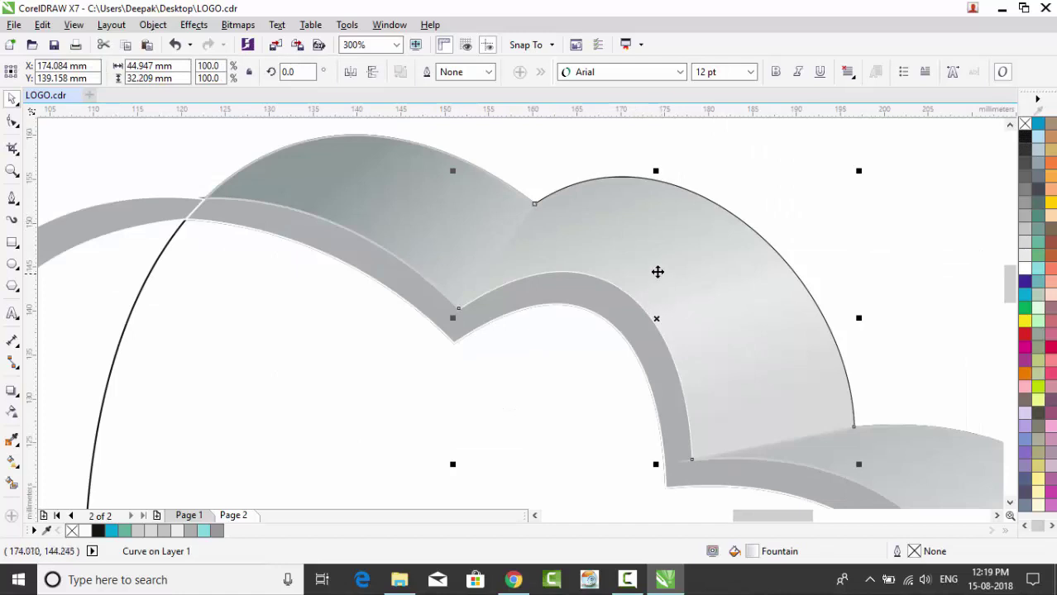
{"action": "scroll", "coordinate": [656, 272], "scroll_direction": "down", "scroll_amount": 1}
{"action": "scroll", "coordinate": [783, 378], "scroll_direction": "down", "scroll_amount": 1}
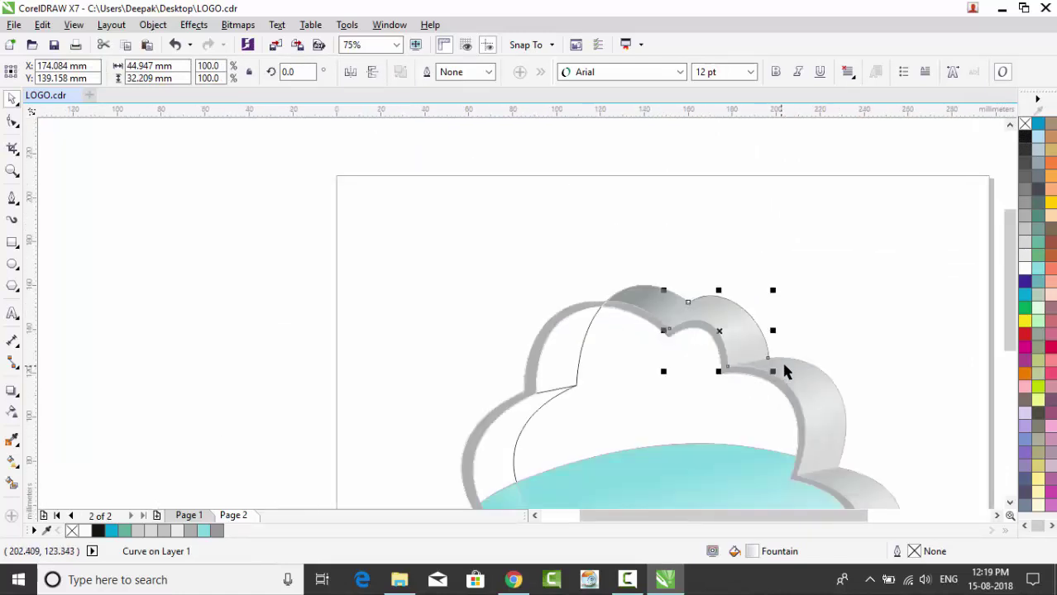
{"action": "scroll", "coordinate": [807, 382], "scroll_direction": "up", "scroll_amount": 1}
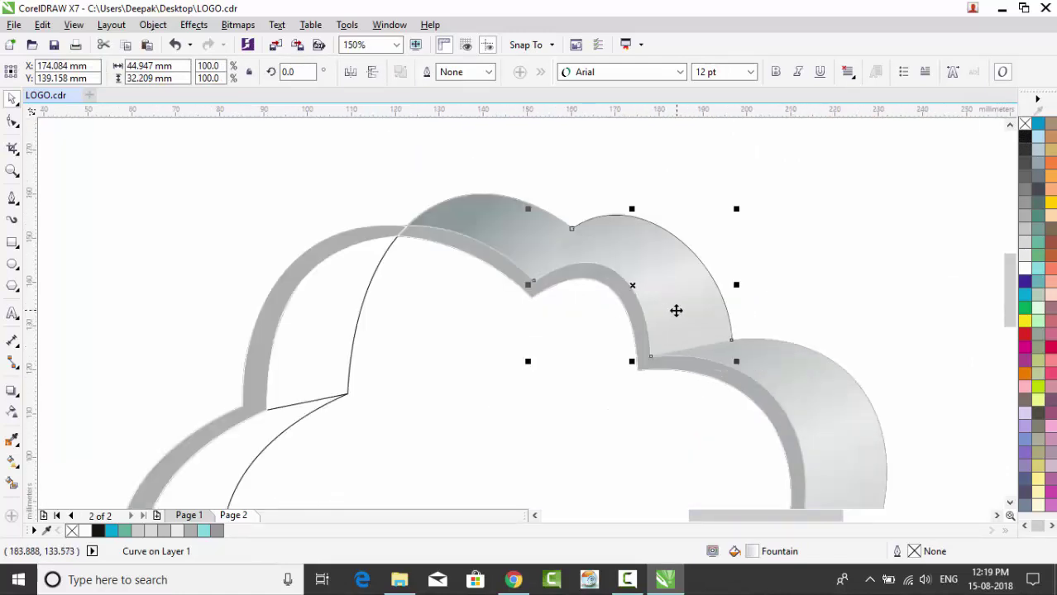
{"action": "scroll", "coordinate": [676, 310], "scroll_direction": "down", "scroll_amount": 1}
{"action": "left_click", "coordinate": [997, 515]}
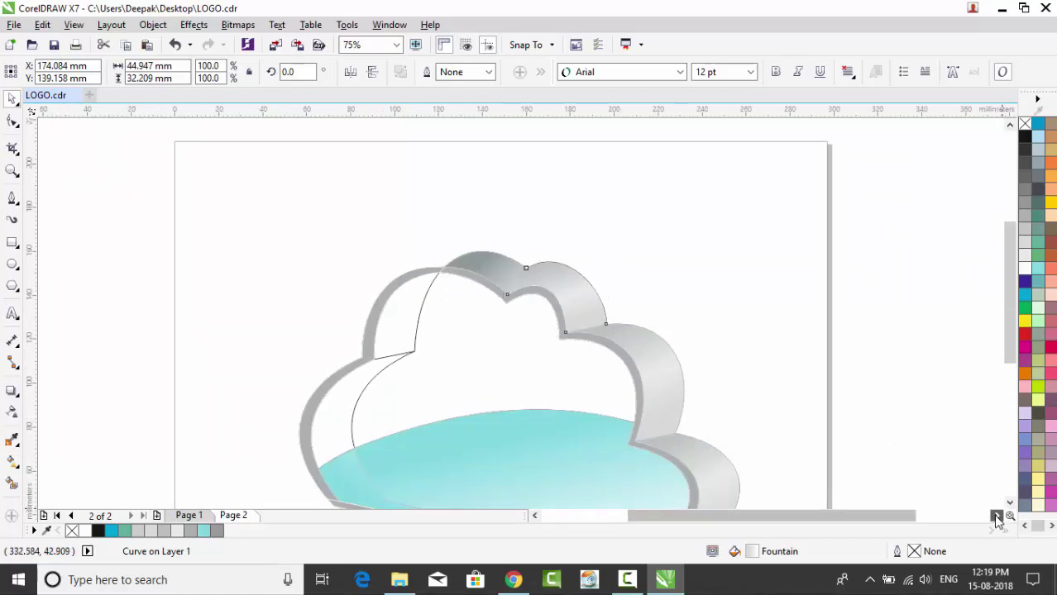
{"action": "left_click", "coordinate": [1010, 502]}
{"action": "left_click", "coordinate": [1010, 502]}
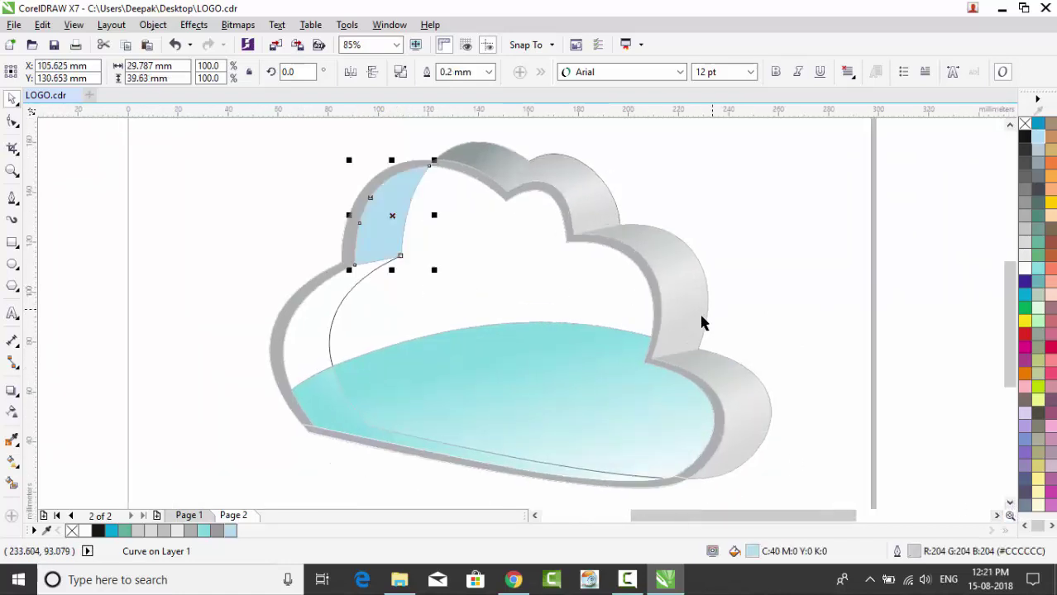
Try moving the upper left blue band's tip node down to the notch between the two top lobes.
{"action": "left_click", "coordinate": [325, 327]}
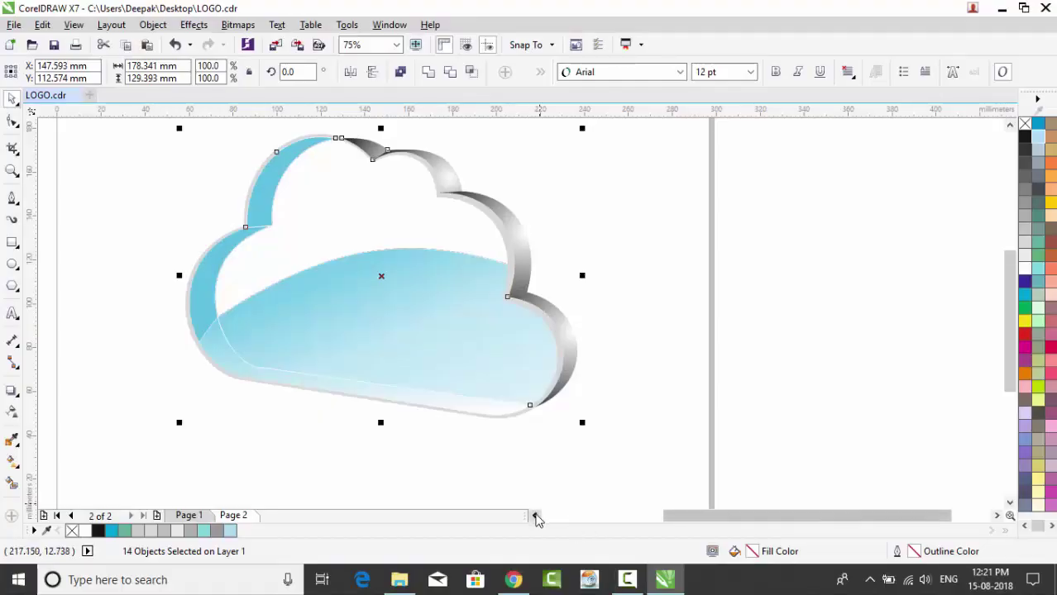
{"action": "left_click", "coordinate": [534, 515]}
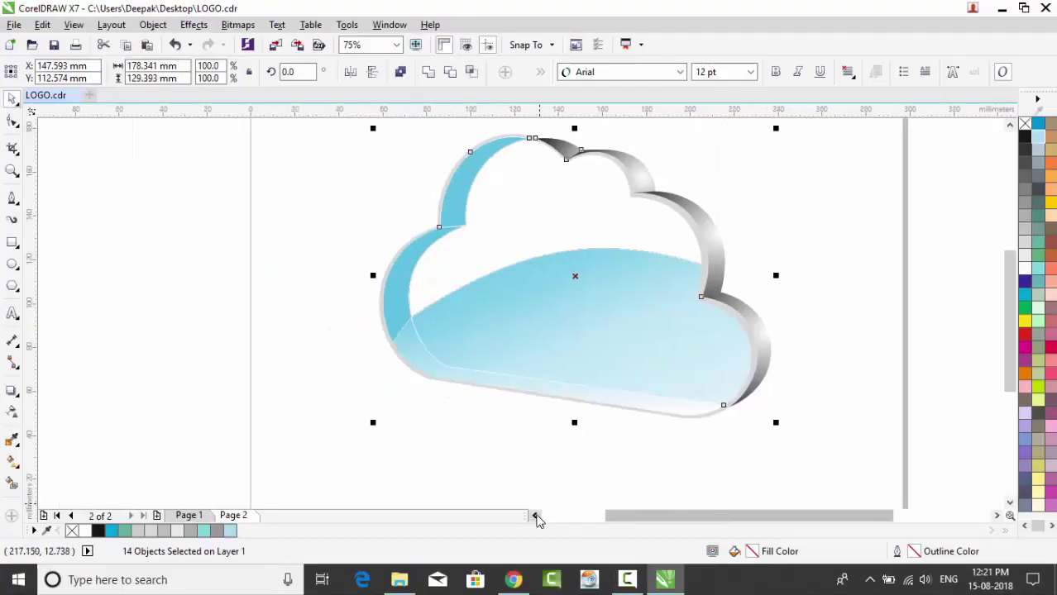
{"action": "left_click", "coordinate": [1009, 125]}
{"action": "left_click", "coordinate": [926, 241]}
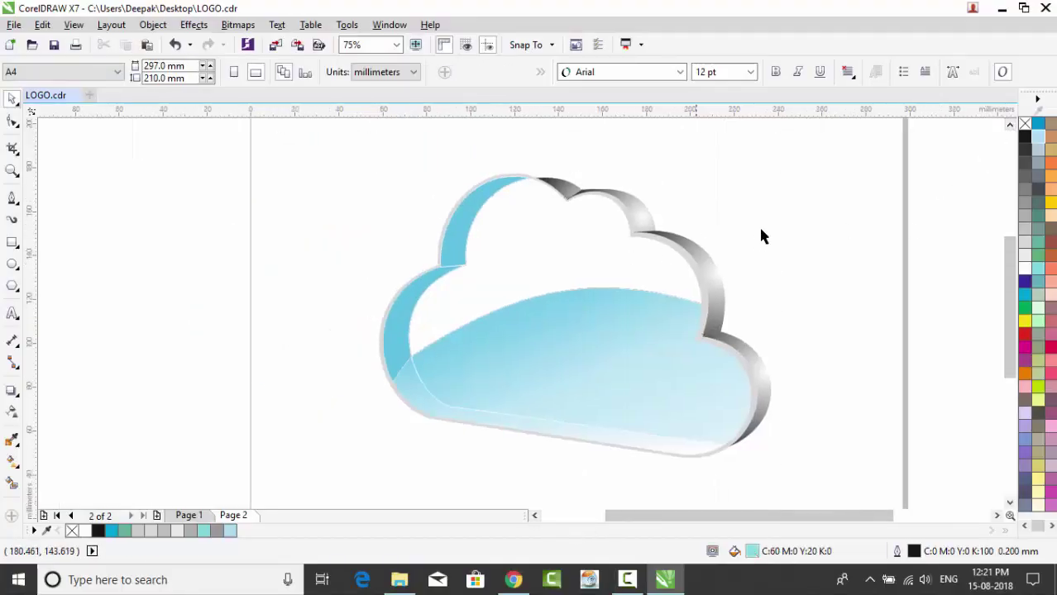
{"action": "left_click", "coordinate": [15, 123]}
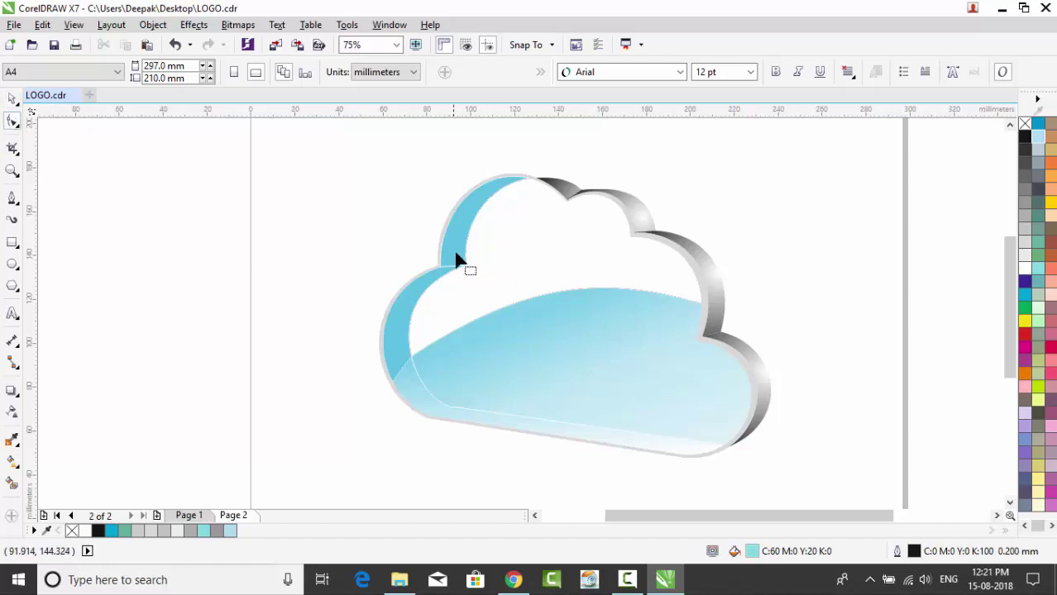
{"action": "left_click", "coordinate": [512, 213]}
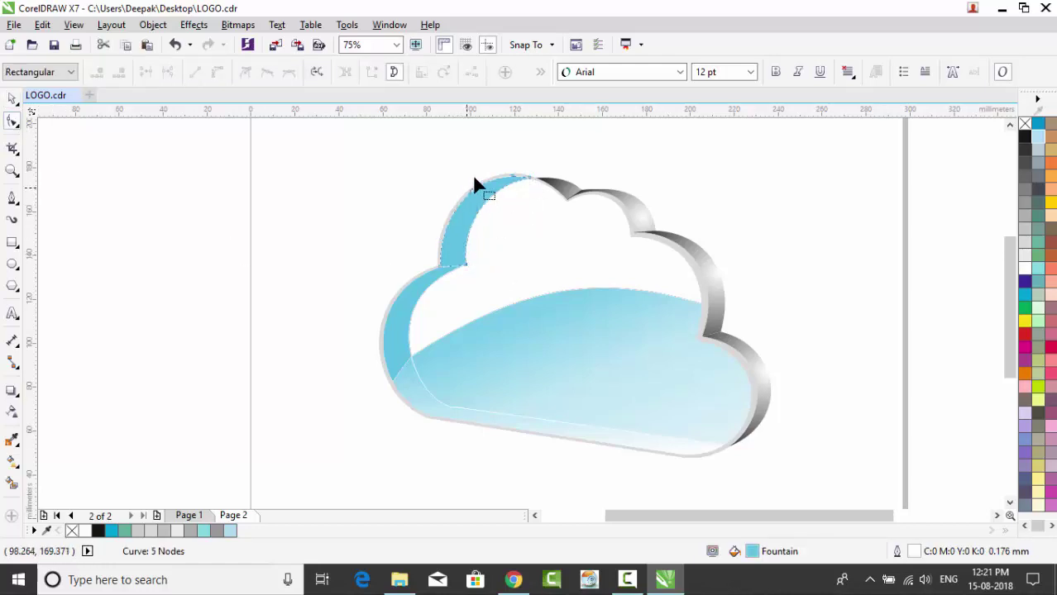
{"action": "scroll", "coordinate": [527, 175], "scroll_direction": "up", "scroll_amount": 2}
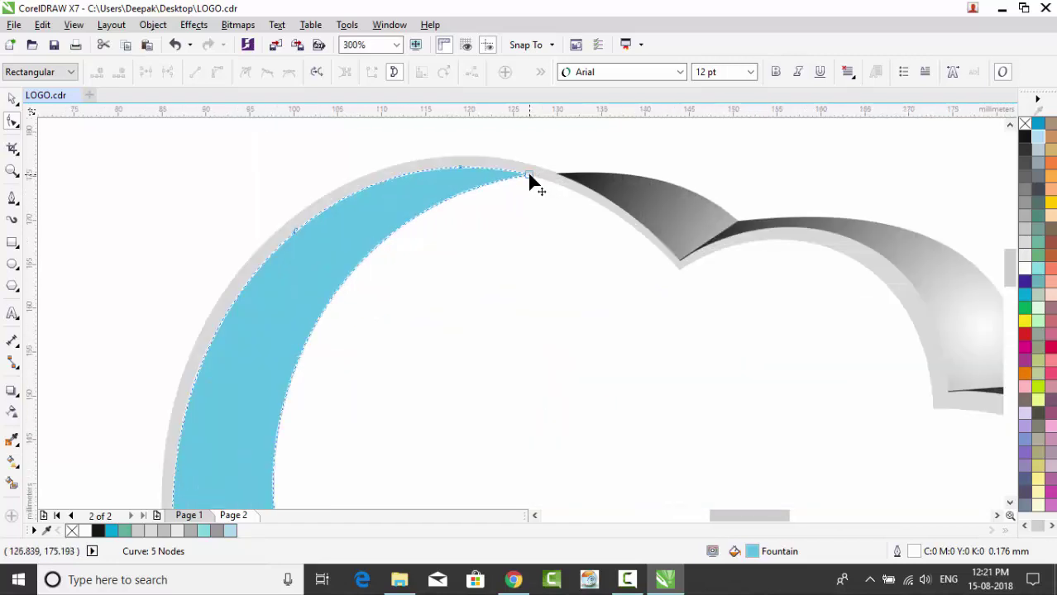
{"action": "left_click_drag", "start_coordinate": [528, 175], "coordinate": [678, 268]}
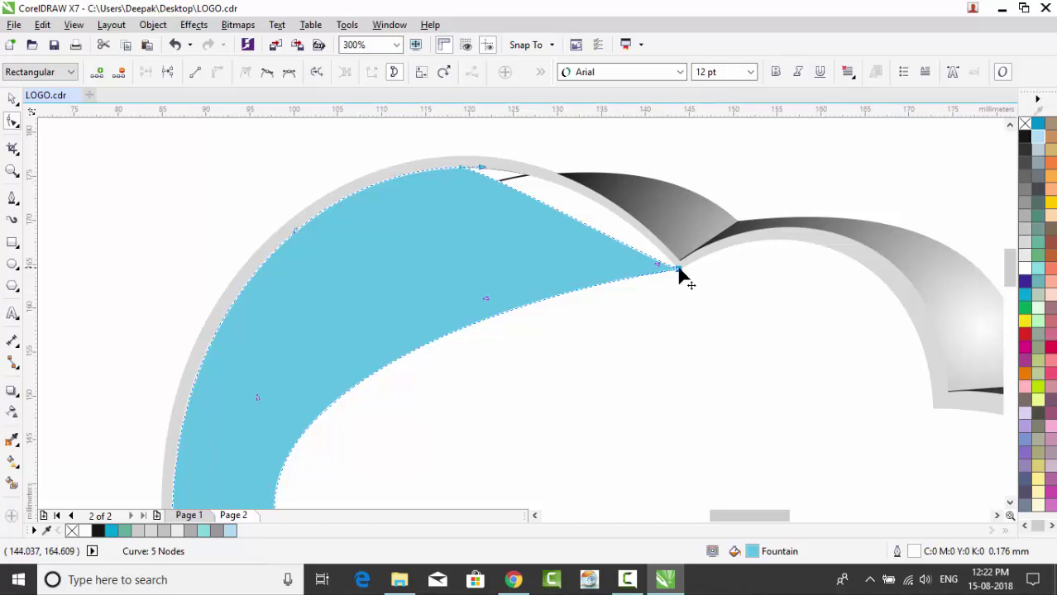
{"action": "scroll", "coordinate": [680, 275], "scroll_direction": "down", "scroll_amount": 3}
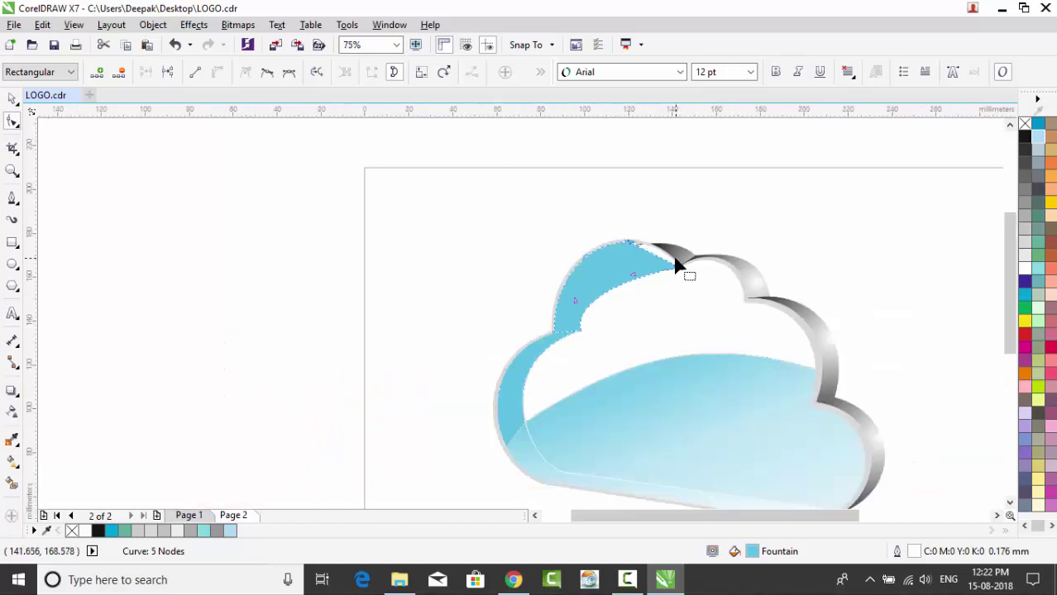
{"action": "scroll", "coordinate": [996, 508], "scroll_direction": "right", "scroll_amount": 2}
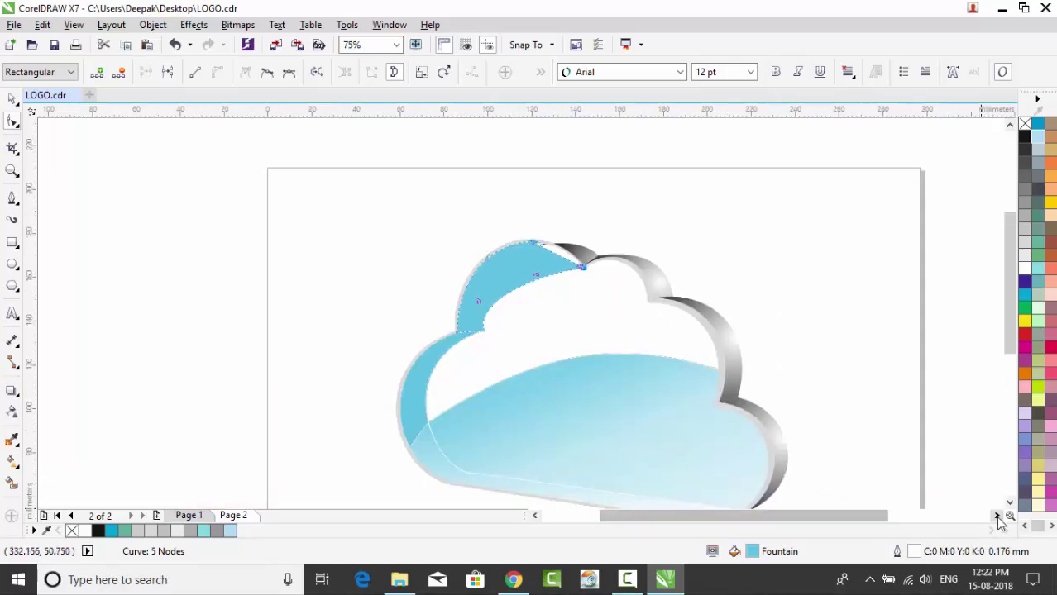
{"action": "left_click", "coordinate": [1010, 503]}
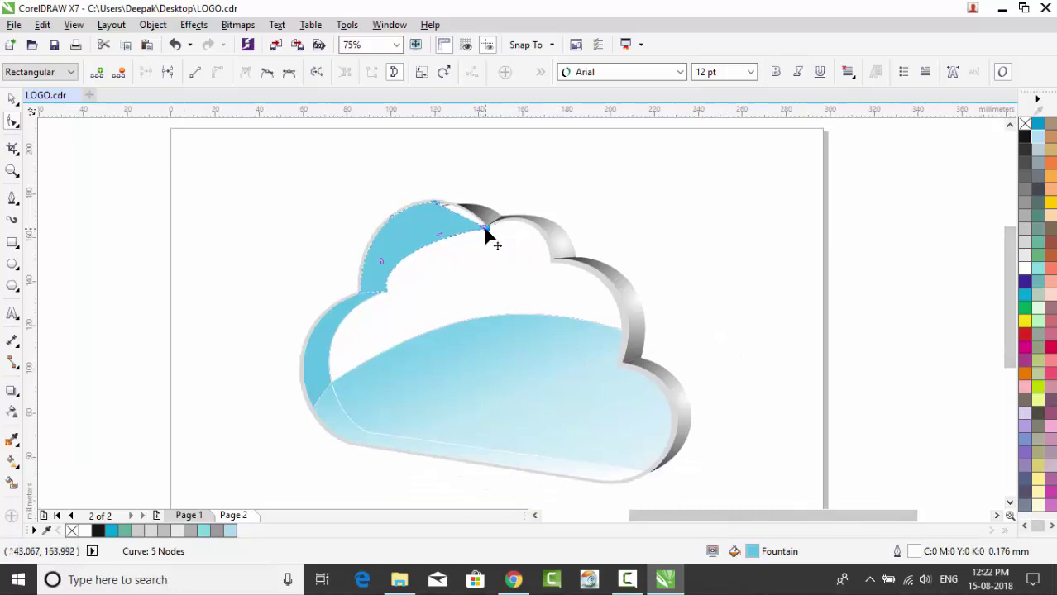
Return the upper left blue band's tip node to the top rim's inner edge, just short of the dark side band.
{"action": "left_click_drag", "start_coordinate": [486, 232], "coordinate": [448, 198]}
{"action": "scroll", "coordinate": [447, 217], "scroll_direction": "up", "scroll_amount": 3}
{"action": "scroll", "coordinate": [449, 199], "scroll_direction": "down", "scroll_amount": 2}
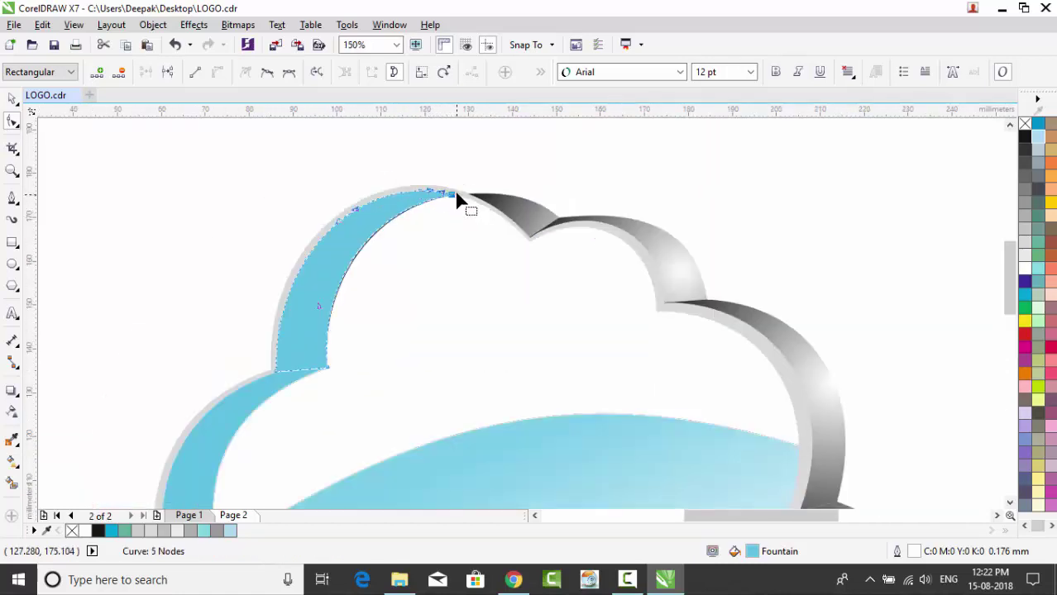
{"action": "scroll", "coordinate": [456, 201], "scroll_direction": "up", "scroll_amount": 3}
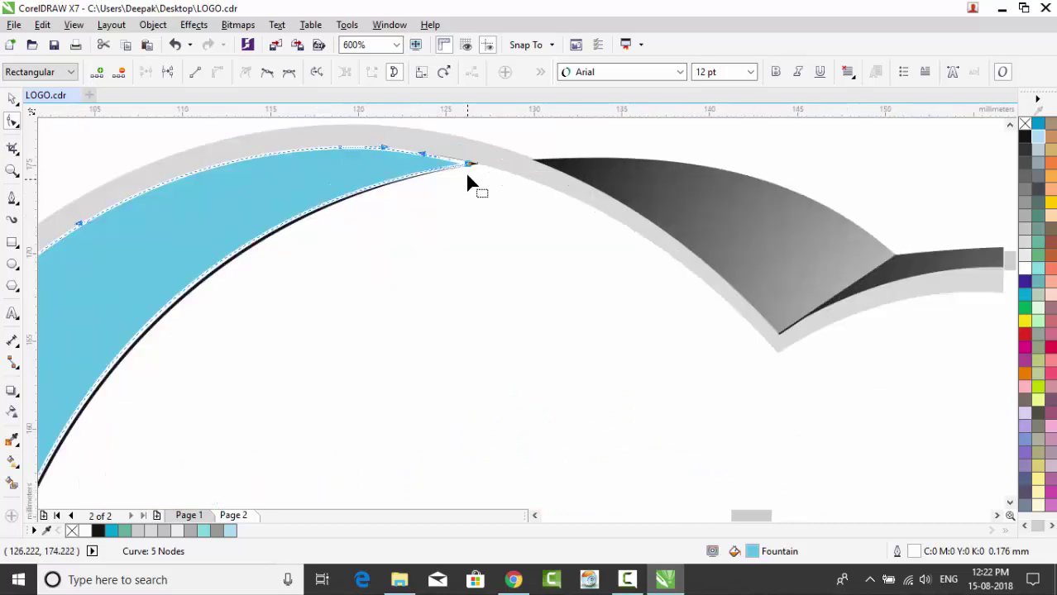
{"action": "left_click_drag", "start_coordinate": [470, 164], "coordinate": [478, 169]}
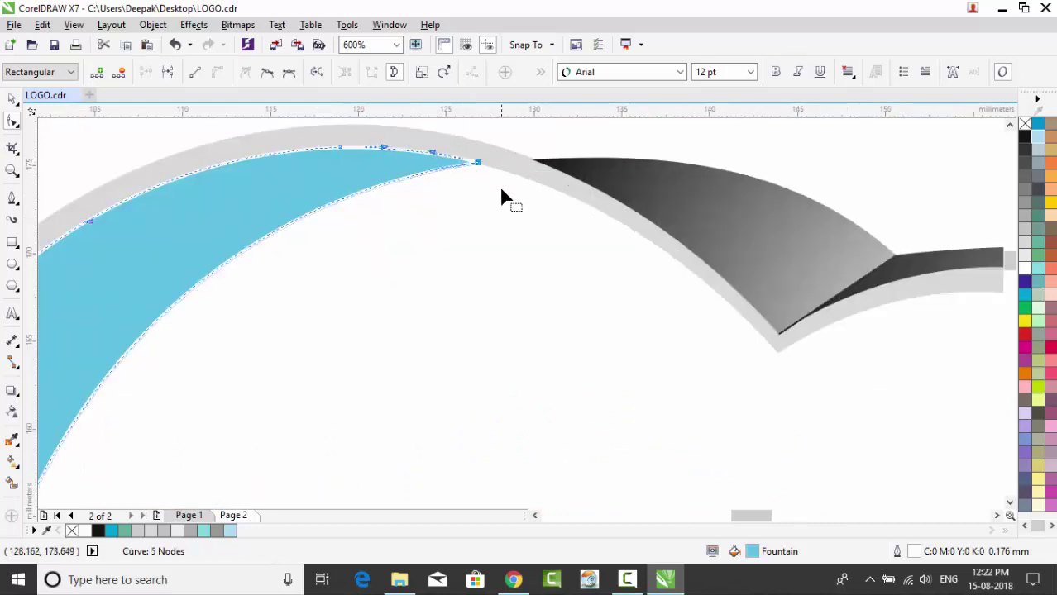
{"action": "scroll", "coordinate": [499, 192], "scroll_direction": "down", "scroll_amount": 2}
{"action": "scroll", "coordinate": [530, 207], "scroll_direction": "down", "scroll_amount": 1}
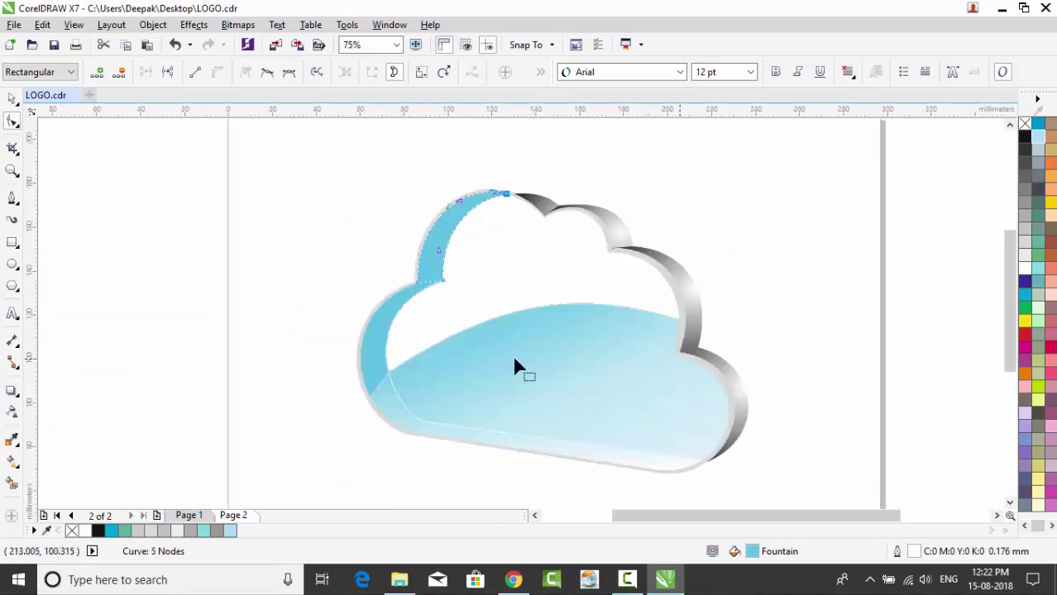
{"action": "left_click", "coordinate": [11, 99]}
{"action": "left_click", "coordinate": [394, 232]}
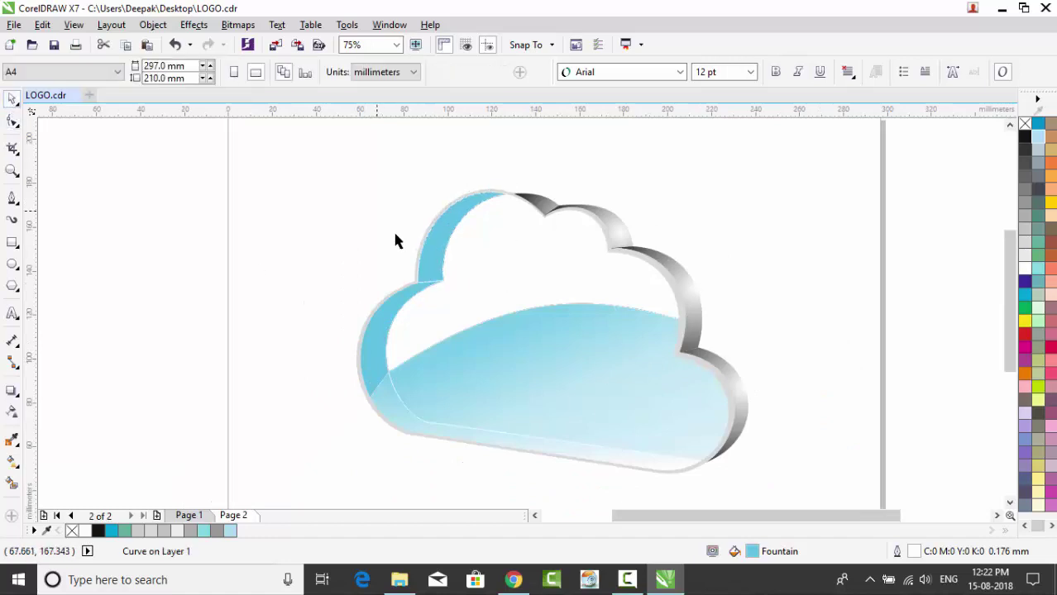
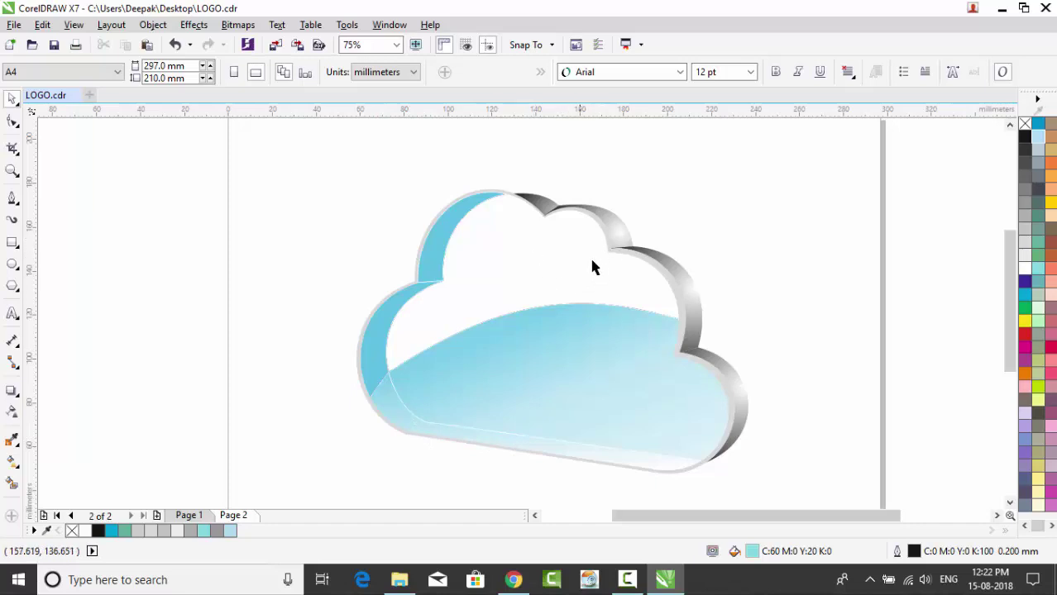
Create a Smart Fill shape from the cloud's empty upper interior and color it cyan (C:60 M:0 Y:20 K:0).
{"action": "left_click", "coordinate": [429, 271]}
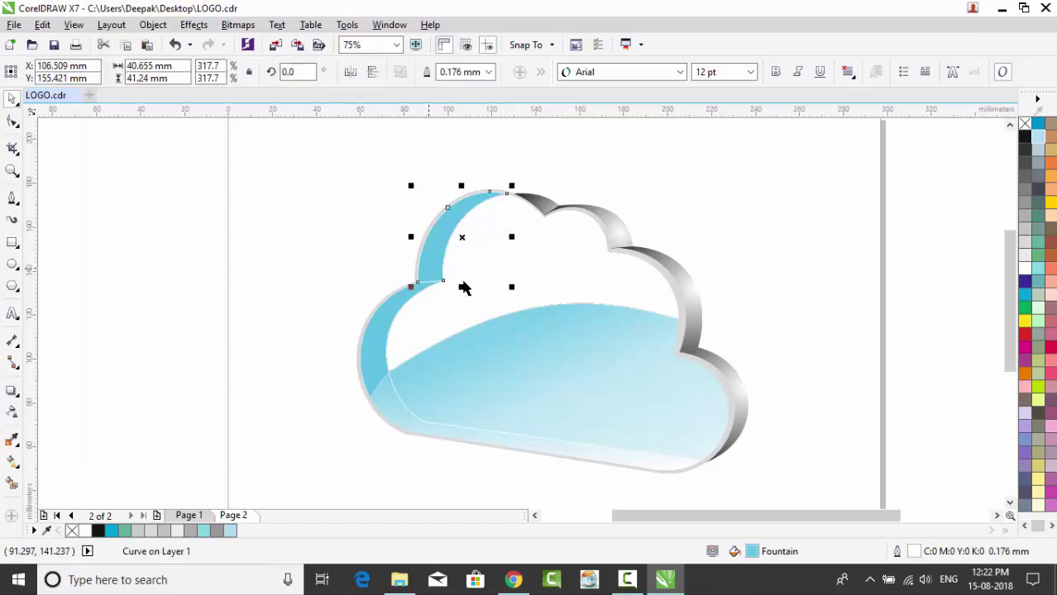
{"action": "left_click", "coordinate": [490, 307]}
{"action": "left_click", "coordinate": [401, 340]}
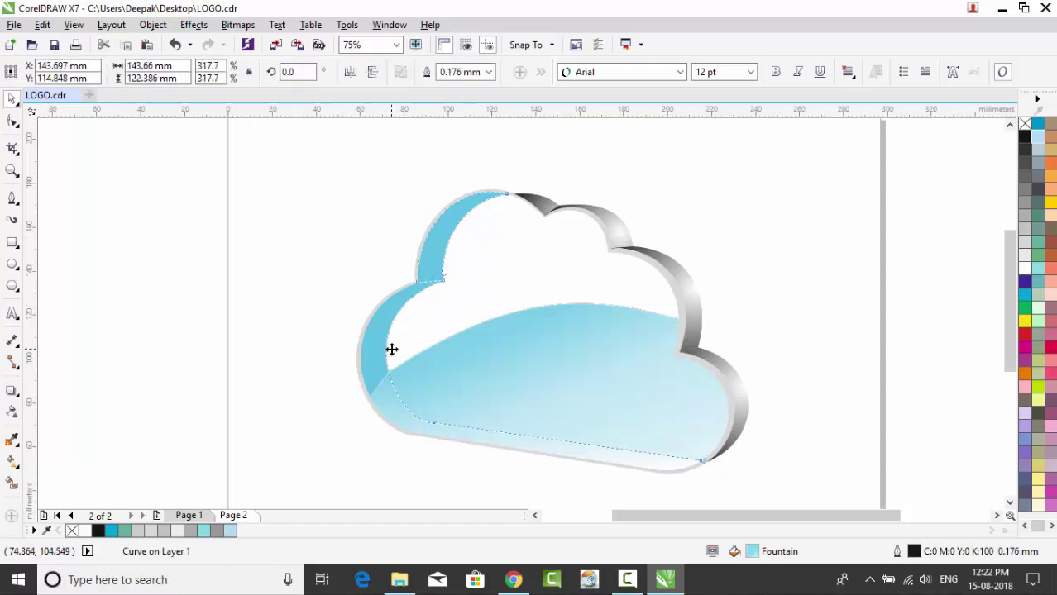
{"action": "key", "text": "F10"}
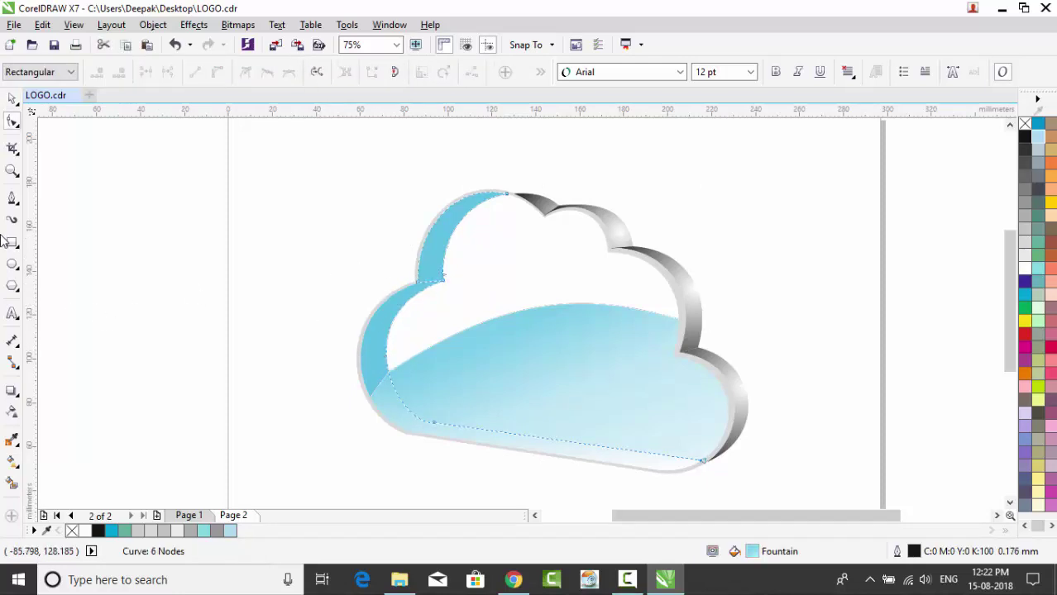
{"action": "left_click", "coordinate": [12, 483]}
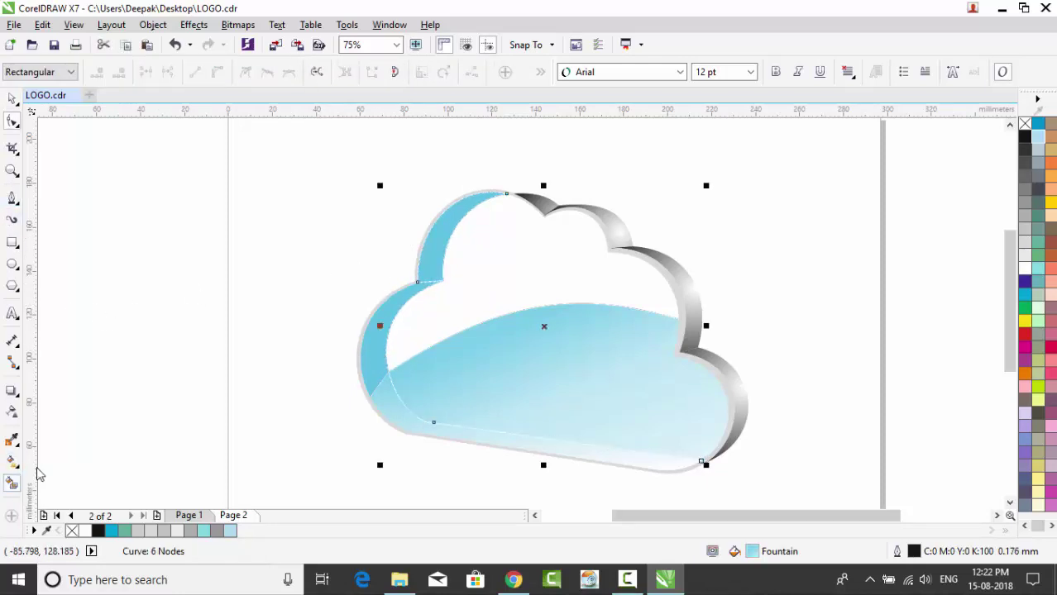
{"action": "left_click", "coordinate": [492, 282]}
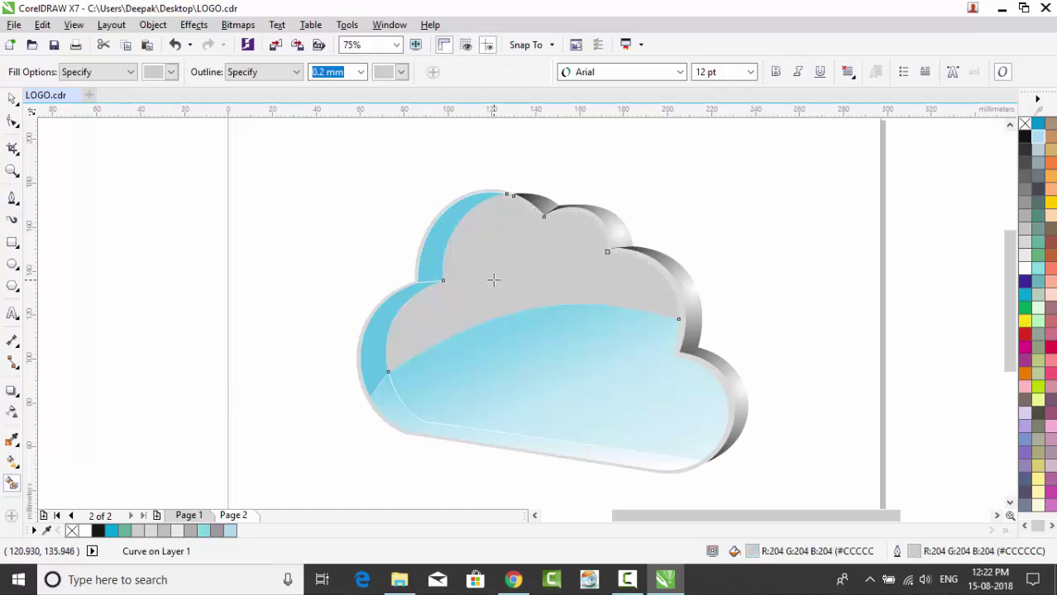
{"action": "left_click", "coordinate": [1039, 270]}
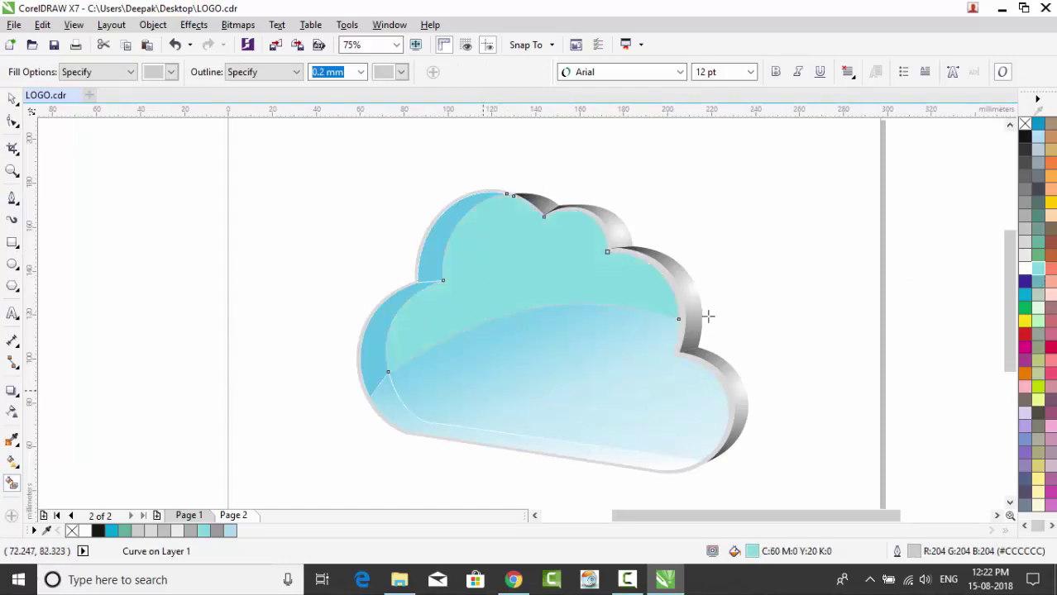
Apply a cyan-to-white linear gradient down the upper interior and tilt it from the upper left lobe toward the lower right.
{"action": "left_click", "coordinate": [12, 462]}
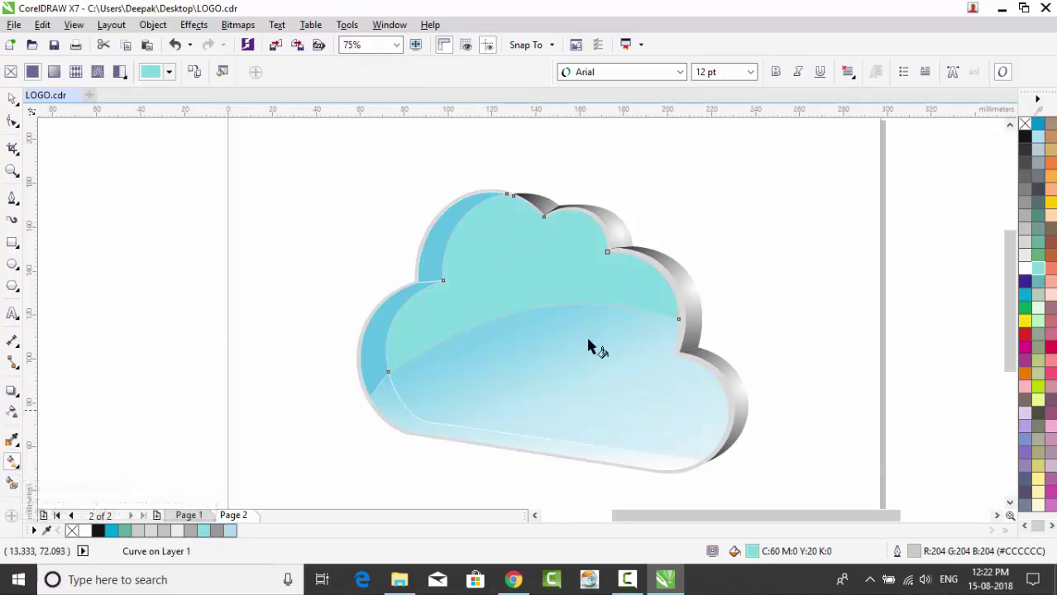
{"action": "left_click_drag", "start_coordinate": [510, 217], "coordinate": [511, 383]}
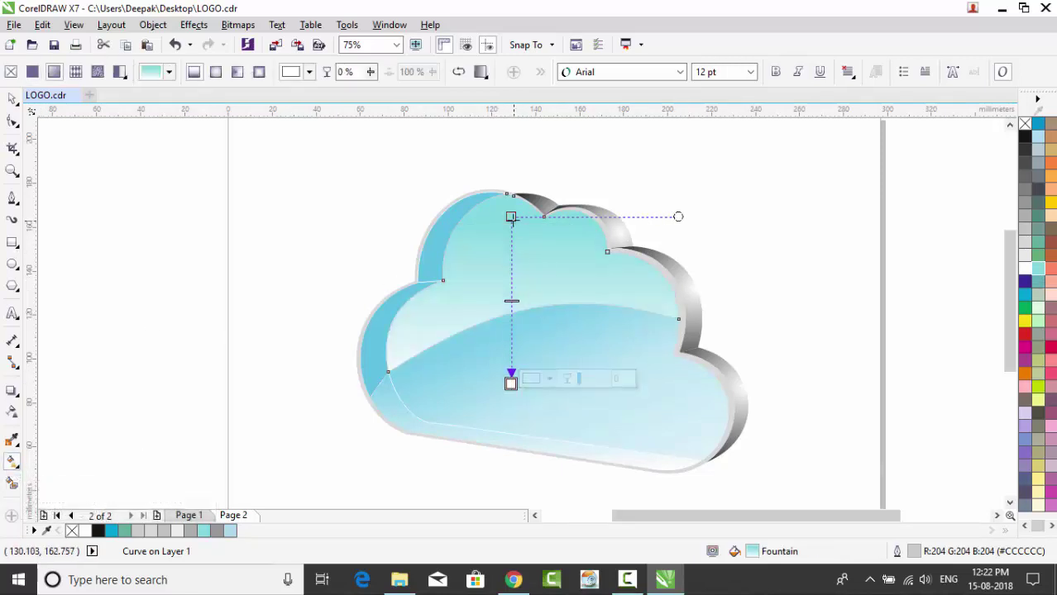
{"action": "left_click_drag", "start_coordinate": [511, 217], "coordinate": [528, 193]}
{"action": "left_click_drag", "start_coordinate": [511, 383], "coordinate": [538, 334]}
{"action": "left_click_drag", "start_coordinate": [532, 202], "coordinate": [505, 193]}
{"action": "left_click_drag", "start_coordinate": [538, 334], "coordinate": [569, 345]}
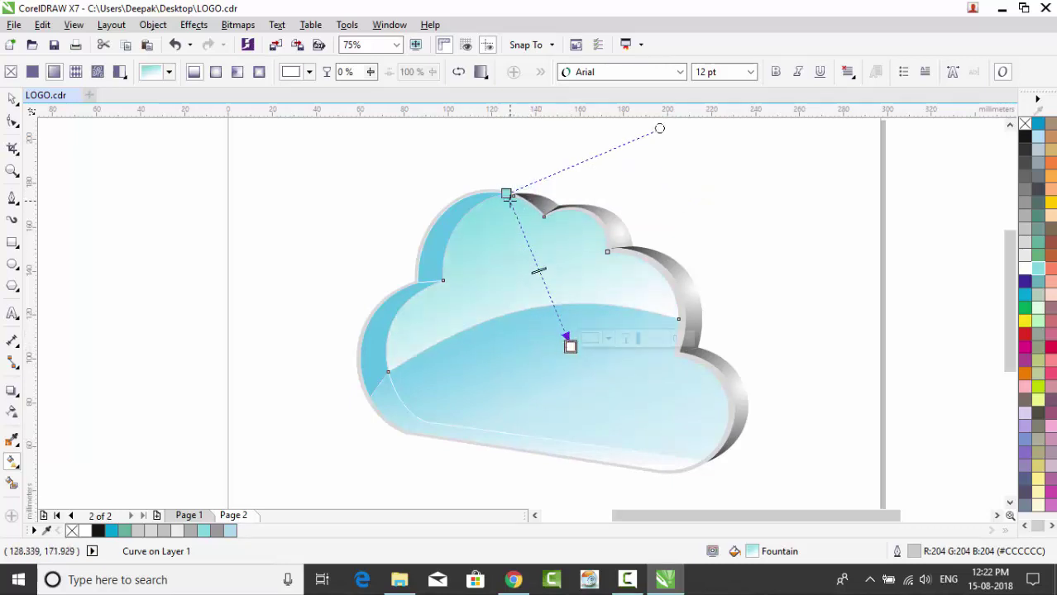
Reposition the upper interior gradient so cyan starts inside the upper left lobe and white ends just below the lower area's curved edge.
{"action": "left_click_drag", "start_coordinate": [506, 193], "coordinate": [551, 224]}
{"action": "left_click_drag", "start_coordinate": [570, 346], "coordinate": [542, 325]}
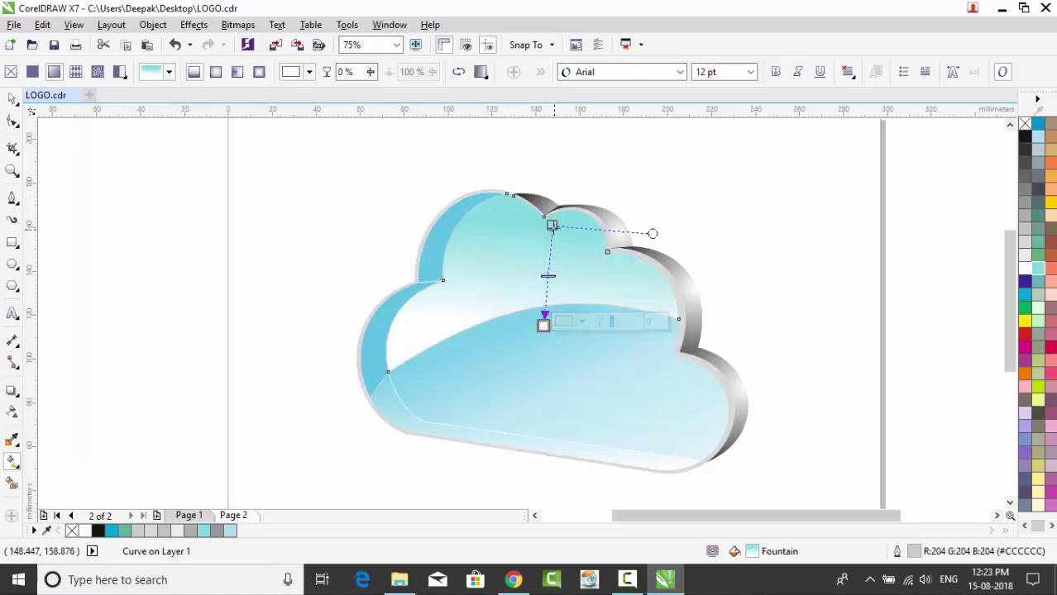
{"action": "left_click_drag", "start_coordinate": [552, 225], "coordinate": [517, 237]}
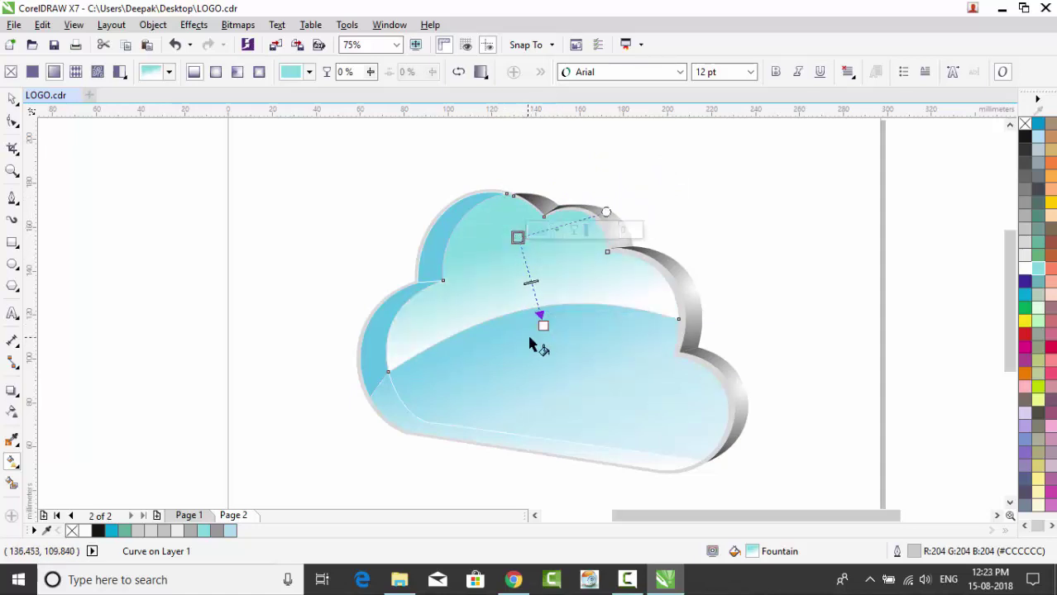
{"action": "left_click_drag", "start_coordinate": [542, 323], "coordinate": [544, 356]}
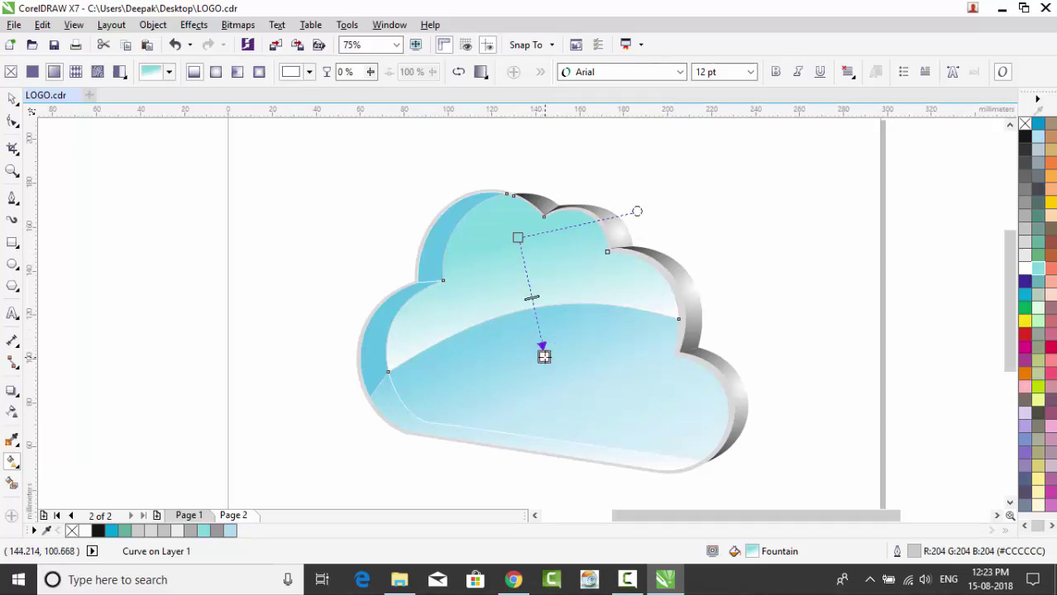
{"action": "left_click", "coordinate": [10, 100]}
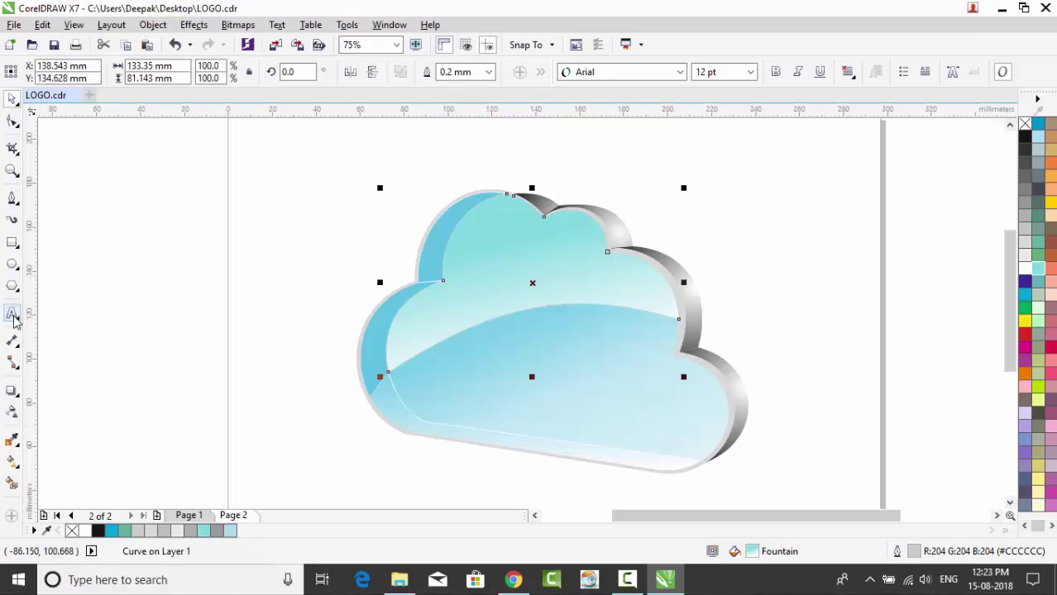
Add the artistic text "Computer" beside the cloud's upper left and enlarge it to about 55 pt.
{"action": "left_click", "coordinate": [14, 318]}
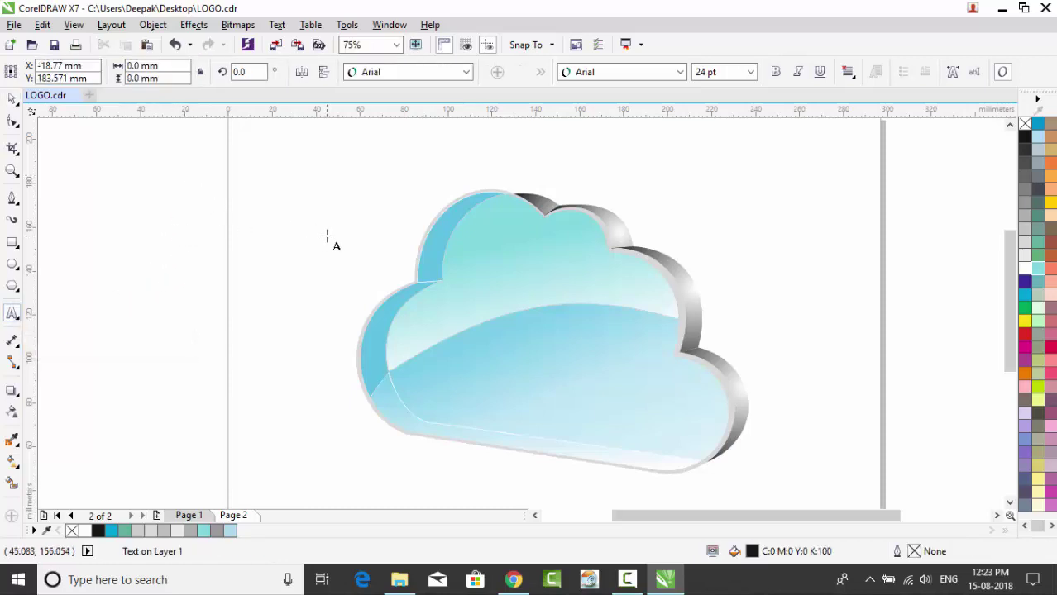
{"action": "type", "text": "Computer"}
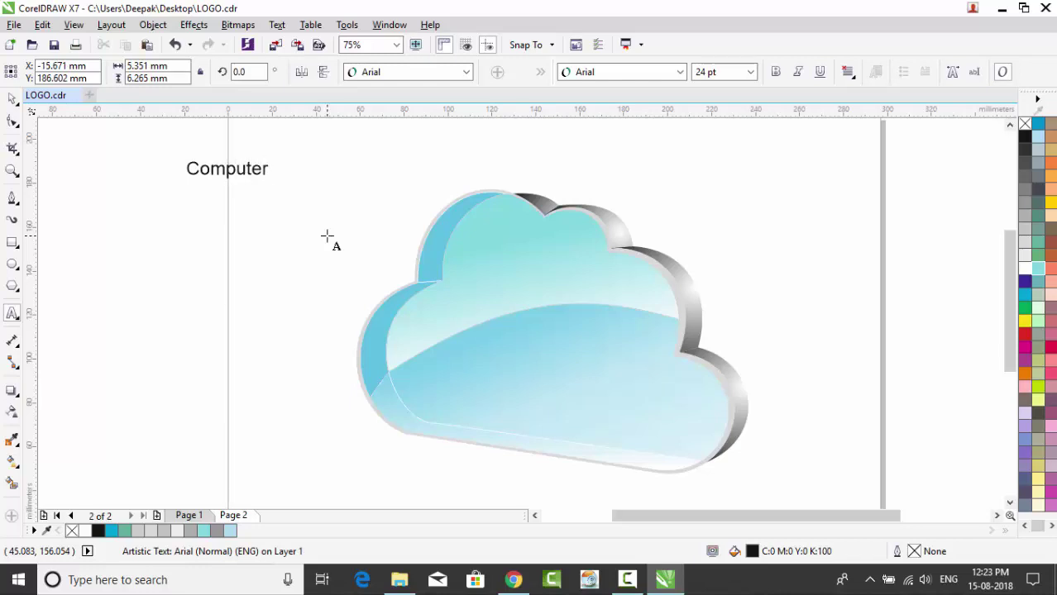
{"action": "key", "text": "ctrl+space"}
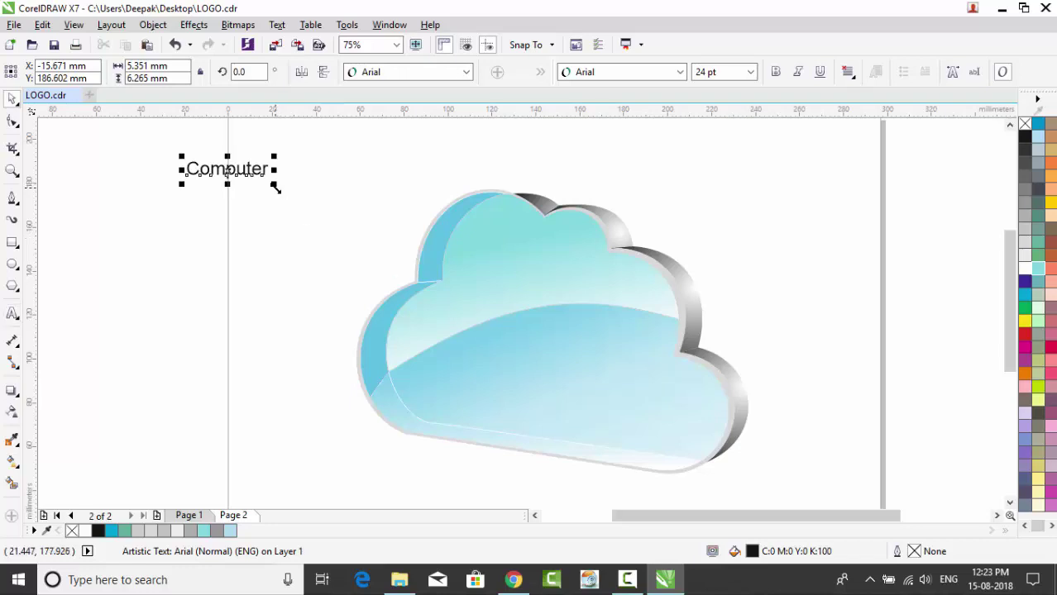
{"action": "left_click_drag", "start_coordinate": [274, 182], "coordinate": [395, 245]}
Set the "Computer" text in red Cataneo BT at about 73.6 pt and place it across the cloud's middle.
{"action": "left_click", "coordinate": [680, 72]}
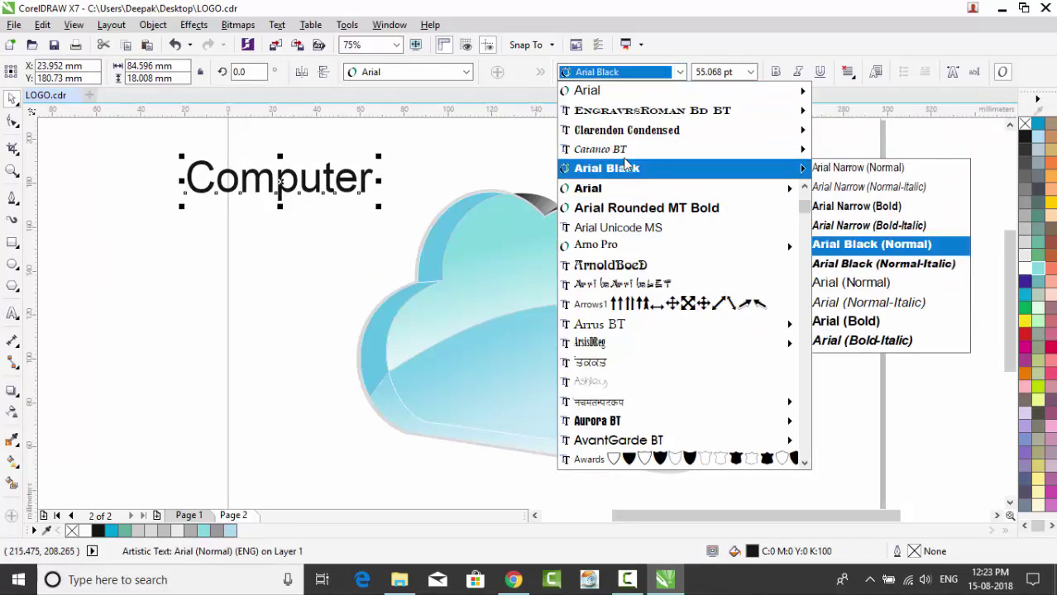
{"action": "left_click", "coordinate": [625, 152]}
{"action": "left_click_drag", "start_coordinate": [361, 214], "coordinate": [398, 251]}
{"action": "left_click_drag", "start_coordinate": [294, 199], "coordinate": [544, 326]}
Give the "Computer" text a white 1.0 mm outline placed behind the fill.
{"action": "key", "text": "F12"}
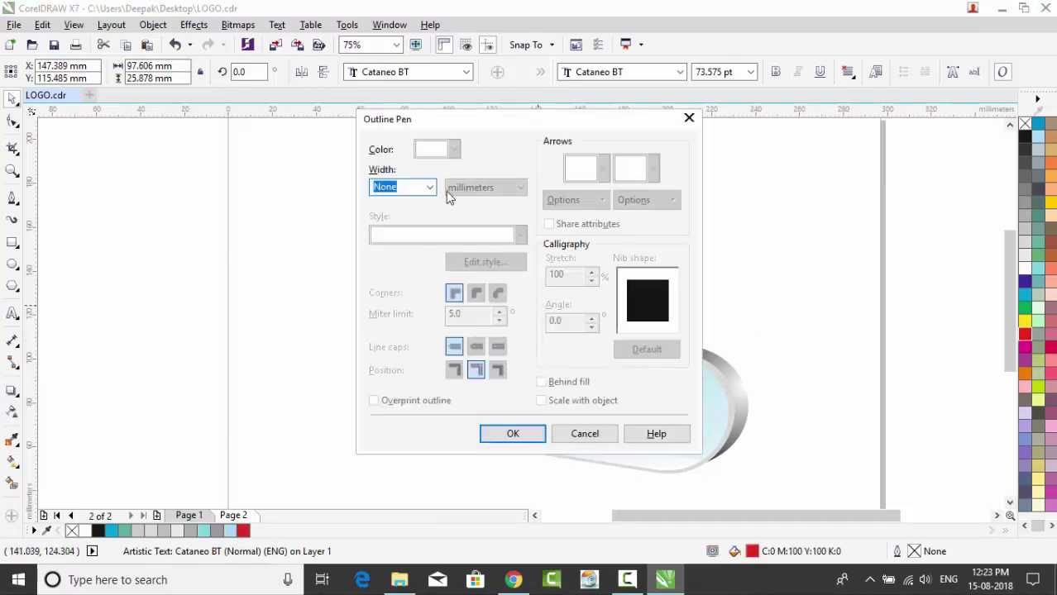
{"action": "left_click", "coordinate": [431, 188]}
{"action": "left_click", "coordinate": [407, 287]}
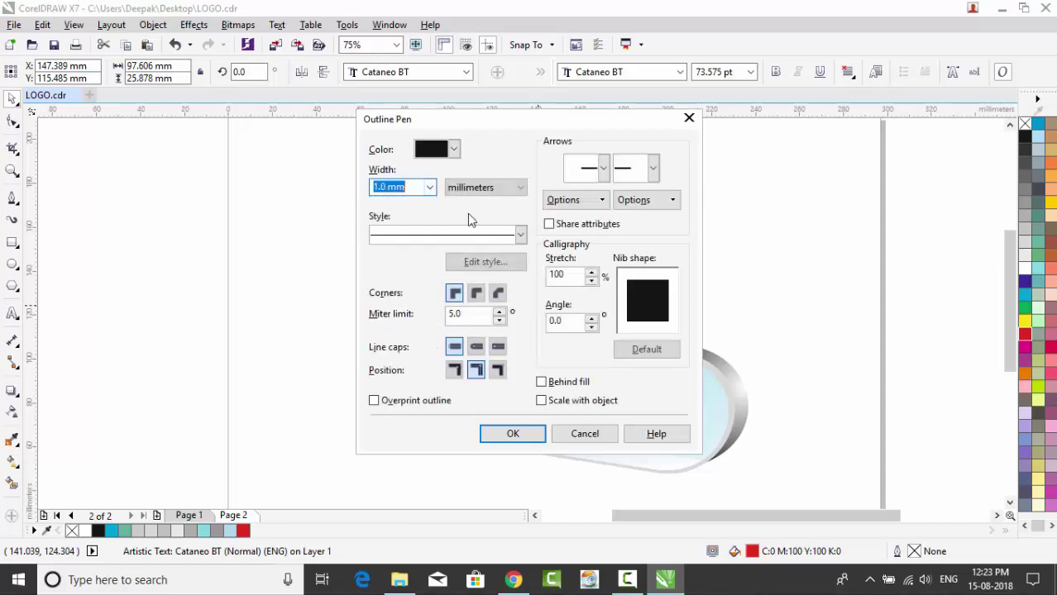
{"action": "left_click", "coordinate": [454, 149]}
{"action": "left_click", "coordinate": [495, 167]}
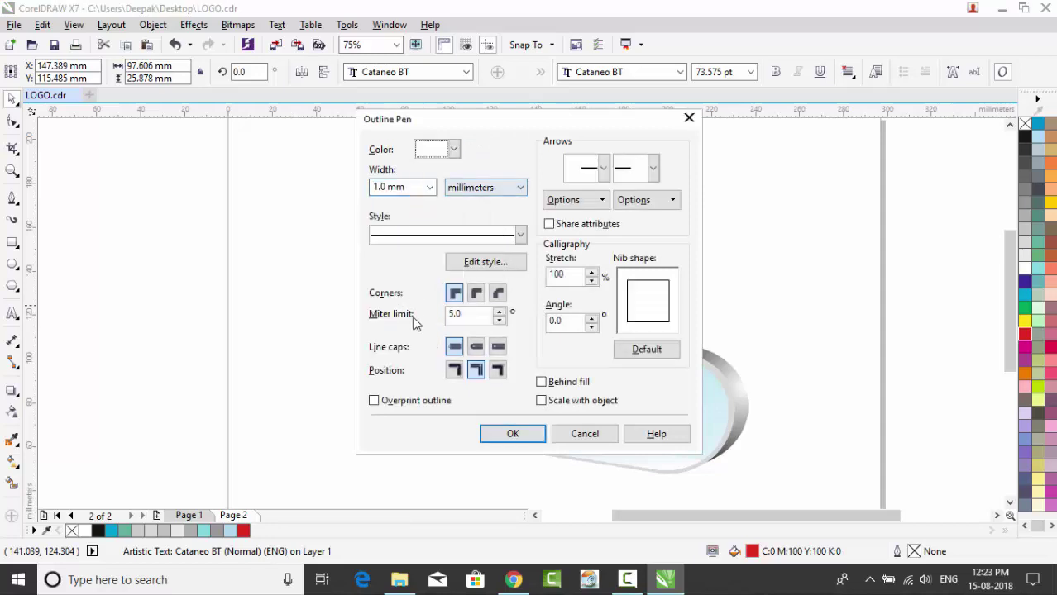
{"action": "left_click", "coordinate": [541, 382]}
{"action": "left_click", "coordinate": [532, 434]}
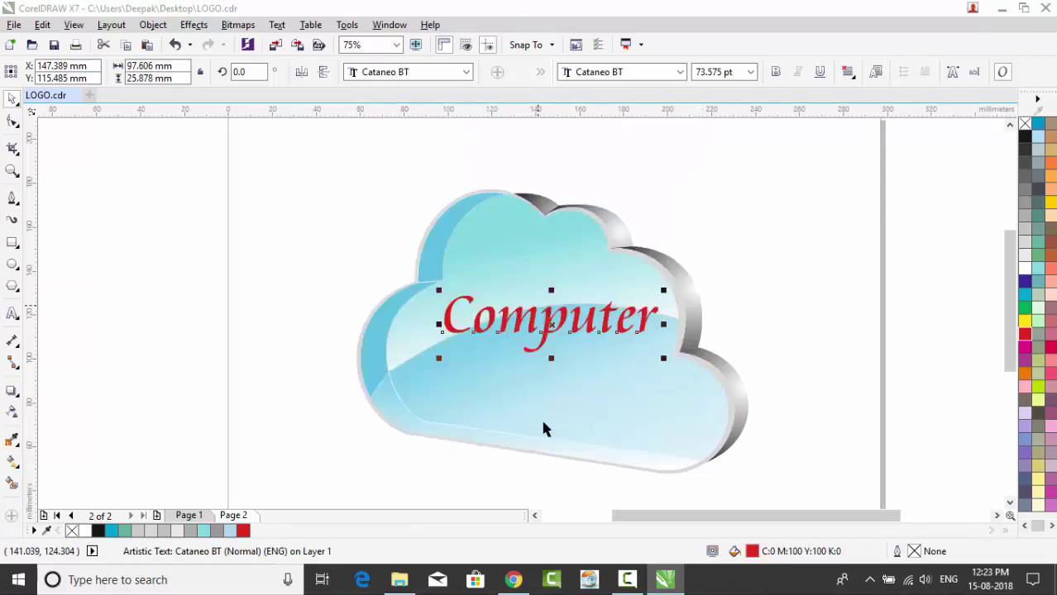
Enlarge the "Computer" text to about 86 pt and shift it slightly left so it spans the cloud's middle.
{"action": "left_click_drag", "start_coordinate": [667, 362], "coordinate": [681, 364]}
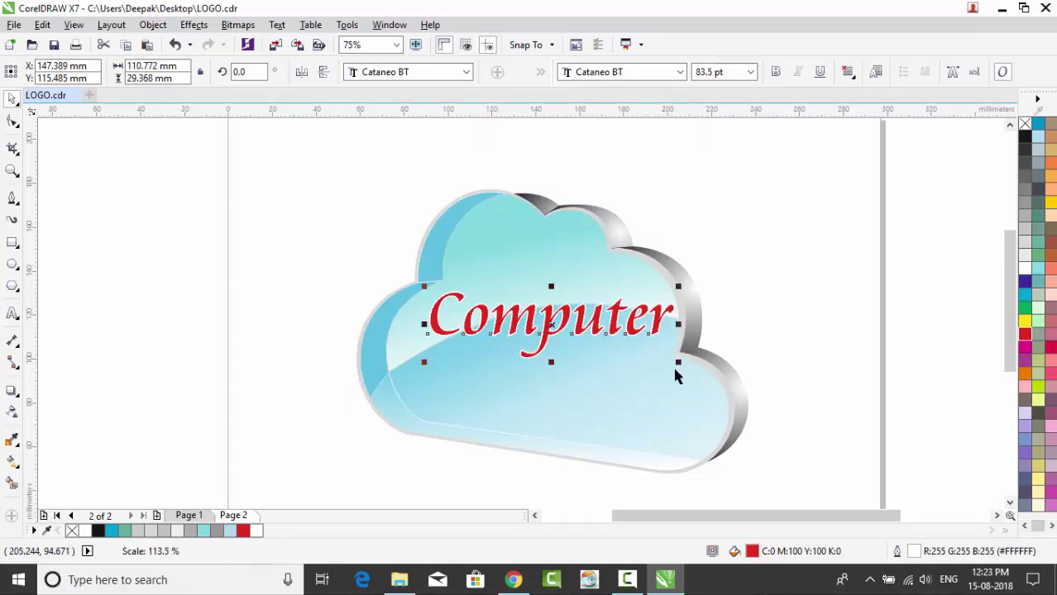
{"action": "left_click", "coordinate": [771, 296]}
{"action": "left_click", "coordinate": [582, 328]}
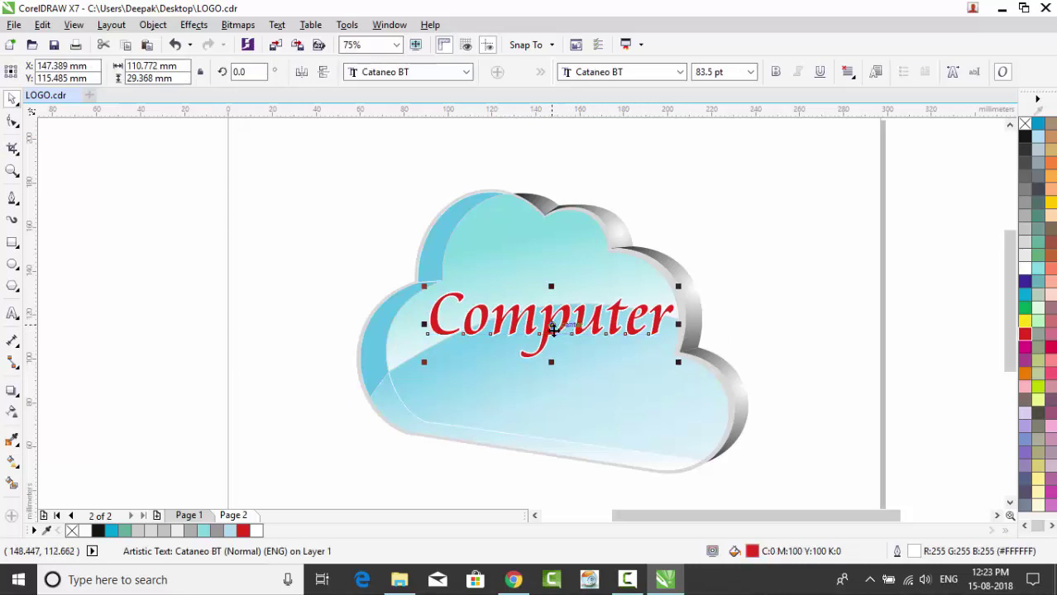
{"action": "left_click_drag", "start_coordinate": [553, 336], "coordinate": [546, 338]}
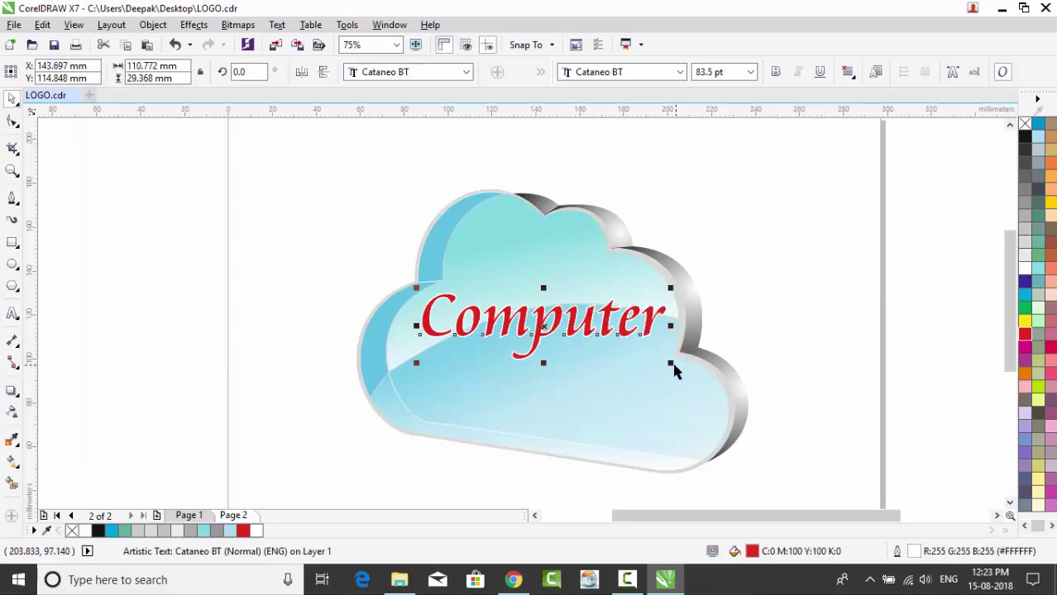
{"action": "left_click_drag", "start_coordinate": [672, 363], "coordinate": [682, 370]}
{"action": "key", "text": "Escape"}
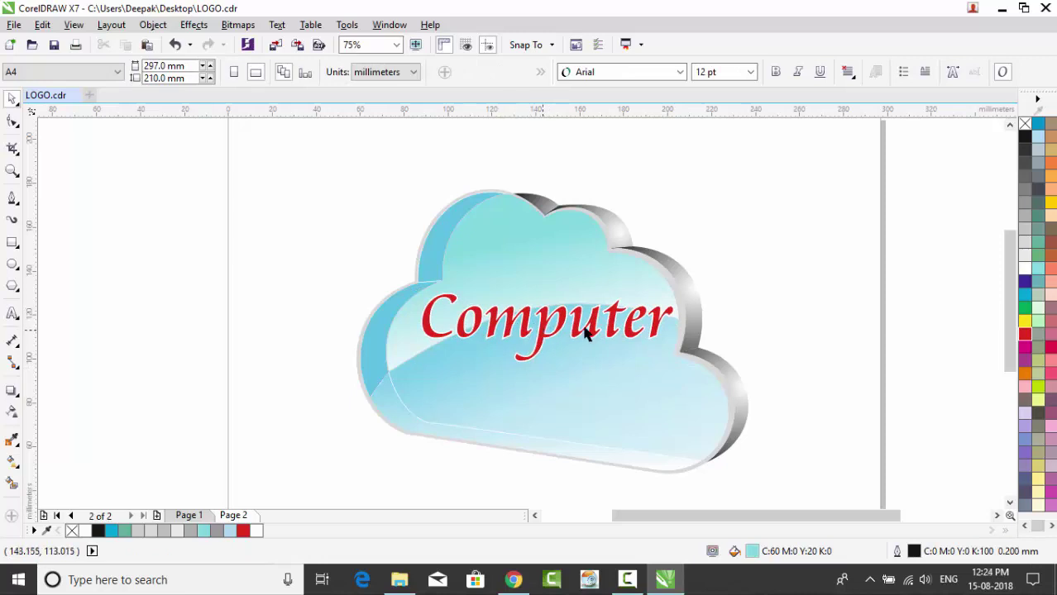
Duplicate the "Computer" text directly below the original and change the copy's wording to "Gyan".
{"action": "left_click", "coordinate": [582, 332]}
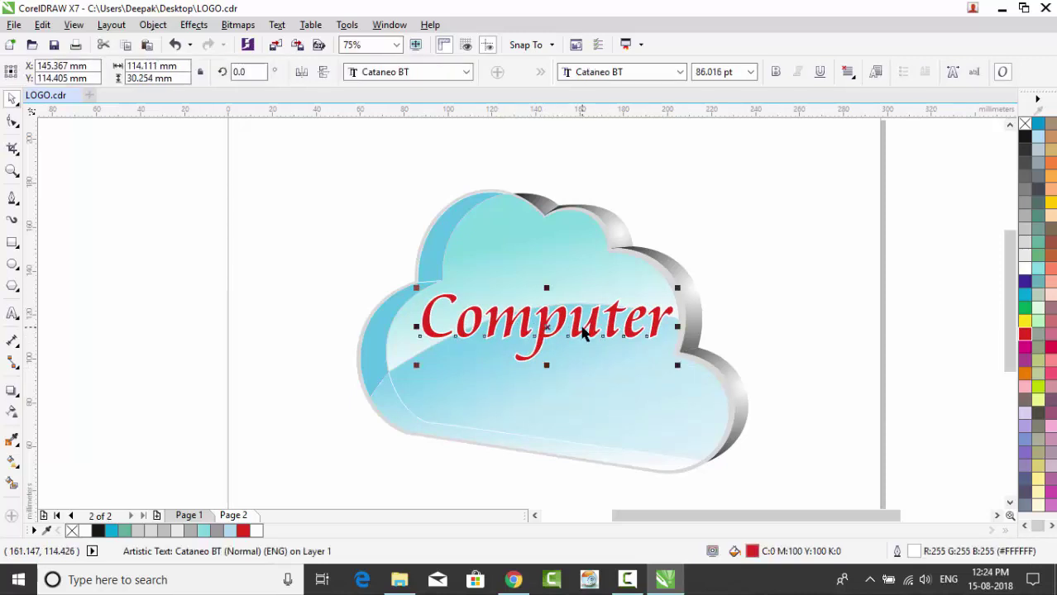
{"action": "left_click_drag", "start_coordinate": [582, 332], "coordinate": [578, 391]}
{"action": "key", "text": "F8"}
{"action": "key", "text": "ctrl+a"}
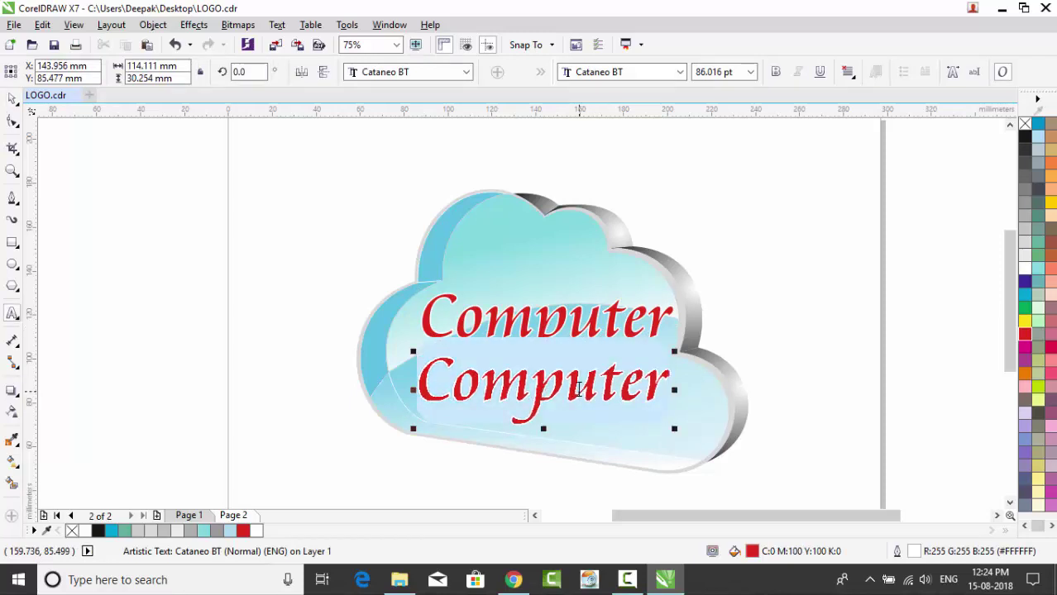
{"action": "type", "text": "Gyan"}
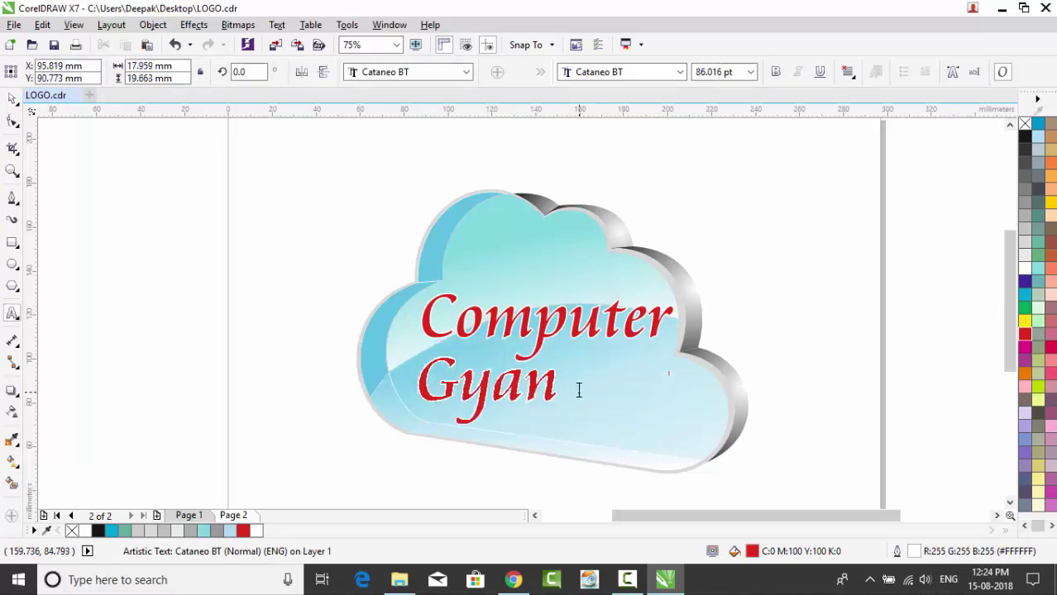
{"action": "key", "text": "ctrl+space"}
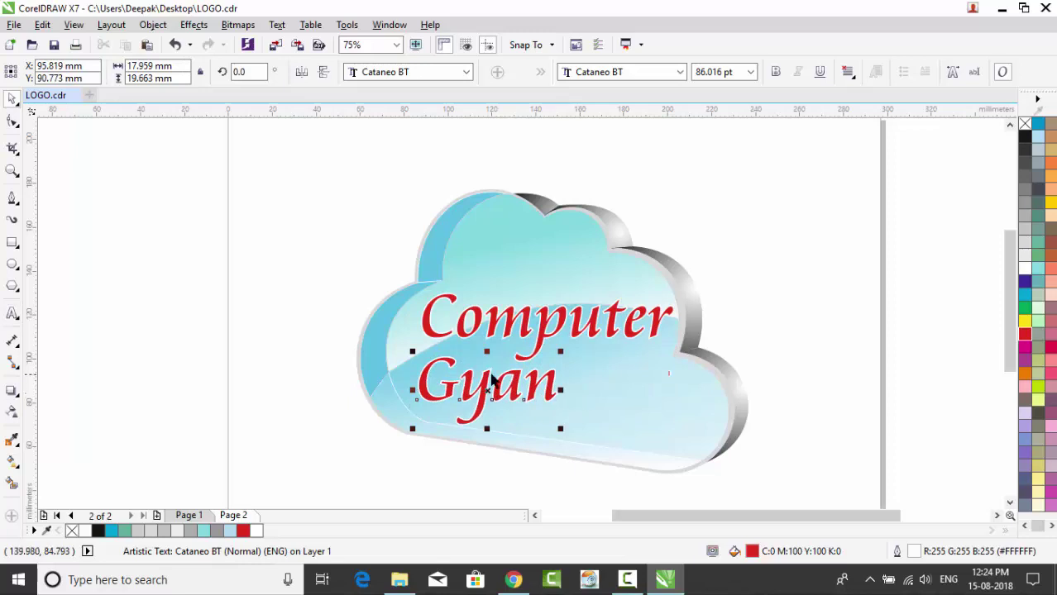
Move the "Gyan" text close beneath the right end of "Computer", aligning their right edges.
{"action": "left_click_drag", "start_coordinate": [491, 381], "coordinate": [624, 380]}
{"action": "left_click", "coordinate": [787, 401]}
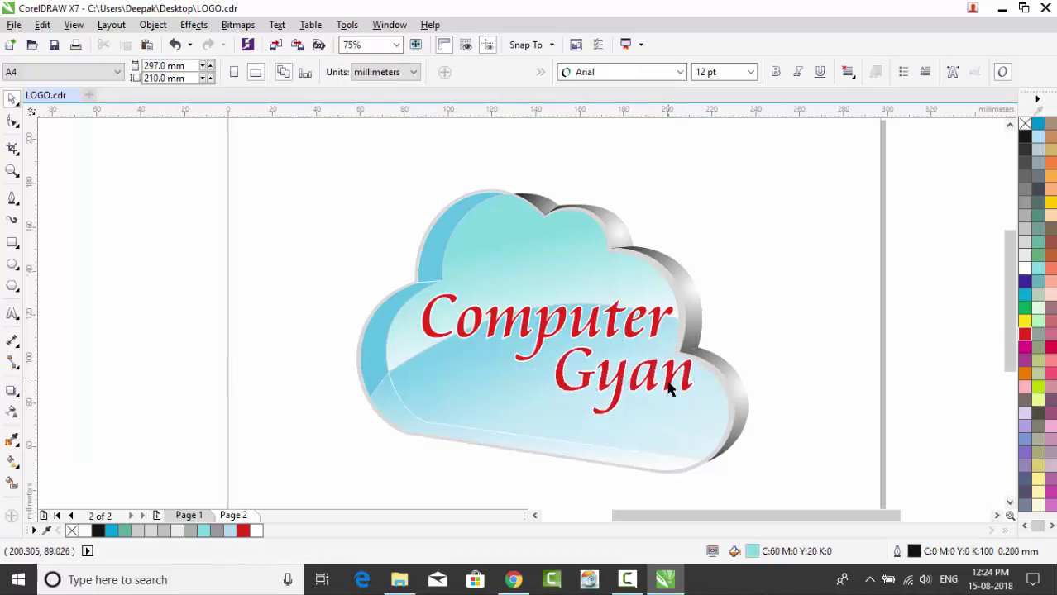
{"action": "left_click", "coordinate": [668, 382]}
{"action": "left_click_drag", "start_coordinate": [626, 380], "coordinate": [609, 382]}
{"action": "left_click", "coordinate": [772, 370]}
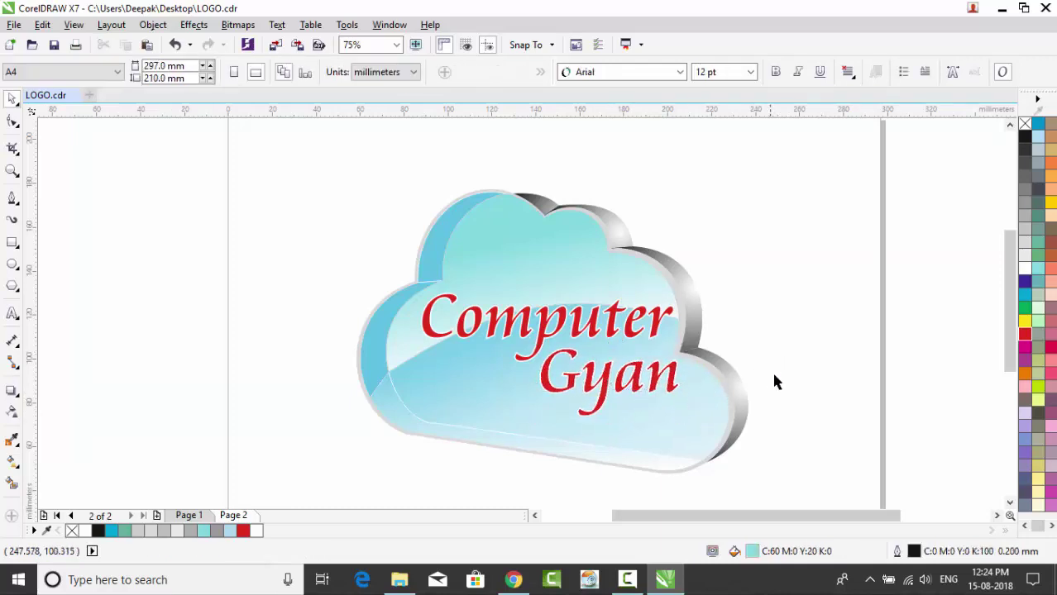
Color the "Gyan" text black and shrink it to sit just inside the end of "Computer".
{"action": "left_click", "coordinate": [603, 386]}
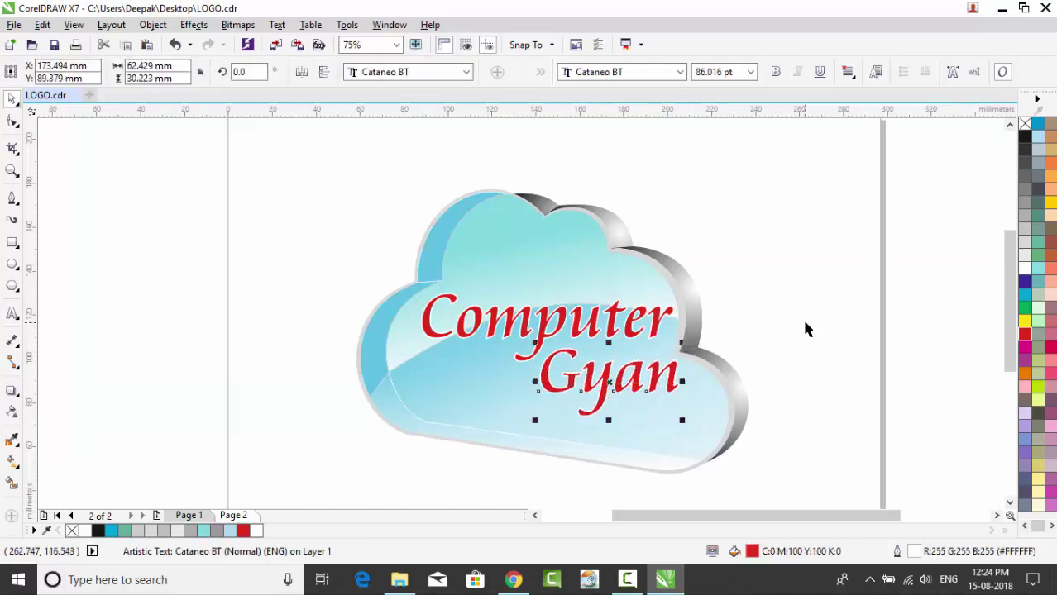
{"action": "left_click", "coordinate": [1025, 138]}
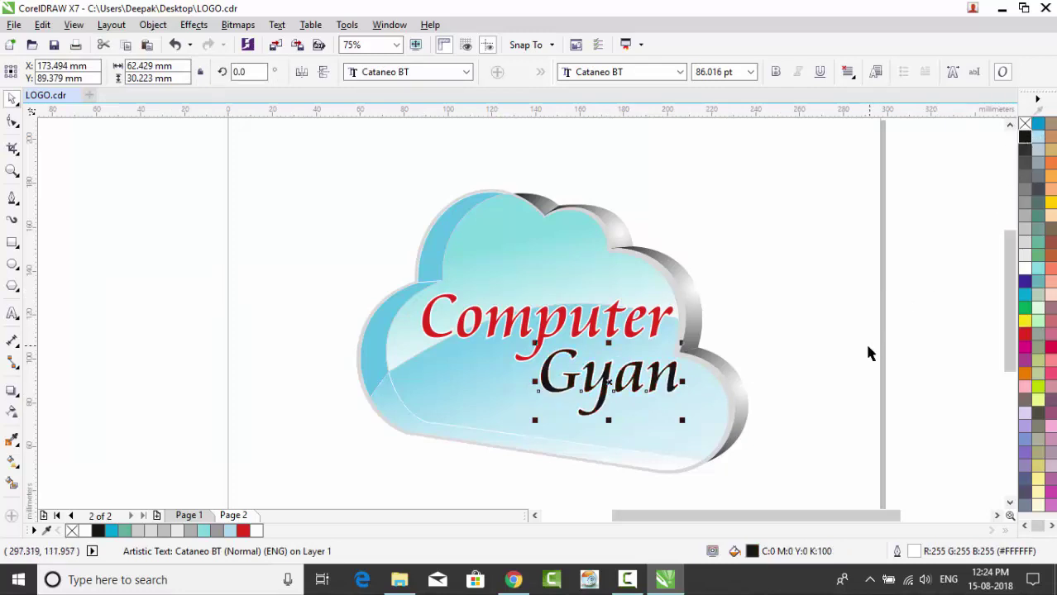
{"action": "left_click_drag", "start_coordinate": [683, 424], "coordinate": [670, 372]}
{"action": "left_click", "coordinate": [783, 318]}
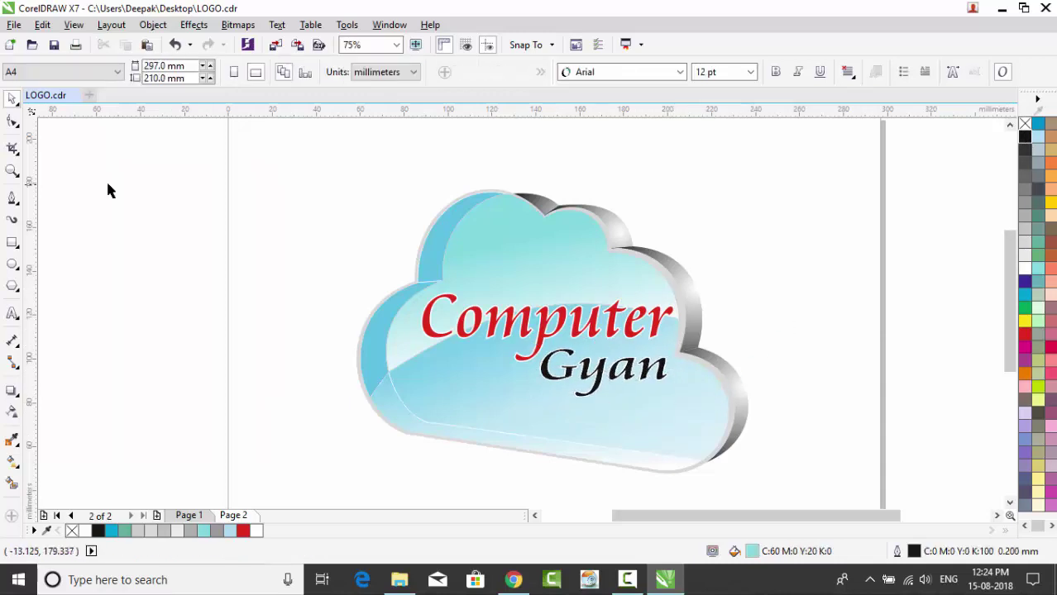
Import the Computer, PD, Printer and CD images together from the Desktop.
{"action": "left_click", "coordinate": [12, 171]}
{"action": "left_click_drag", "start_coordinate": [354, 165], "coordinate": [780, 487]}
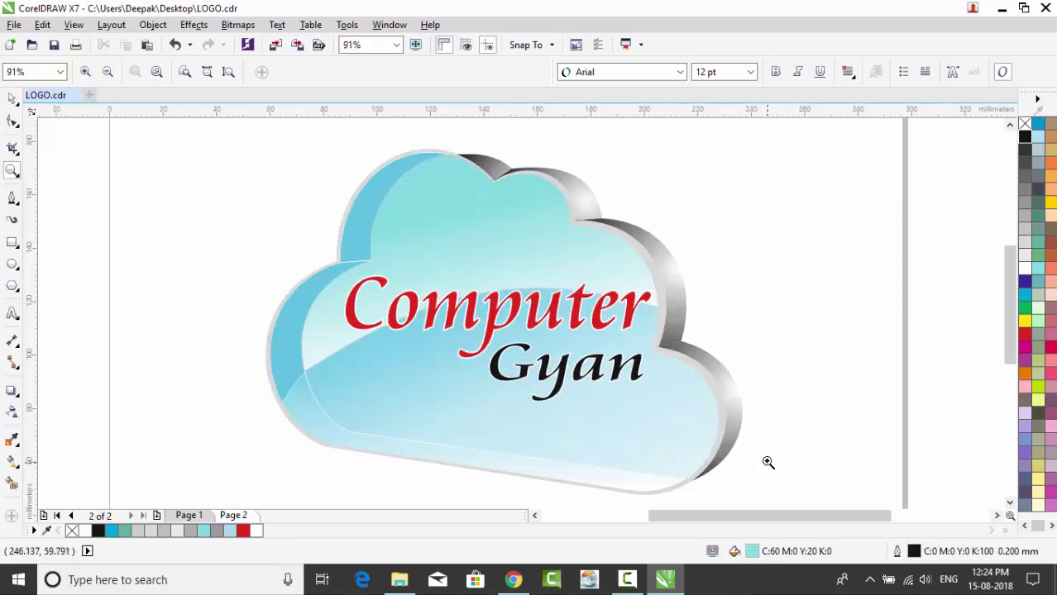
{"action": "left_click", "coordinate": [12, 100]}
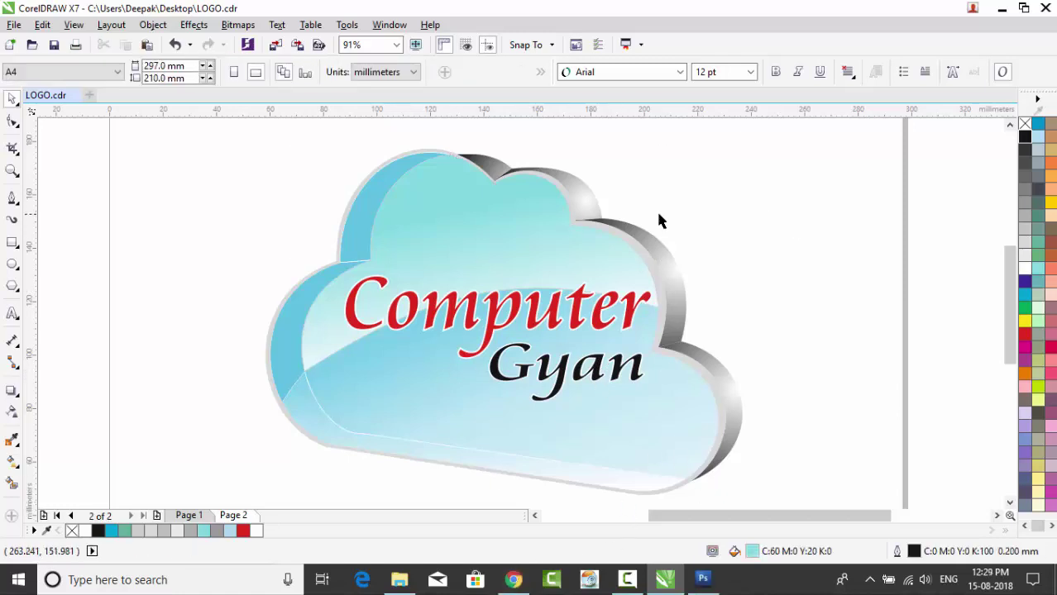
{"action": "left_click", "coordinate": [14, 24]}
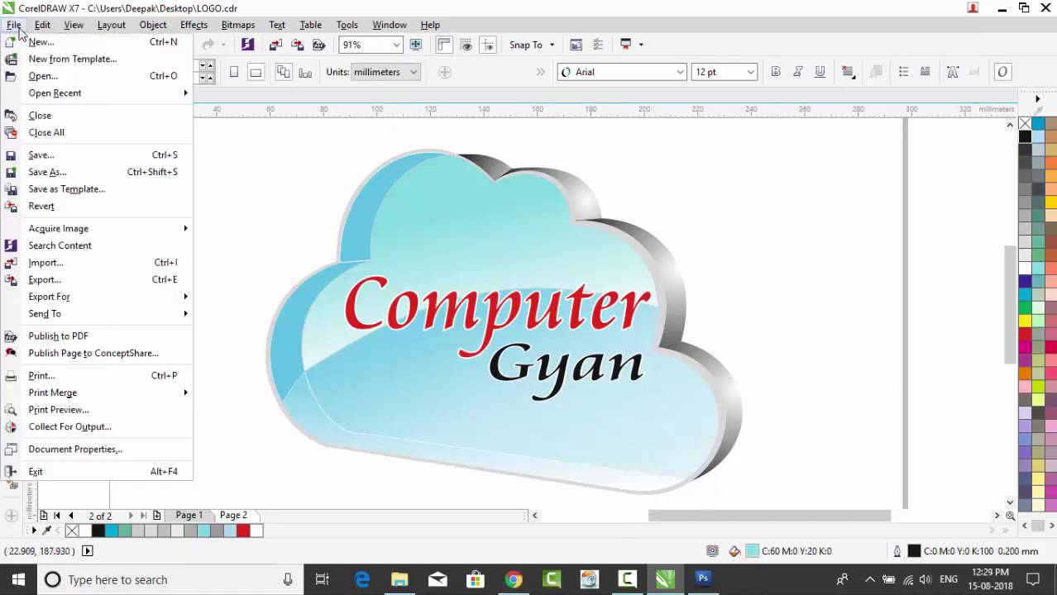
{"action": "left_click", "coordinate": [43, 263]}
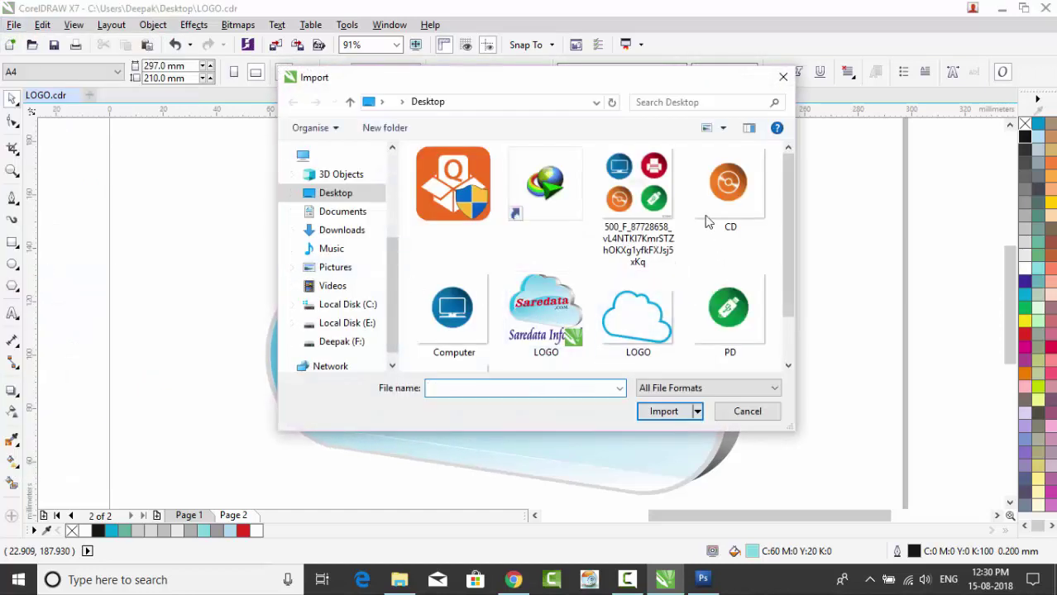
{"action": "left_click", "coordinate": [475, 296]}
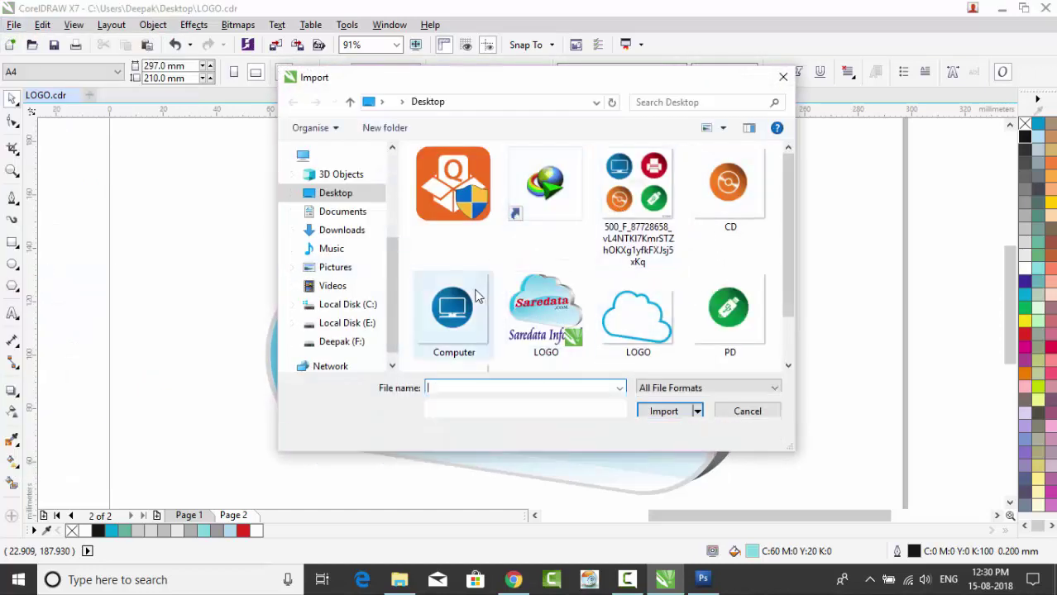
{"action": "scroll", "coordinate": [791, 259], "scroll_direction": "down", "scroll_amount": 1}
{"action": "left_click", "coordinate": [750, 243], "text": "ctrl"}
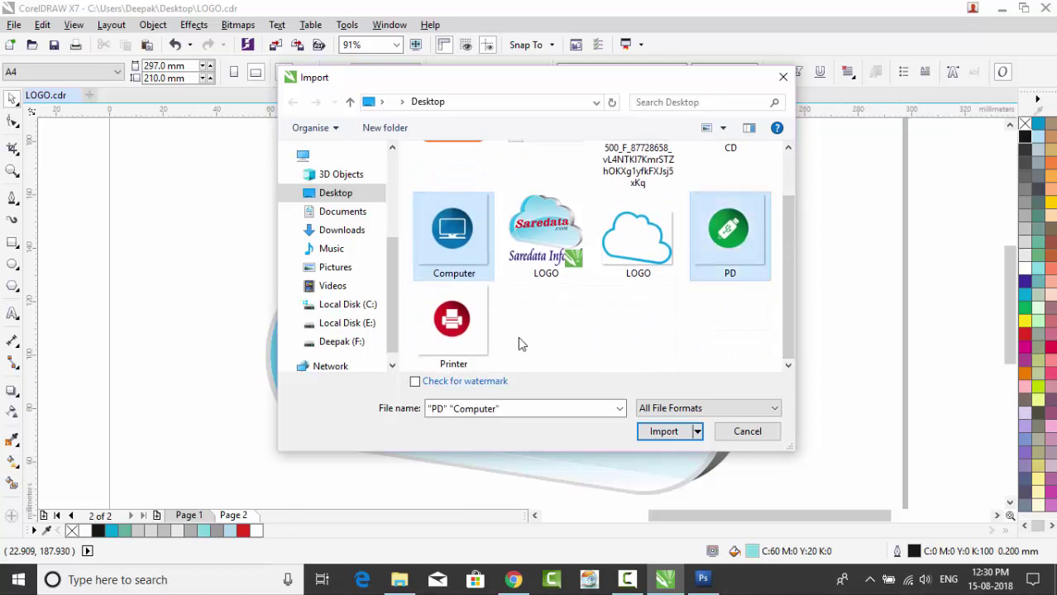
{"action": "left_click", "coordinate": [461, 332], "text": "ctrl"}
{"action": "left_click_drag", "start_coordinate": [785, 303], "coordinate": [783, 250]}
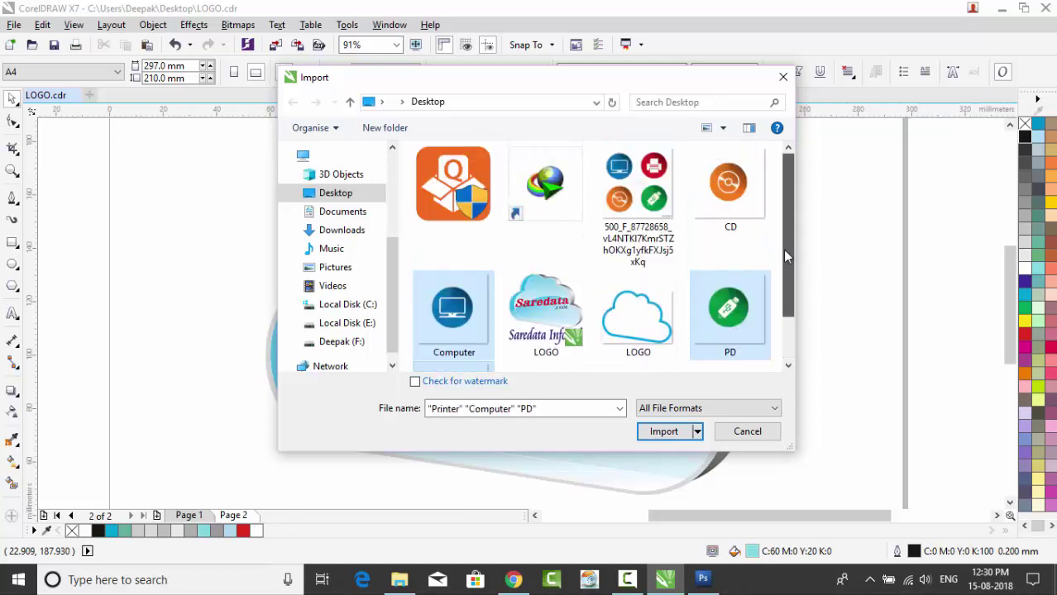
{"action": "left_click", "coordinate": [732, 210], "text": "ctrl"}
{"action": "left_click", "coordinate": [693, 430]}
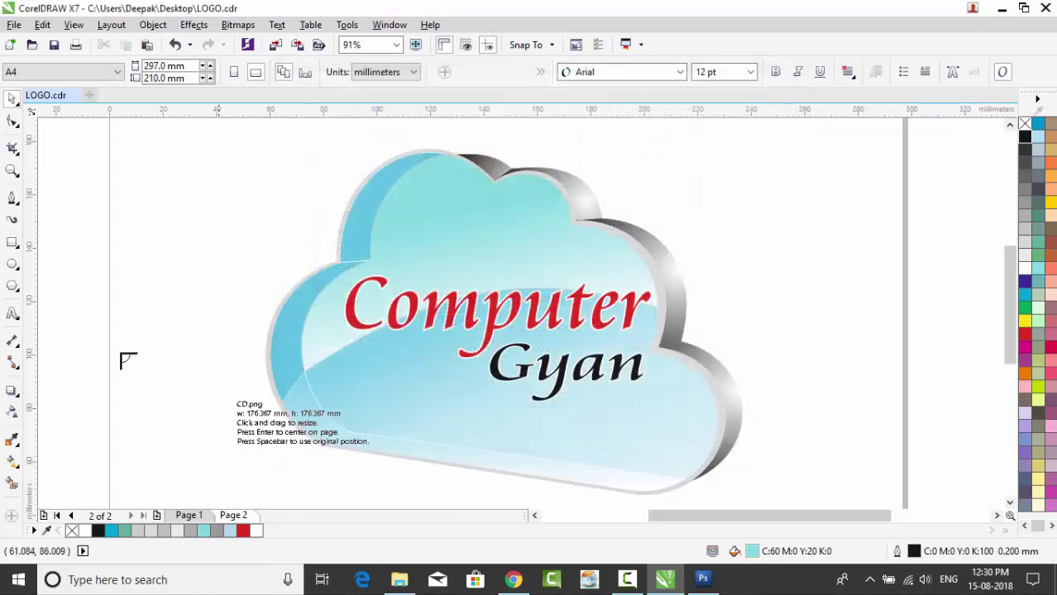
Place the CD, Computer, PD and Printer images as small icons in the area left of the cloud.
{"action": "left_click", "coordinate": [223, 289]}
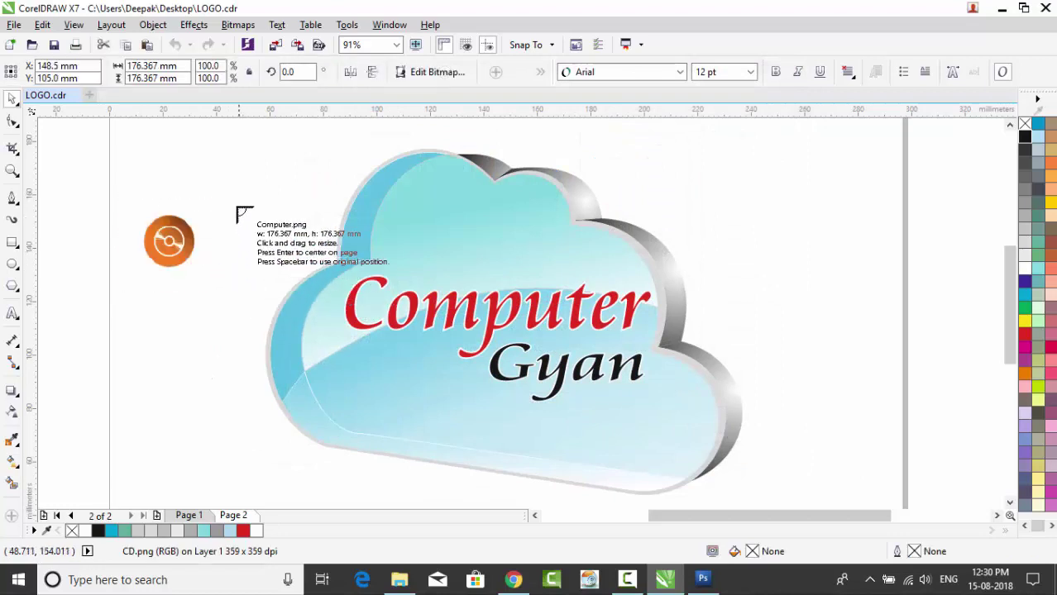
{"action": "left_click", "coordinate": [334, 303]}
{"action": "left_click", "coordinate": [223, 427]}
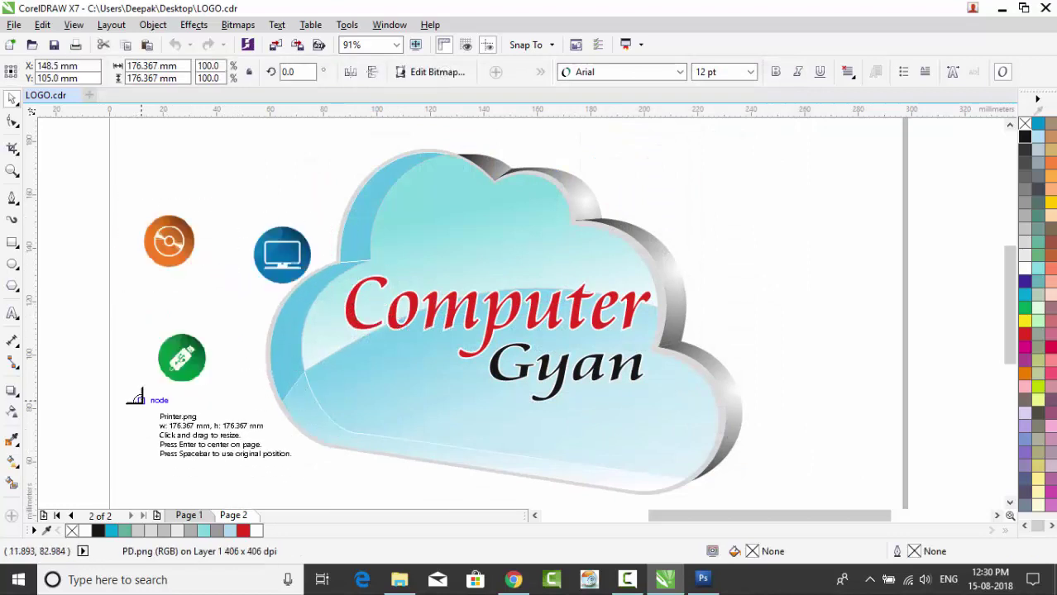
{"action": "left_click", "coordinate": [285, 471]}
Move the blue computer icon into the cloud's upper left lobe above the text and enlarge it.
{"action": "left_click_drag", "start_coordinate": [281, 278], "coordinate": [430, 262]}
{"action": "left_click_drag", "start_coordinate": [483, 290], "coordinate": [501, 309]}
{"action": "left_click", "coordinate": [248, 258]}
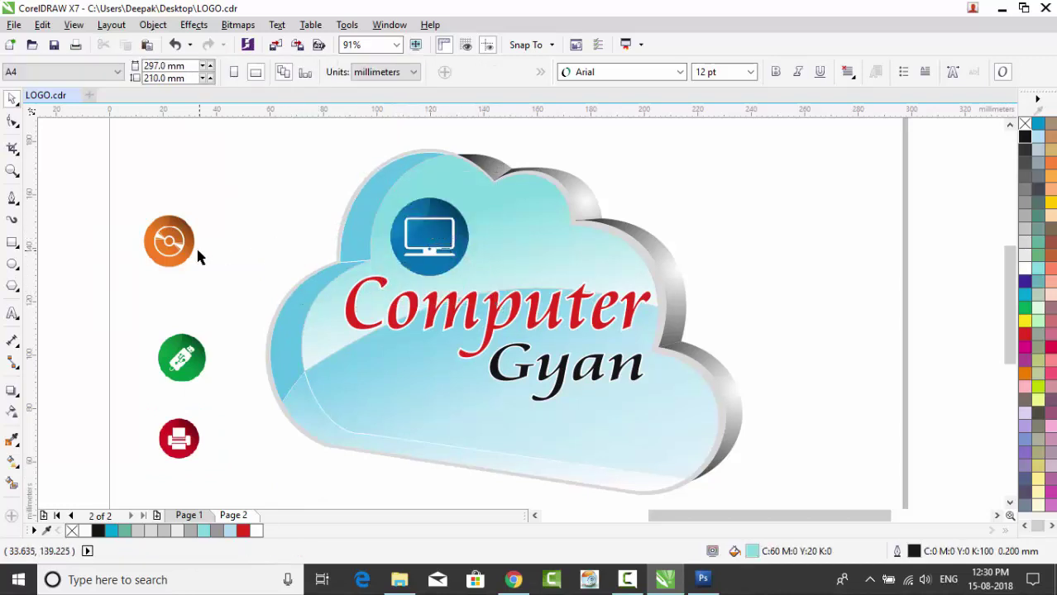
Move the orange CD icon into the cloud's lower right lobe and enlarge its image to about 43 mm.
{"action": "left_click", "coordinate": [184, 264]}
{"action": "left_click_drag", "start_coordinate": [184, 265], "coordinate": [659, 431]}
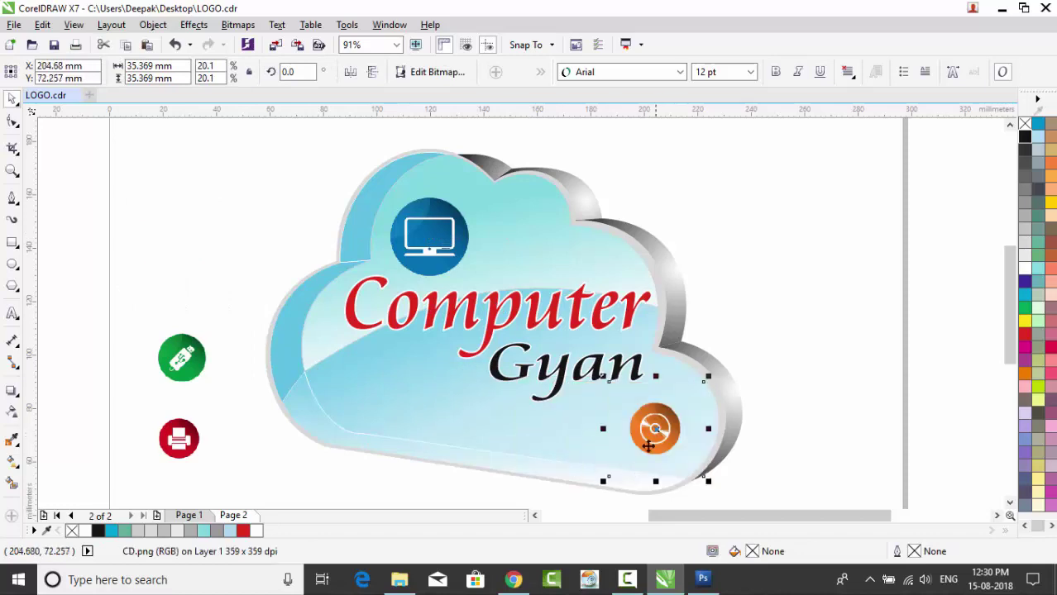
{"action": "left_click_drag", "start_coordinate": [594, 485], "coordinate": [584, 493]}
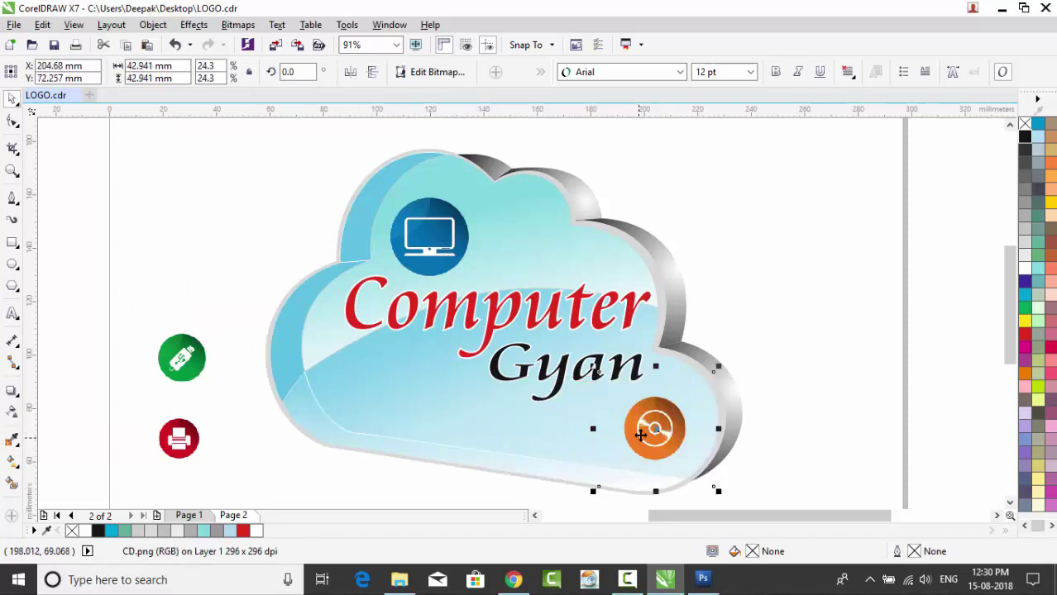
Enlarge the green USB drive icon's image to about 41 mm and move it into the cloud's lower left area below the text.
{"action": "left_click", "coordinate": [213, 373]}
{"action": "left_click", "coordinate": [196, 373]}
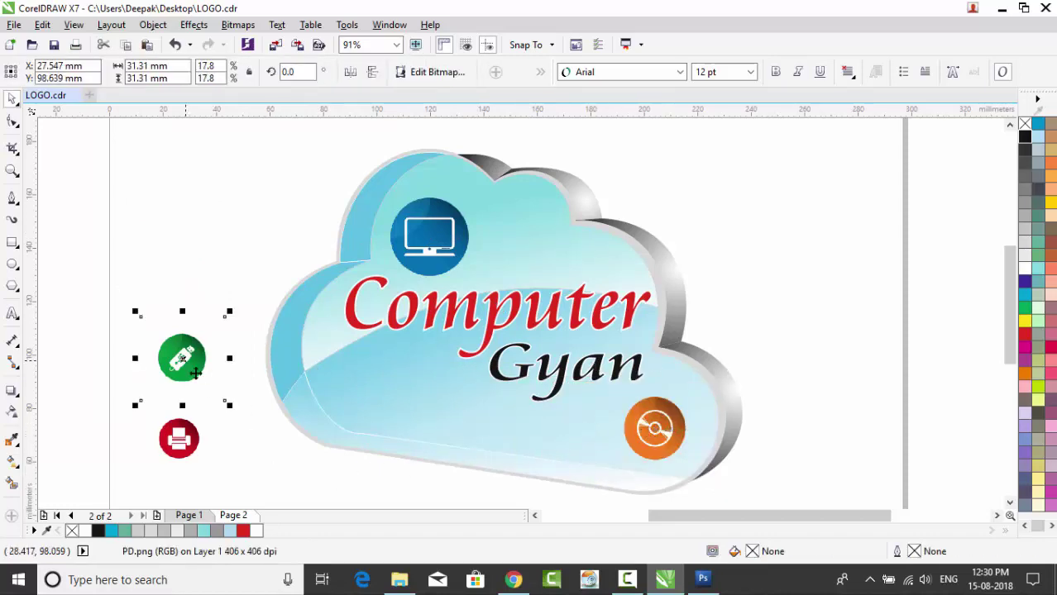
{"action": "left_click_drag", "start_coordinate": [229, 405], "coordinate": [237, 414]}
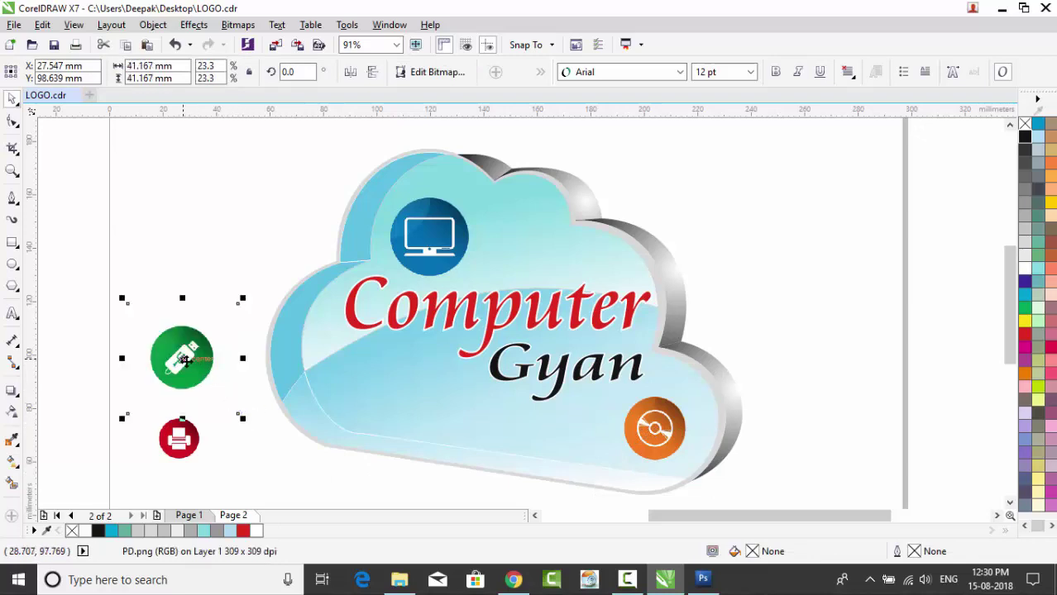
{"action": "left_click_drag", "start_coordinate": [191, 356], "coordinate": [382, 379]}
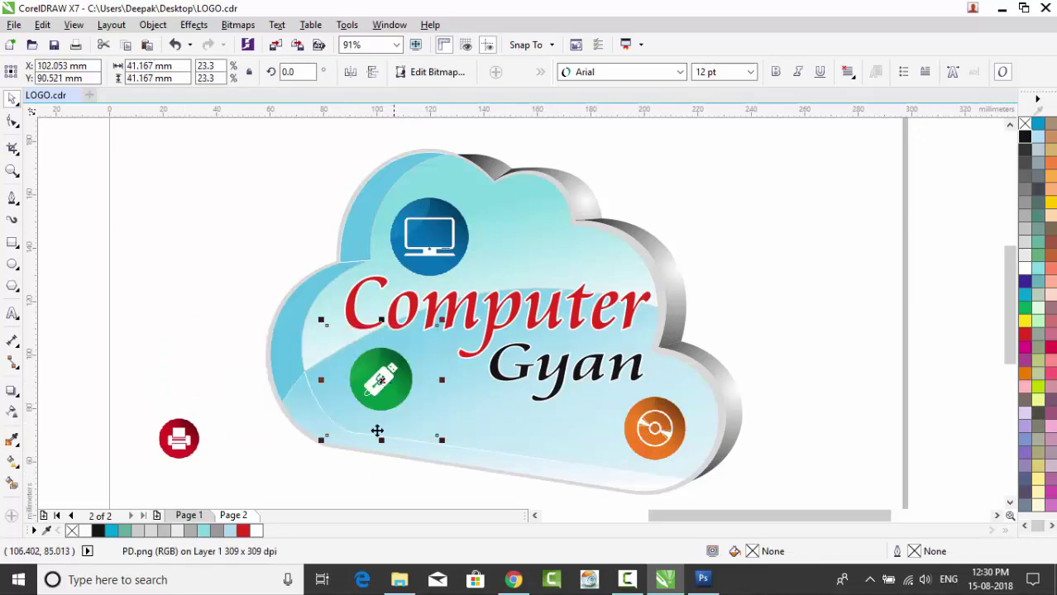
{"action": "left_click", "coordinate": [193, 303]}
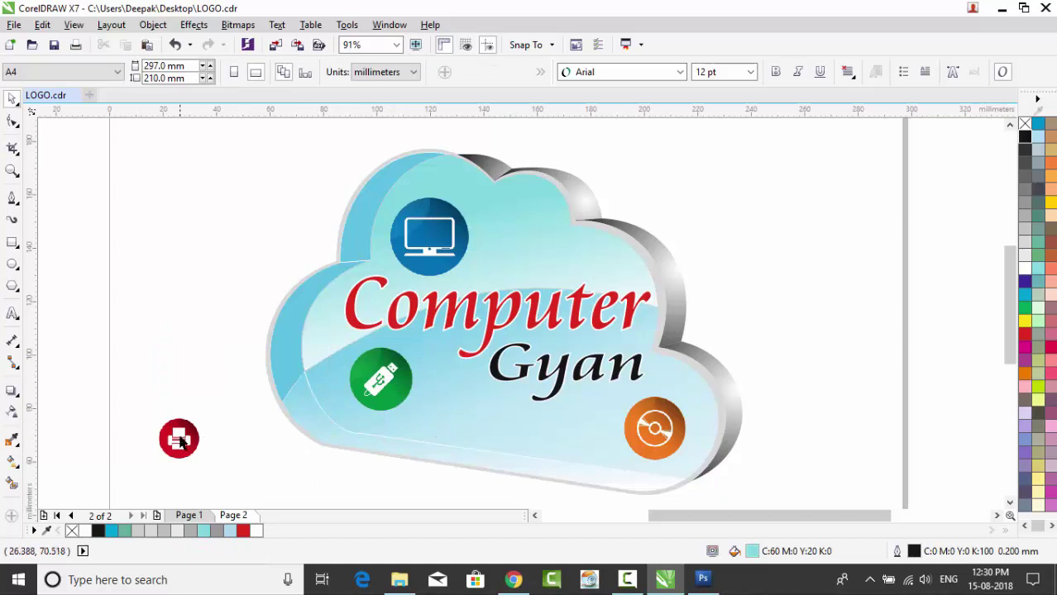
Move the red printer icon into the cloud's upper right area above the text and enlarge its image to about 42 mm.
{"action": "left_click_drag", "start_coordinate": [180, 442], "coordinate": [537, 262]}
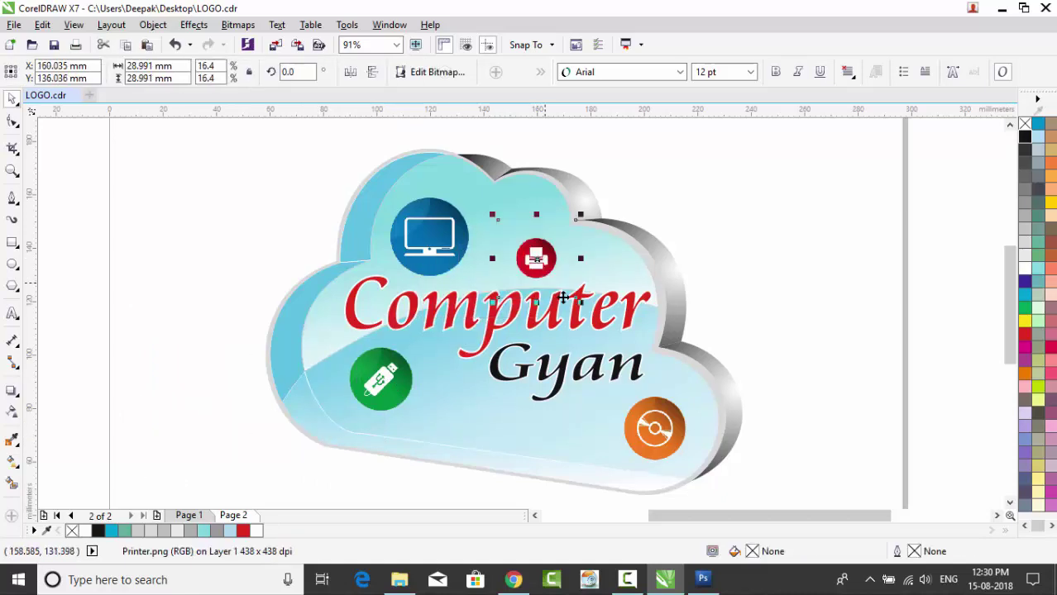
{"action": "left_click_drag", "start_coordinate": [579, 303], "coordinate": [597, 319]}
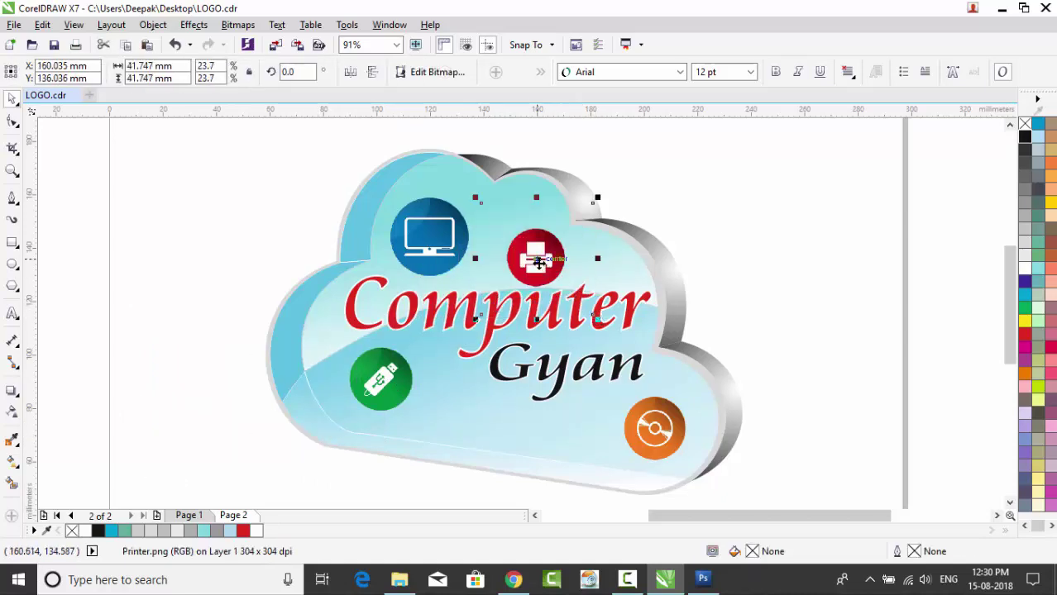
{"action": "left_click_drag", "start_coordinate": [537, 262], "coordinate": [550, 254]}
{"action": "left_click", "coordinate": [752, 325]}
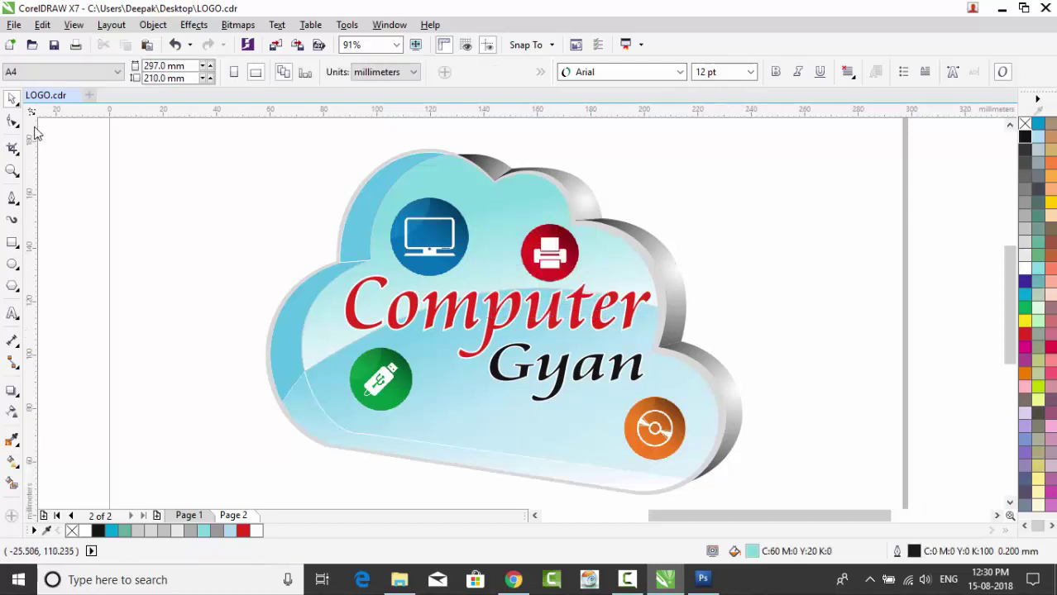
Add the artistic text "Computer Info" in Cataneo BT just below the cloud.
{"action": "left_click", "coordinate": [13, 170]}
{"action": "left_click_drag", "start_coordinate": [254, 136], "coordinate": [758, 504]}
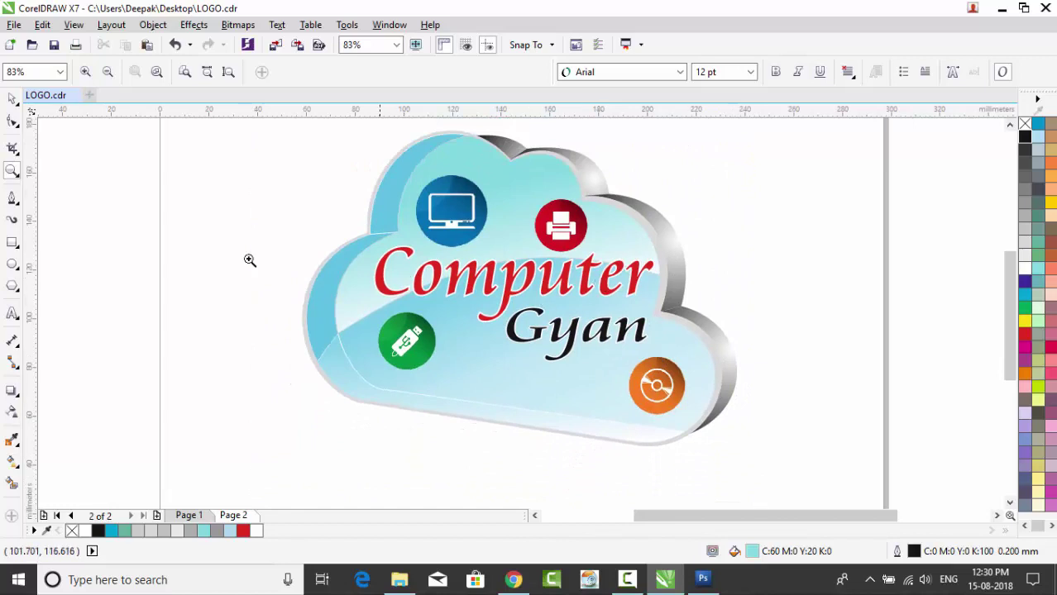
{"action": "left_click", "coordinate": [13, 314]}
{"action": "left_click", "coordinate": [235, 447]}
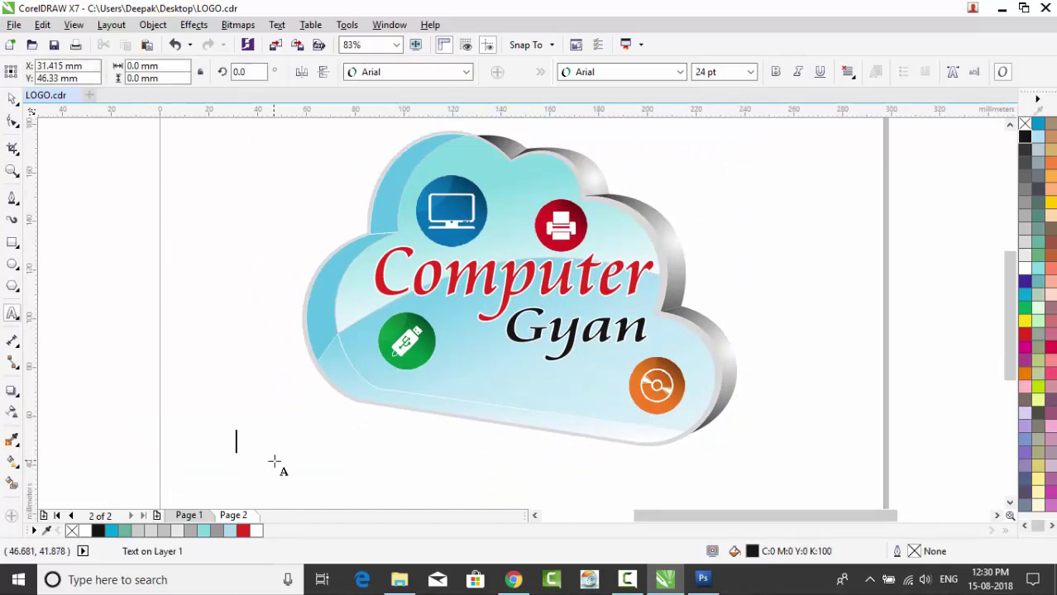
{"action": "left_click", "coordinate": [678, 72]}
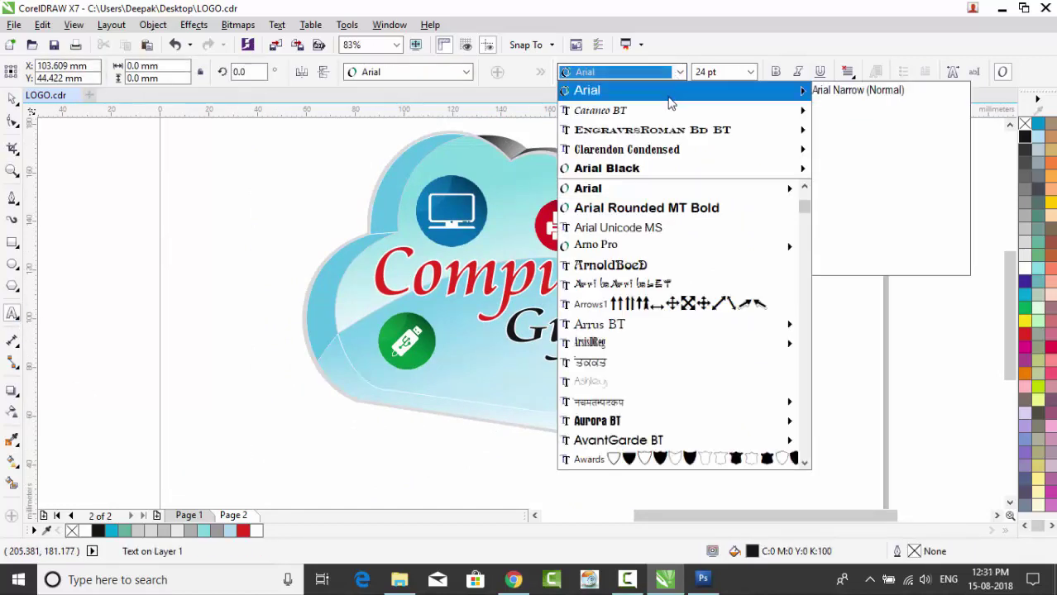
{"action": "left_click", "coordinate": [667, 107]}
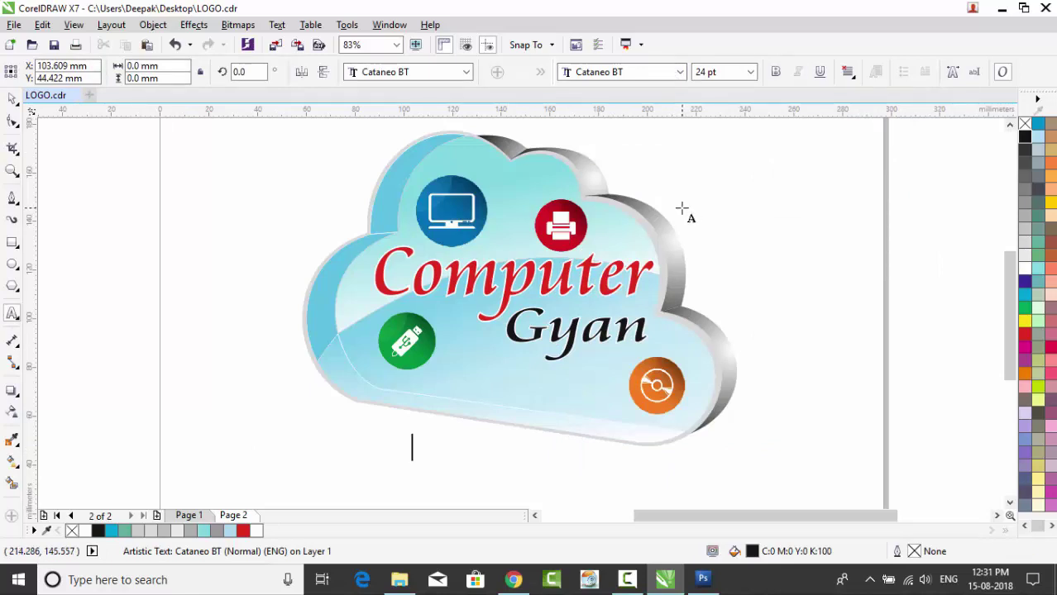
{"action": "type", "text": "Computer Info"}
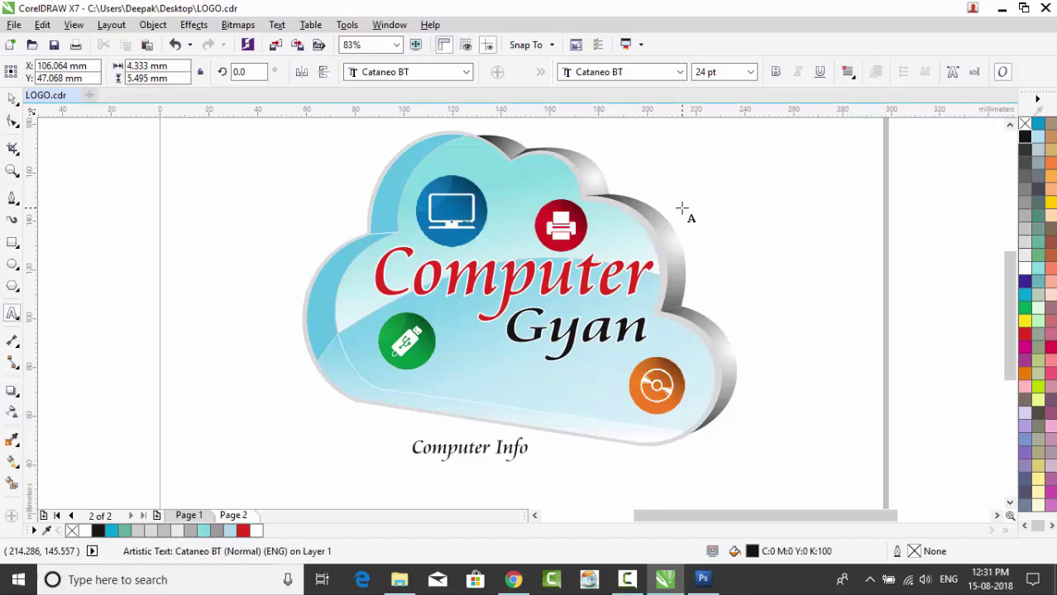
{"action": "key", "text": "ctrl+space"}
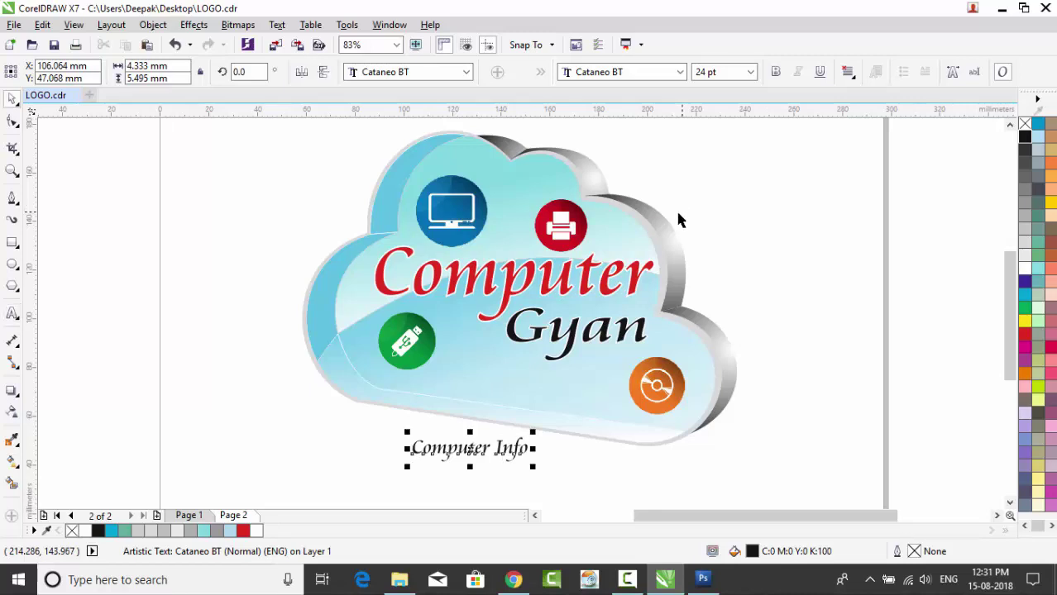
Enlarge the "Computer Info" text to about 164 mm wide and center it beneath the cloud.
{"action": "scroll", "coordinate": [1012, 503], "scroll_direction": "down", "scroll_amount": 2}
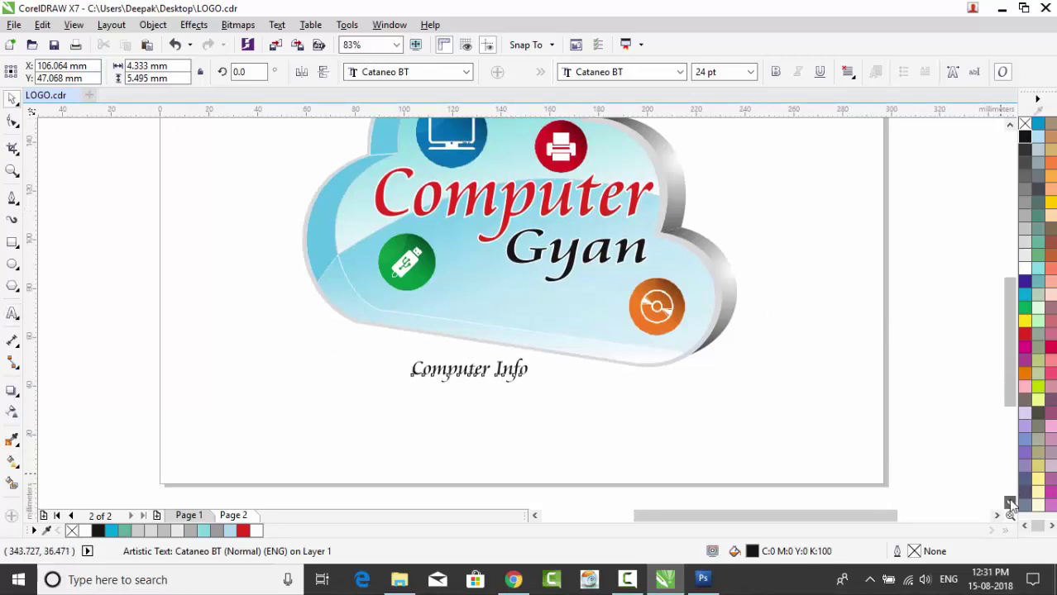
{"action": "left_click_drag", "start_coordinate": [534, 387], "coordinate": [800, 442]}
{"action": "left_click_drag", "start_coordinate": [607, 374], "coordinate": [491, 391]}
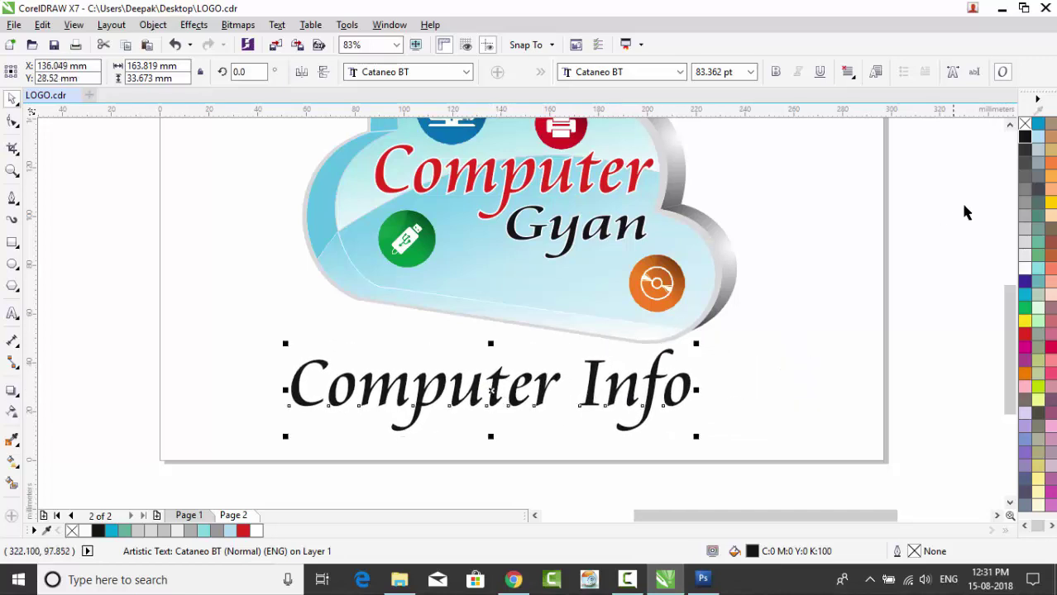
{"action": "left_click", "coordinate": [1010, 124]}
{"action": "left_click", "coordinate": [1009, 124]}
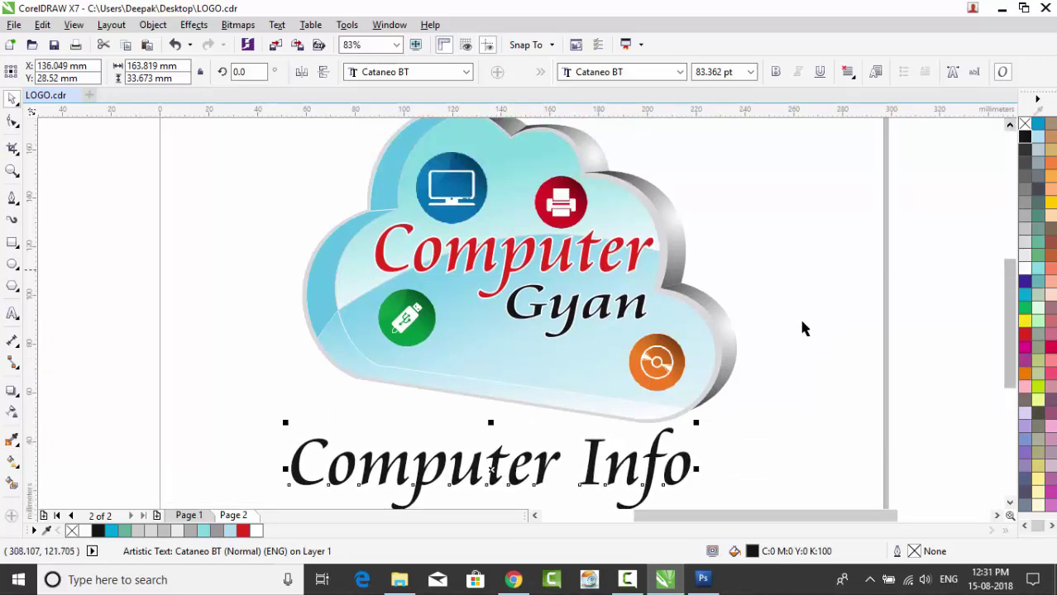
{"action": "left_click", "coordinate": [1009, 504]}
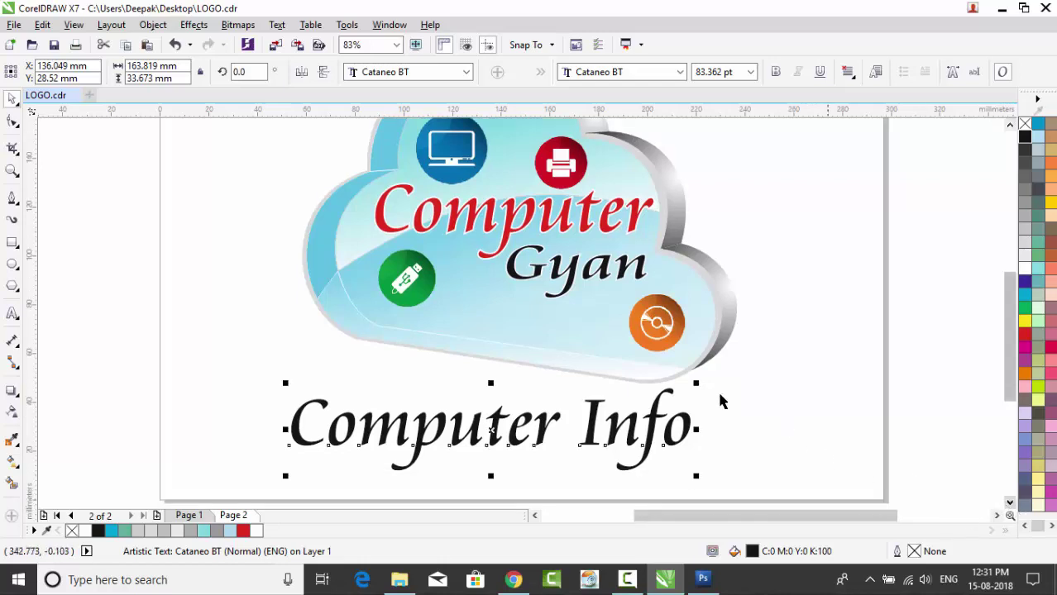
Add perspective to the red "Computer" word inside the cloud, widening its lower edge outward on both sides, mostly to the left.
{"action": "left_click", "coordinate": [549, 228]}
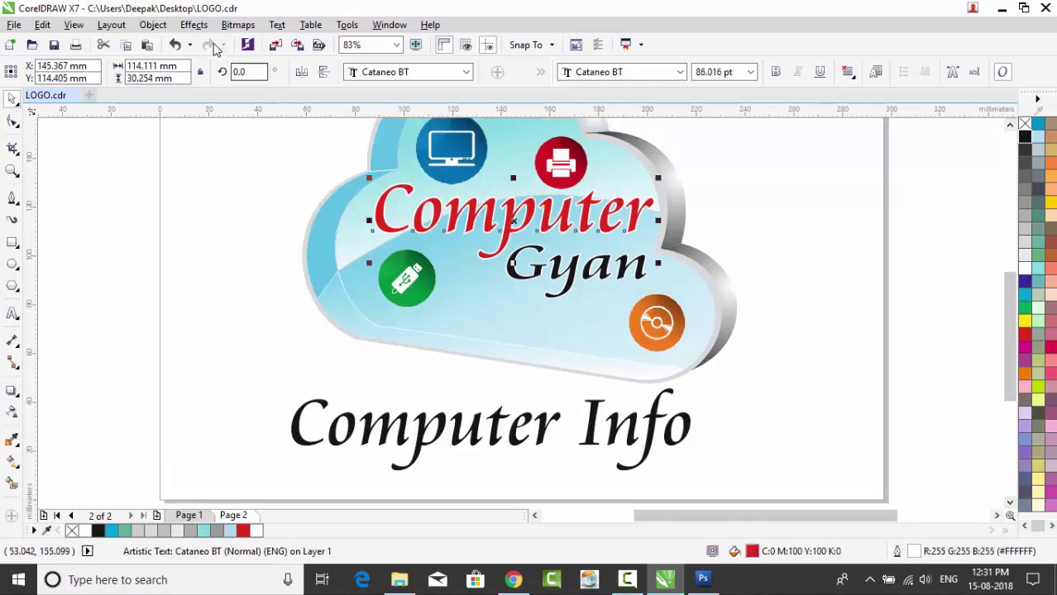
{"action": "left_click", "coordinate": [194, 25]}
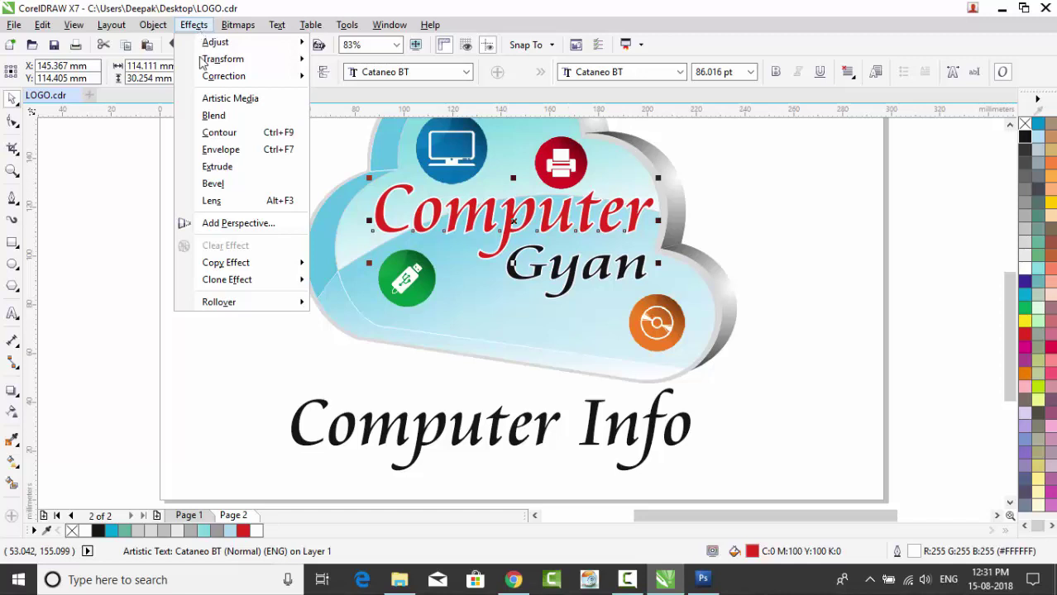
{"action": "left_click", "coordinate": [221, 223]}
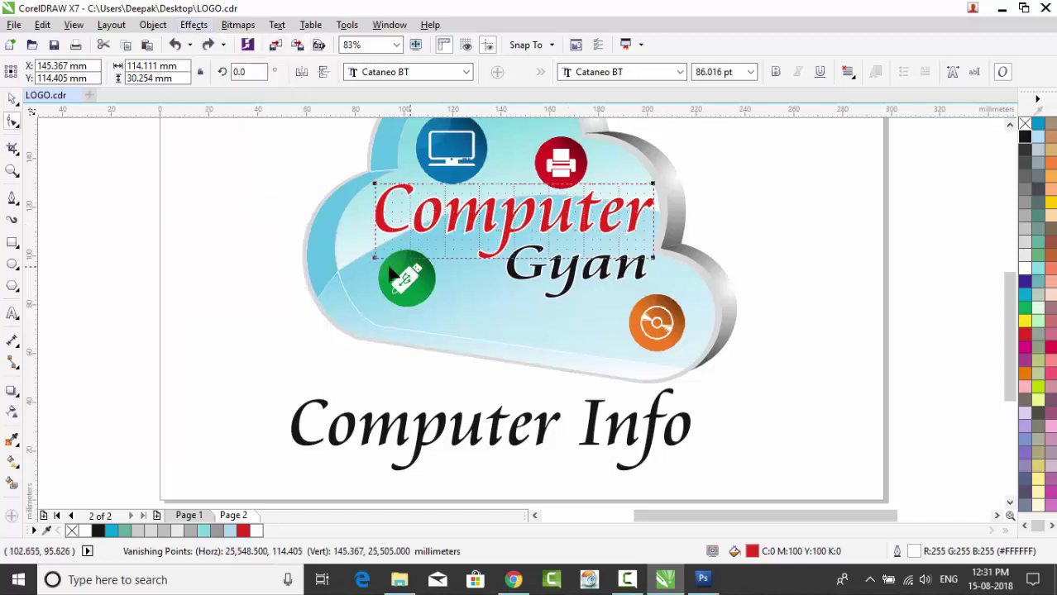
{"action": "left_click_drag", "start_coordinate": [372, 258], "coordinate": [357, 245]}
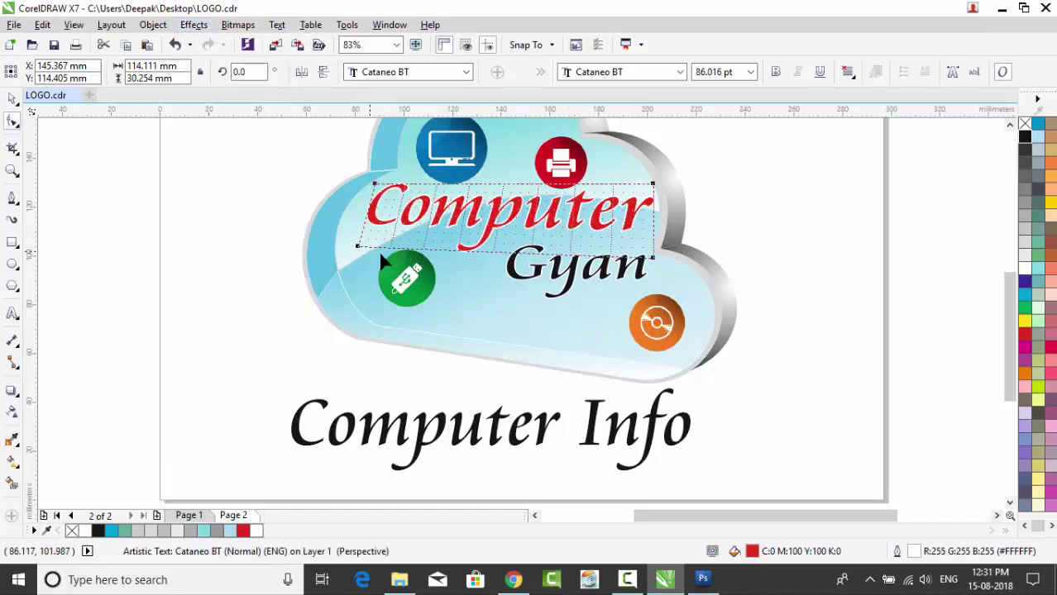
{"action": "left_click_drag", "start_coordinate": [653, 257], "coordinate": [652, 246]}
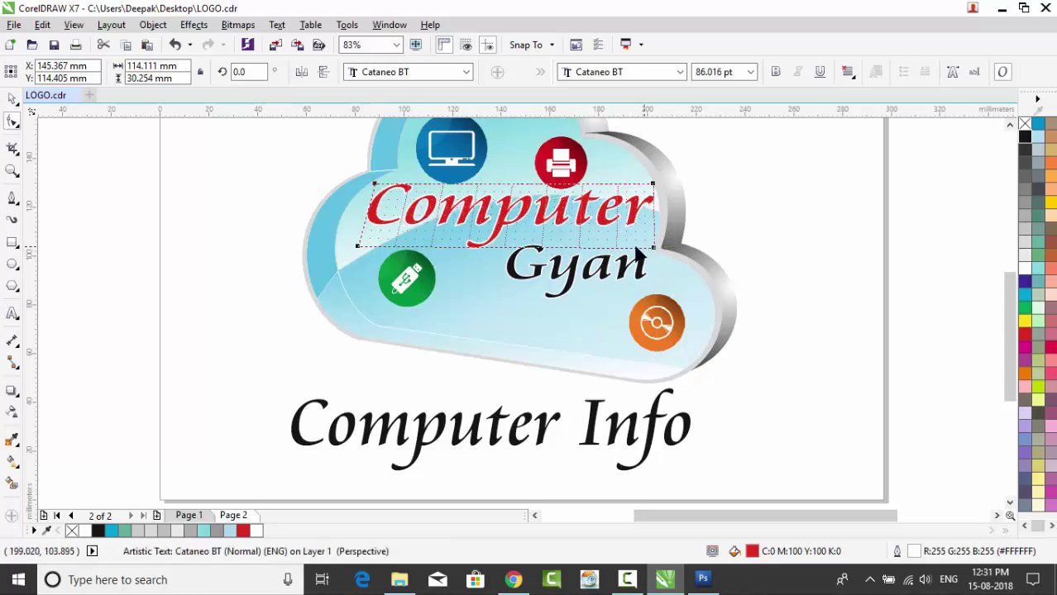
{"action": "left_click_drag", "start_coordinate": [356, 246], "coordinate": [342, 253]}
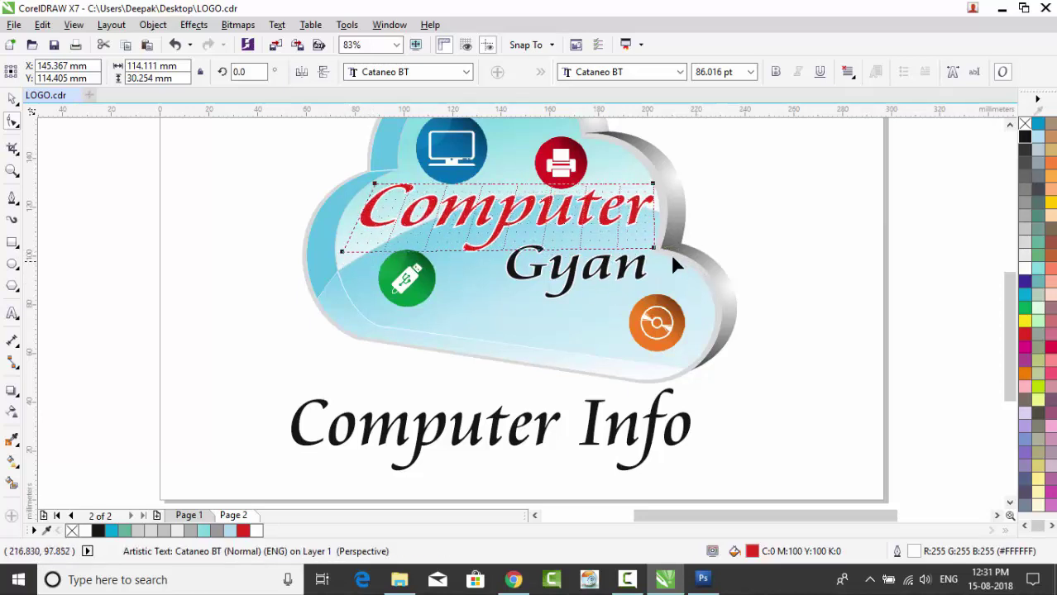
{"action": "left_click_drag", "start_coordinate": [653, 247], "coordinate": [663, 254]}
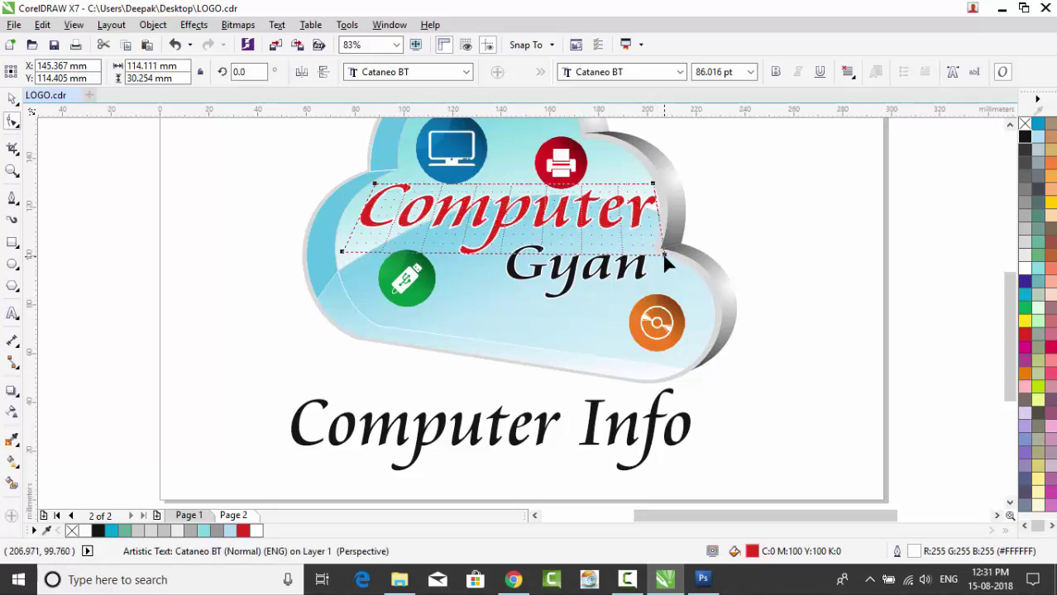
{"action": "left_click", "coordinate": [12, 97]}
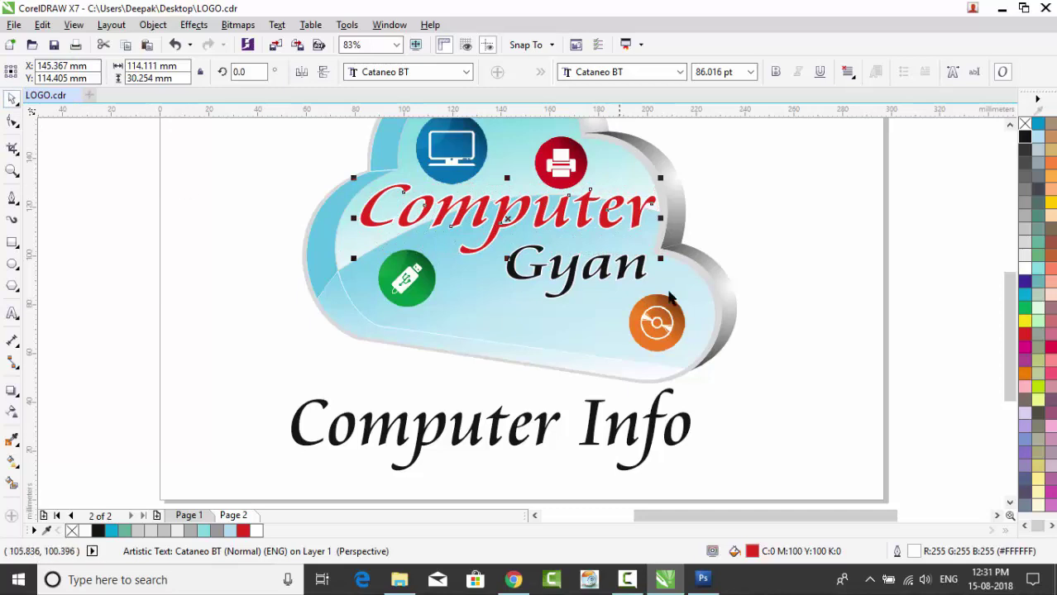
{"action": "left_click", "coordinate": [800, 243]}
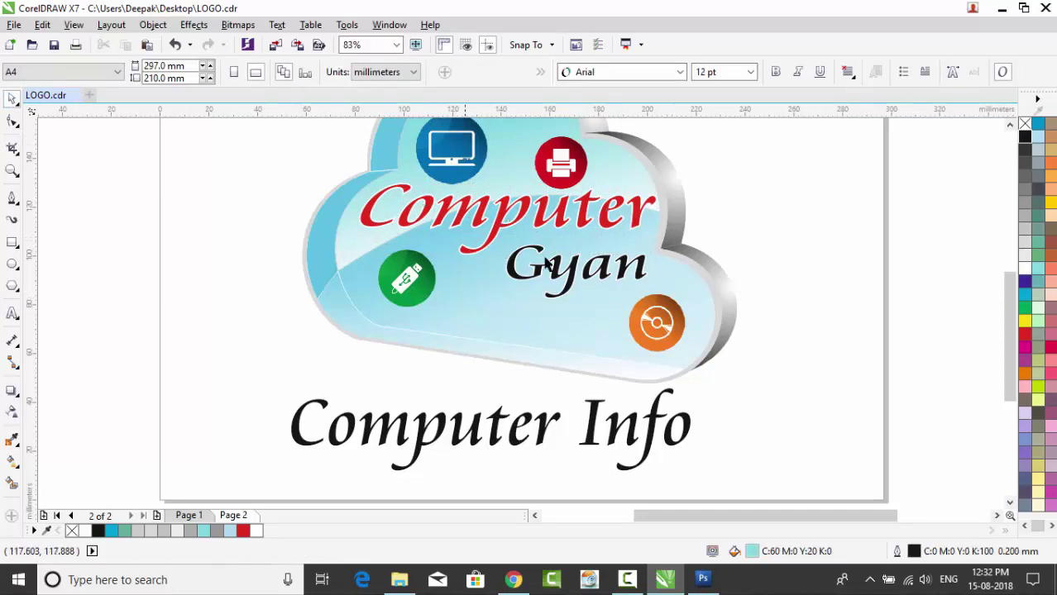
Nudge the "Gyan" text up about 2 mm, closer to the red "Computer" word.
{"action": "scroll", "coordinate": [968, 203], "scroll_direction": "up", "scroll_amount": 2}
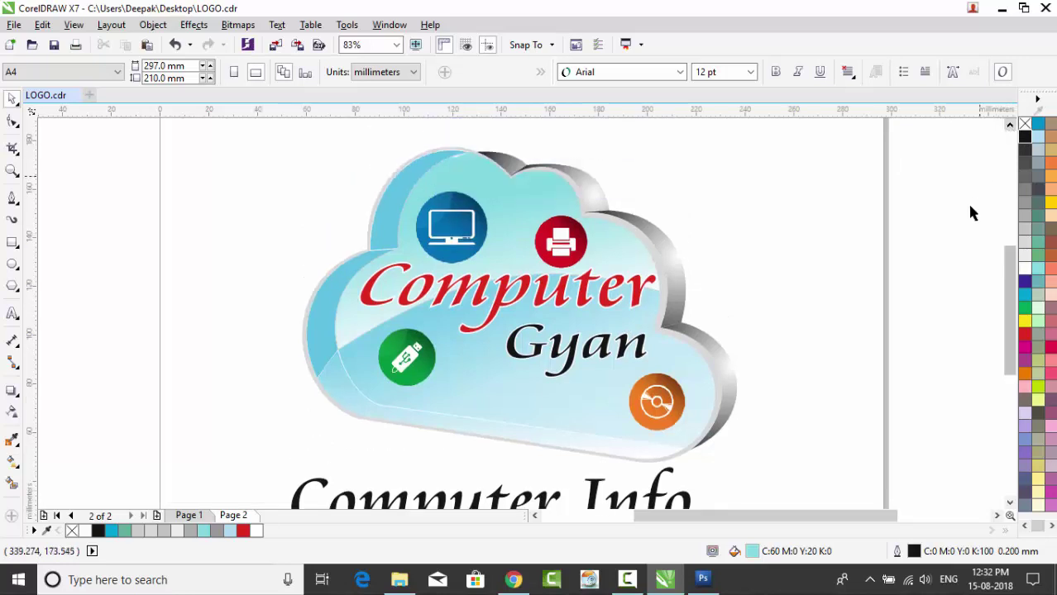
{"action": "left_click", "coordinate": [574, 351]}
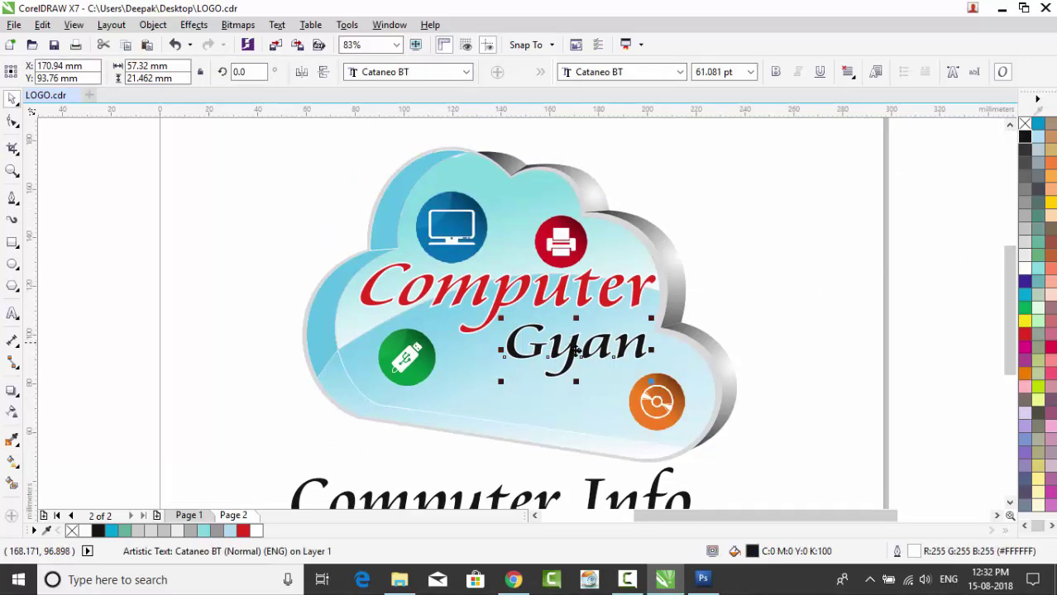
{"action": "key", "text": "Up"}
{"action": "key", "text": "Up"}
{"action": "key", "text": "Up"}
{"action": "key", "text": "Up"}
{"action": "key", "text": "Up"}
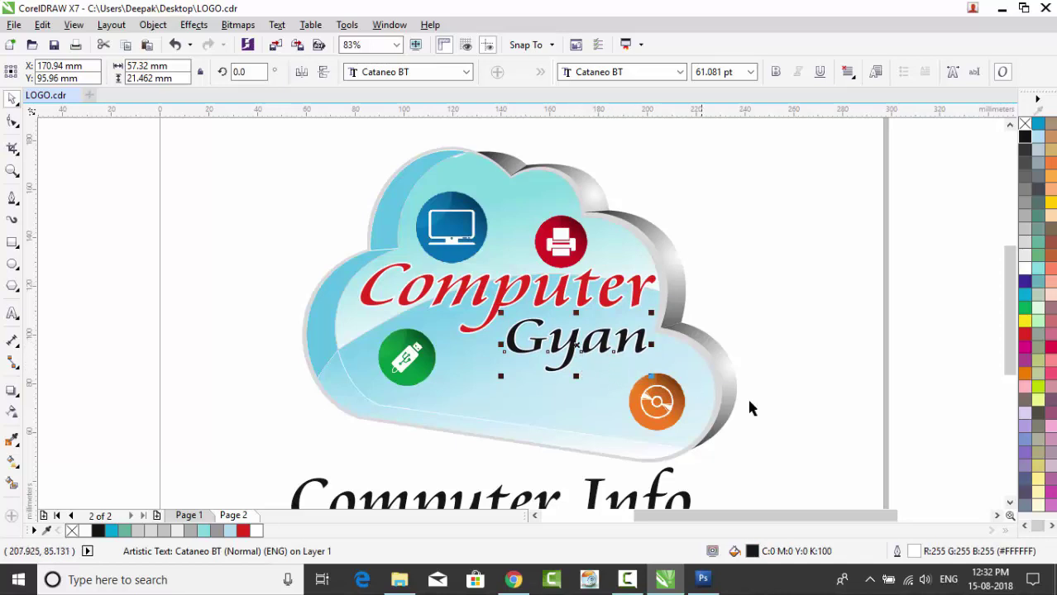
Add perspective to the black "Computer Info" text, raising its left end so it slants along the cloud's lower edge.
{"action": "scroll", "coordinate": [1009, 502], "scroll_direction": "down", "scroll_amount": 3}
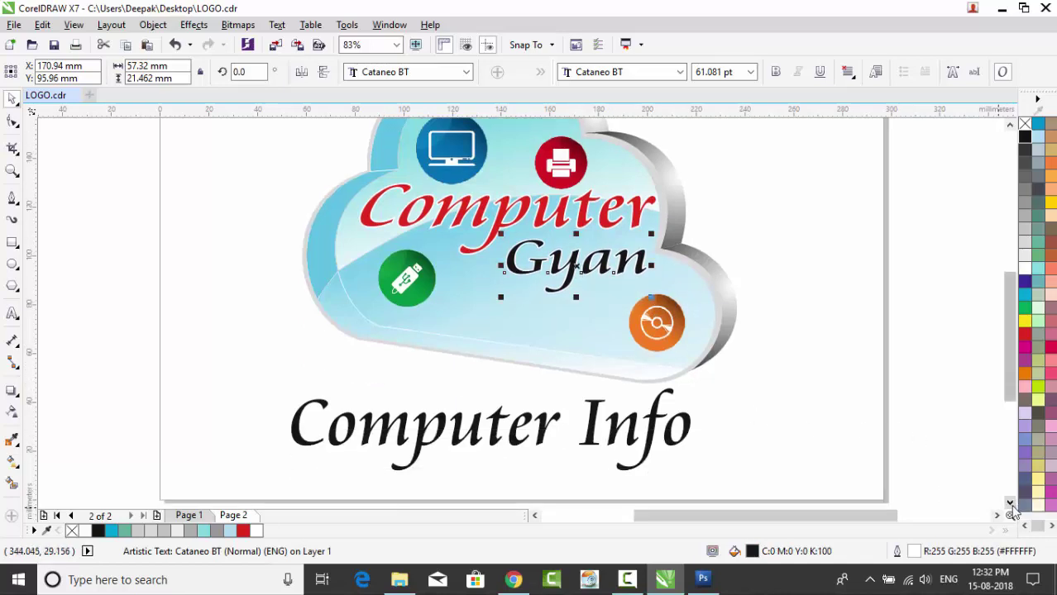
{"action": "left_click", "coordinate": [437, 423]}
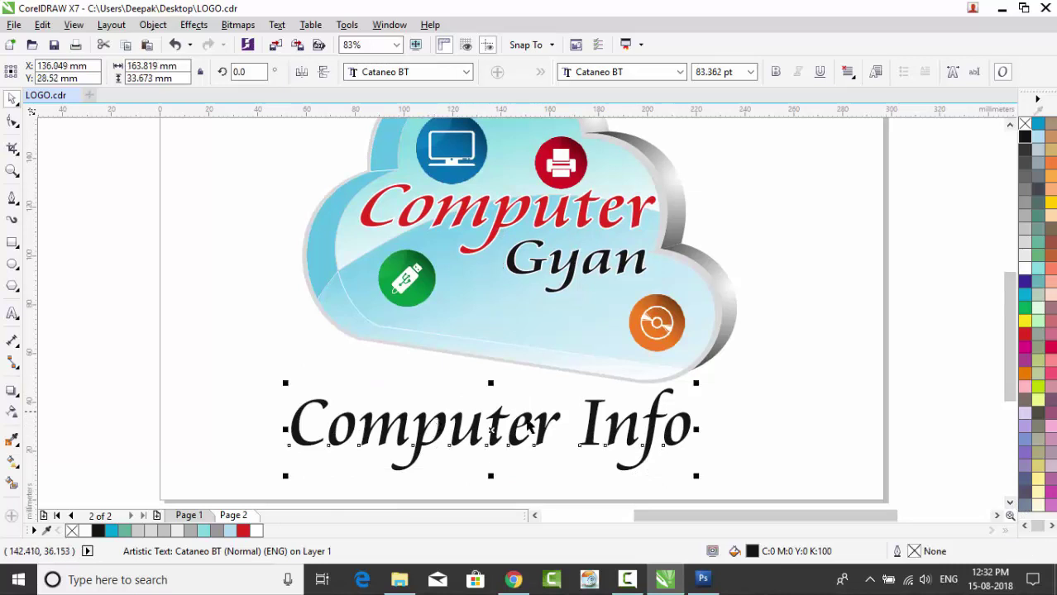
{"action": "left_click", "coordinate": [194, 24]}
{"action": "left_click", "coordinate": [240, 223]}
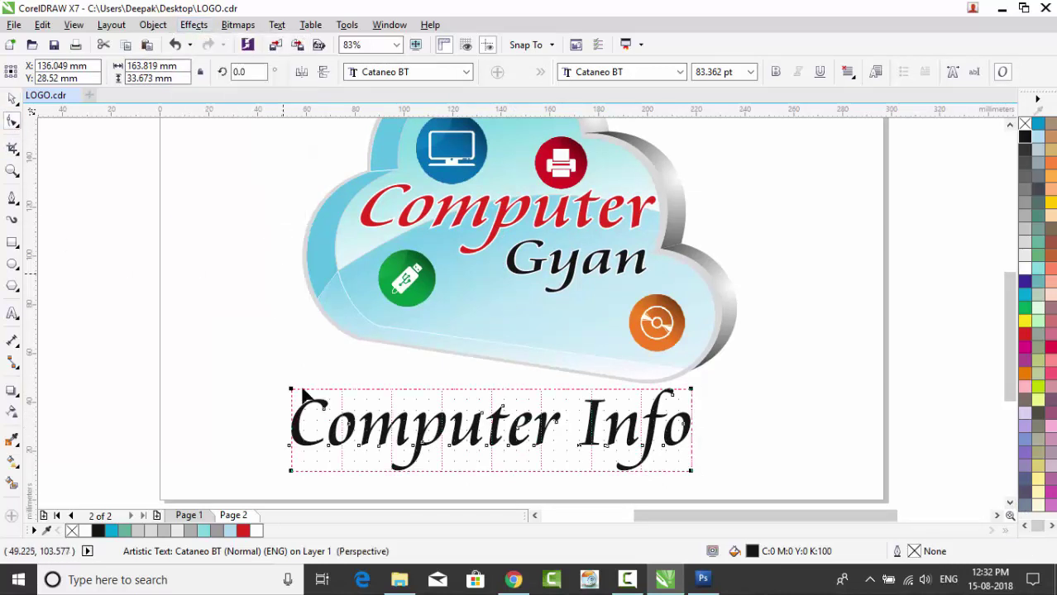
{"action": "left_click_drag", "start_coordinate": [291, 386], "coordinate": [295, 347]}
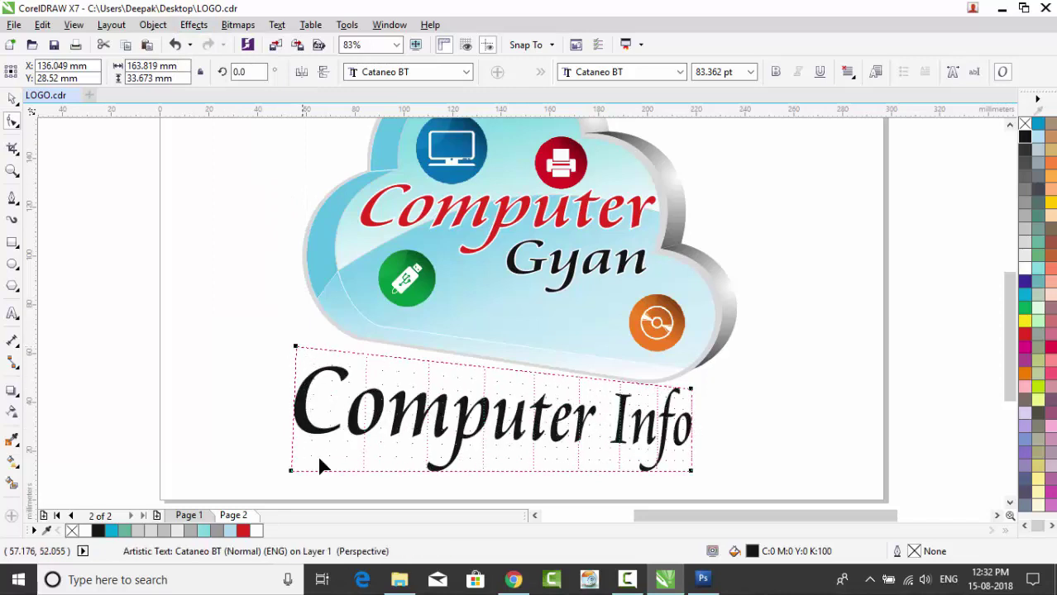
{"action": "left_click_drag", "start_coordinate": [290, 470], "coordinate": [294, 409]}
{"action": "left_click_drag", "start_coordinate": [295, 347], "coordinate": [315, 339]}
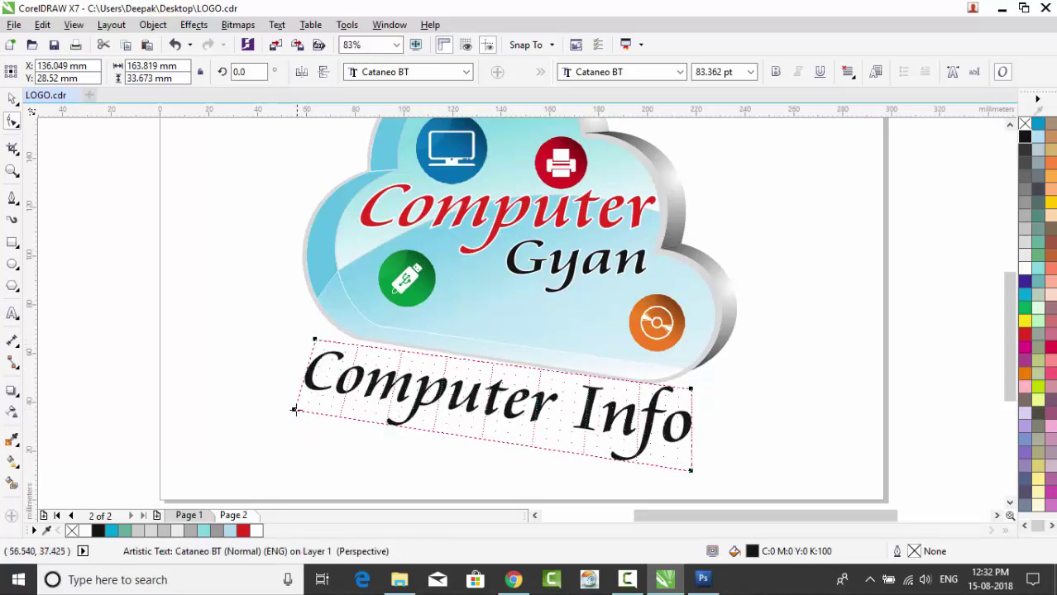
{"action": "left_click_drag", "start_coordinate": [295, 409], "coordinate": [301, 409]}
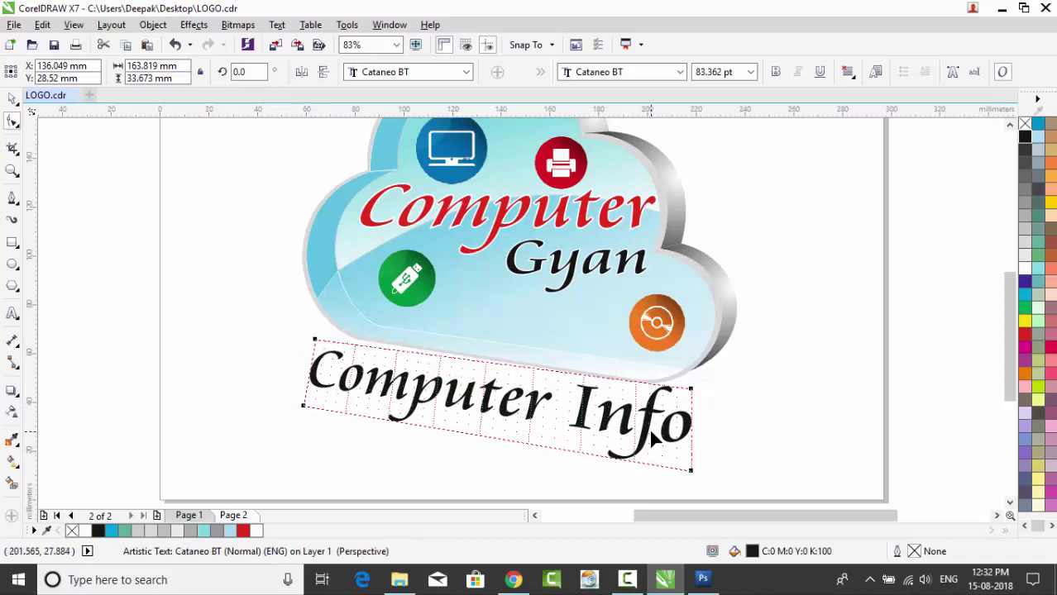
Refine the "Computer Info" perspective by pulling the right corners inward and narrowing the left end to fit beneath the cloud.
{"action": "left_click_drag", "start_coordinate": [690, 471], "coordinate": [680, 453]}
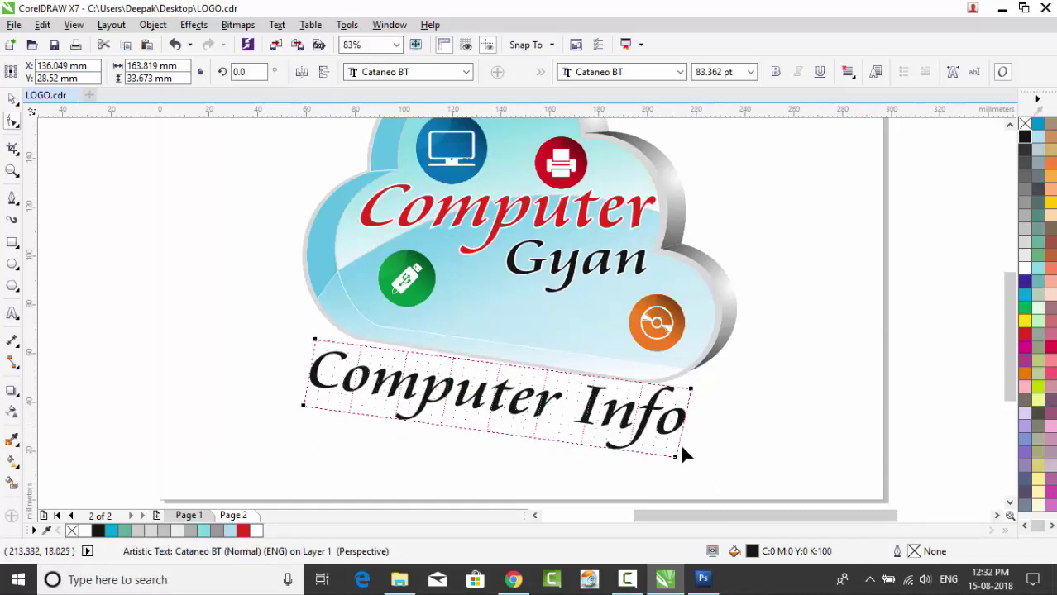
{"action": "left_click_drag", "start_coordinate": [690, 389], "coordinate": [672, 389]}
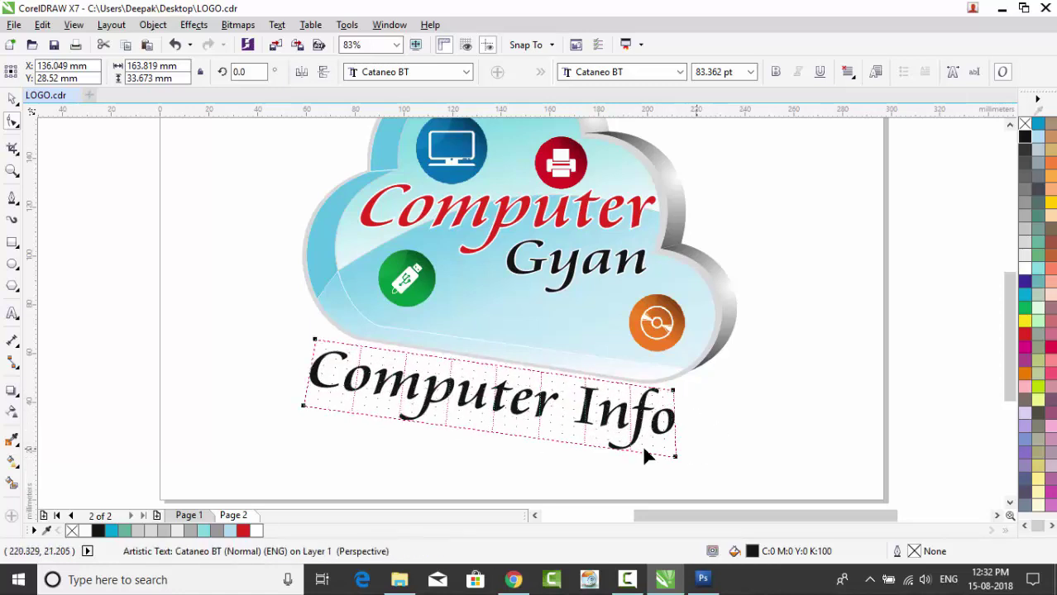
{"action": "left_click_drag", "start_coordinate": [314, 339], "coordinate": [323, 334]}
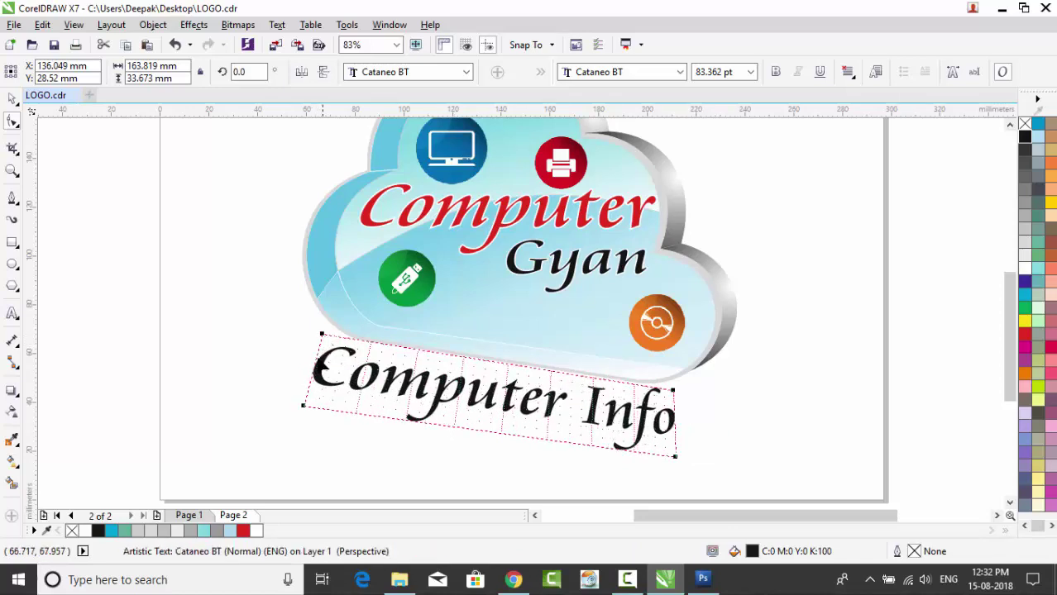
{"action": "left_click_drag", "start_coordinate": [303, 405], "coordinate": [312, 397]}
{"action": "left_click", "coordinate": [12, 99]}
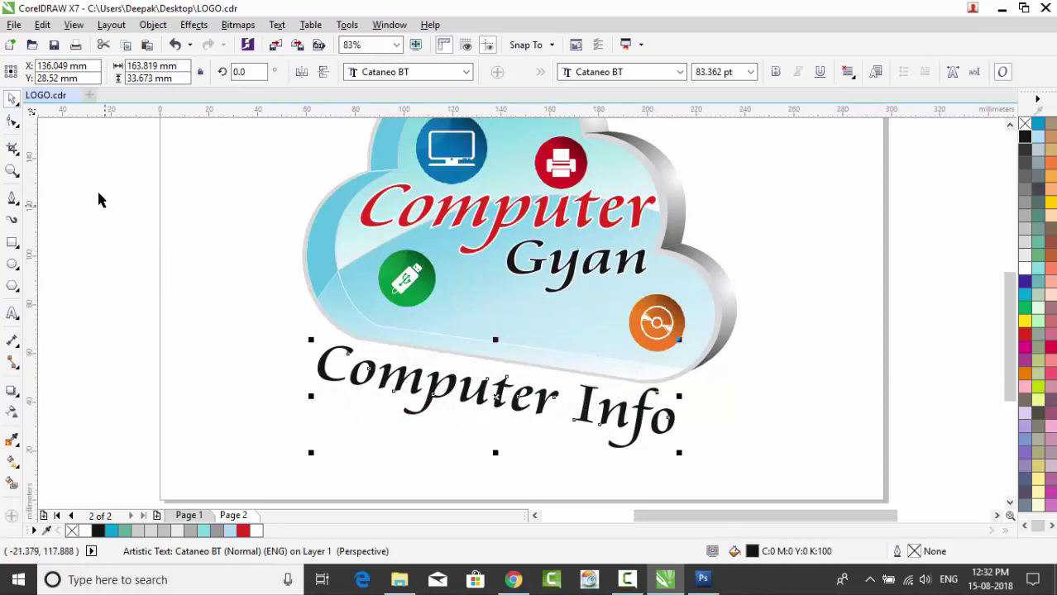
{"action": "scroll", "coordinate": [290, 335], "scroll_direction": "down", "scroll_amount": 1}
{"action": "left_click", "coordinate": [78, 165]}
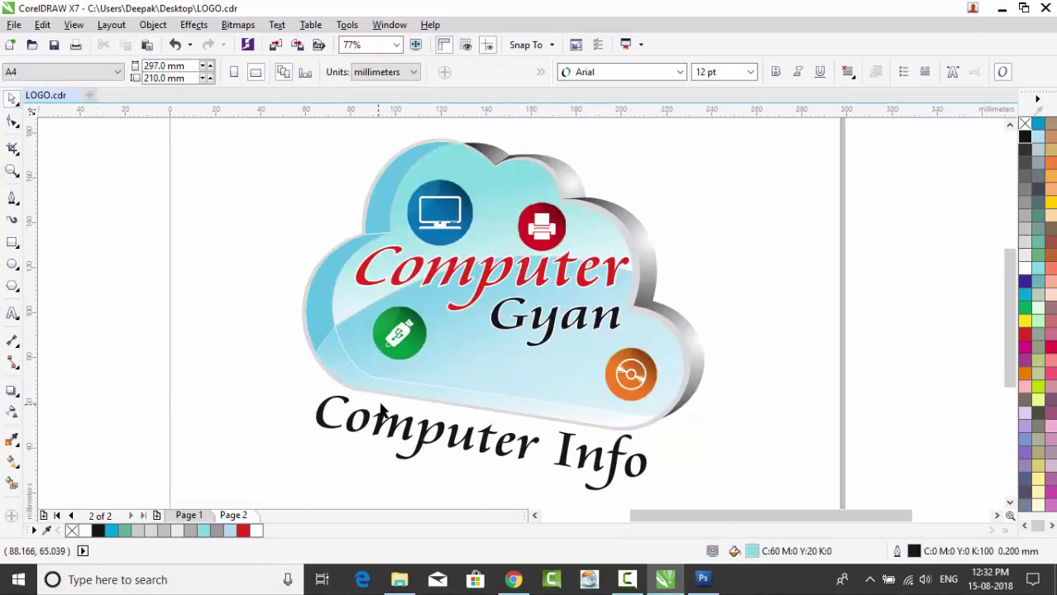
Give the "Computer Info" text a white 2.5 mm outline that scales with the object.
{"action": "left_click", "coordinate": [410, 433]}
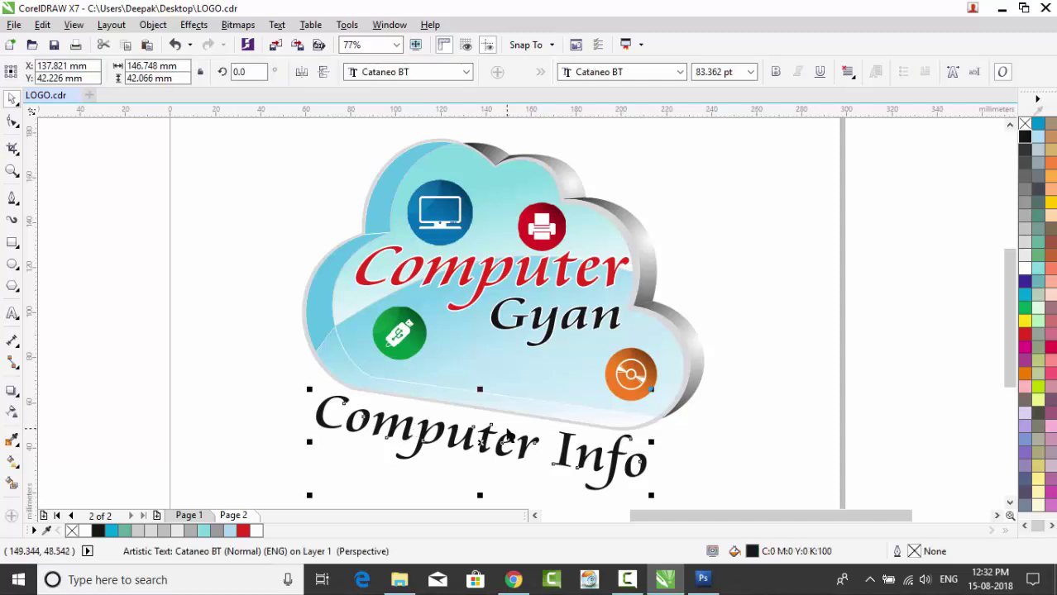
{"action": "key", "text": "F12"}
{"action": "left_click", "coordinate": [429, 187]}
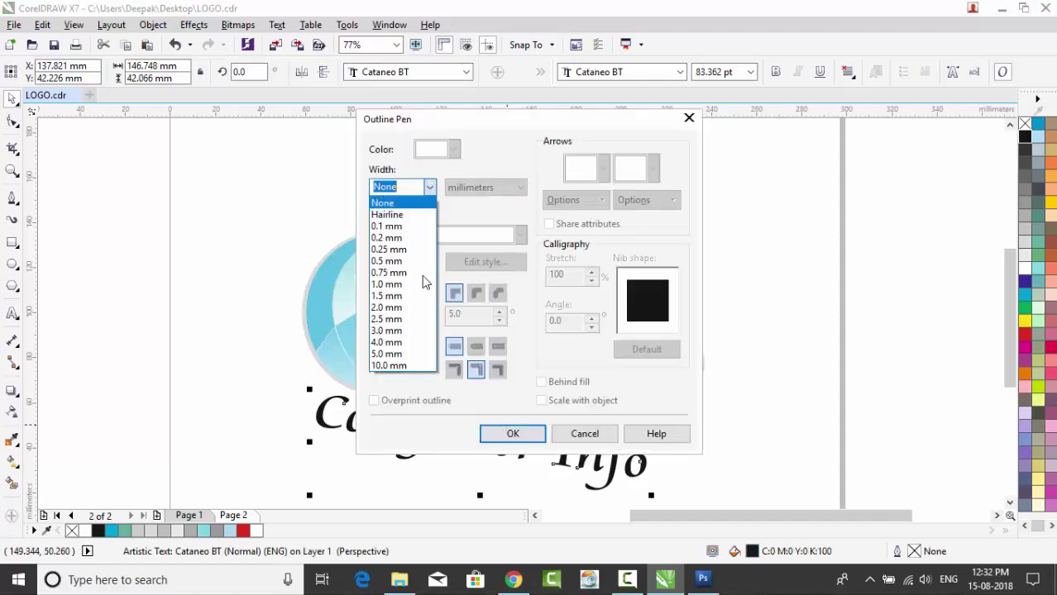
{"action": "type", "text": "2.5"}
{"action": "key", "text": "Tab"}
{"action": "left_click", "coordinate": [453, 149]}
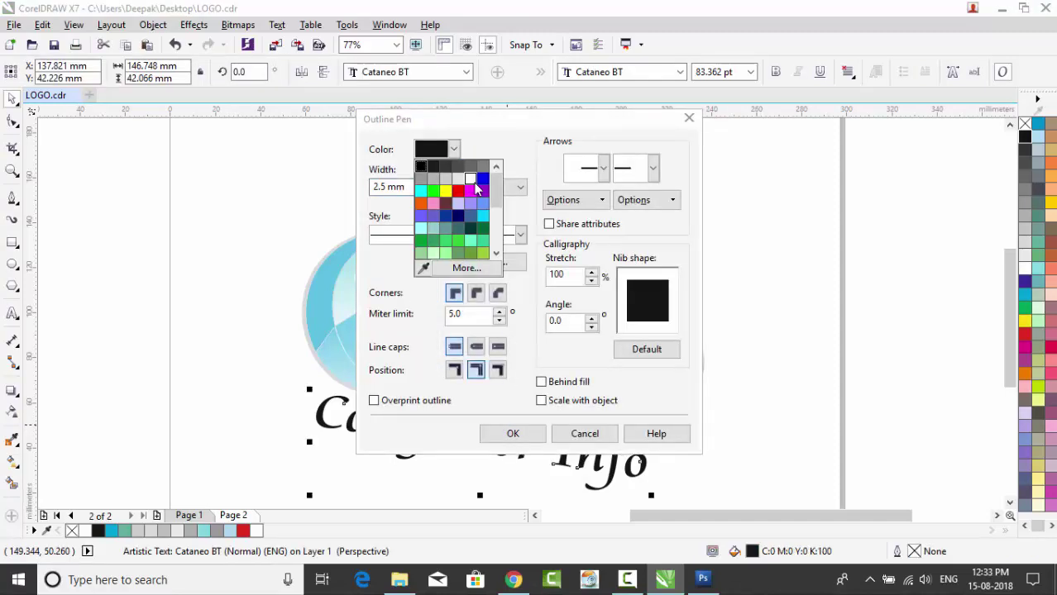
{"action": "left_click", "coordinate": [496, 164]}
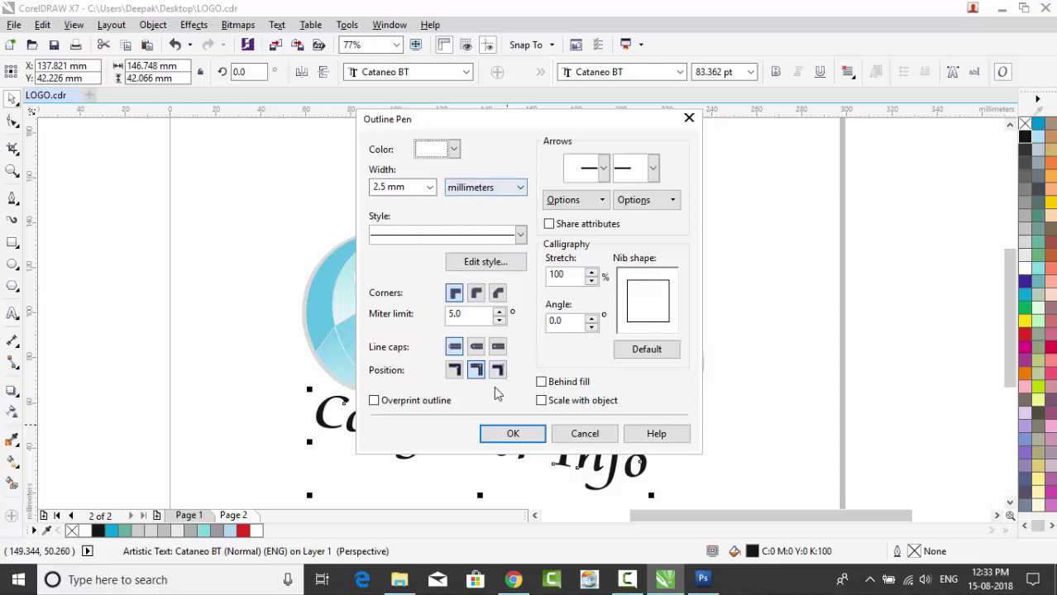
{"action": "left_click", "coordinate": [541, 401]}
{"action": "left_click", "coordinate": [533, 432]}
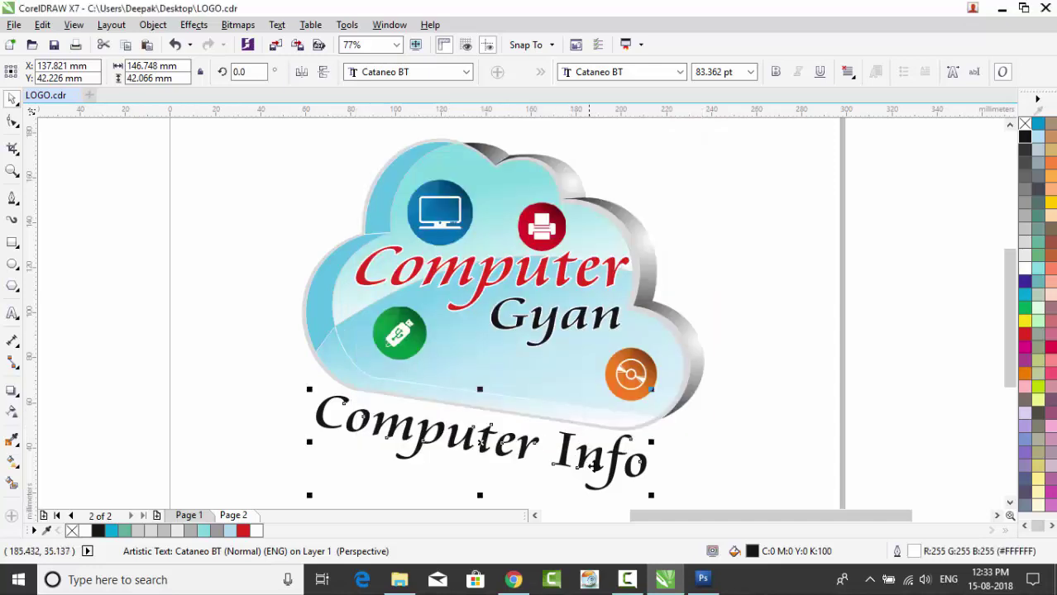
Fill the "Computer Info" text with light aqua C60 M0 Y20 K0 and colour its outline dark blue C100 M100 Y0 K0.
{"action": "left_click", "coordinate": [1025, 335]}
{"action": "left_click", "coordinate": [1029, 295]}
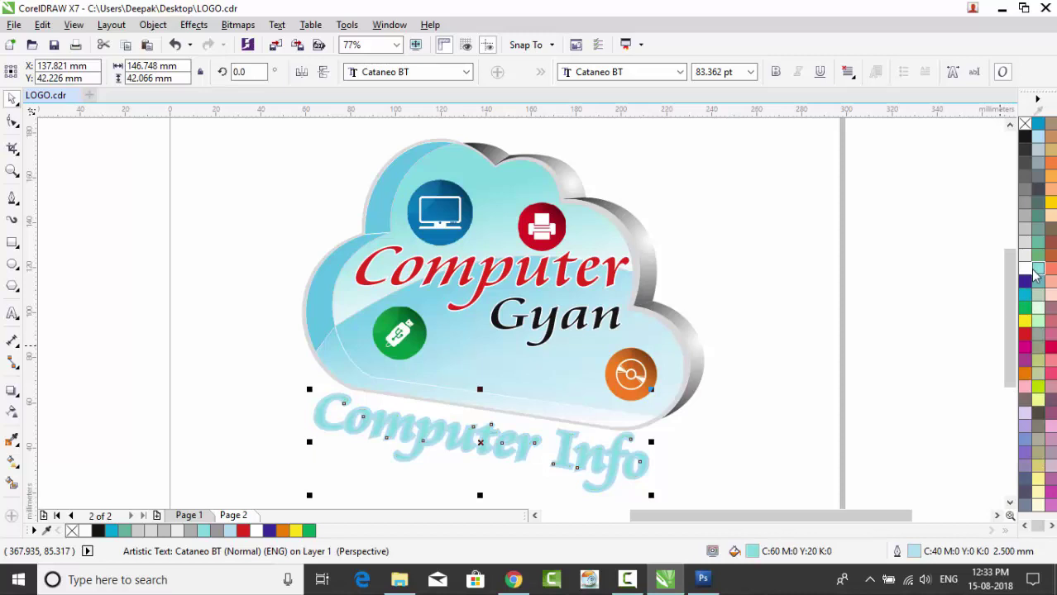
{"action": "right_click", "coordinate": [1025, 282]}
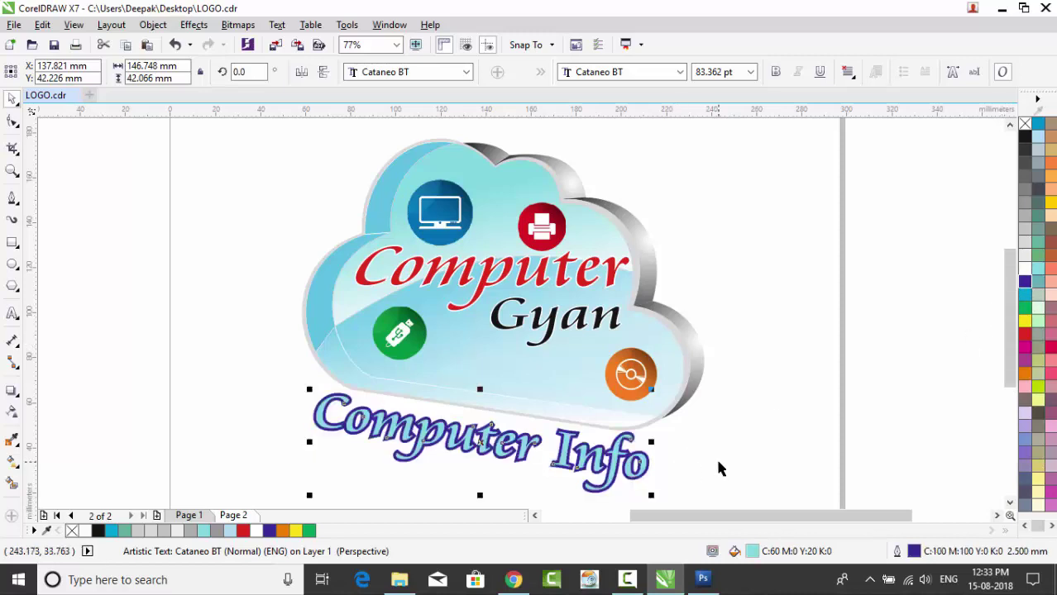
{"action": "left_click", "coordinate": [815, 450]}
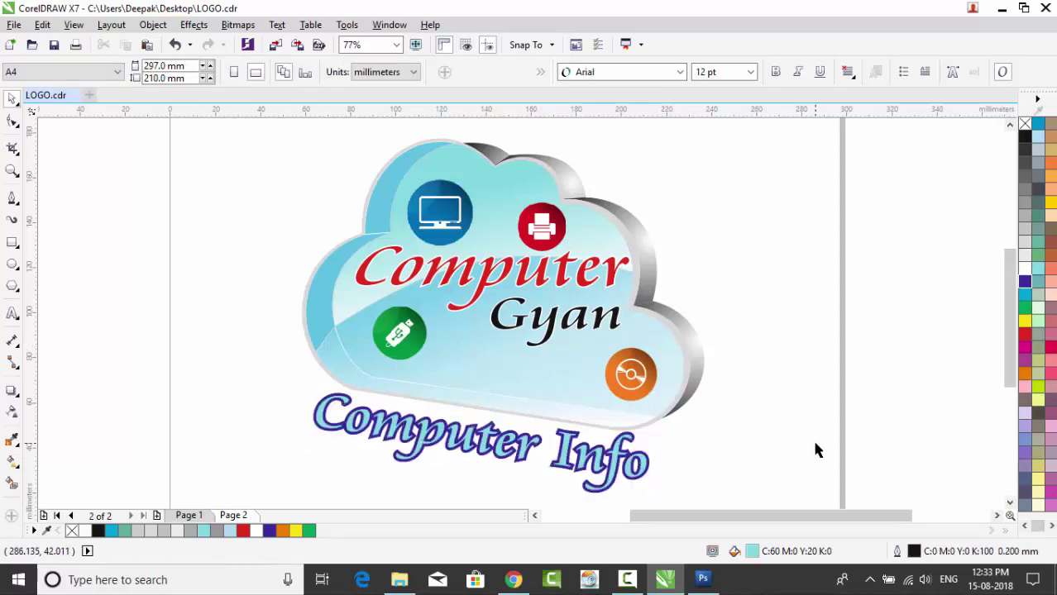
Frame the whole logo, check it in a full-screen preview, and save LOGO.cdr.
{"action": "key", "text": "z"}
{"action": "scroll", "coordinate": [690, 362], "scroll_direction": "down", "scroll_amount": 1}
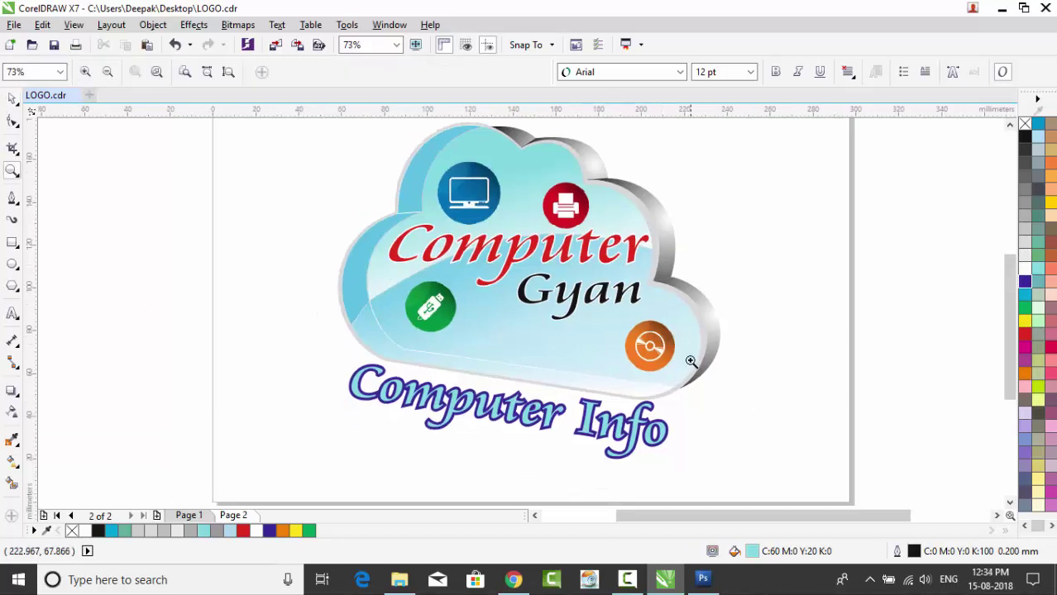
{"action": "left_click", "coordinate": [1009, 125]}
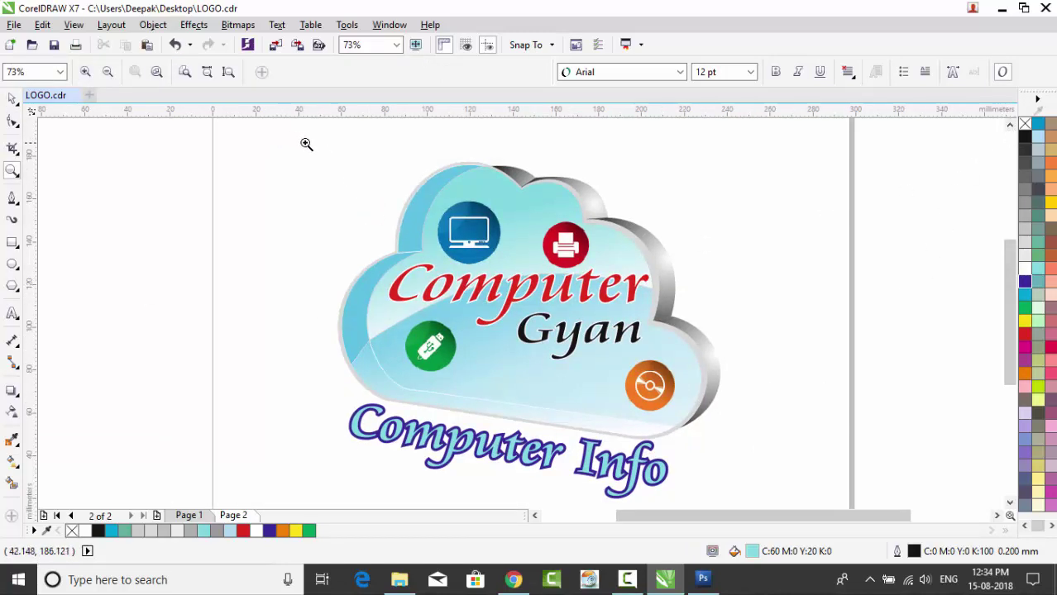
{"action": "left_click_drag", "start_coordinate": [299, 143], "coordinate": [751, 455]}
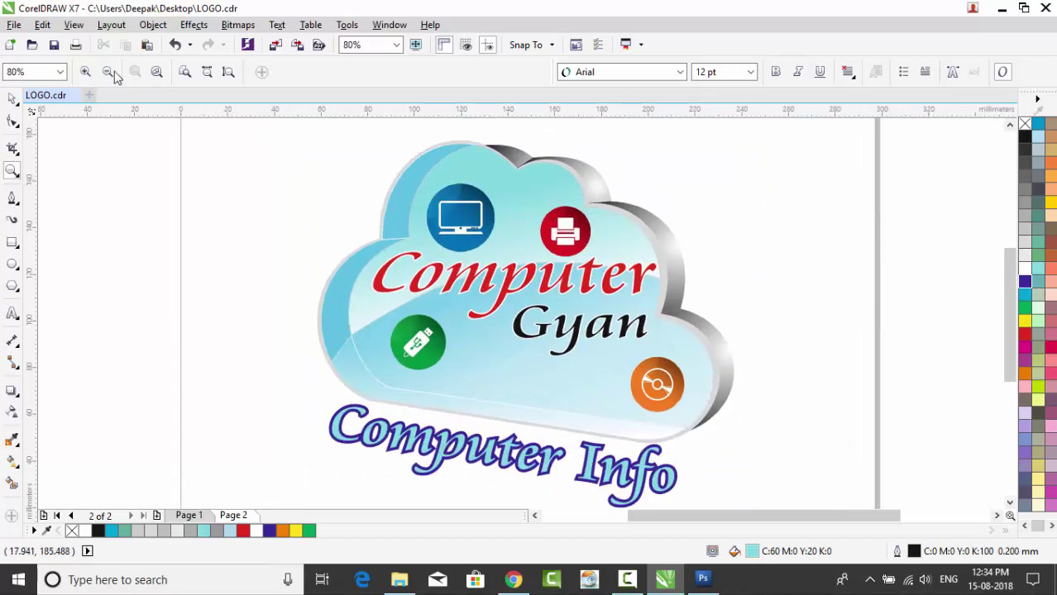
{"action": "left_click", "coordinate": [74, 25]}
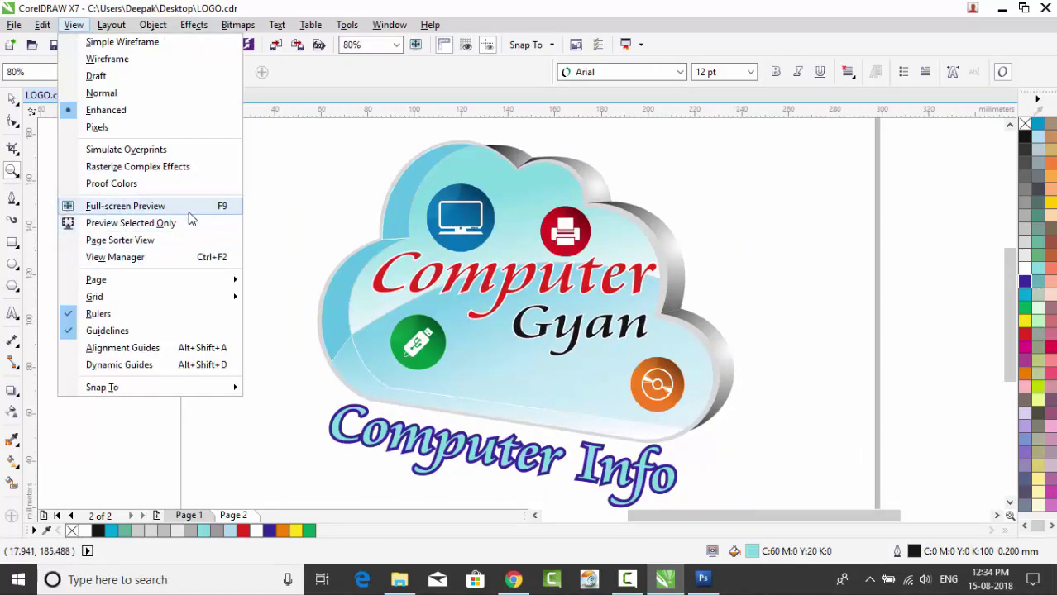
{"action": "left_click", "coordinate": [165, 208]}
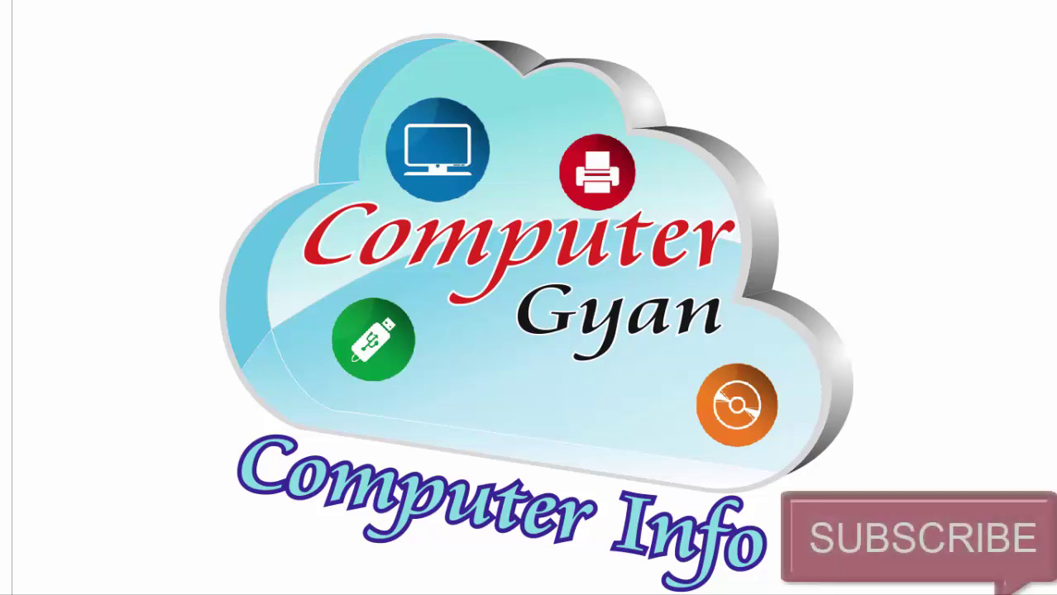
{"action": "left_click", "coordinate": [922, 395]}
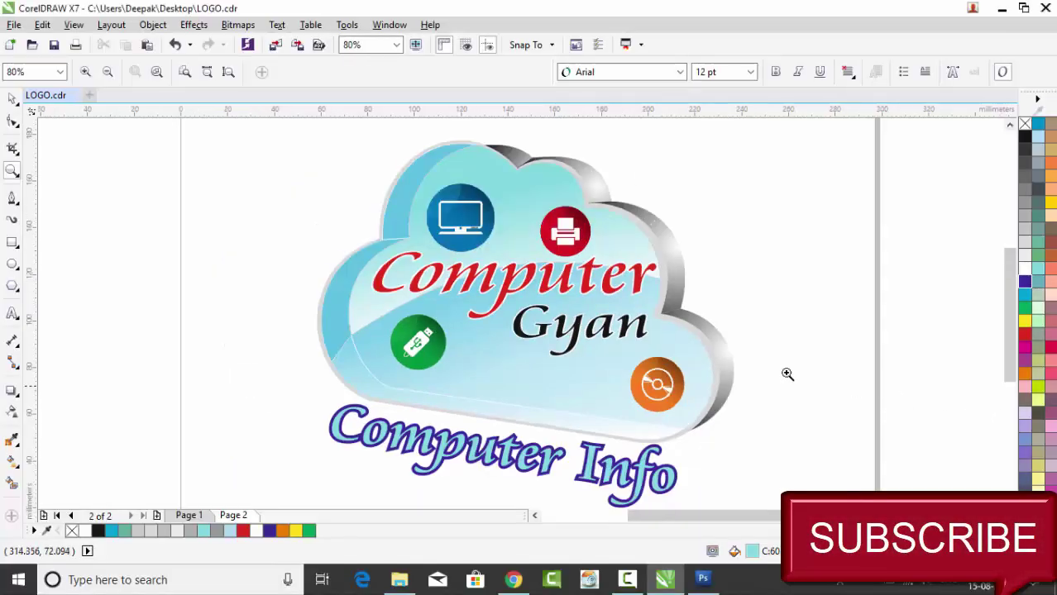
{"action": "left_click", "coordinate": [54, 45]}
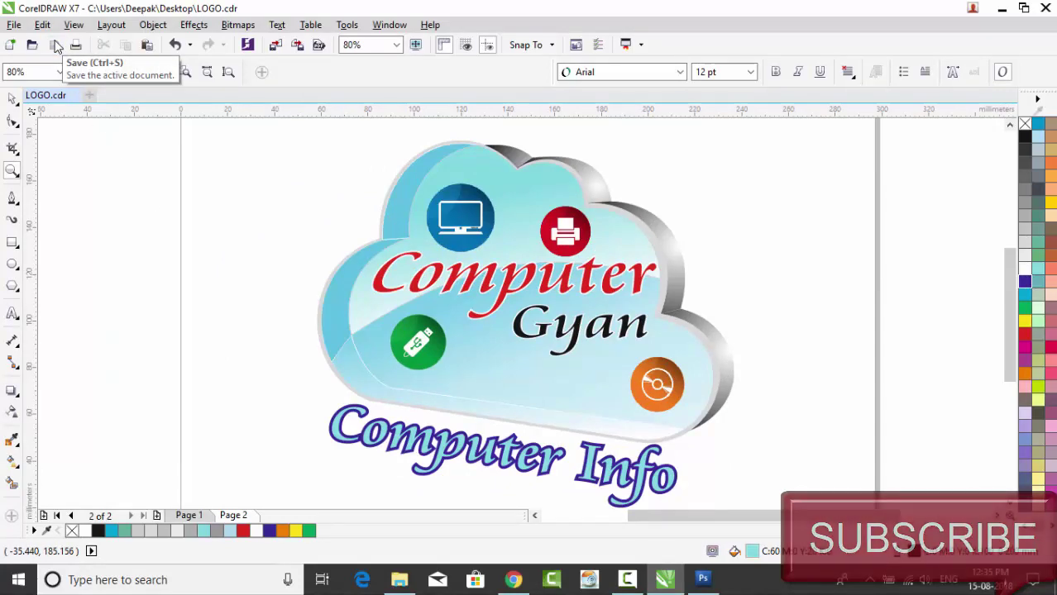